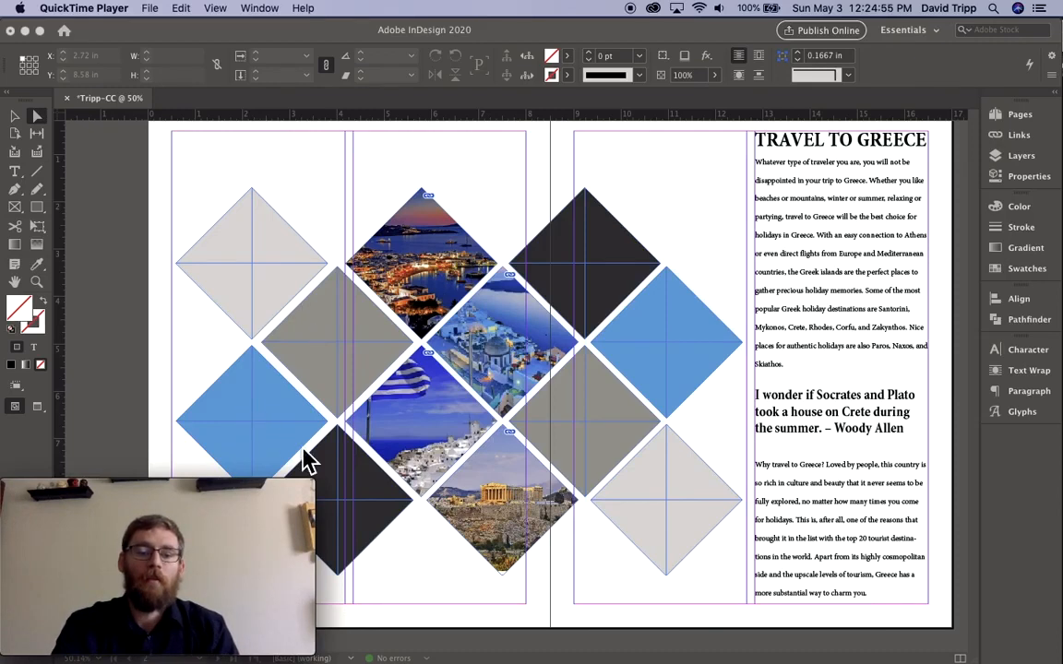
click(254, 279)
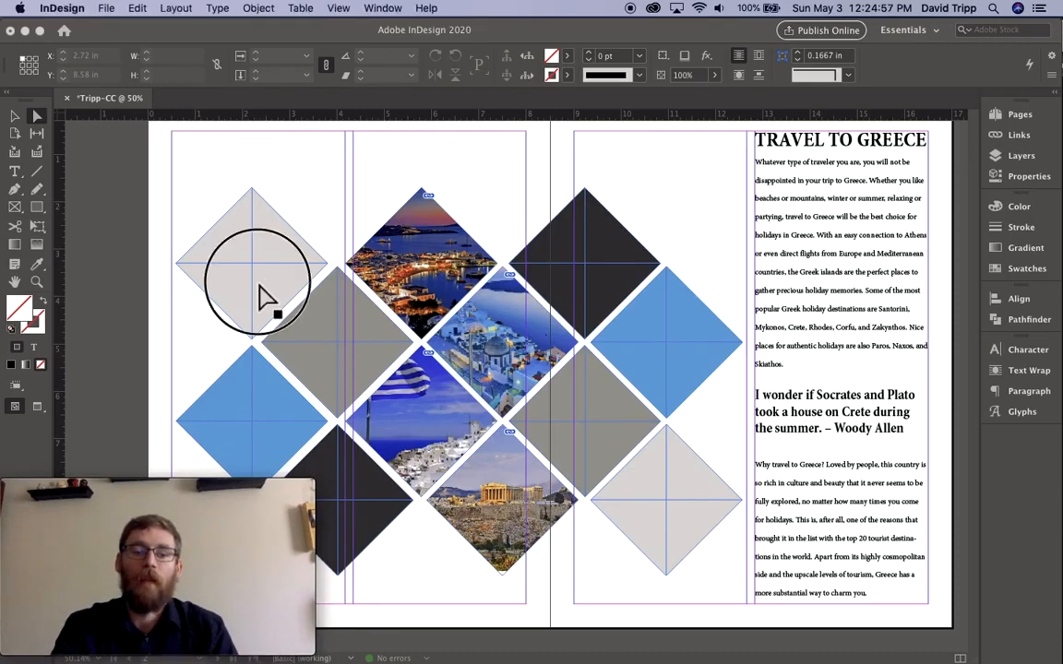
click(247, 275)
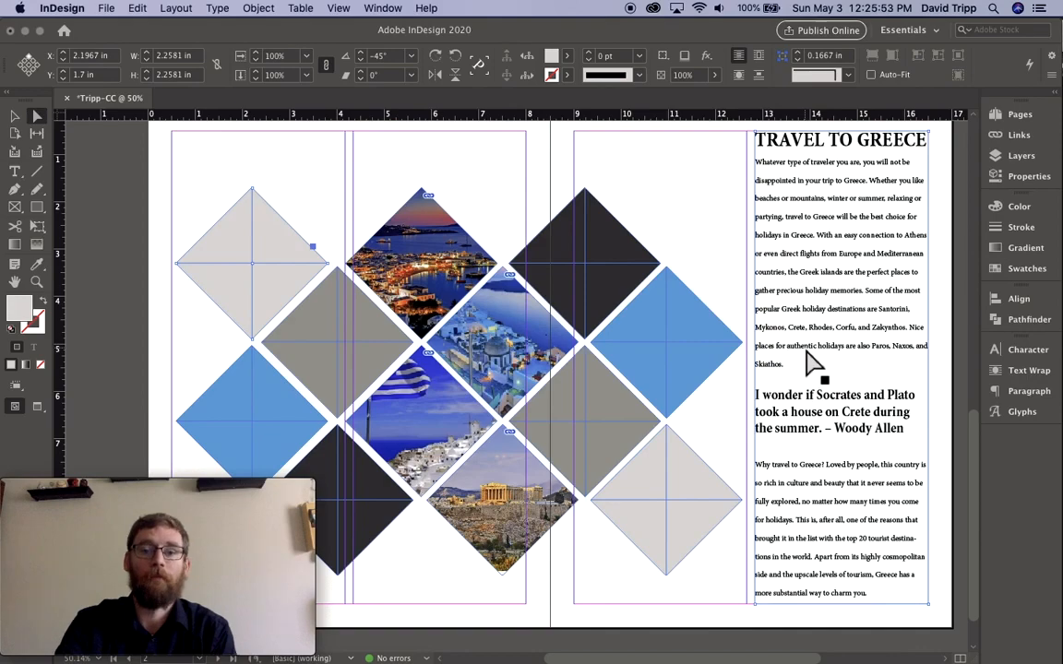
Step: Switch to Chrome to review the magazine layout reference, Greece image results and Greece travel article, and return to InDesign
click(189, 628)
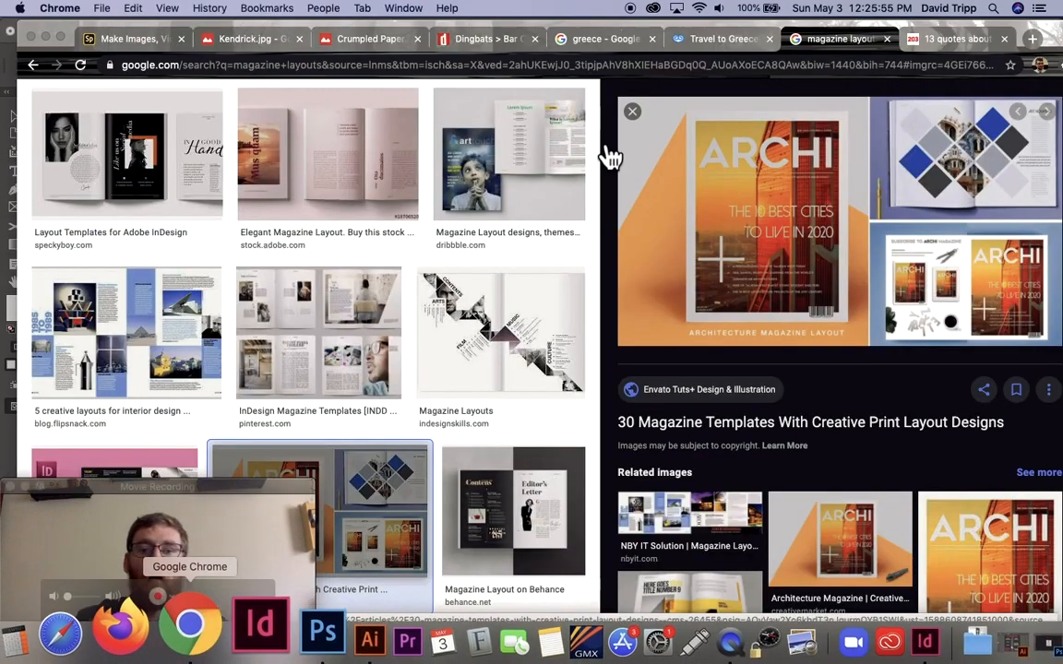
click(609, 41)
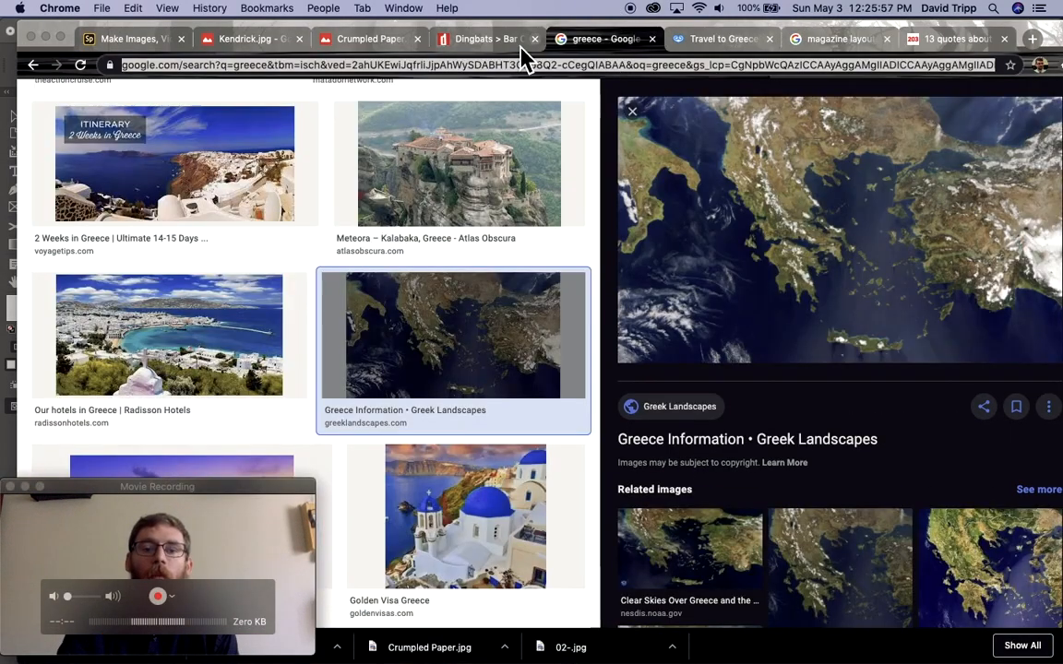
scroll(423, 254, down, 15)
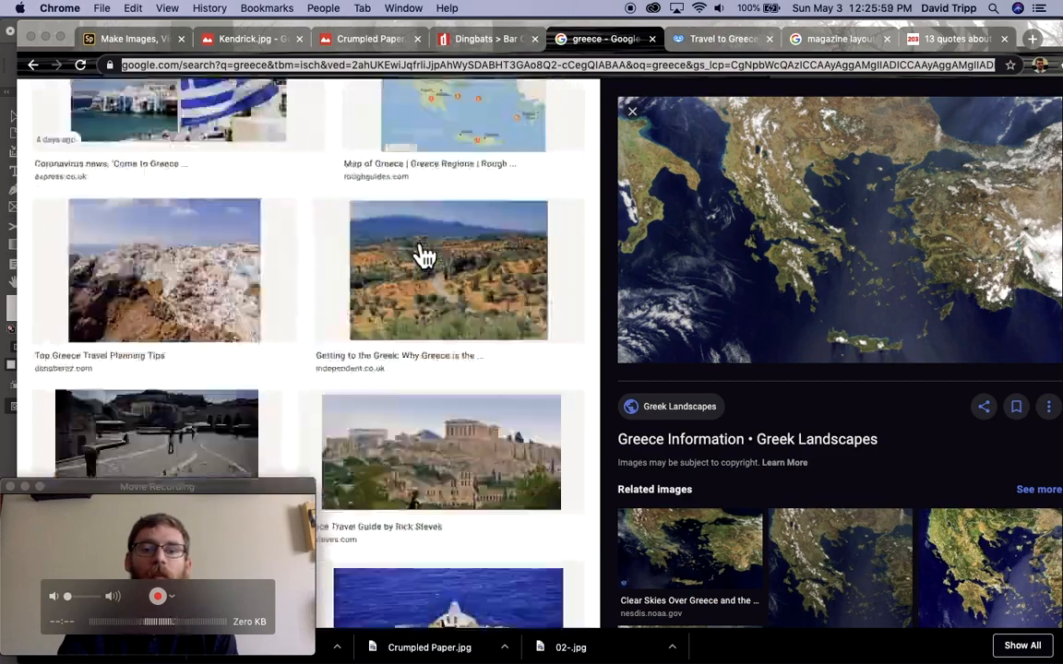
click(711, 42)
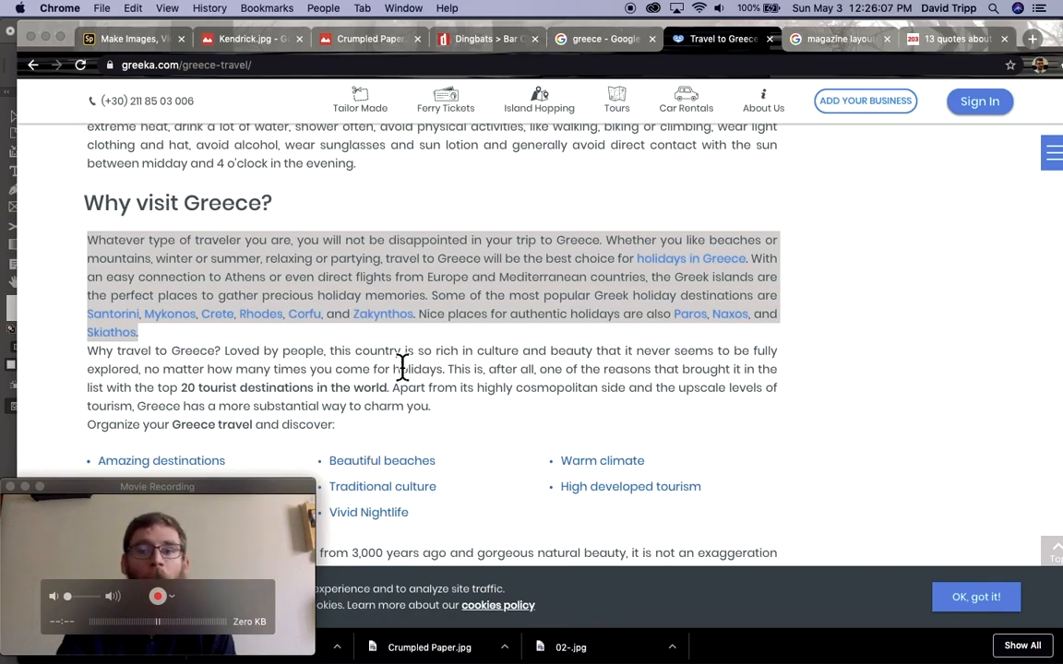
mouse_move(480, 657)
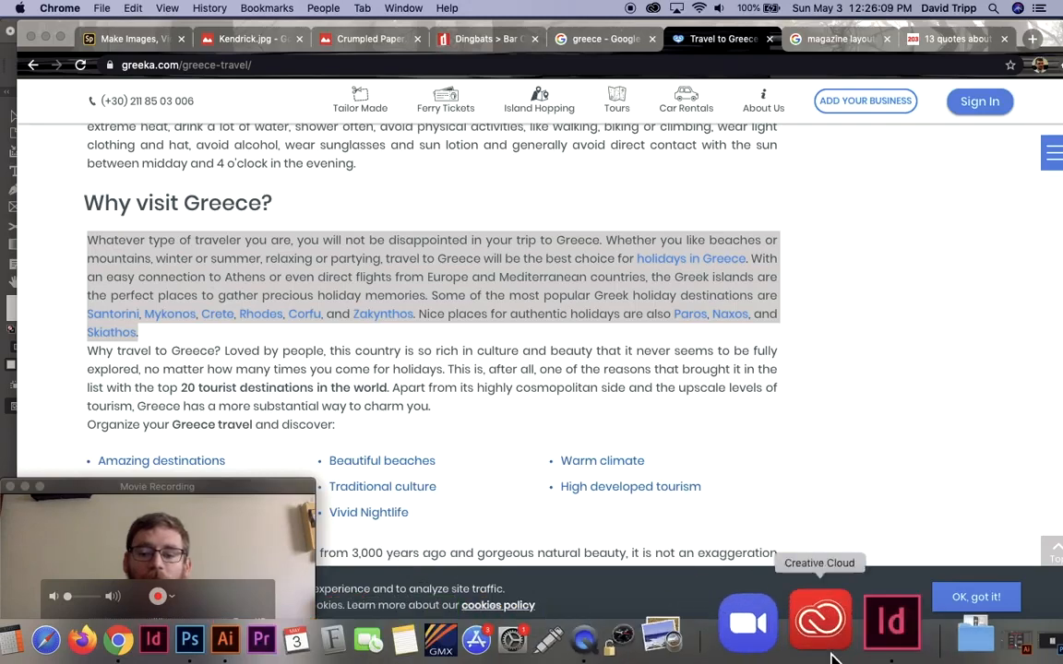
click(870, 625)
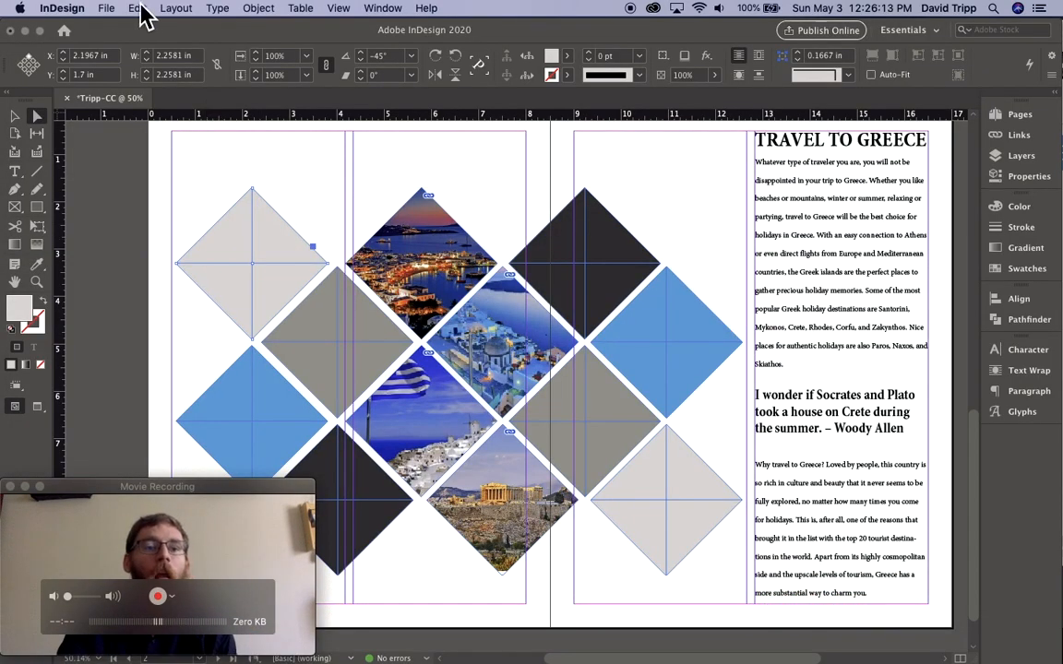
click(107, 8)
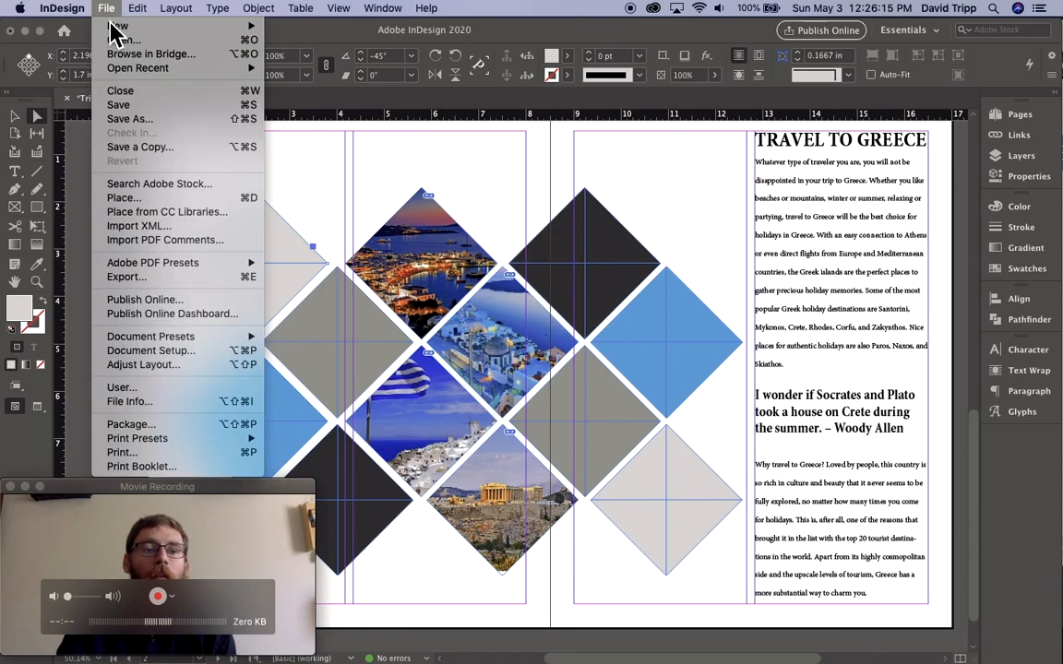
mouse_move(113, 33)
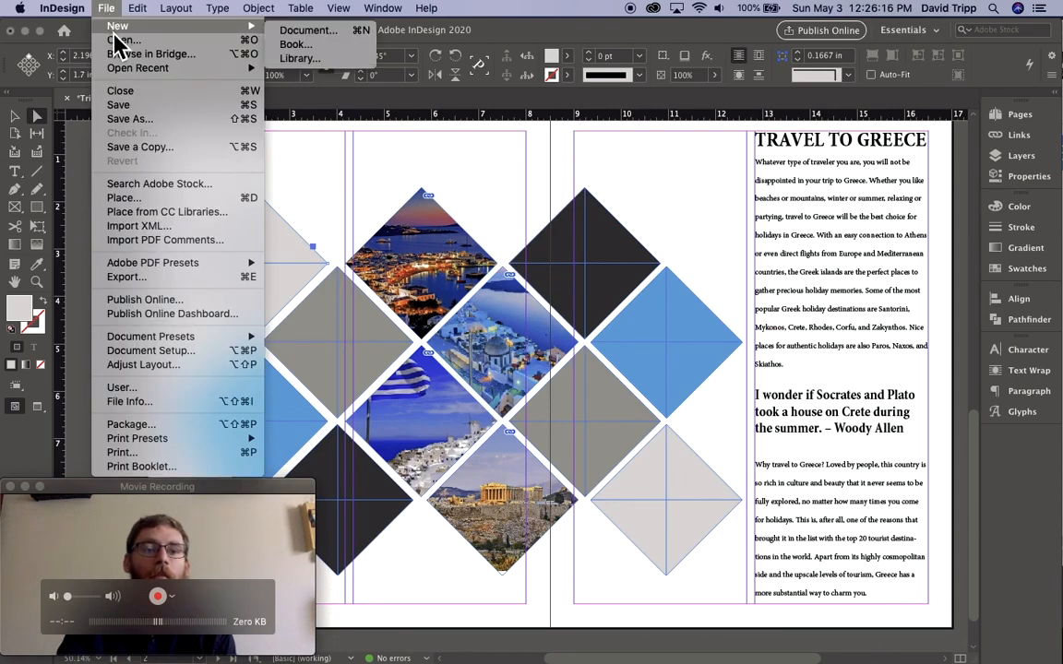
click(299, 37)
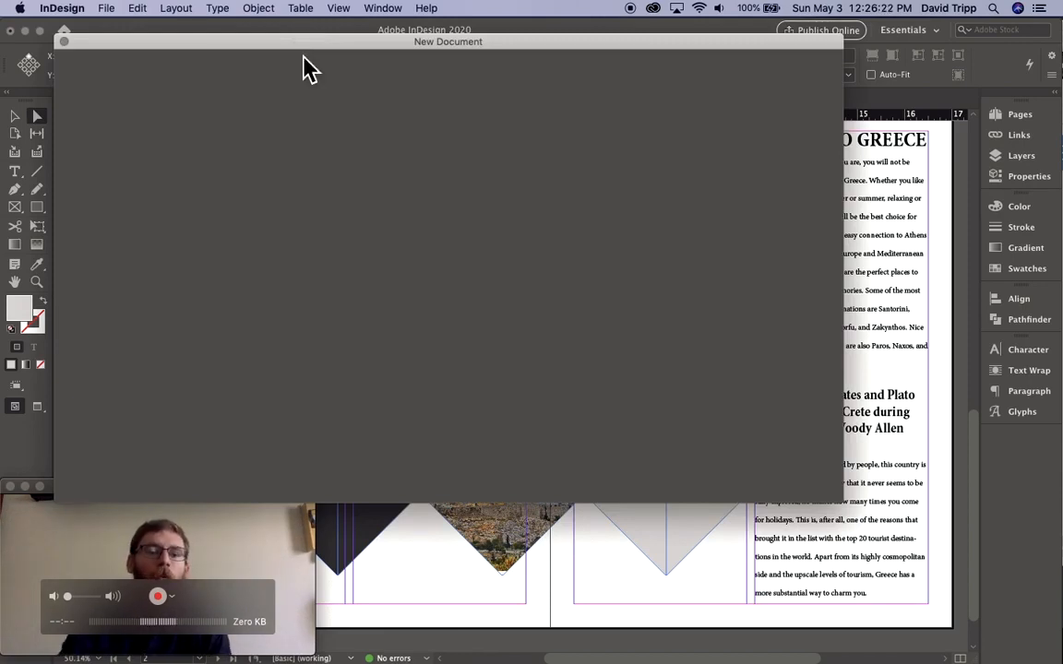
click(304, 554)
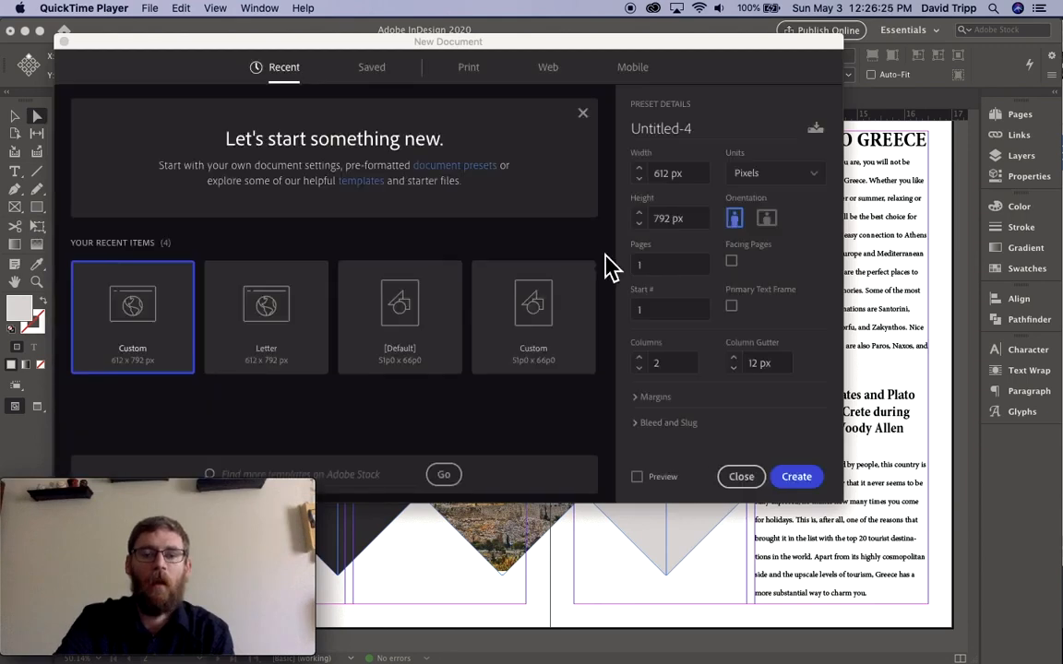
click(706, 137)
key(super+a)
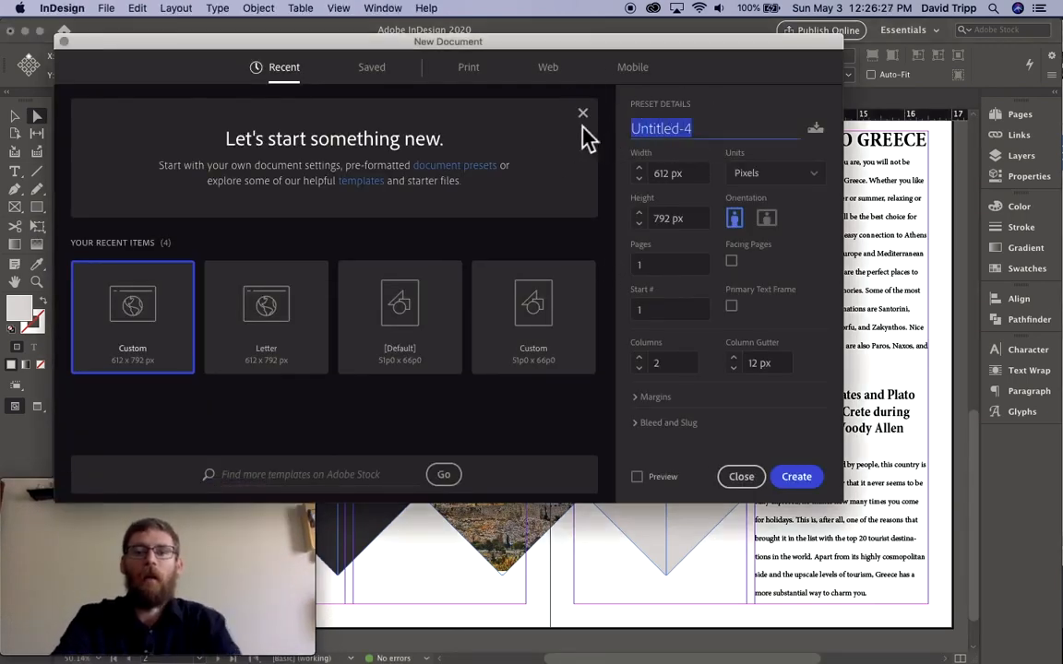
text(Tripp-Spreads)
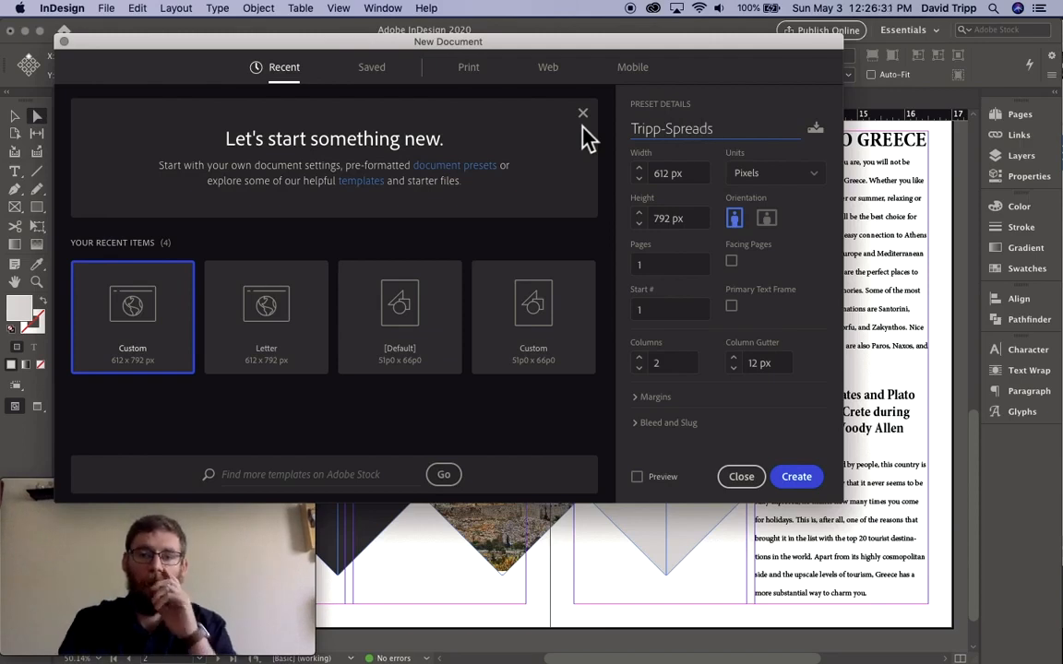
click(766, 184)
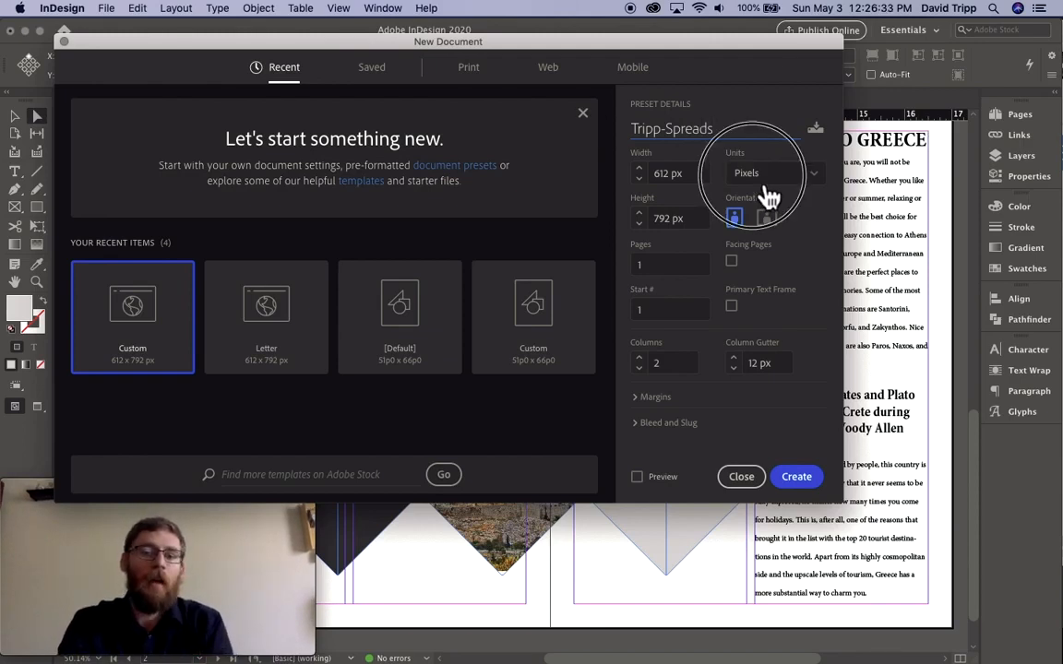
click(759, 256)
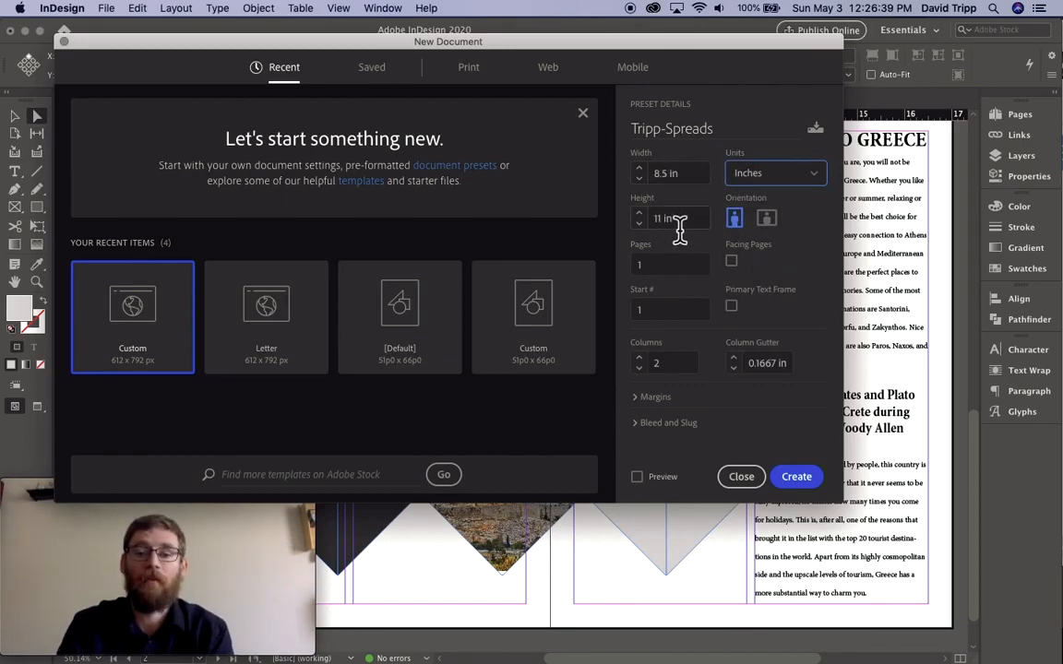
double_click(651, 265)
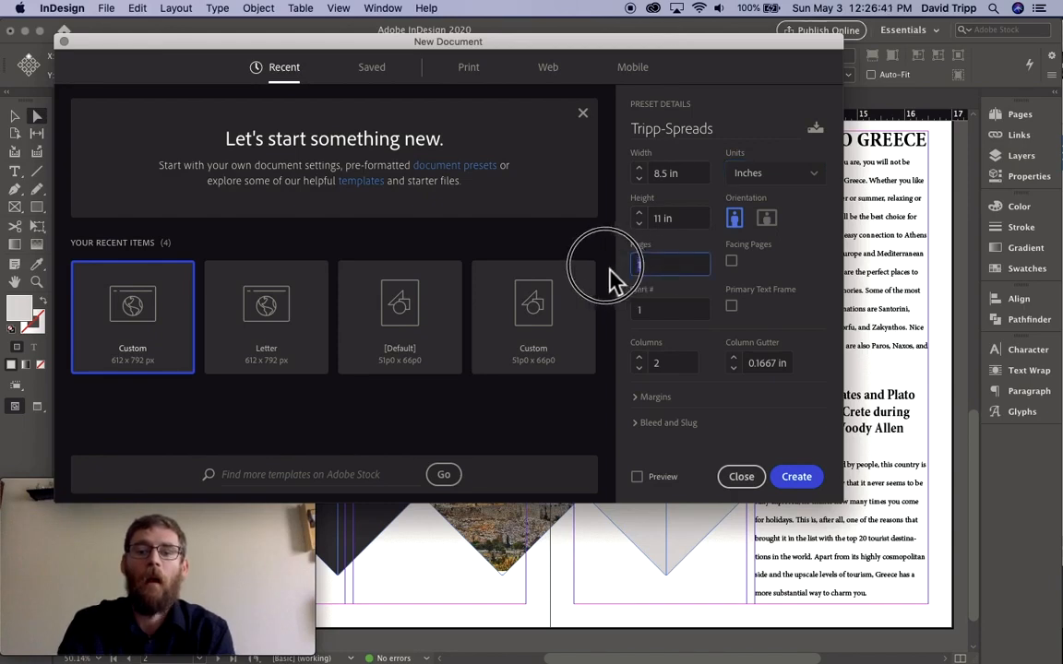
text(2)
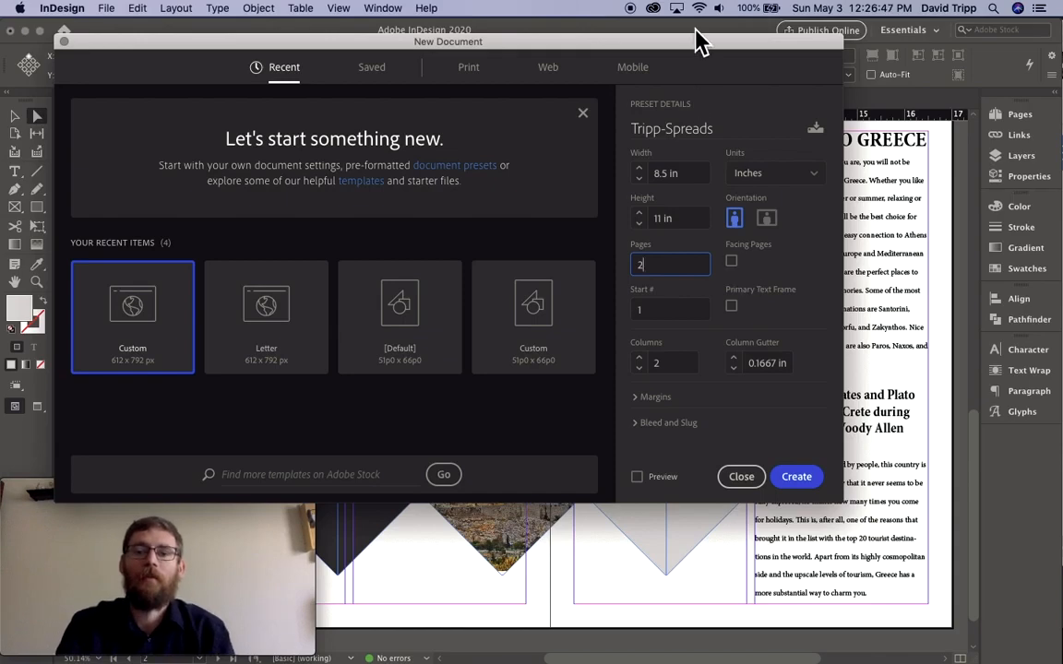
click(741, 476)
Step: Start setting up a new document with facing pages enabled
scroll(660, 383, up, 10)
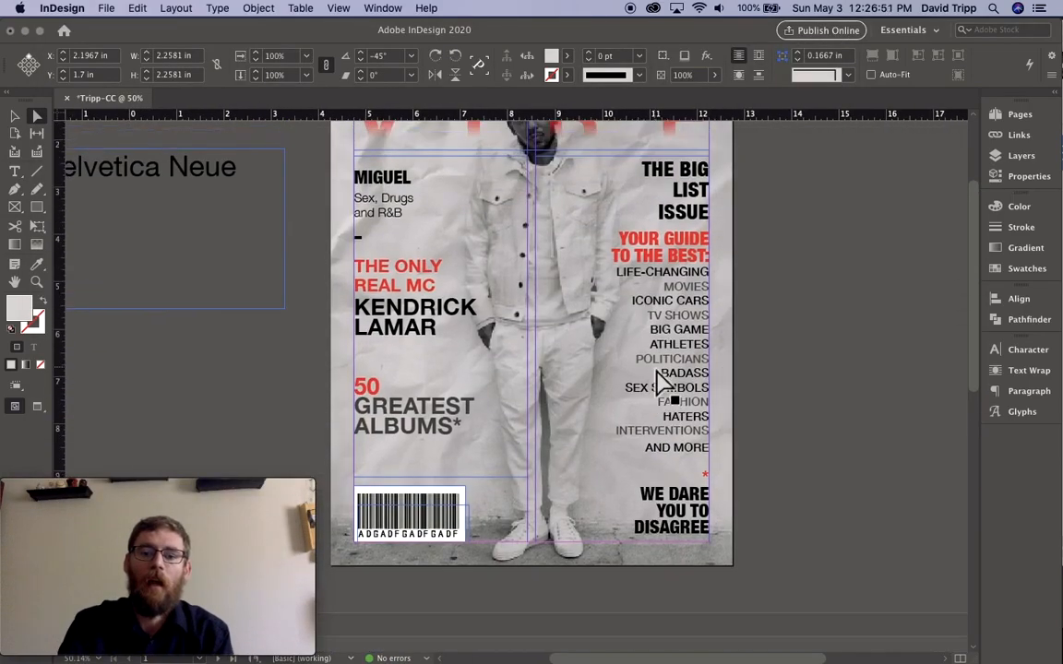
scroll(659, 383, up, 1)
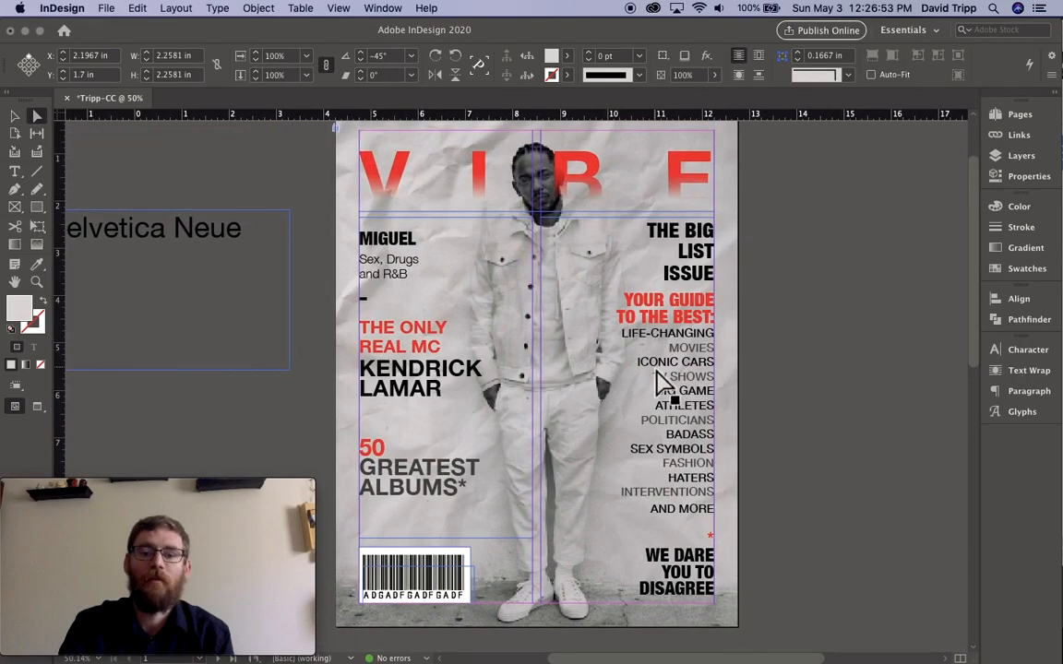
scroll(659, 383, down, 10)
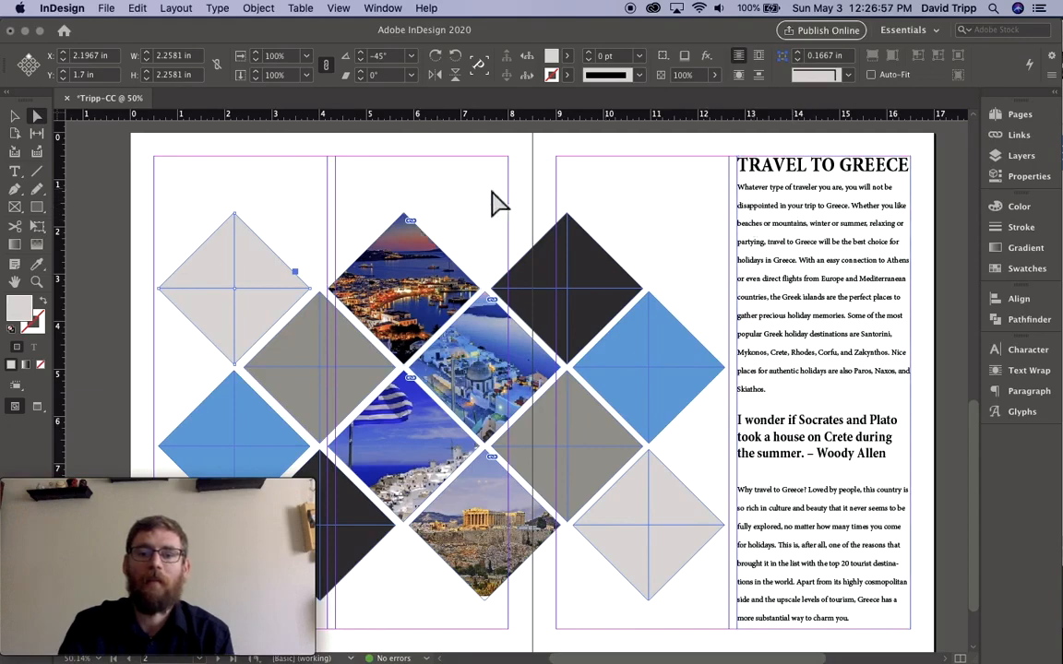
click(108, 10)
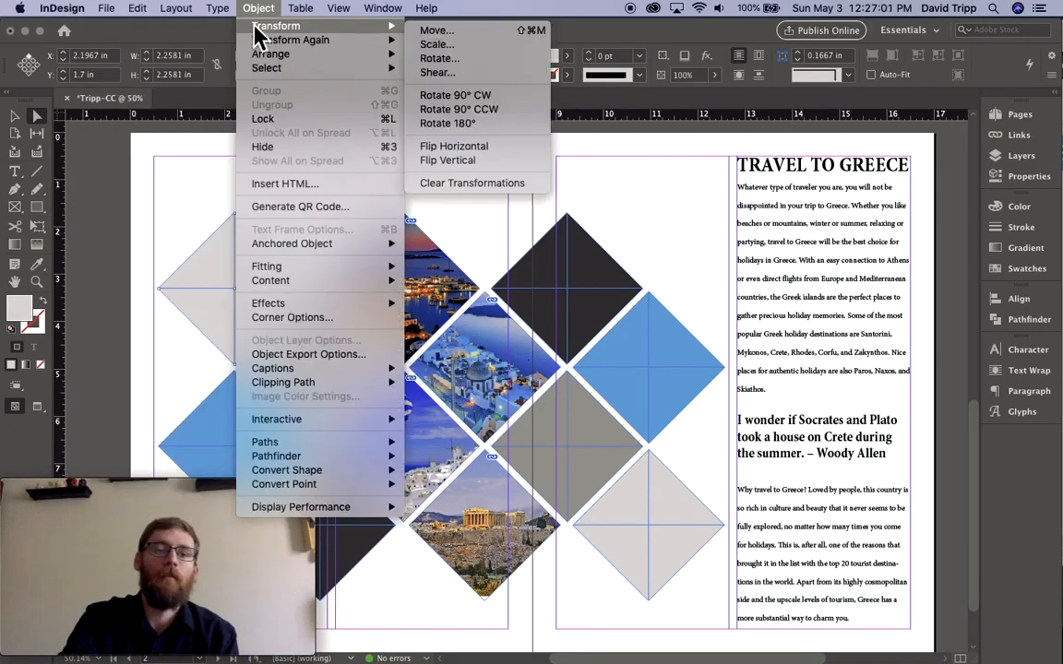
mouse_move(179, 26)
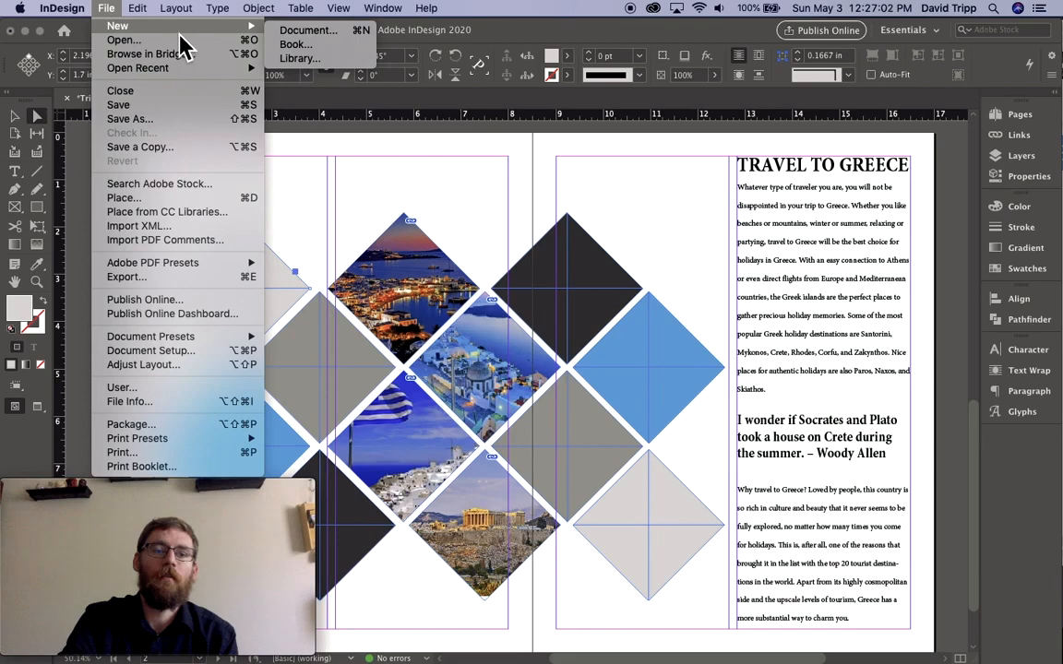
click(299, 31)
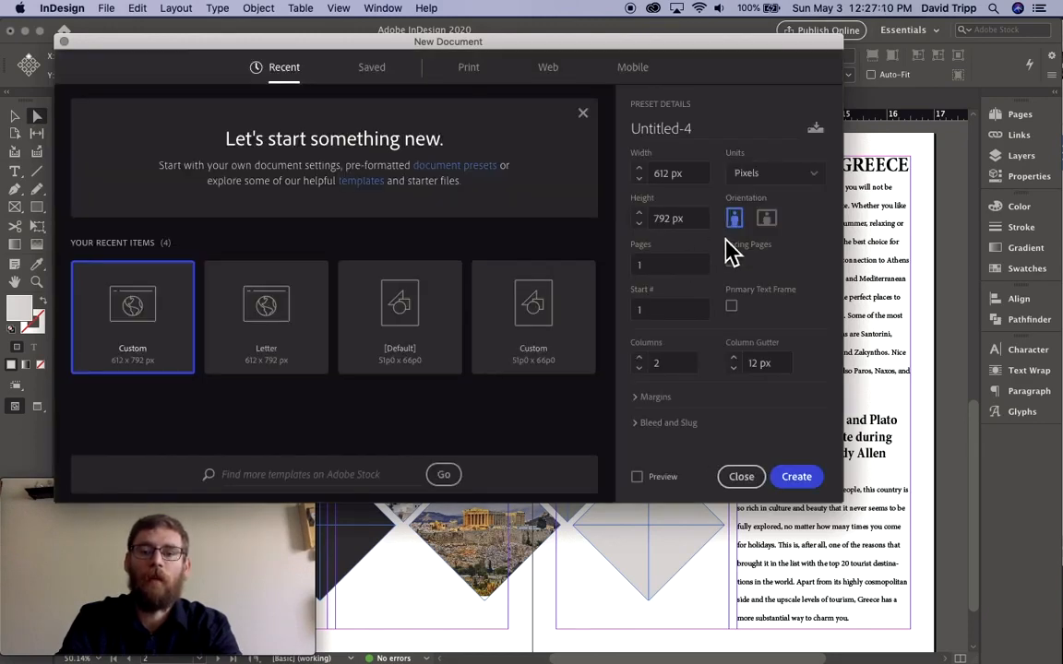
click(730, 260)
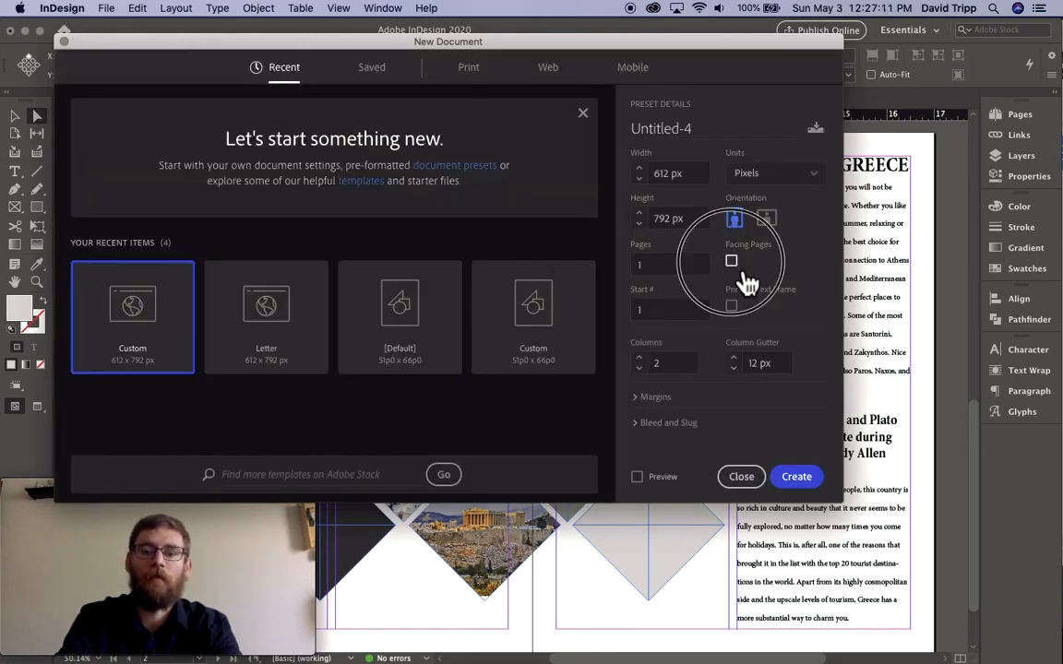
click(655, 174)
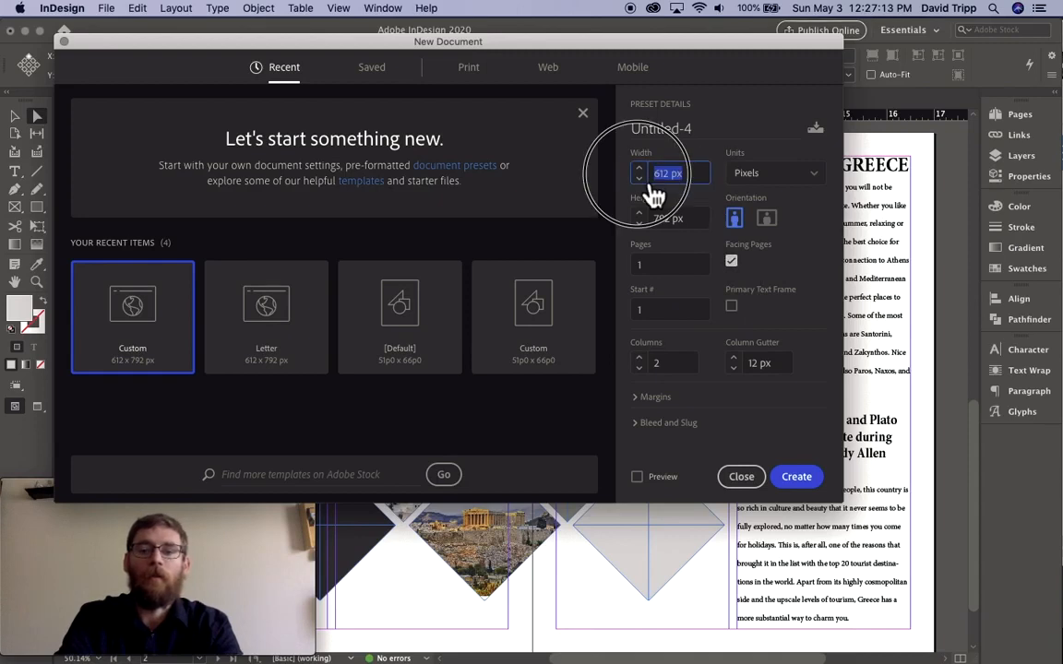
Step: Name the new document with the author's surname followed by "-Spreads"
click(728, 129)
click(728, 129)
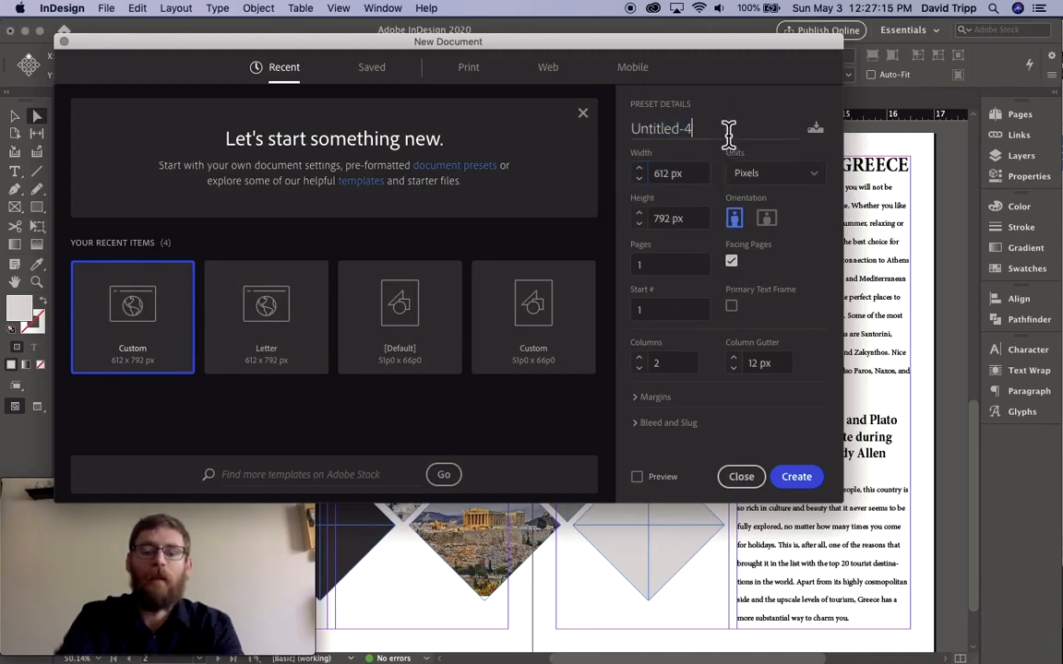
text(Tripp)
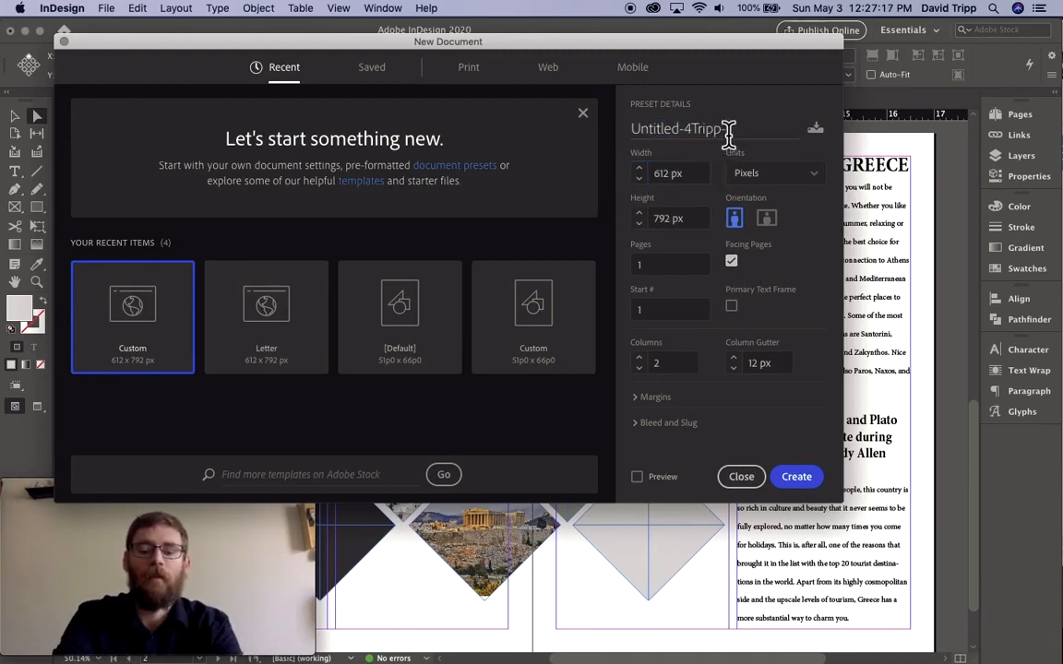
key(BackSpace)
key(BackSpace)
key(BackSpace)
key(BackSpace)
key(BackSpace)
key(BackSpace)
key(BackSpace)
key(BackSpace)
key(BackSpace)
key(BackSpace)
key(BackSpace)
key(BackSpace)
key(BackSpace)
key(BackSpace)
key(BackSpace)
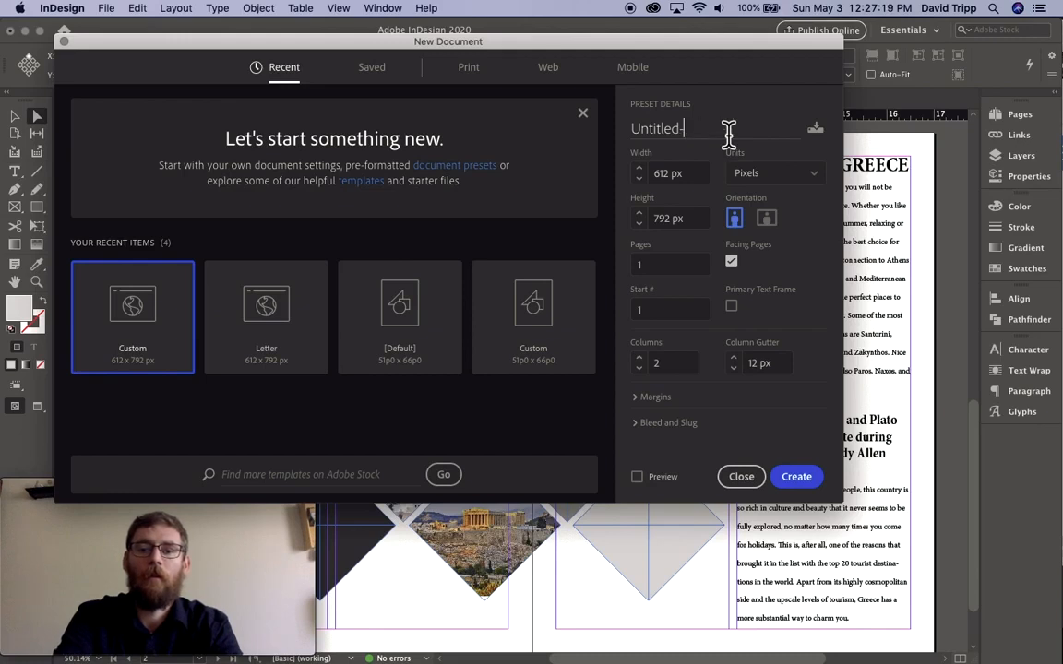
text(Trip)
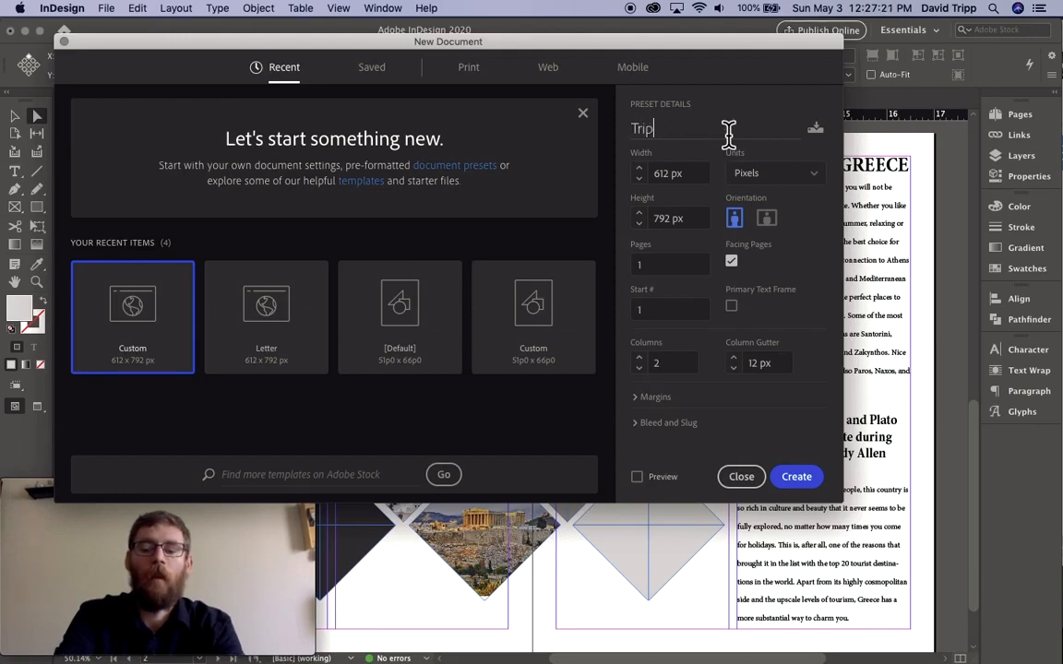
text(p-Spreads)
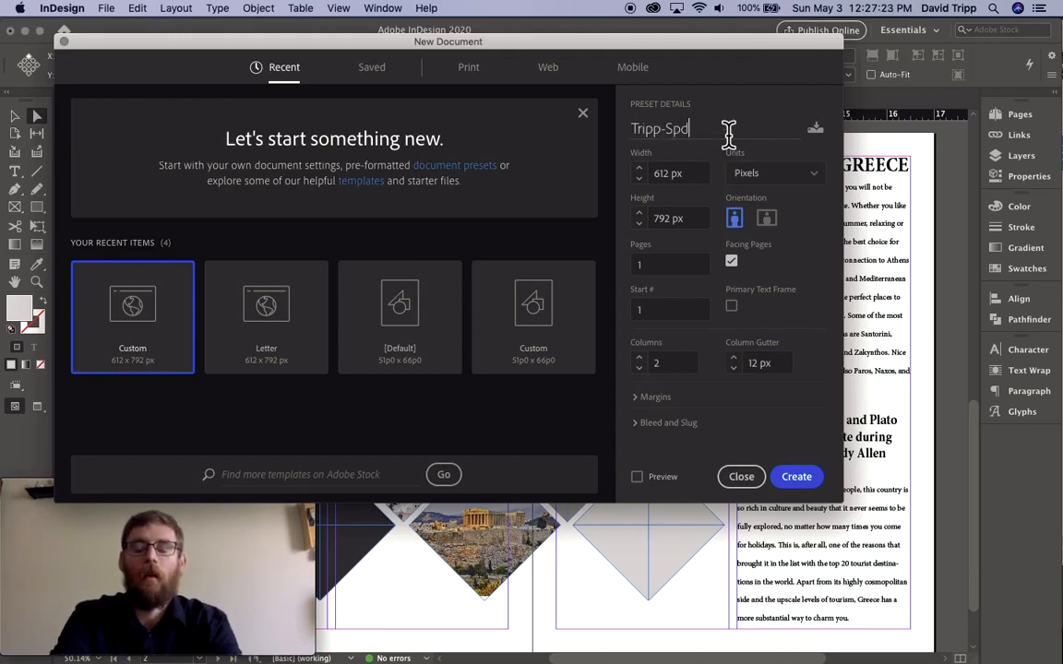
Step: Set the units to inches and the page count to 2, and create the document
click(766, 175)
click(762, 256)
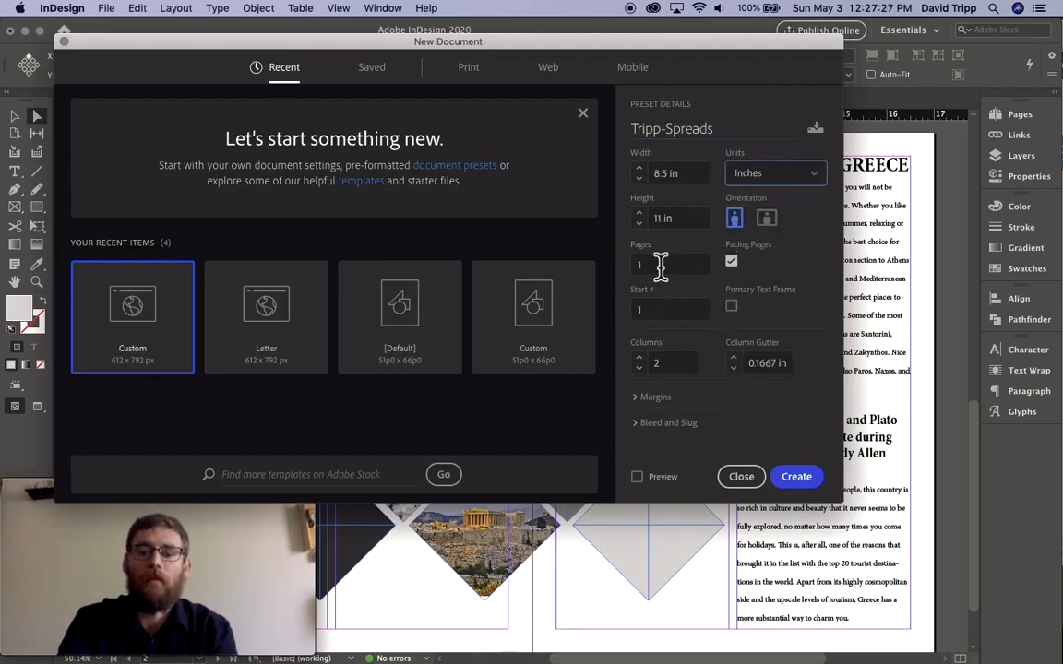
drag(660, 265, 568, 261)
text(2)
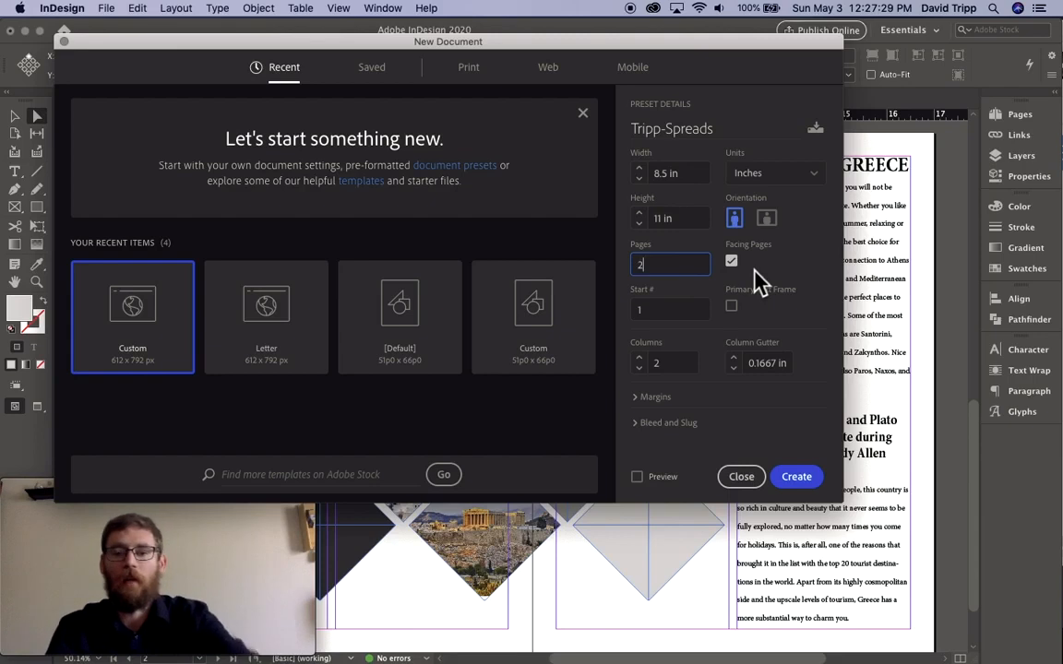
click(801, 268)
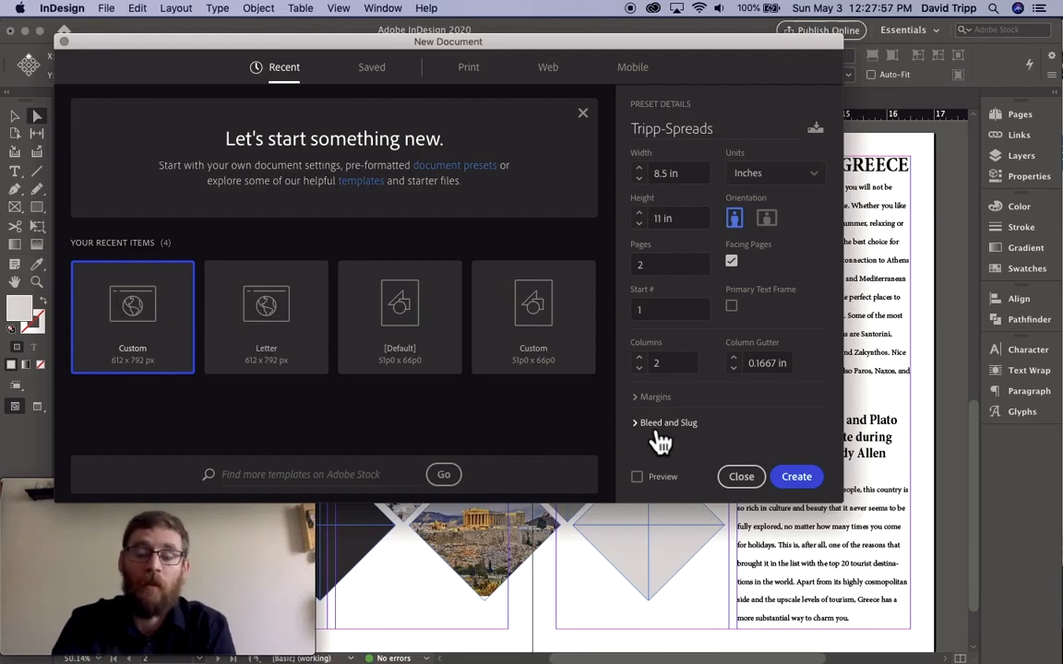
click(799, 478)
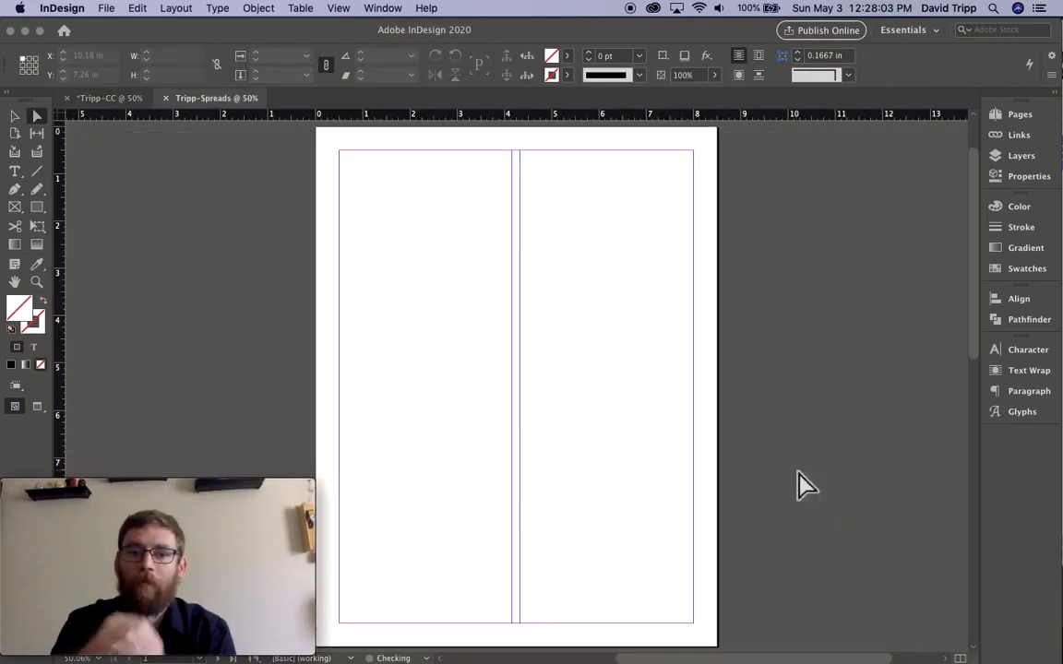
Step: Examine how the two pages of the new document are laid out relative to each other
scroll(808, 486, down, 10)
scroll(807, 486, up, 2)
scroll(807, 486, left, 4)
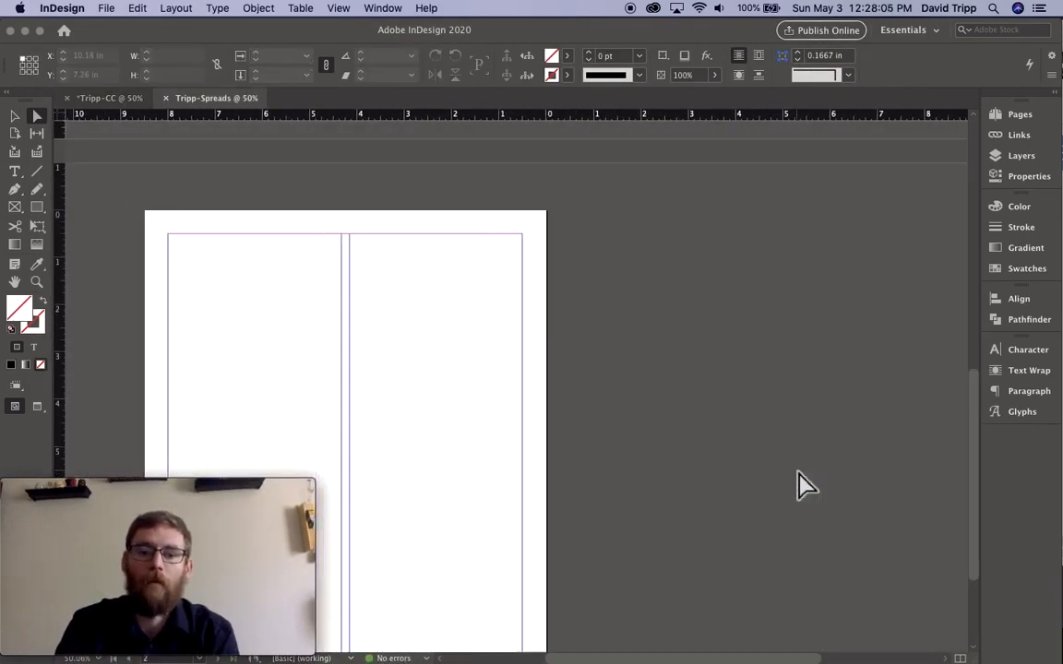
scroll(808, 486, down, 3)
scroll(807, 486, left, 2)
scroll(807, 487, up, 4)
scroll(807, 486, right, 2)
scroll(807, 486, down, 8)
scroll(808, 486, left, 7)
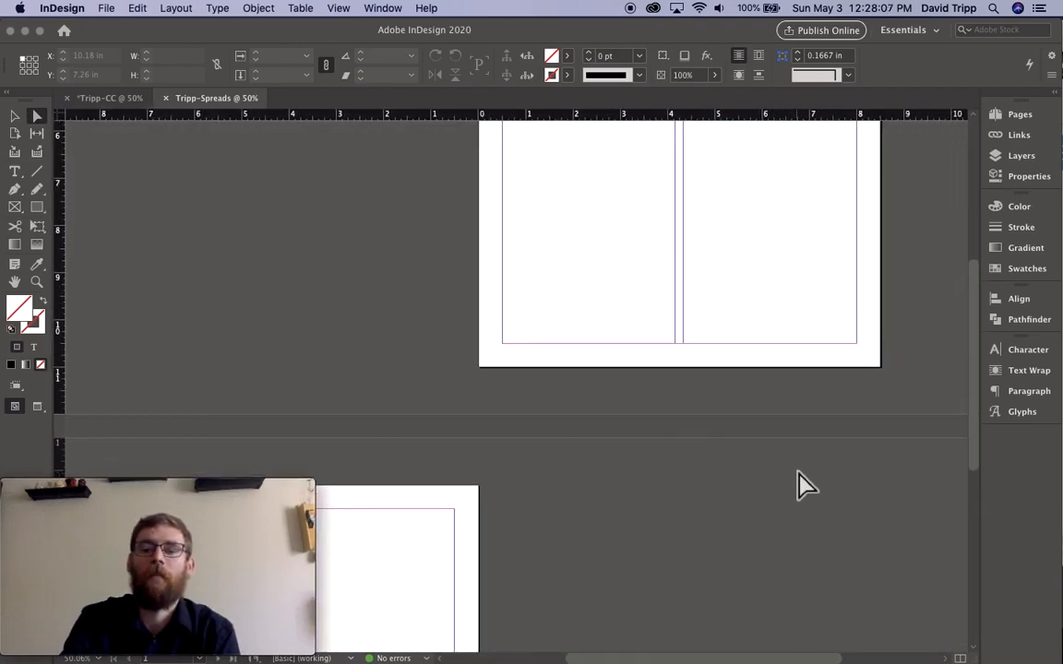
scroll(808, 486, up, 4)
scroll(807, 486, right, 1)
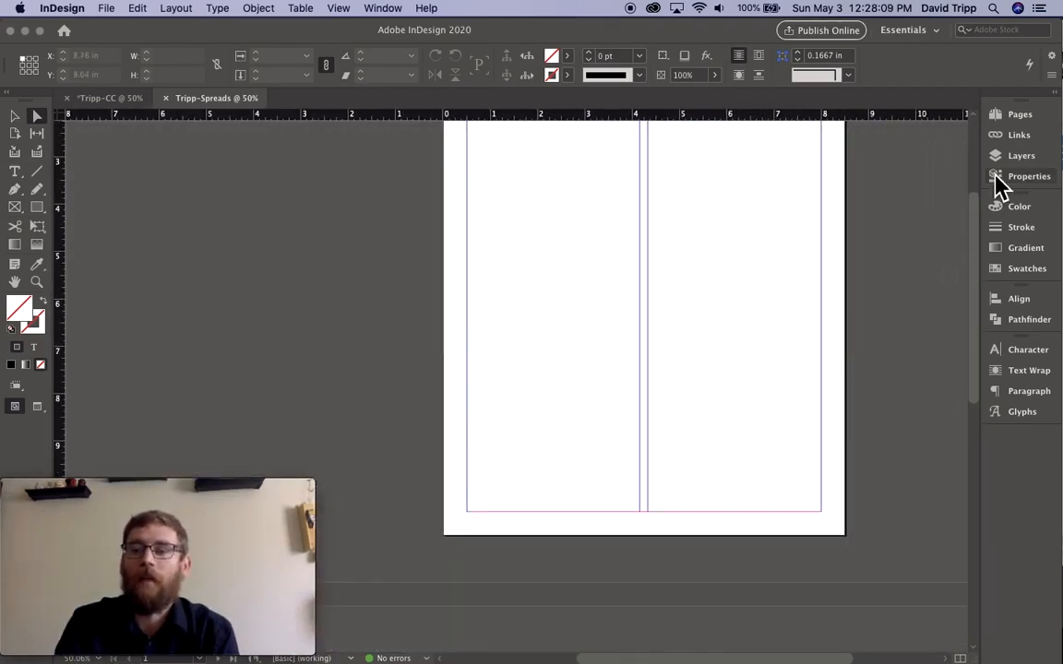
scroll(806, 279, up, 4)
scroll(806, 280, right, 1)
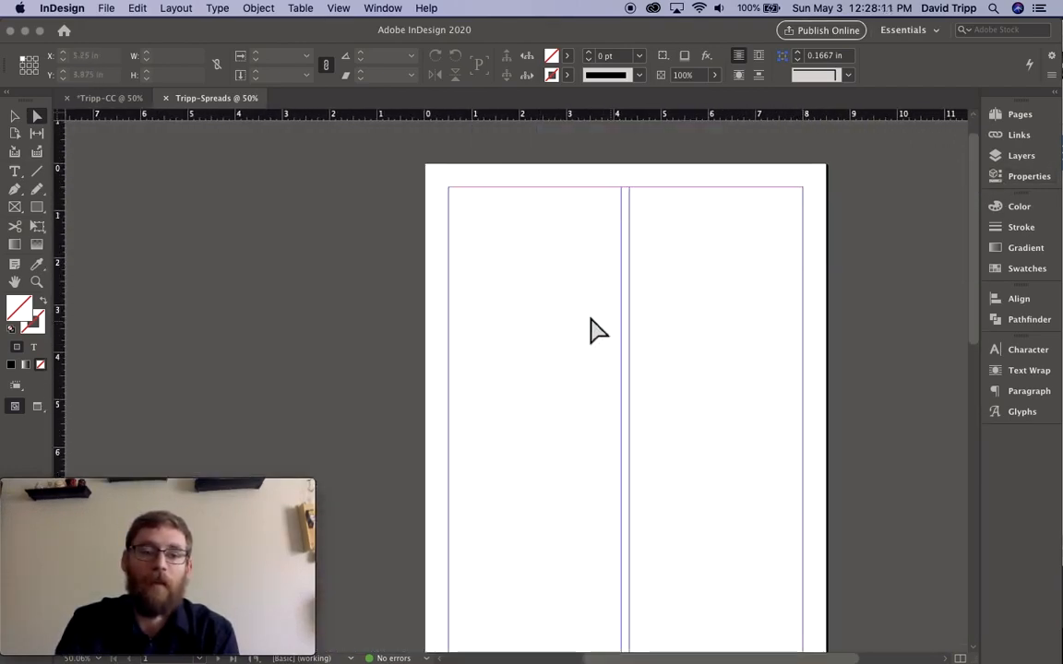
Step: Review the Greece spread and the magazine cover in the other open document, and return to the new spreads document
click(113, 99)
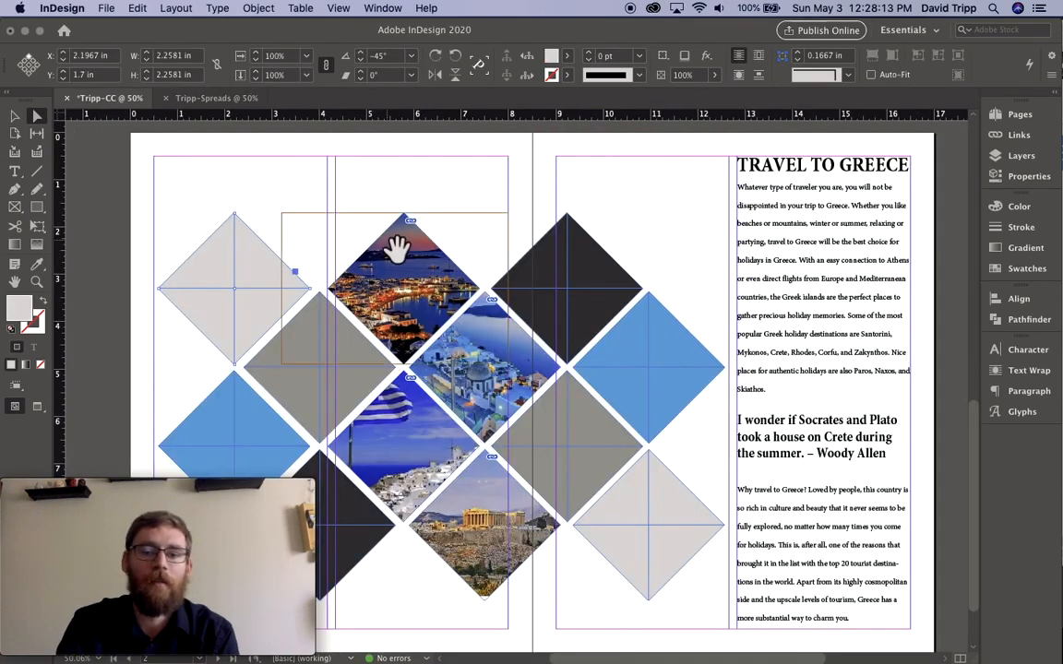
scroll(396, 247, up, 15)
scroll(397, 247, right, 1)
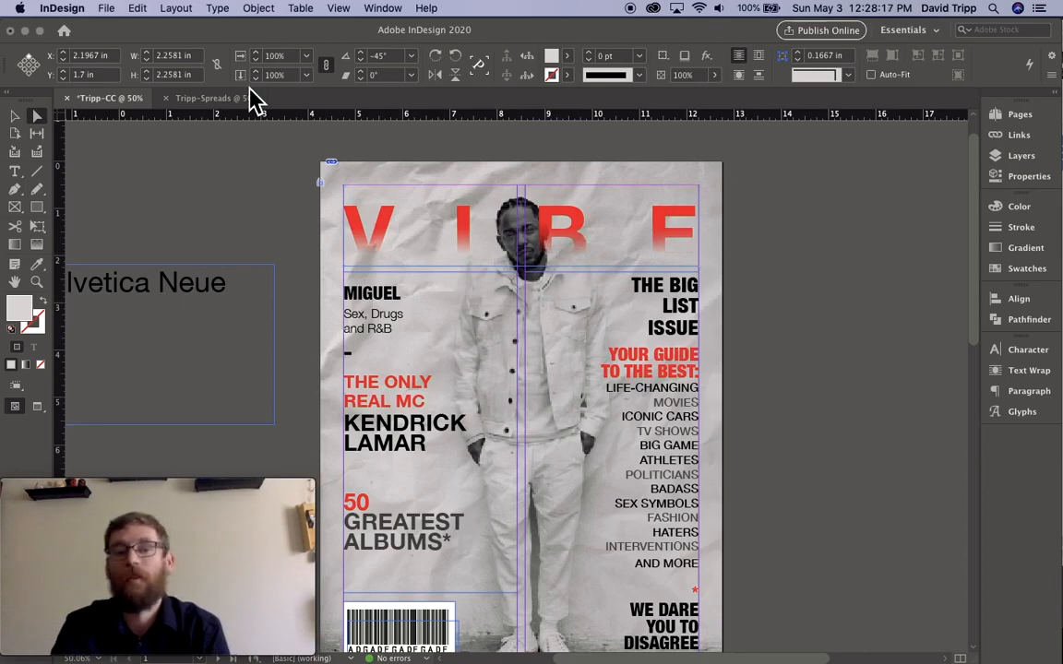
click(214, 99)
scroll(581, 268, down, 12)
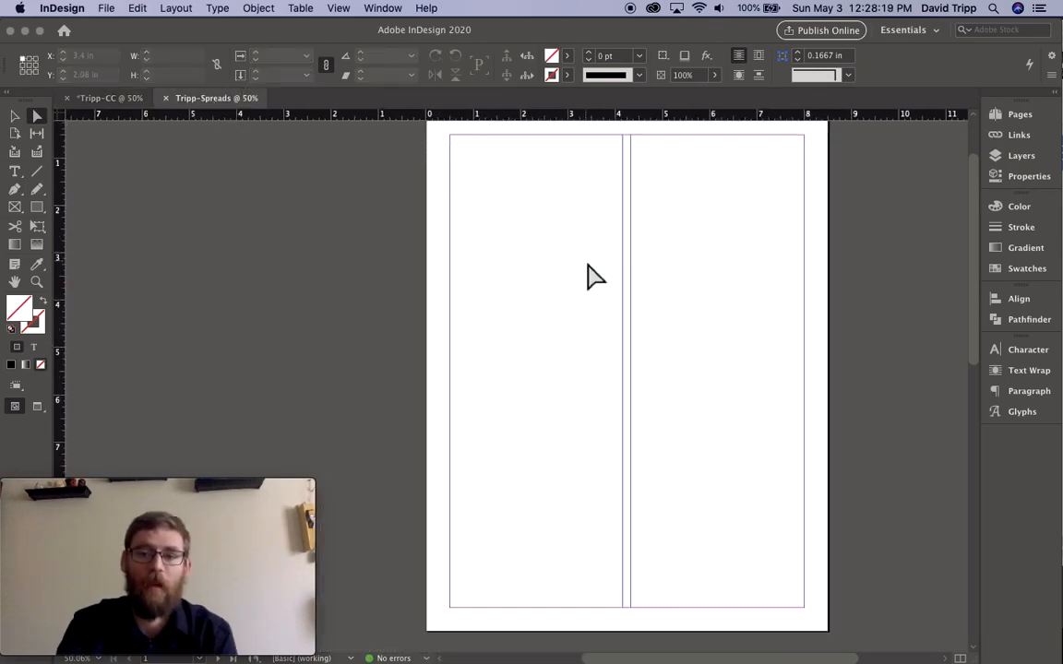
scroll(589, 275, left, 2)
scroll(590, 275, up, 4)
scroll(591, 275, right, 1)
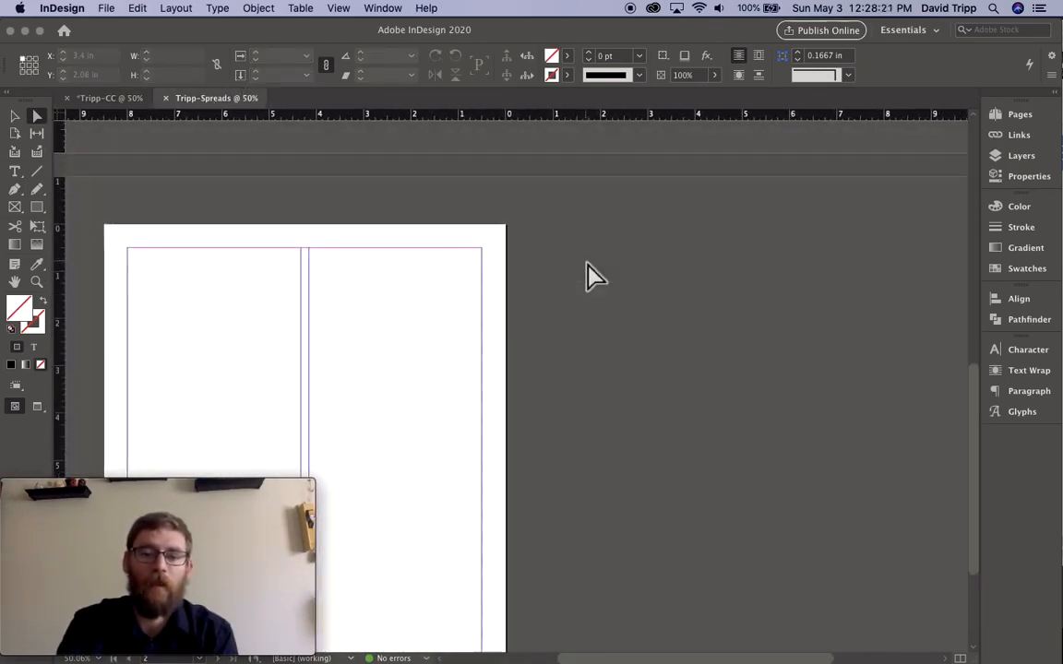
Step: Display the document's page overview and add seven pages after page 2
click(1013, 118)
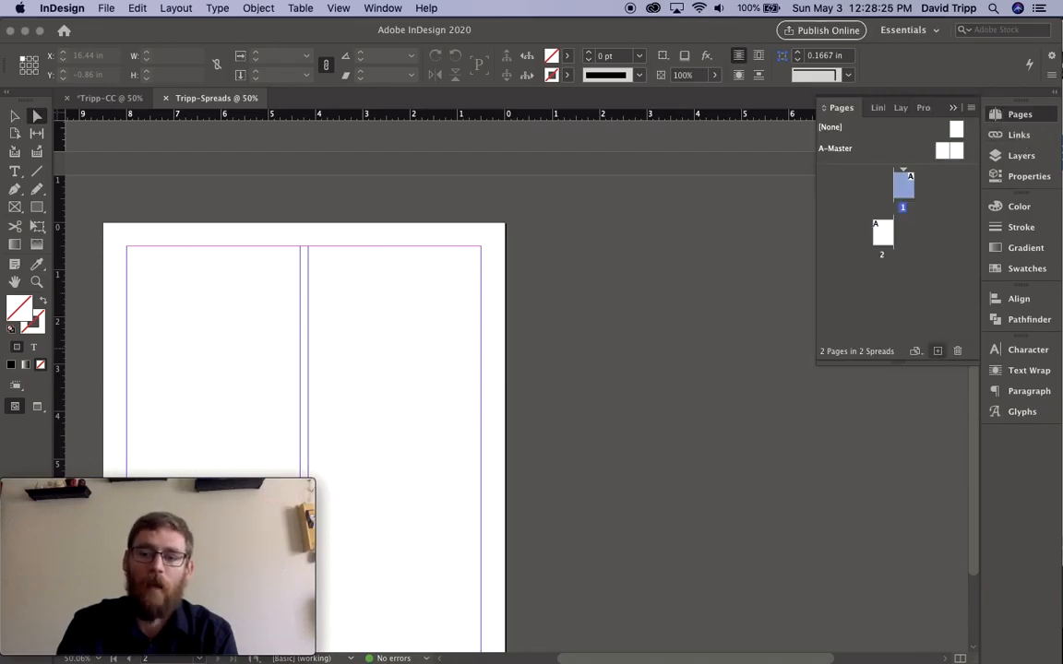
click(937, 350)
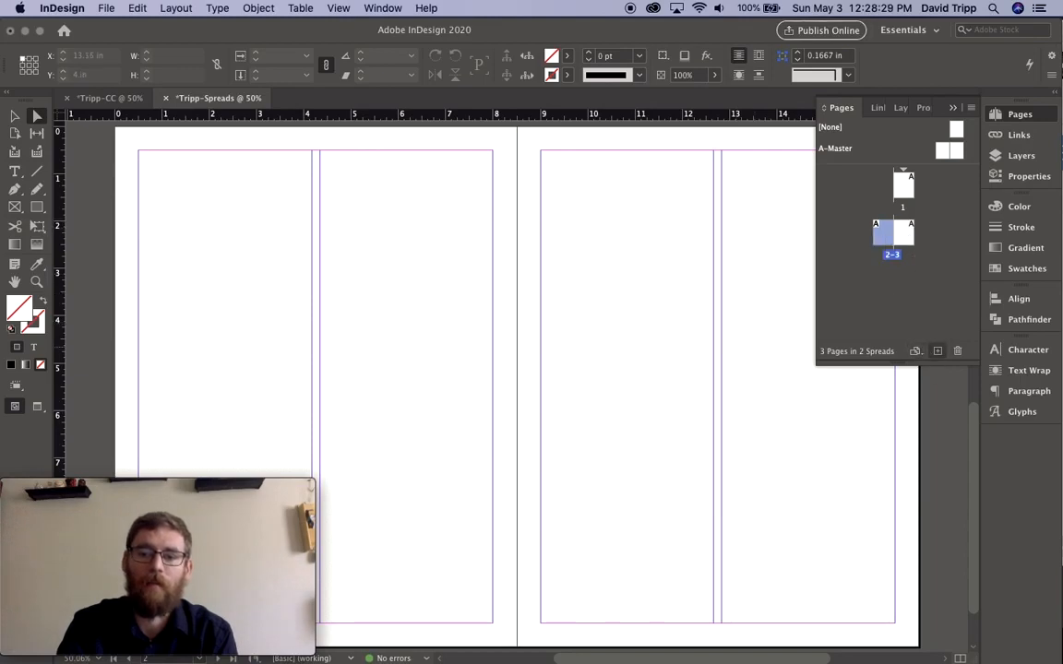
click(938, 351)
click(938, 350)
click(938, 351)
click(938, 351)
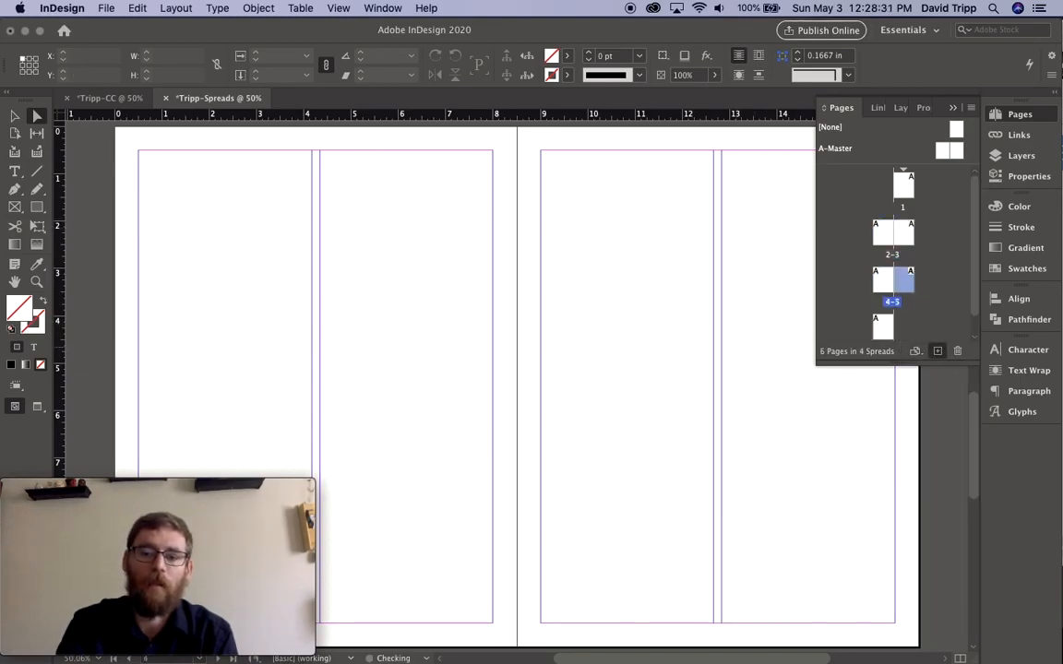
click(938, 351)
click(937, 351)
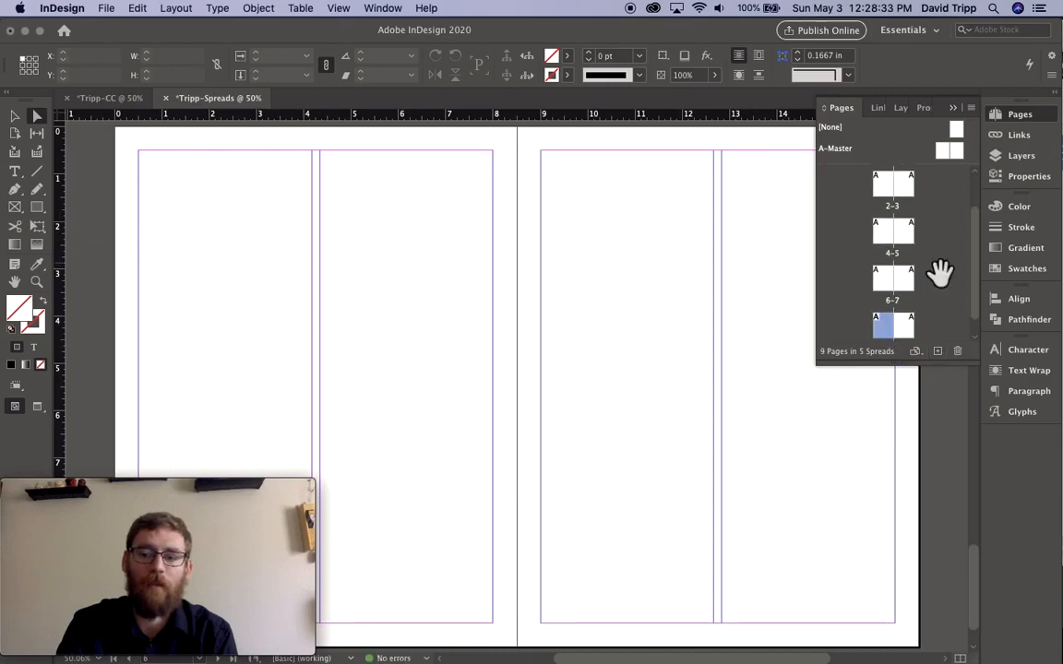
Step: Undo the last six page additions
scroll(939, 273, down, 1)
key(super+z)
key(super+z)
key(super+z)
key(super+z)
key(super+z)
key(super+z)
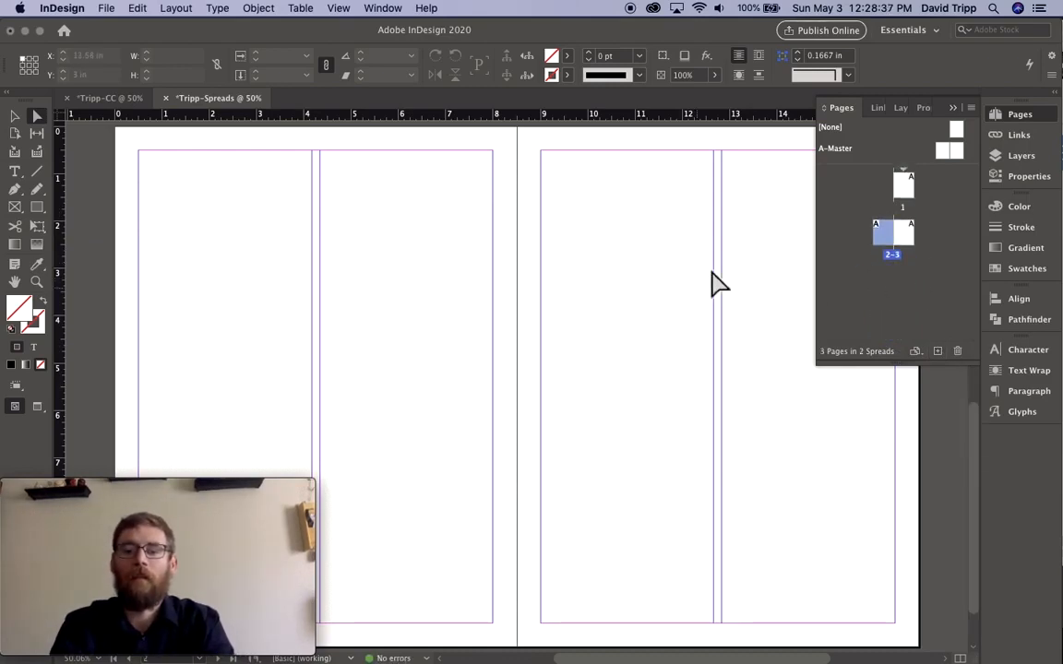
Step: Delete page 3 from the document
scroll(635, 311, up, 5)
scroll(632, 301, down, 2)
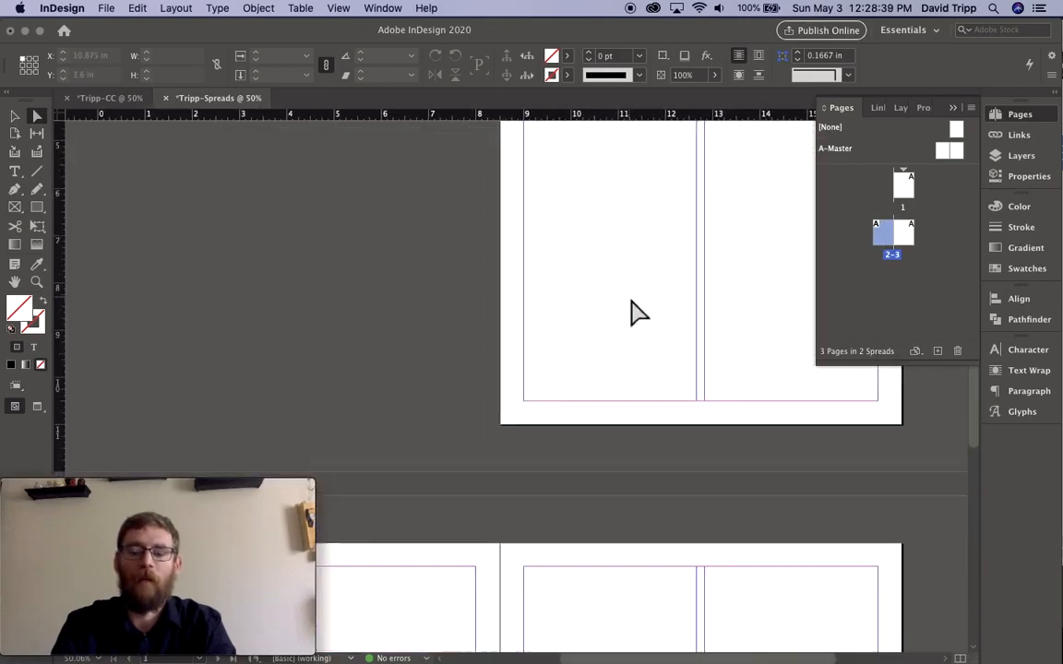
key(super+minus)
key(super+minus)
key(super+minus)
key(super+equal)
key(super+equal)
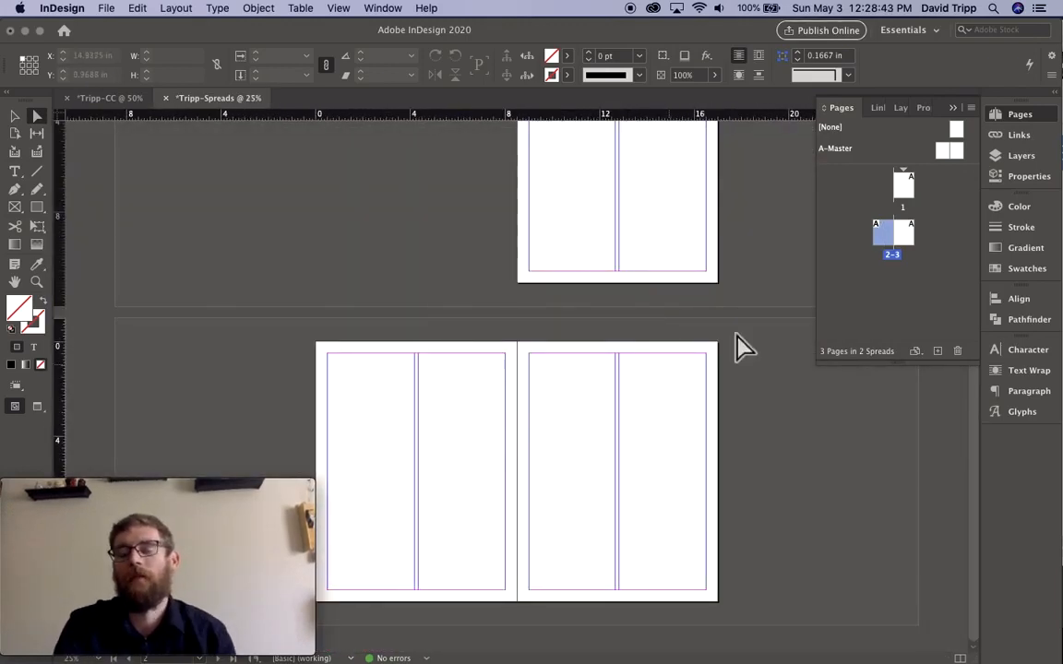
click(904, 235)
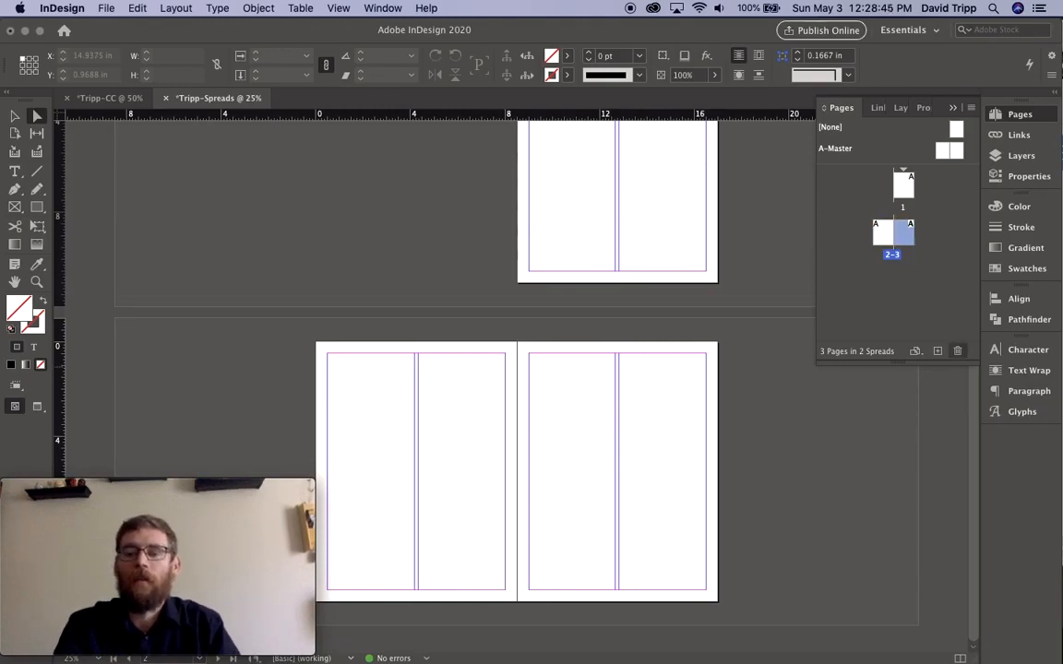
click(957, 351)
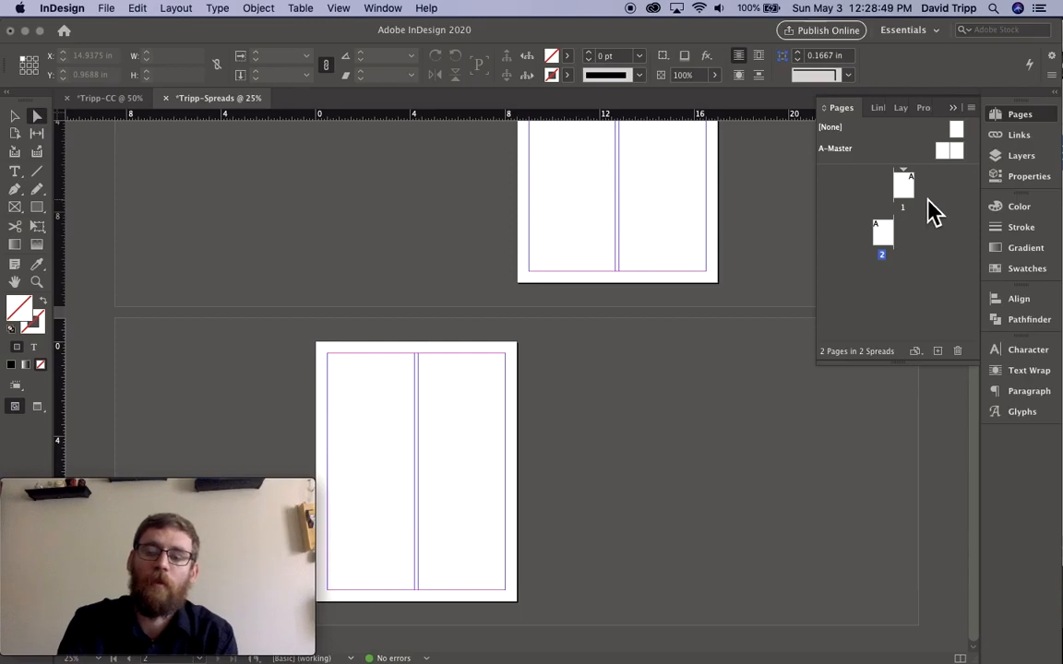
Step: Turn off Allow Document Pages to Shuffle and move one page beside the other so pages 1 and 2 form a single spread
click(975, 114)
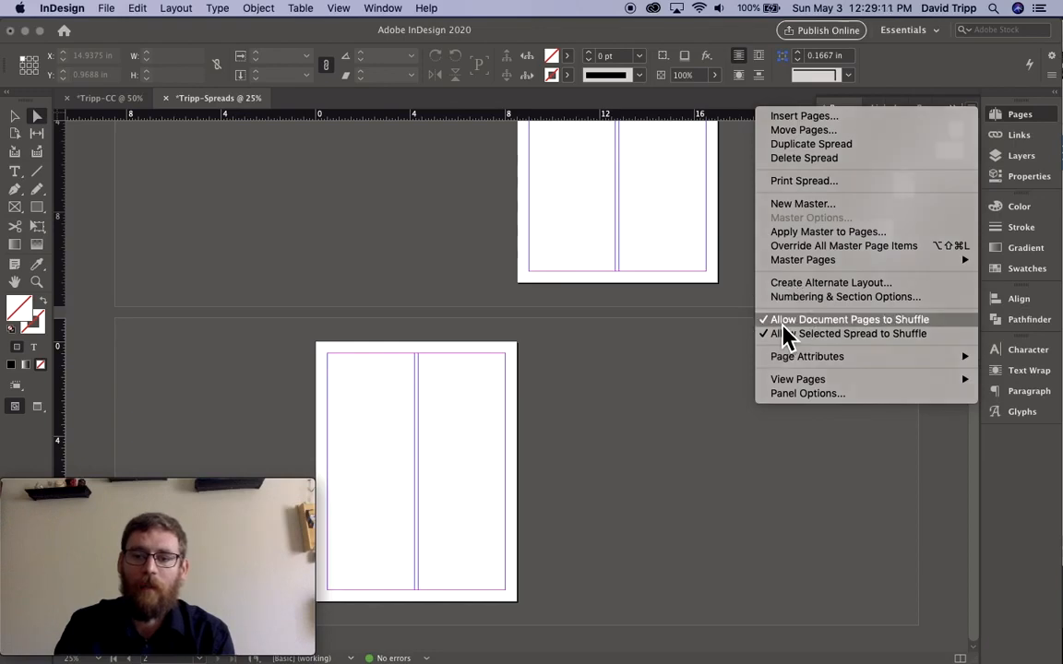
click(784, 321)
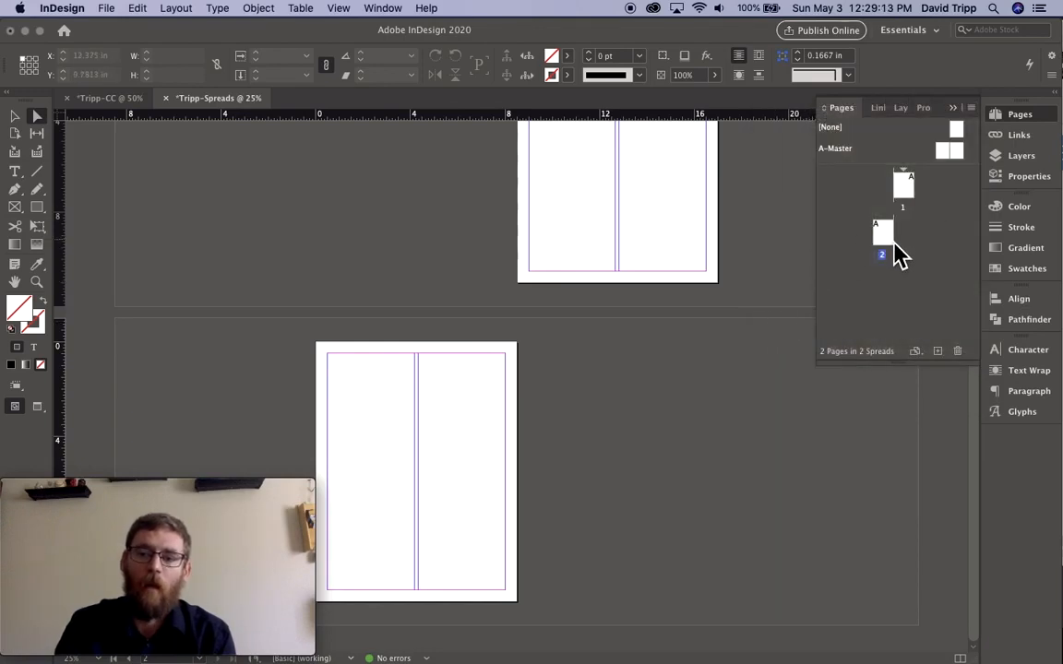
drag(890, 249, 900, 212)
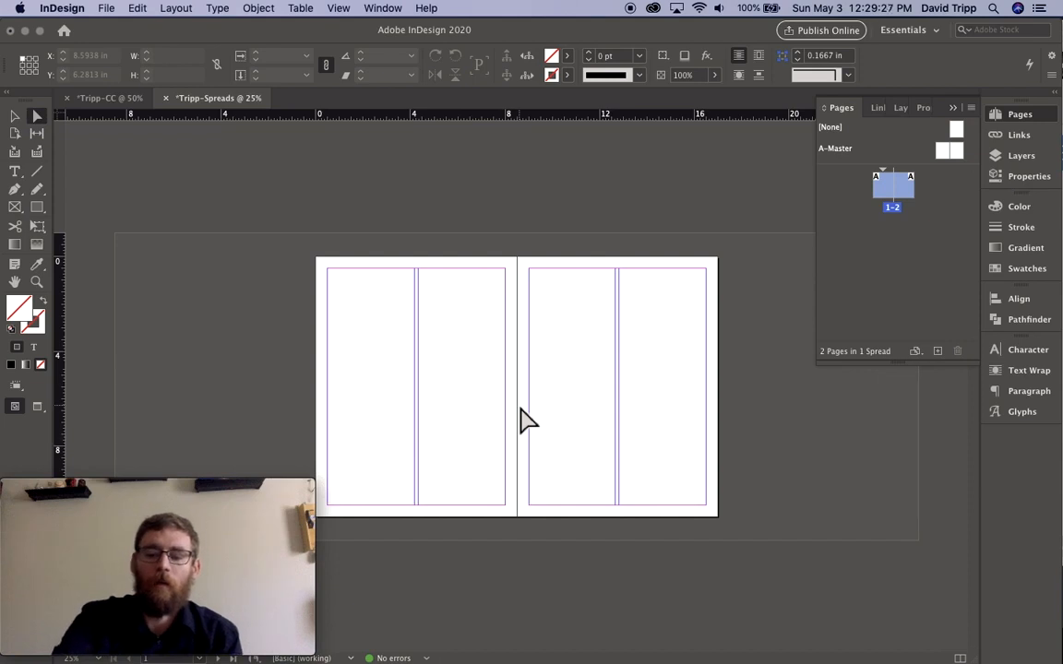
key(super+equal)
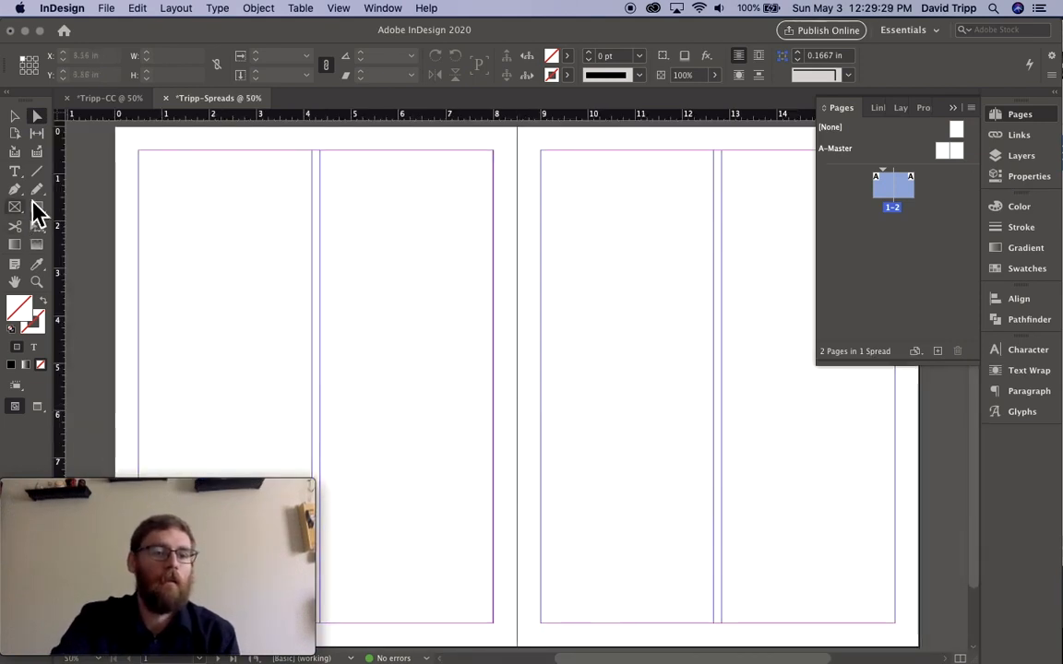
Step: Review the diamond-grid Greece spread in the other open document, and return to the new spreads document
click(16, 117)
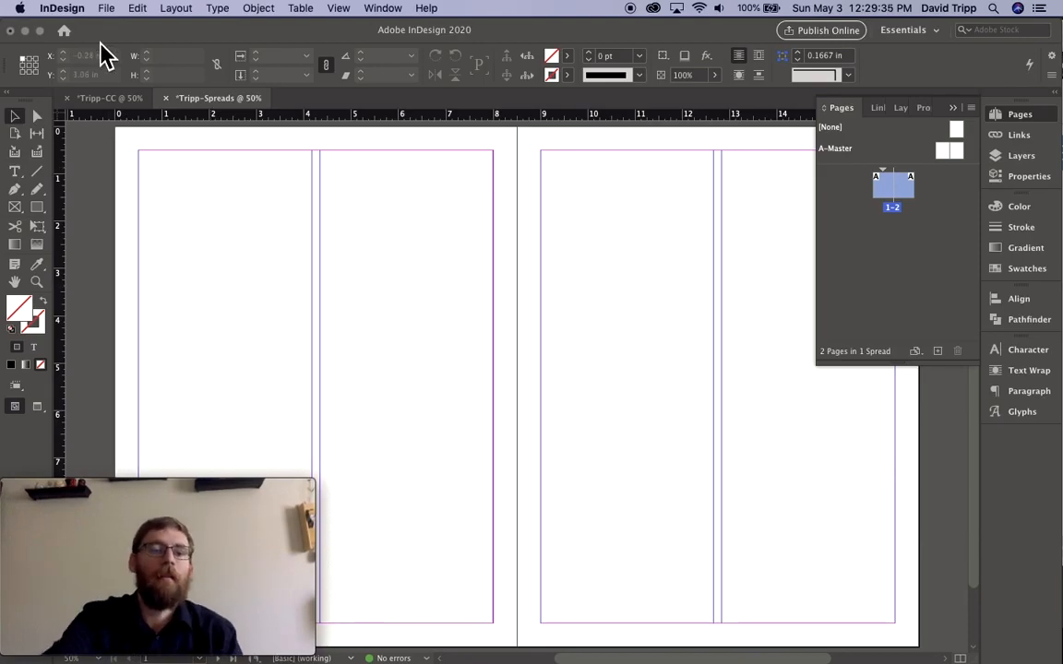
click(111, 98)
scroll(368, 295, down, 10)
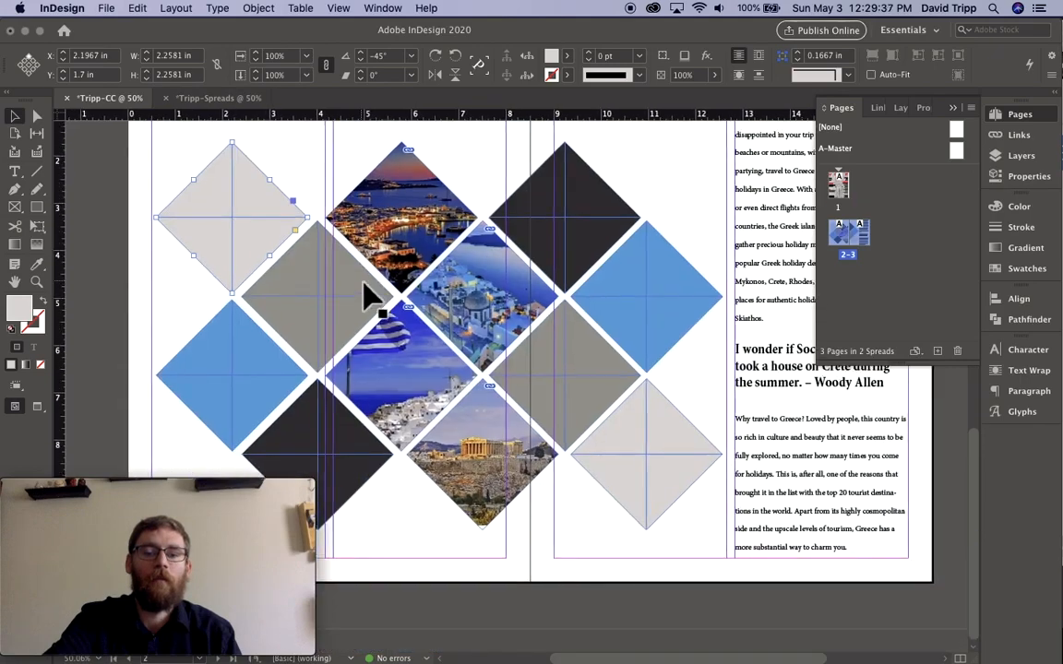
scroll(367, 295, up, 2)
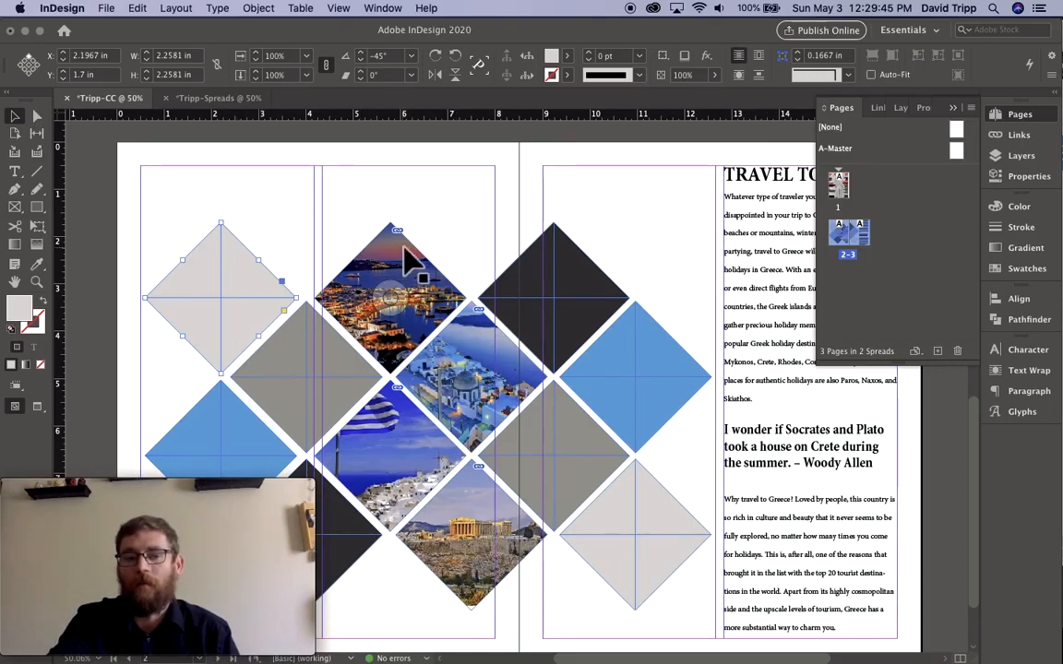
click(203, 101)
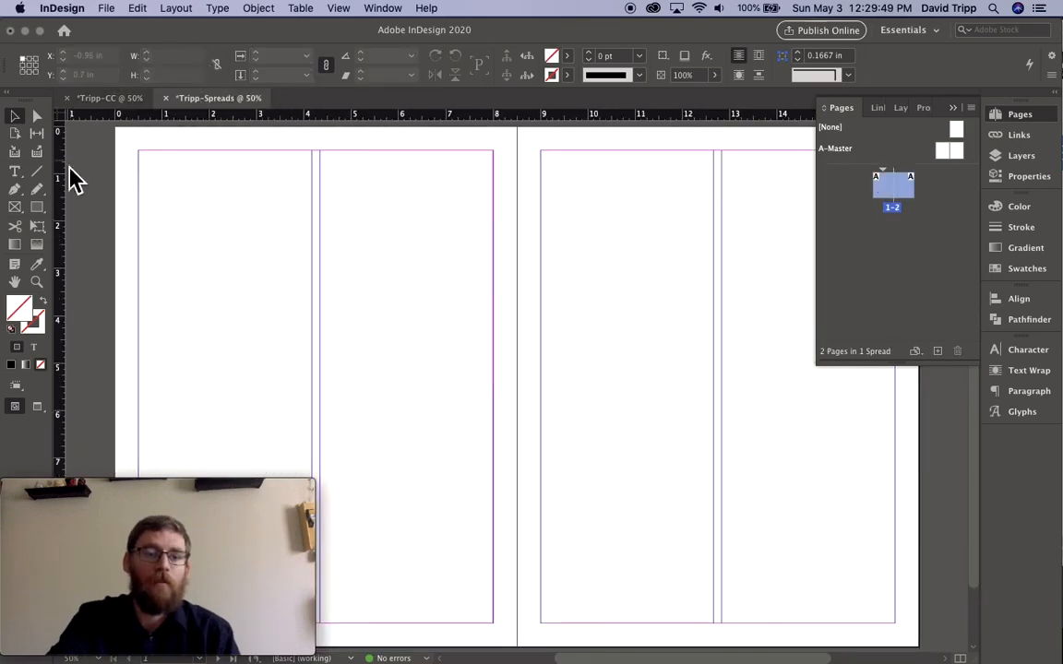
Step: Draw a rectangle frame filling the outer column of page 2 within the margins, about 3.67 in wide and 10 in high
click(17, 211)
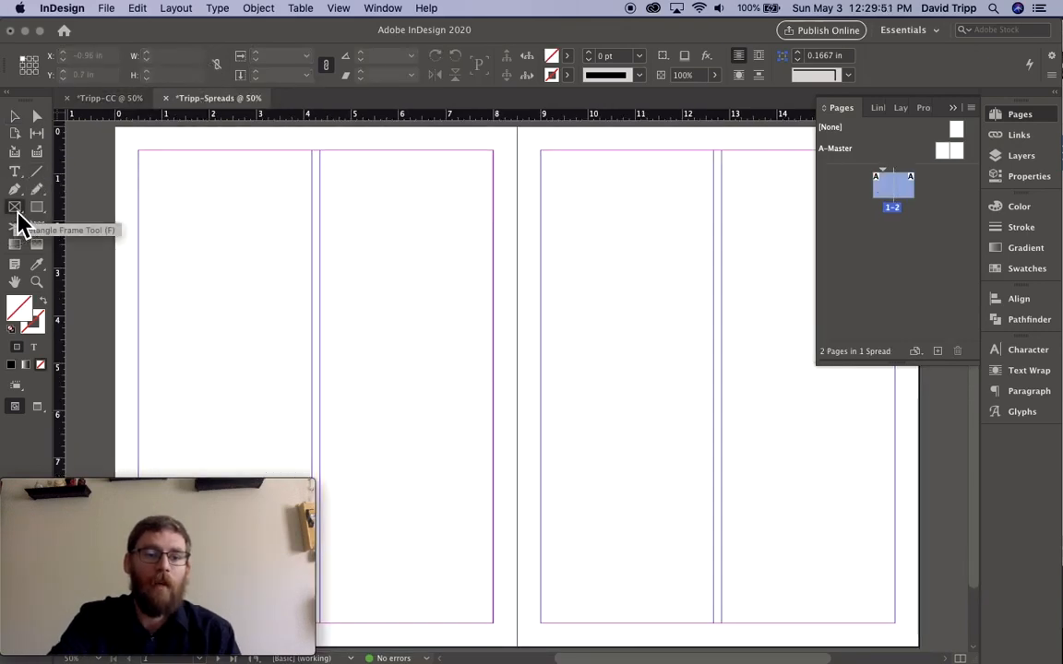
scroll(323, 203, right, 5)
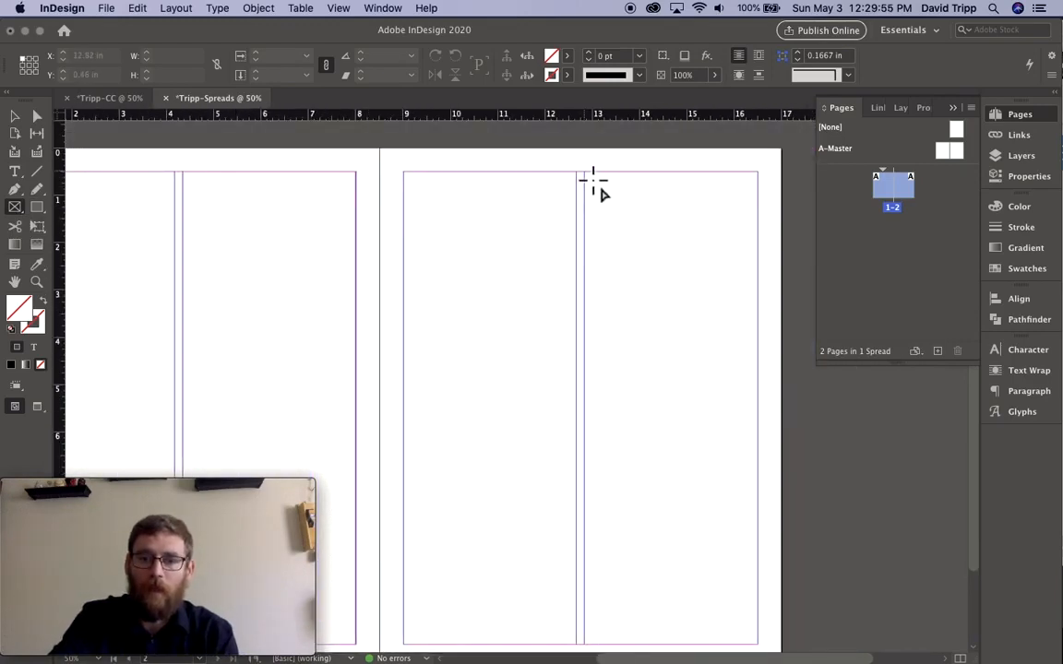
drag(594, 181, 758, 644)
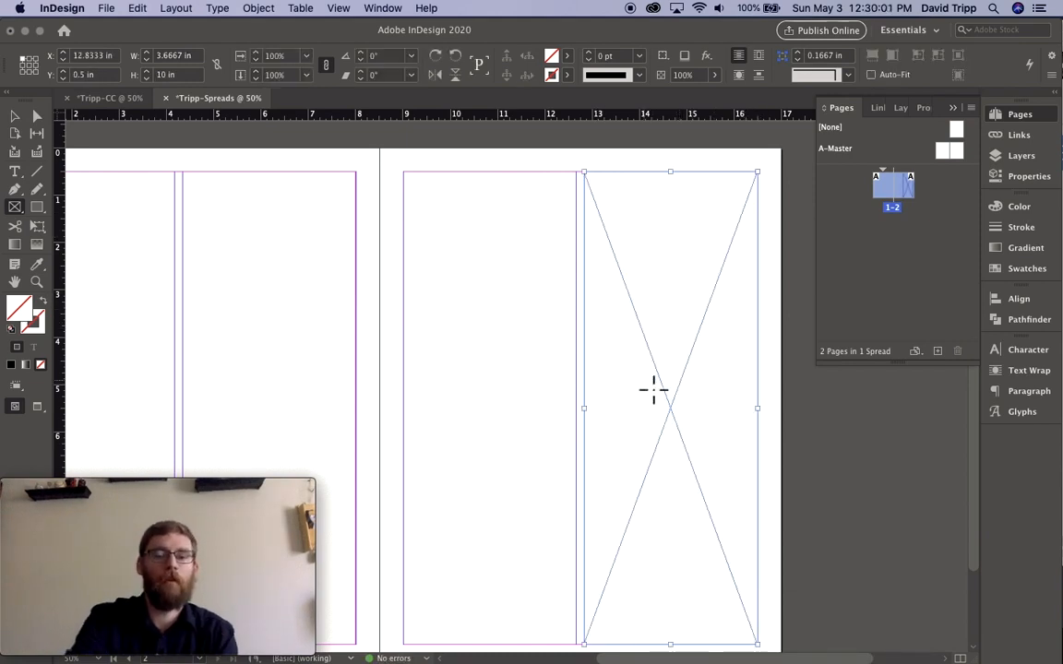
Step: Draw a 2 in by 2 in square rectangle frame in the upper part of page 1
scroll(272, 384, left, 5)
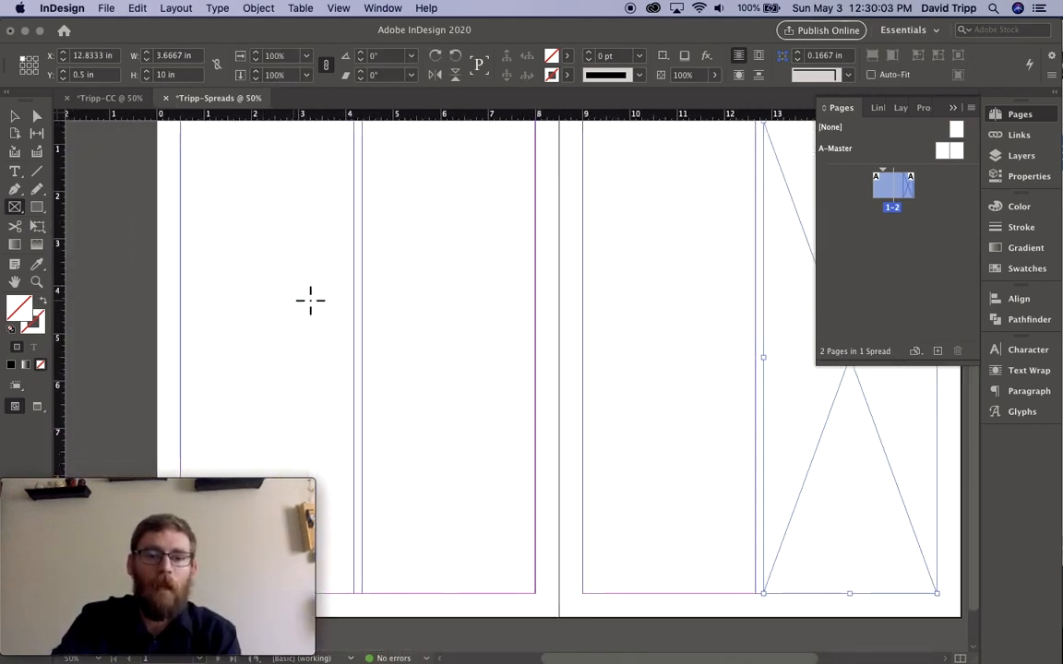
drag(259, 242, 353, 338)
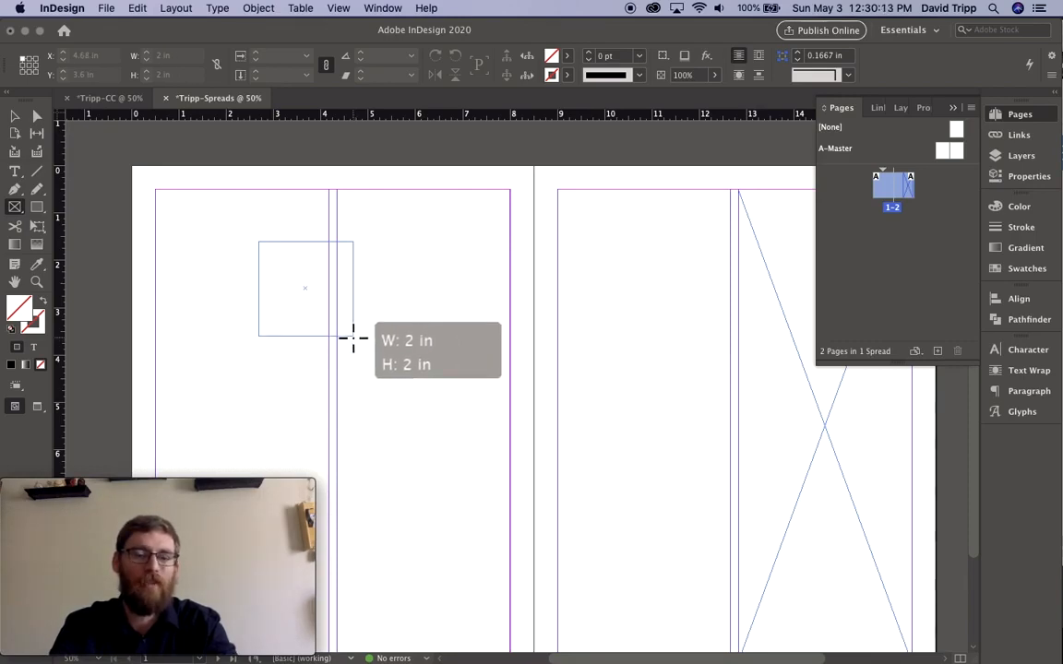
drag(352, 337, 352, 337)
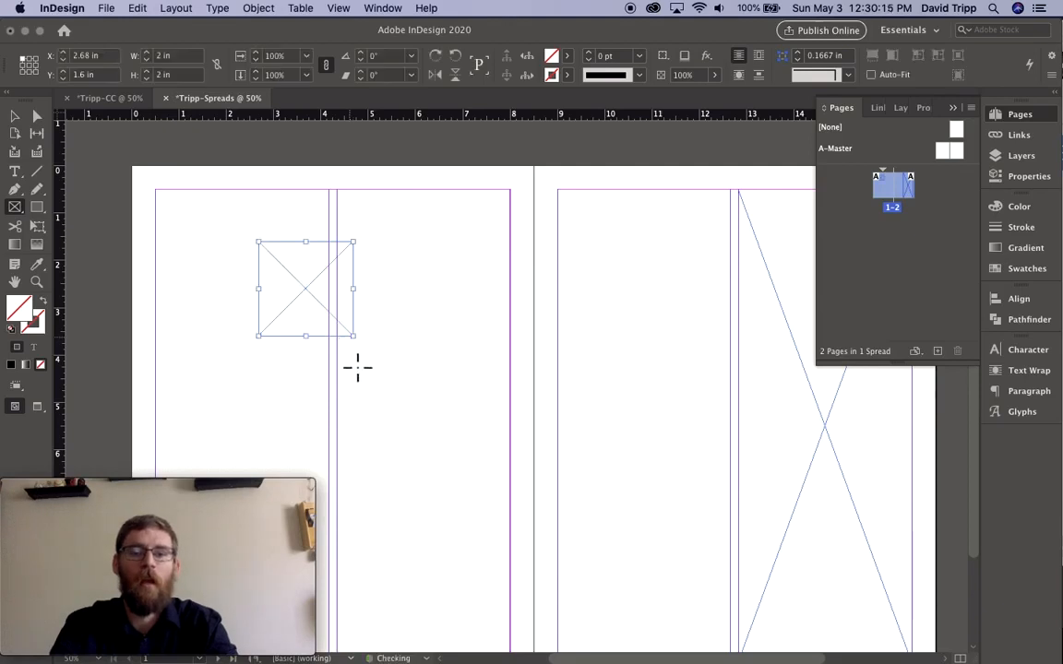
Step: Create a second rectangle frame on page 1 with exact dimensions of 2 in by 2 in, and delete it
click(362, 397)
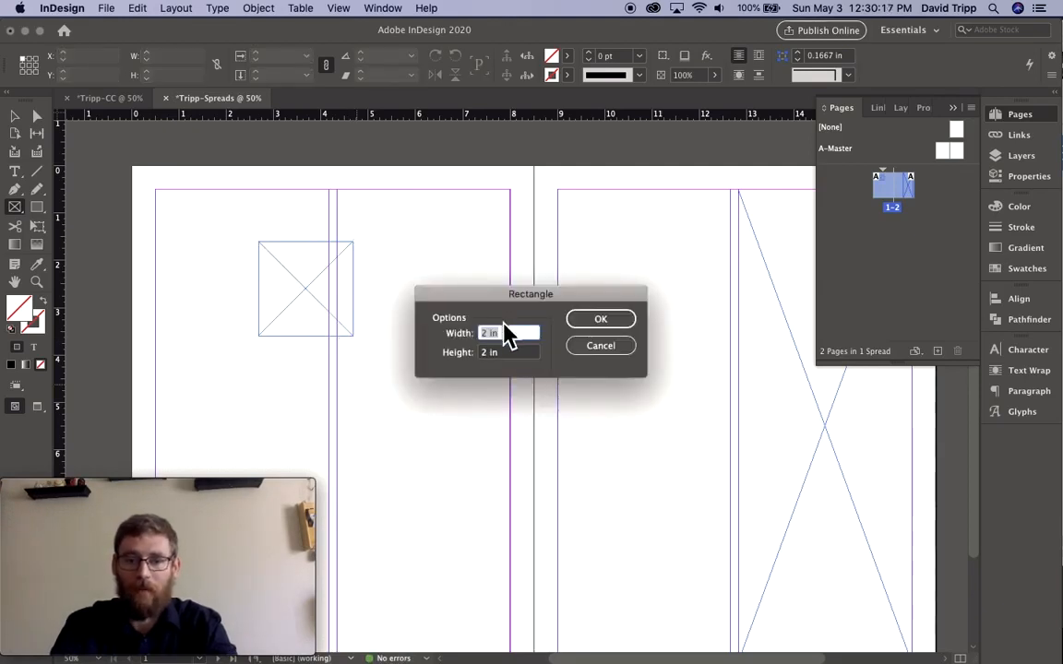
click(596, 323)
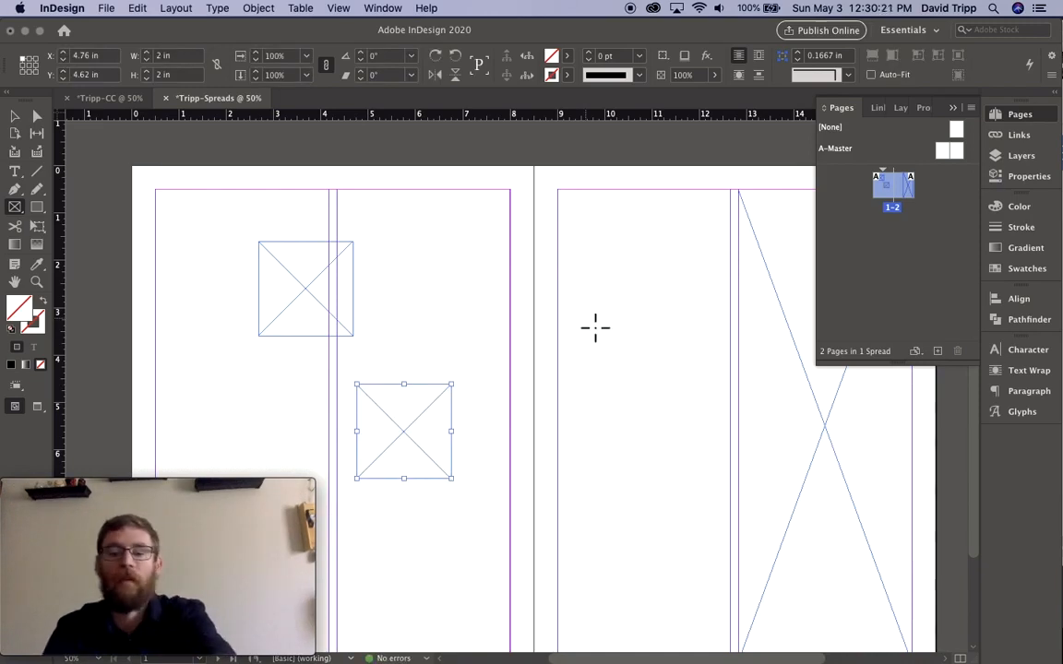
key(BackSpace)
Step: Duplicate the 2 in square on page 1 diagonally below and right of the original, at about X 4.78 in, Y 3.72 in
click(14, 116)
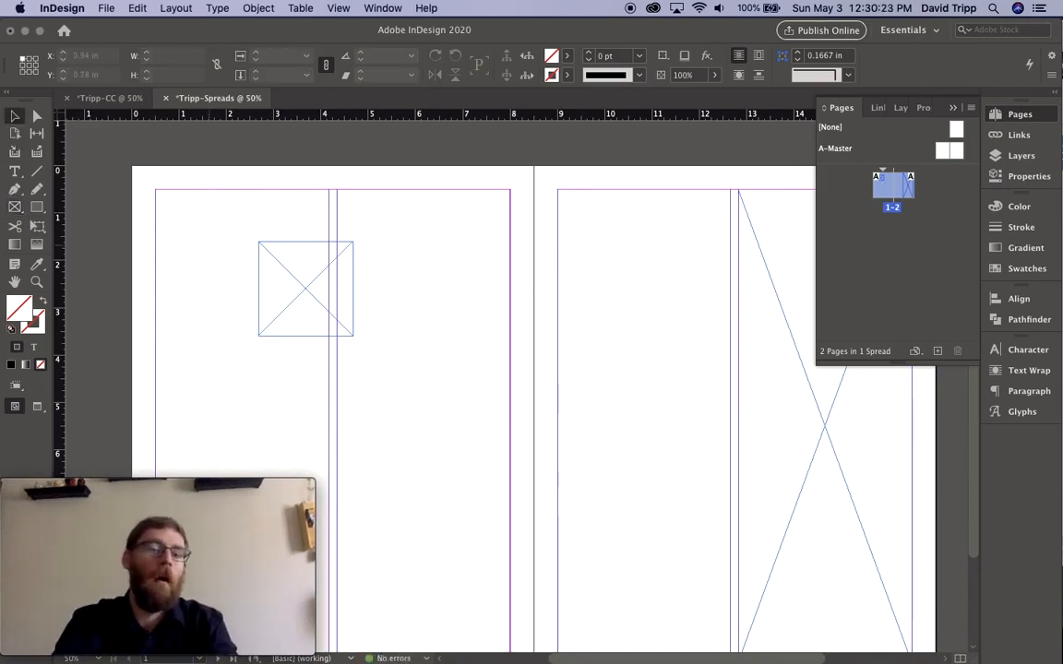
click(291, 288)
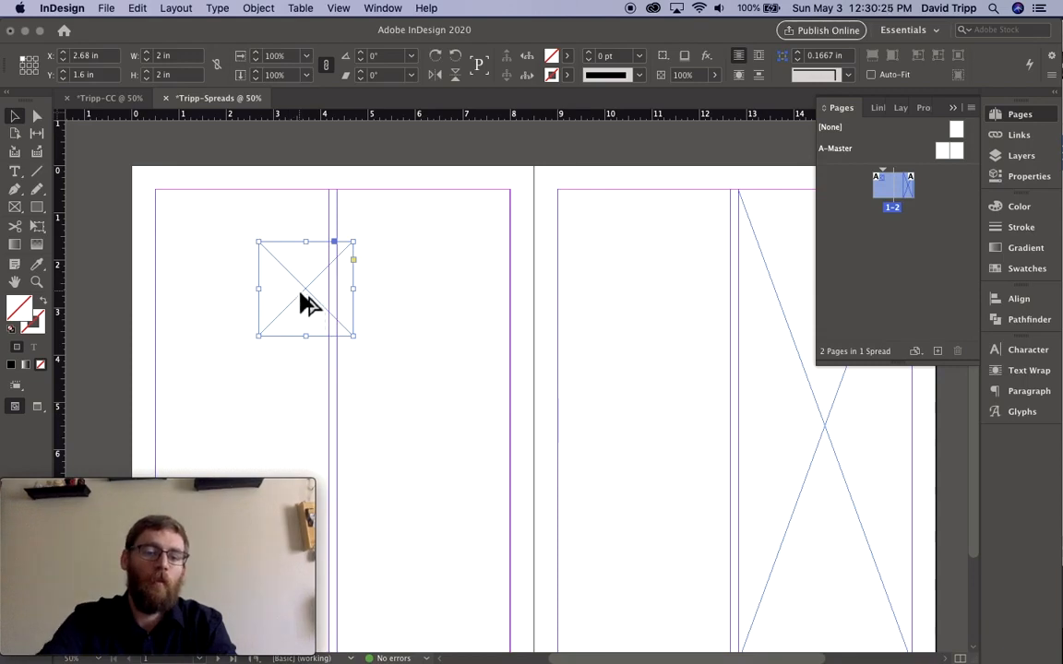
drag(303, 292, 327, 320)
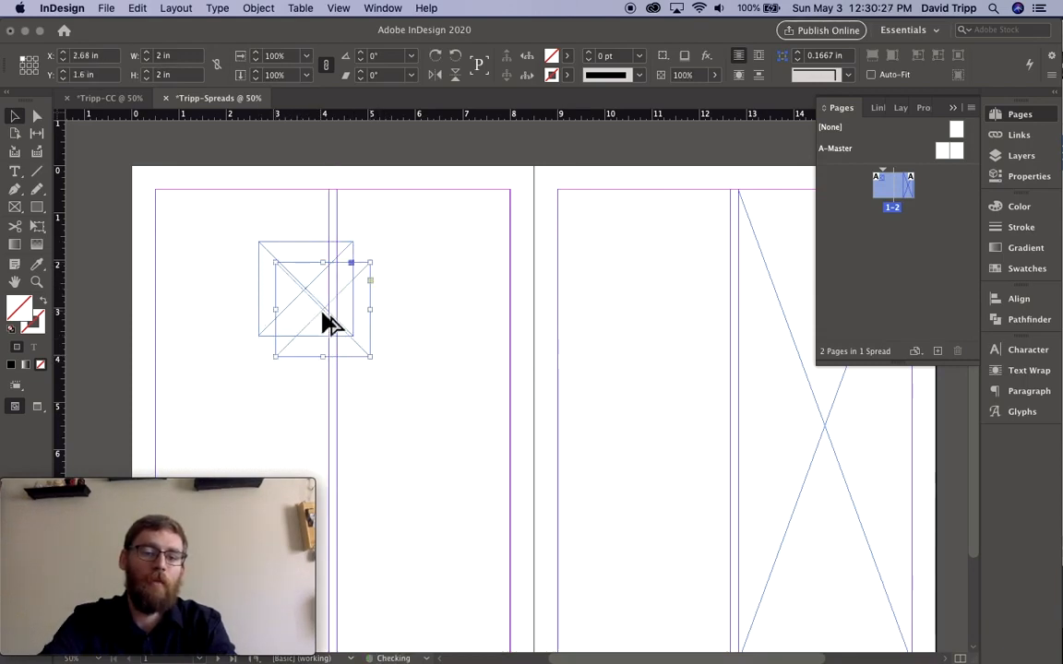
key(super+z)
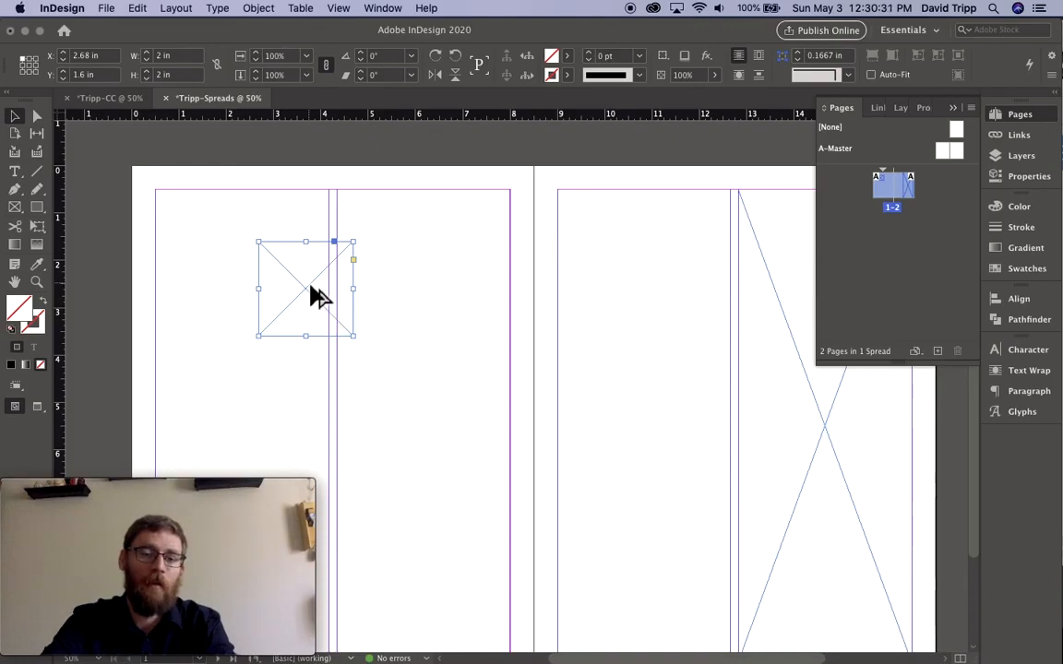
drag(292, 290, 390, 378)
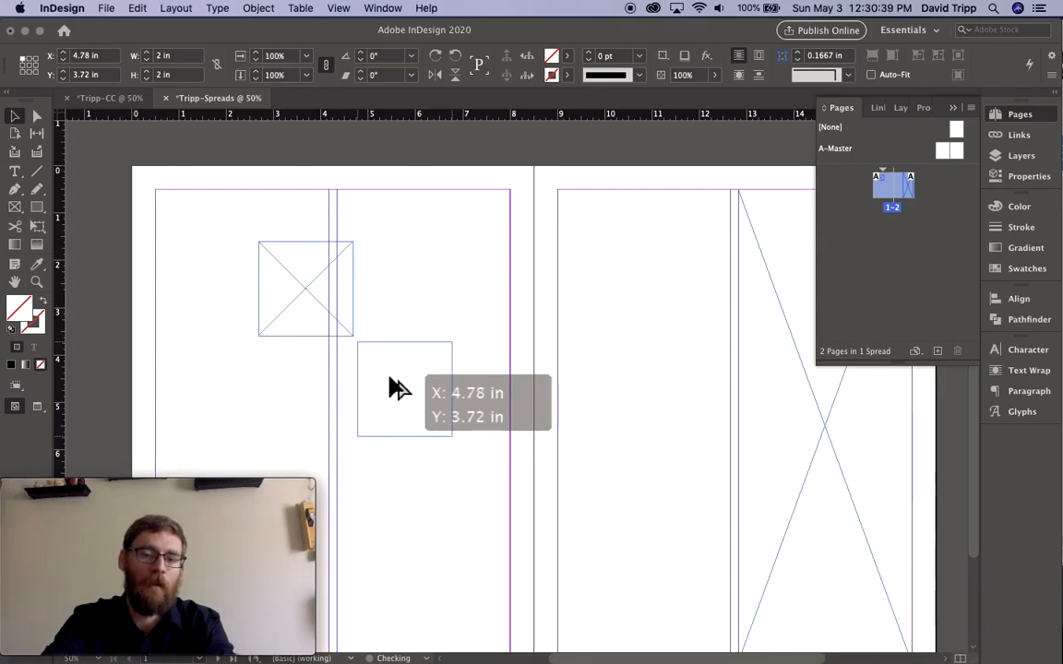
drag(389, 379, 389, 380)
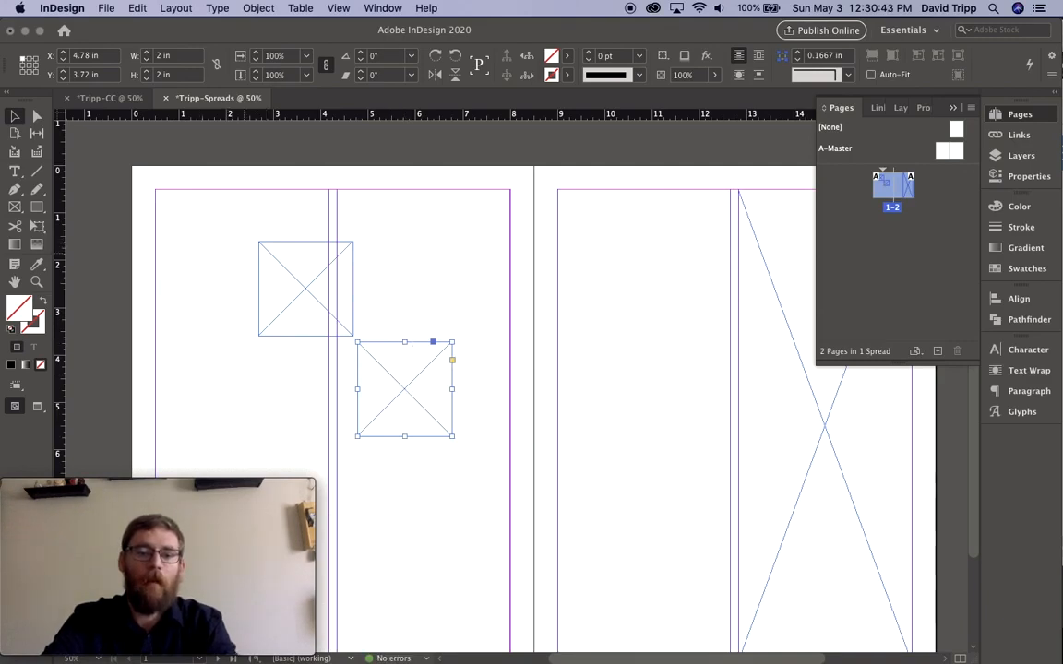
Step: Rotate both squares together by -45° into two stacked diamonds and align their horizontal centers
shift+click(304, 282)
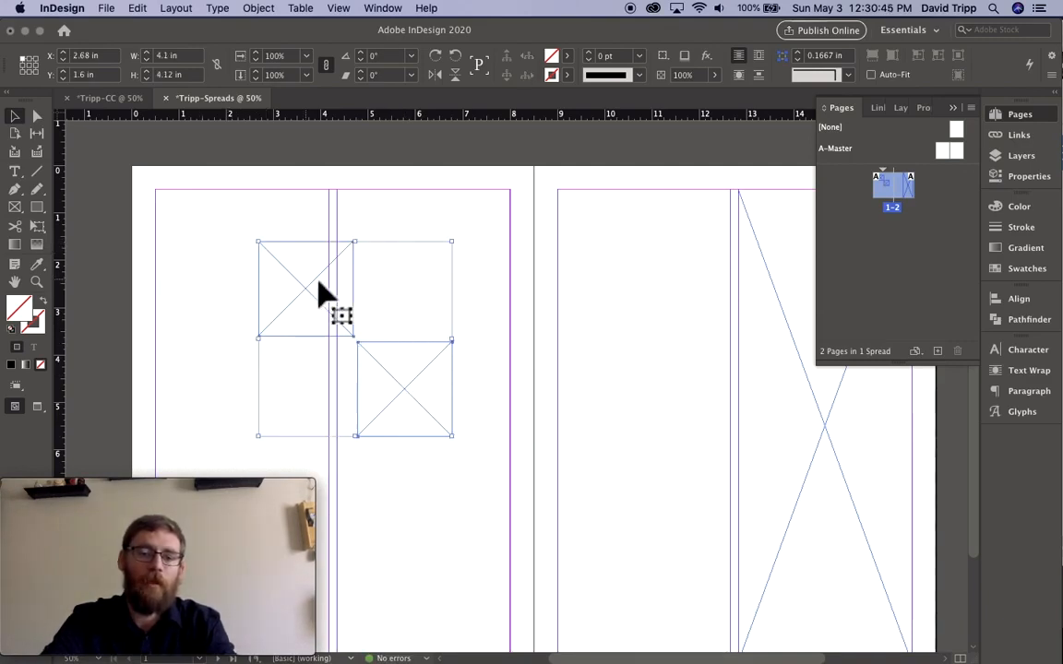
click(427, 246)
drag(135, 230, 454, 439)
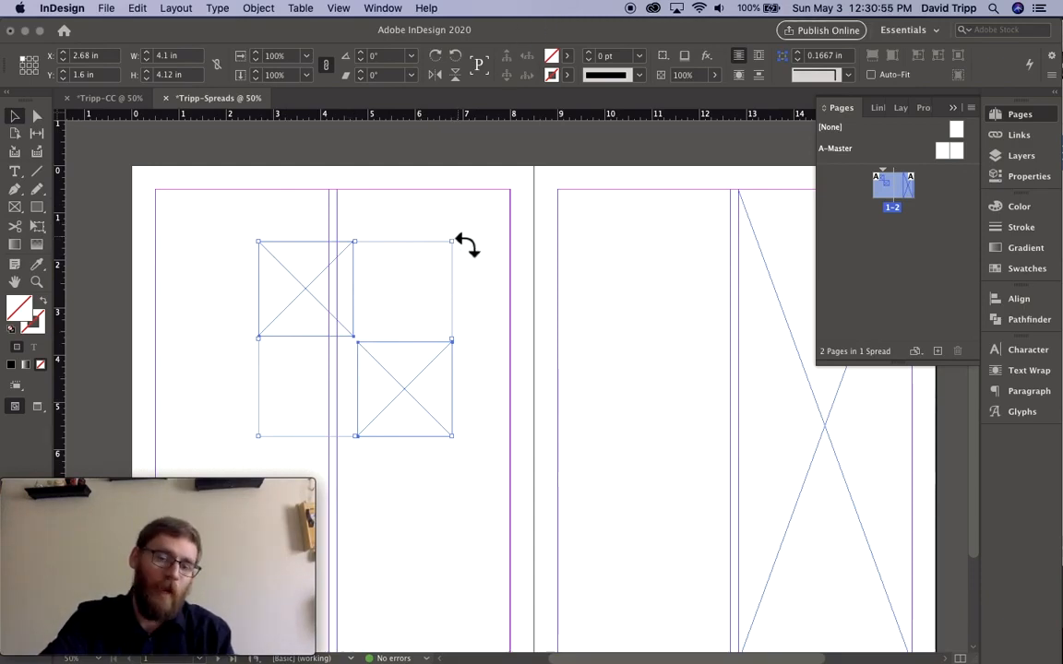
drag(466, 244, 480, 312)
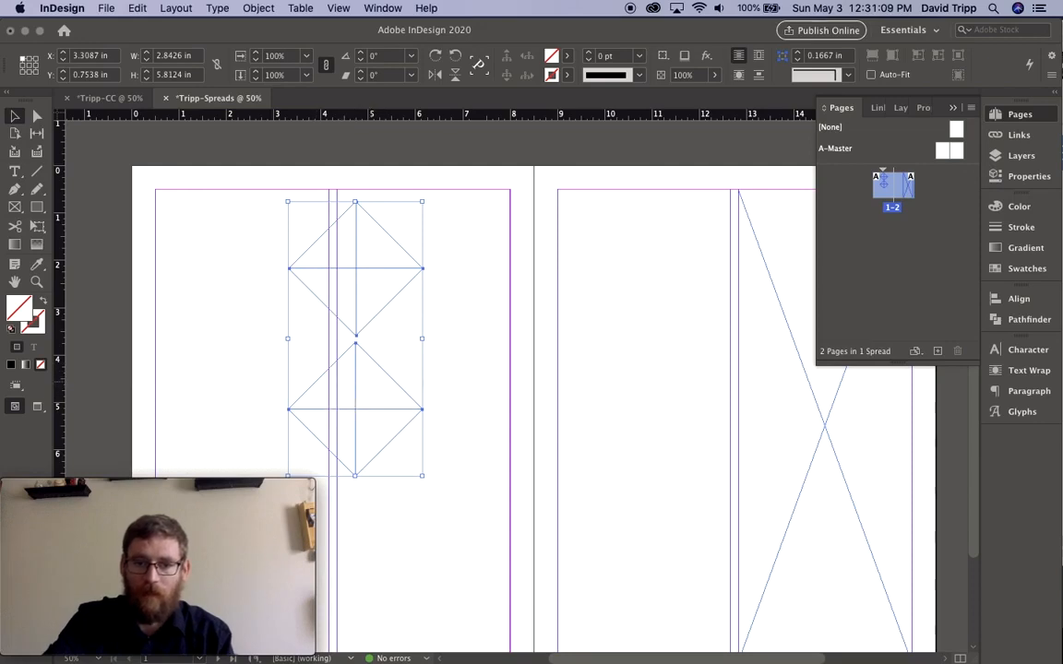
click(1019, 304)
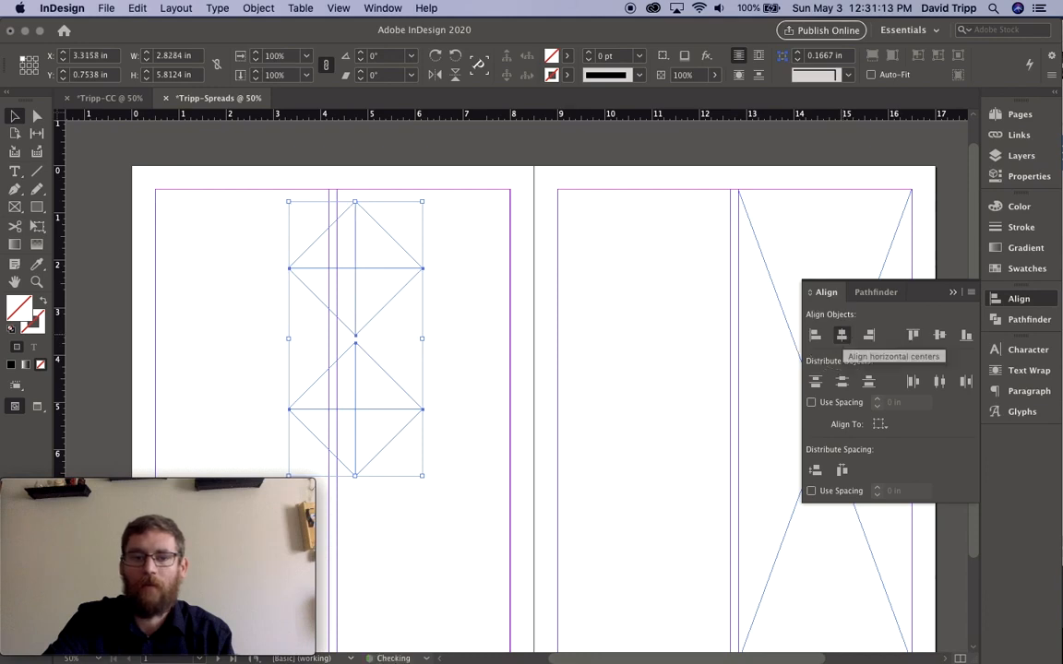
click(842, 334)
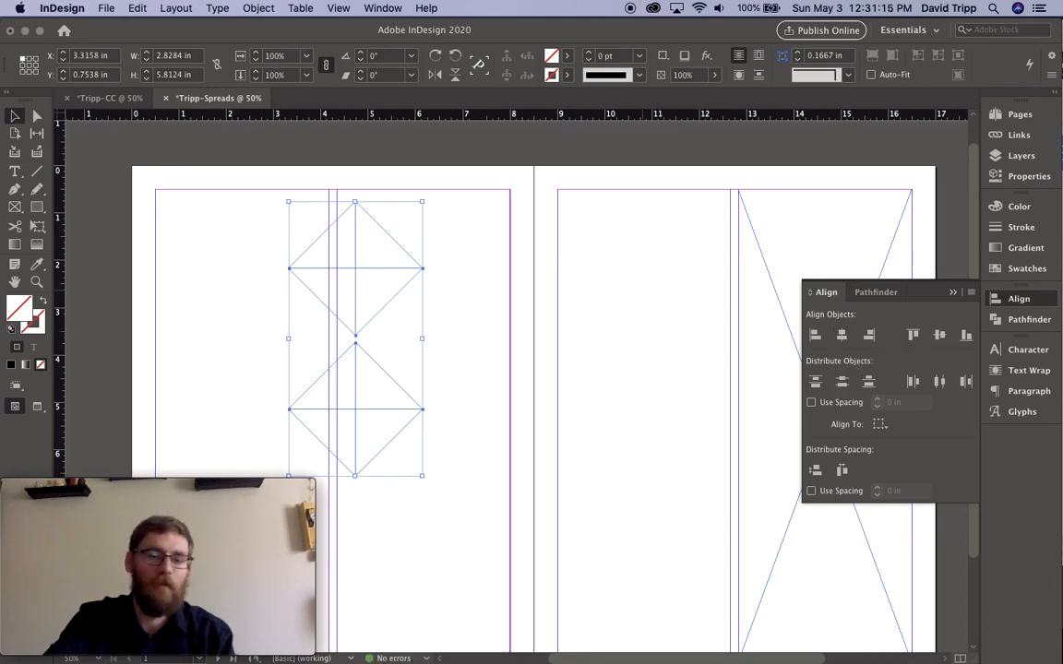
Step: Move the diamond pair to about X 0.84 in, Y 2.92 in, and copy it across both pages into six staggered, interlocking columns
click(366, 276)
drag(366, 277, 262, 373)
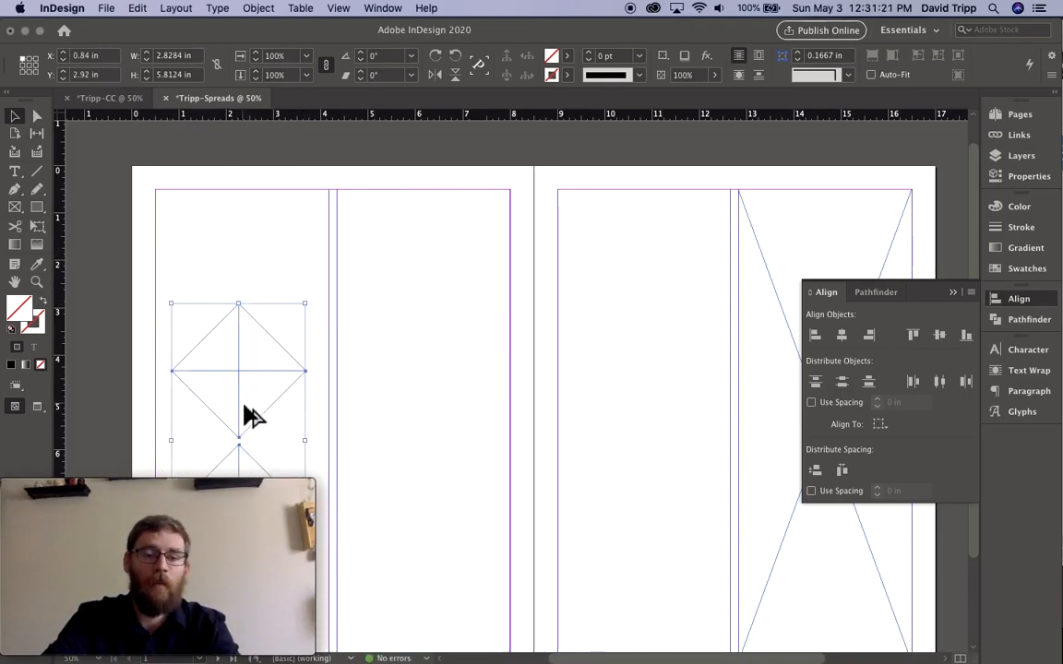
drag(244, 396, 318, 323)
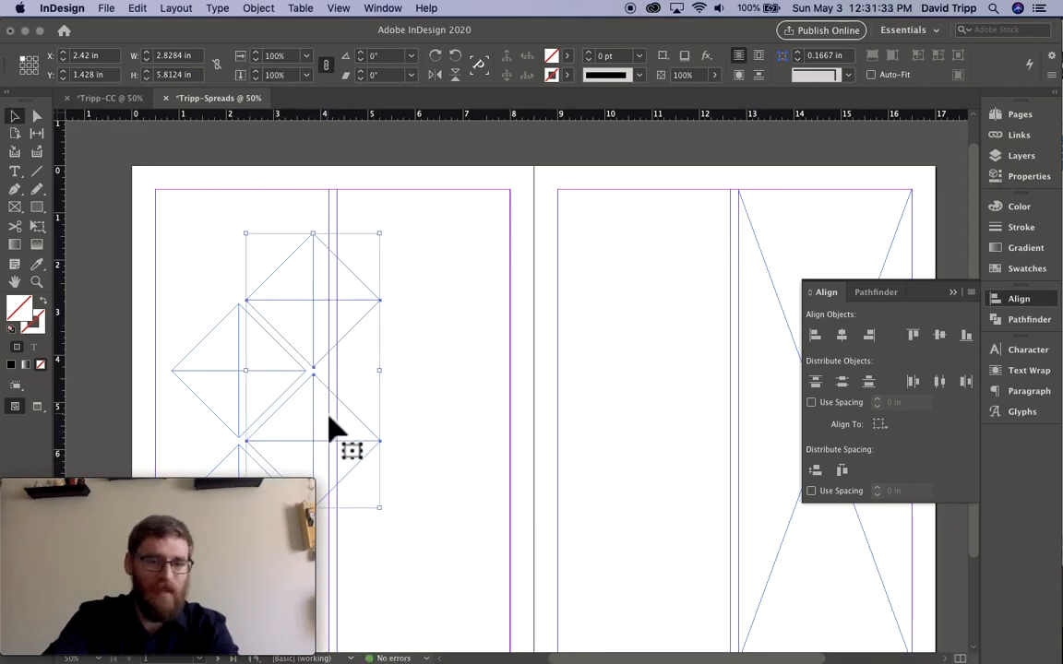
drag(317, 323, 392, 394)
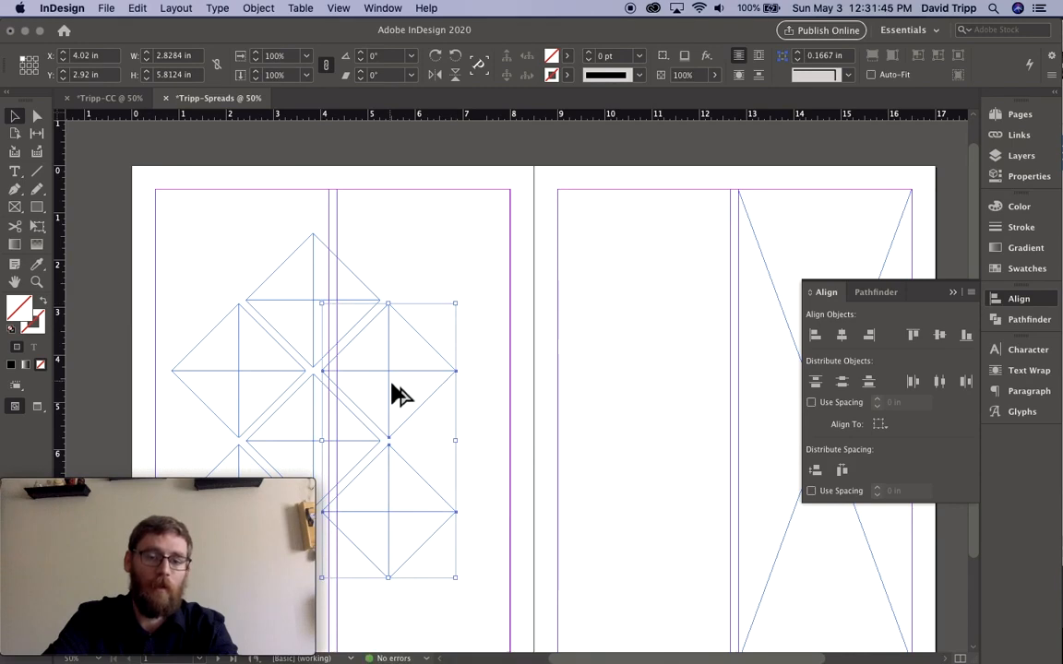
click(404, 372)
drag(404, 374, 607, 323)
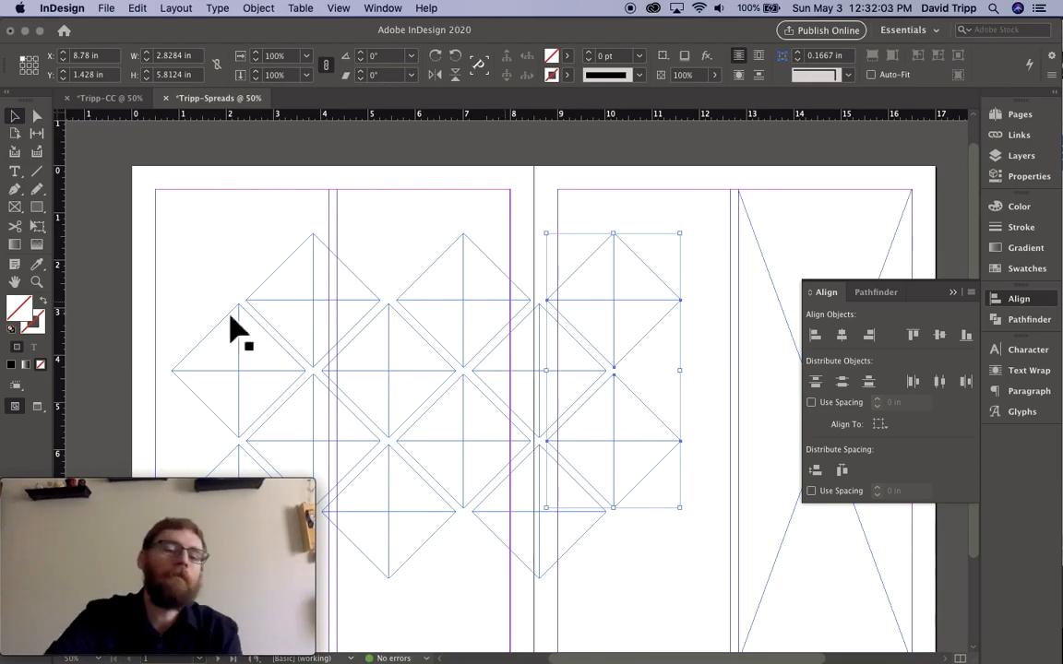
Step: Scale all the diamonds together proportionally to about 12.01 in wide and 8.15 in high, positioned at about X 0.58 in, Y 1.43 in
click(129, 164)
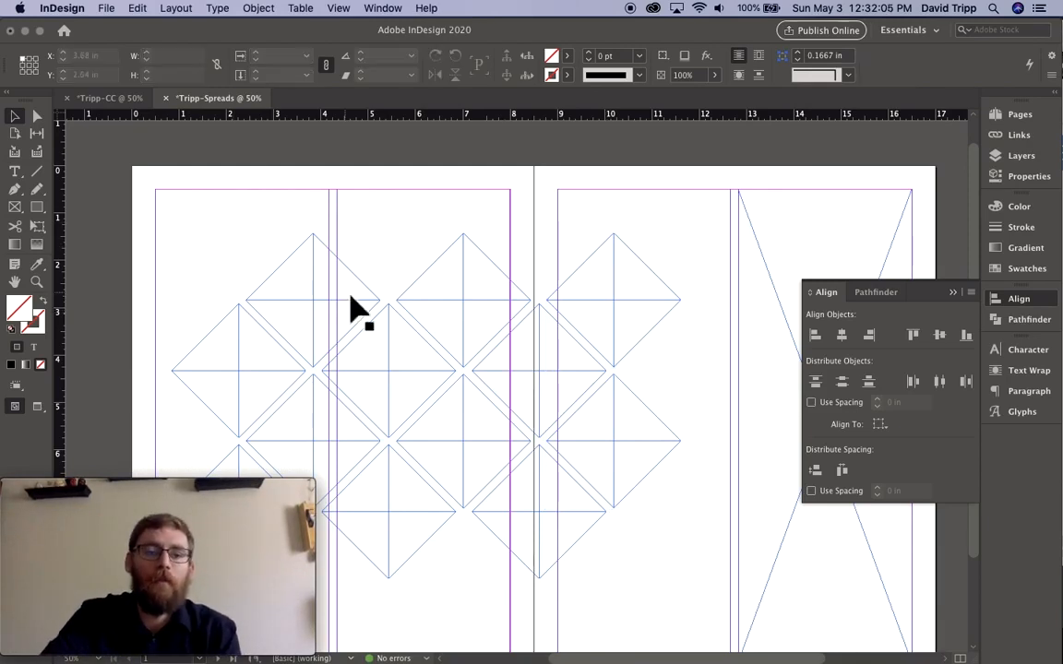
drag(129, 164, 668, 559)
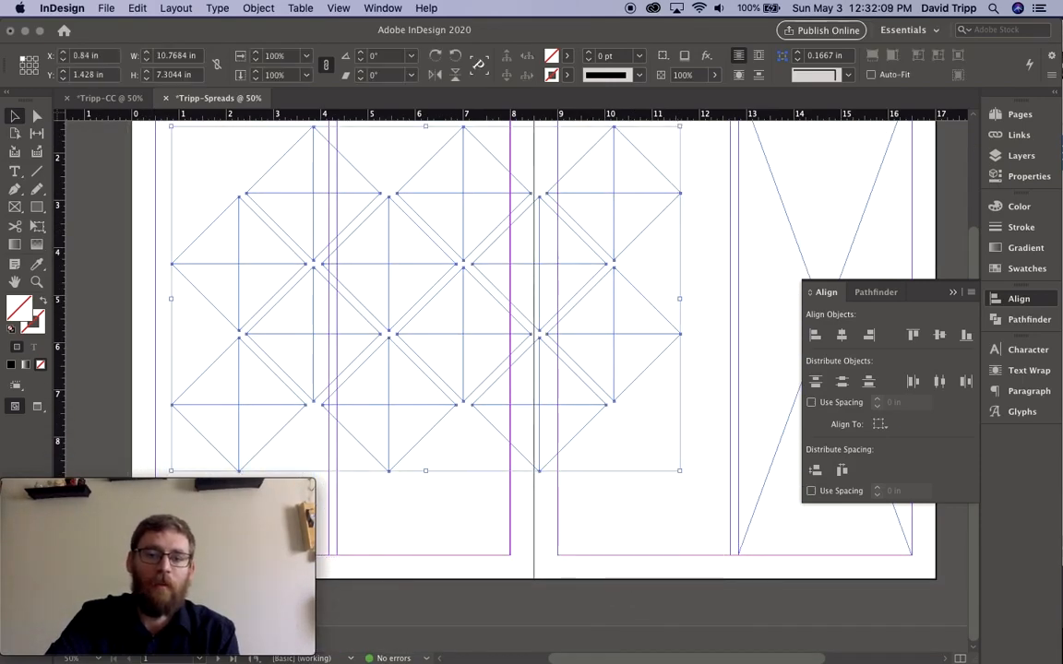
scroll(457, 209, up, 3)
click(190, 205)
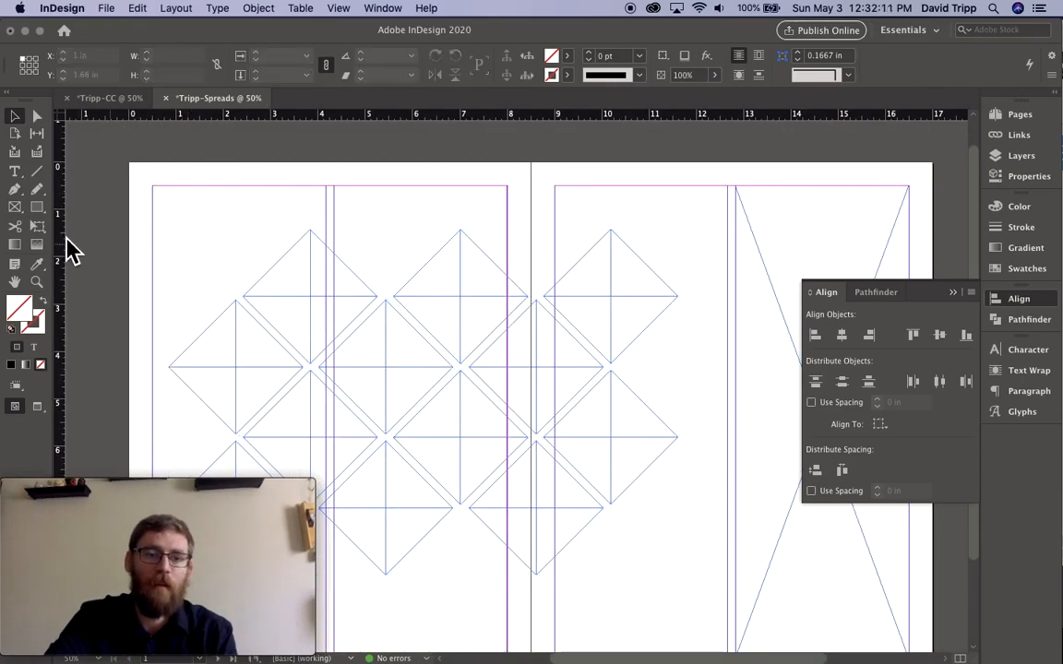
drag(130, 192, 683, 637)
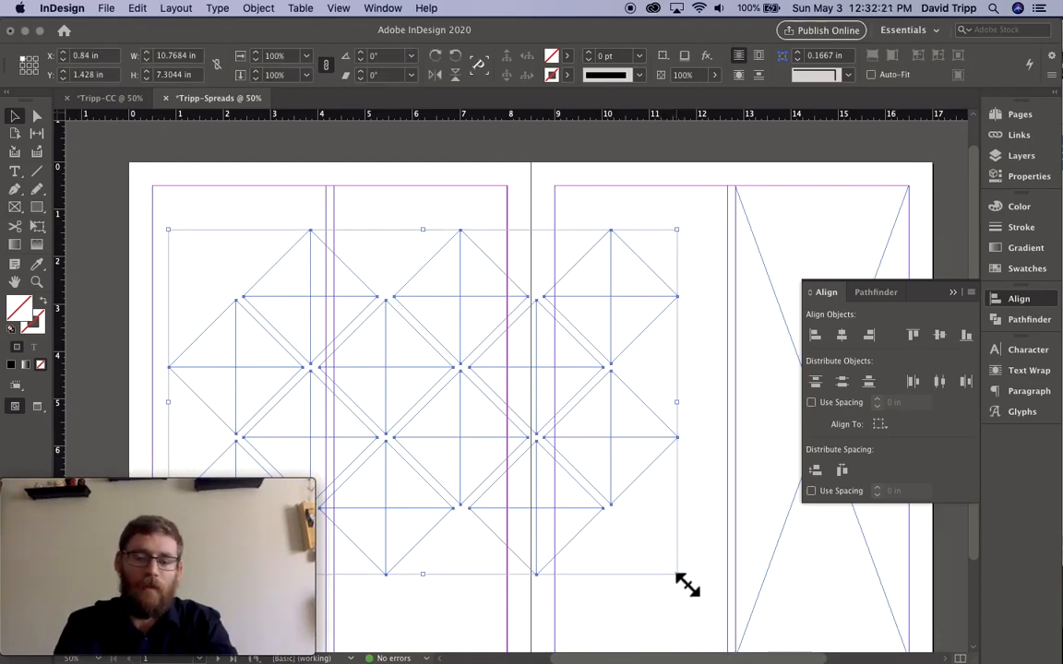
drag(687, 586, 714, 607)
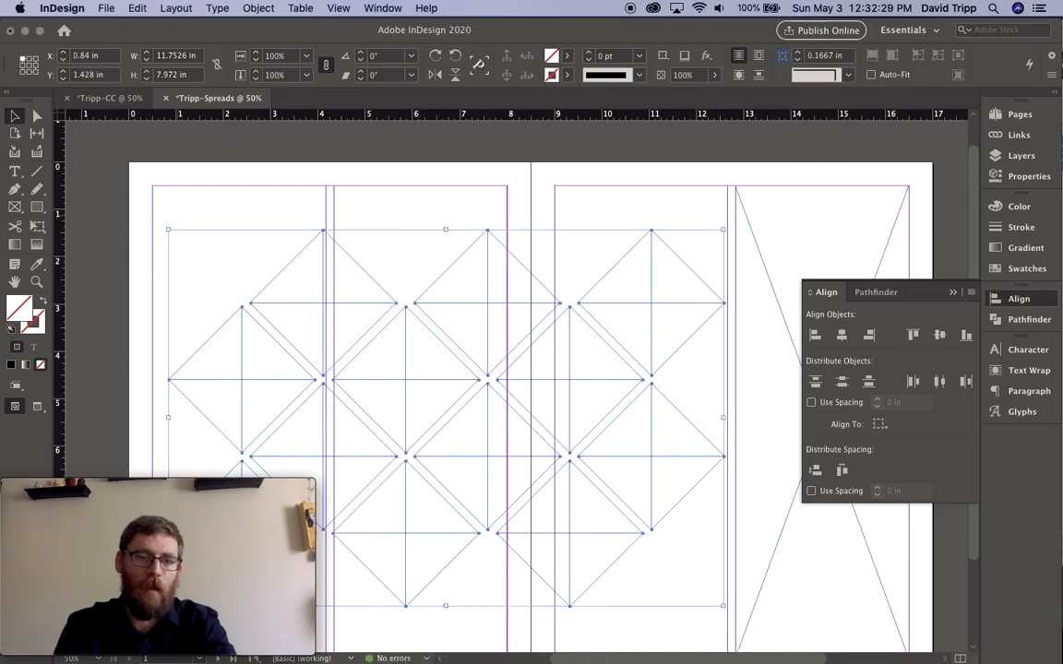
drag(168, 229, 156, 221)
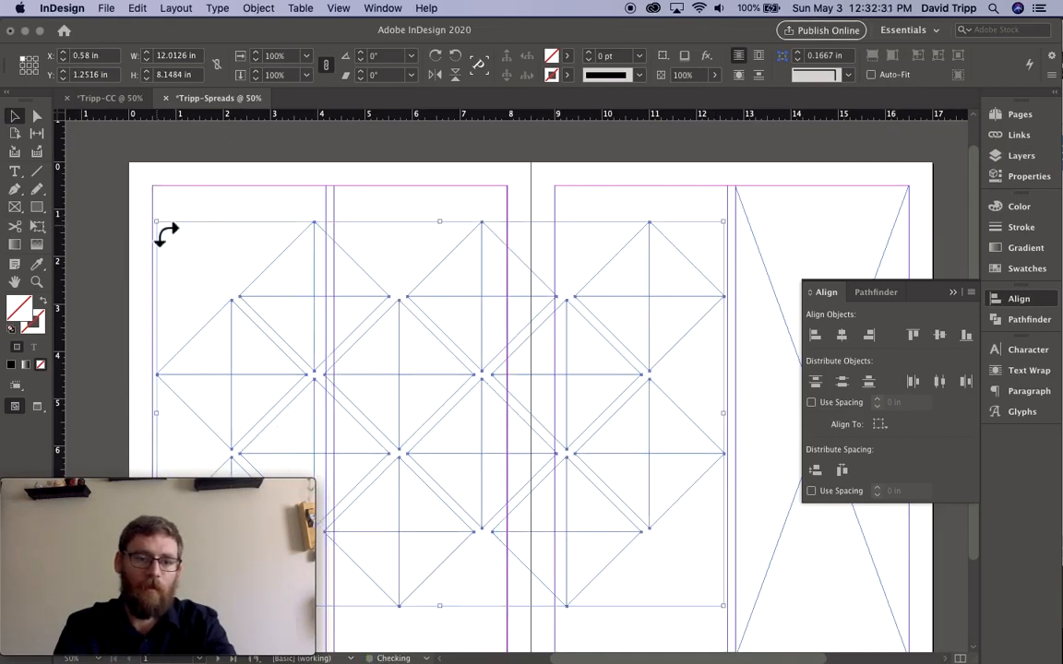
mouse_move(474, 304)
mouse_down()
mouse_move(464, 327)
mouse_move(464, 297)
mouse_up()
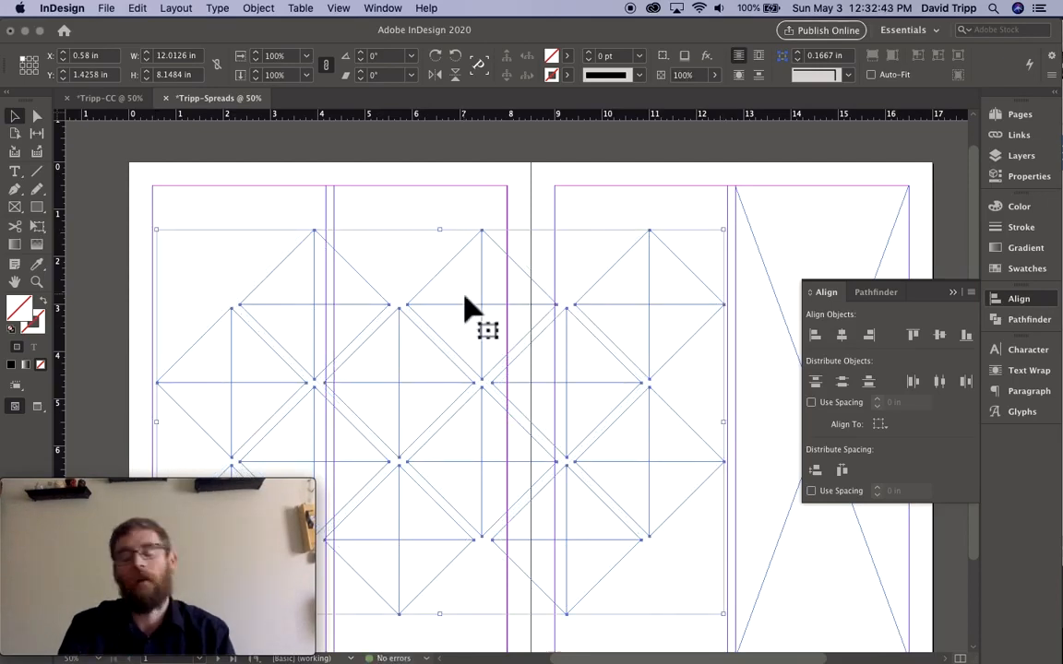
click(467, 180)
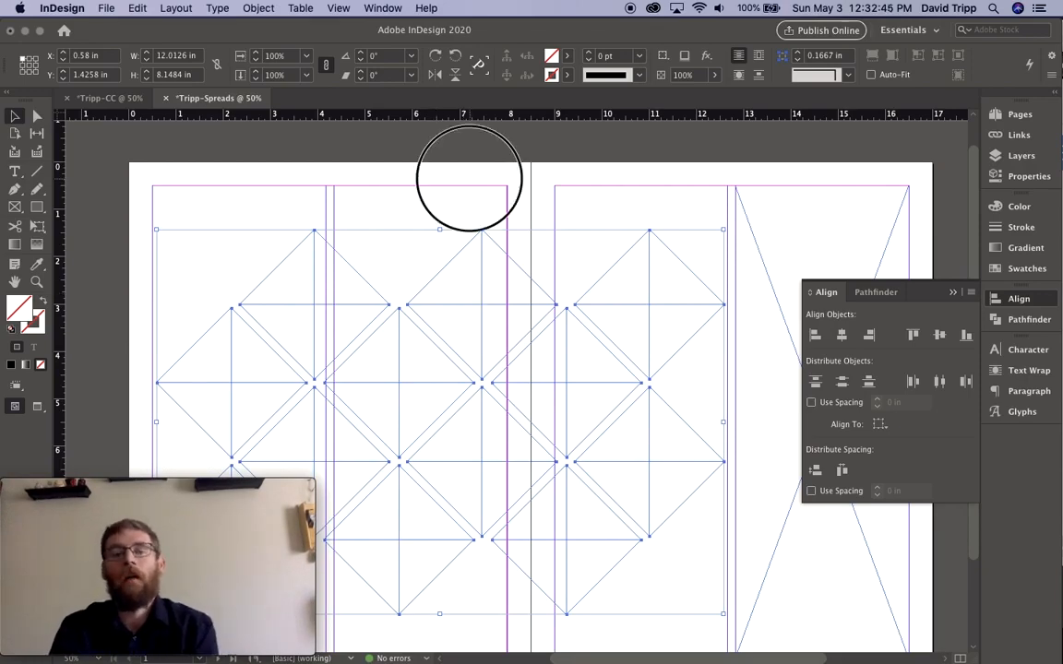
Step: Examine the enlarged diamond grid across the spread, checking individual frames and their placement against the margins and text column
scroll(486, 313, down, 5)
scroll(487, 313, right, 2)
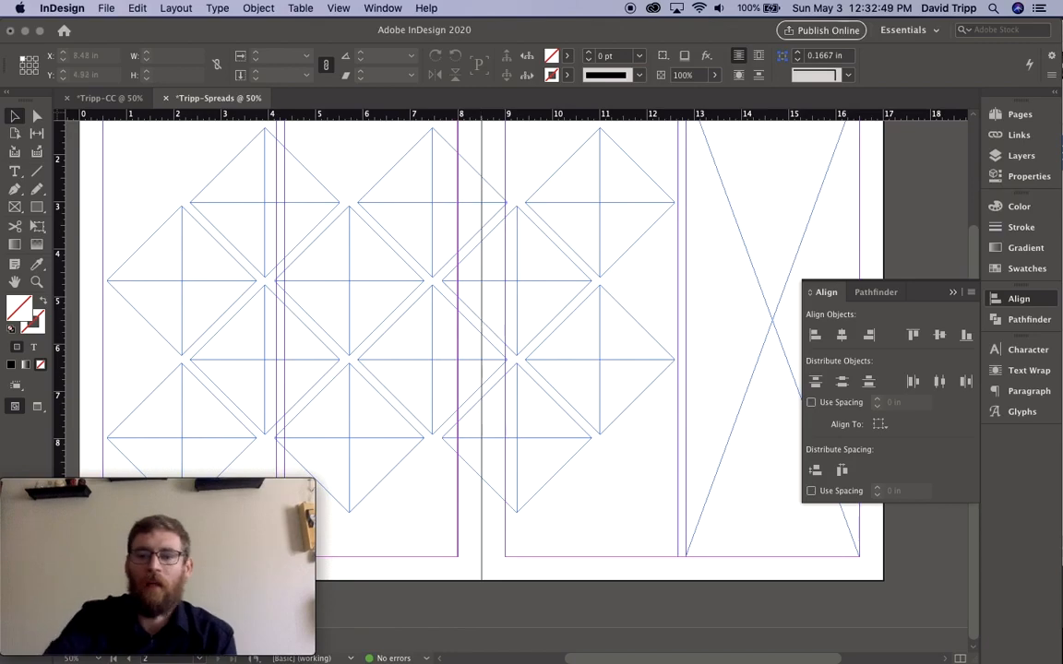
click(954, 294)
scroll(551, 277, up, 4)
scroll(551, 276, left, 1)
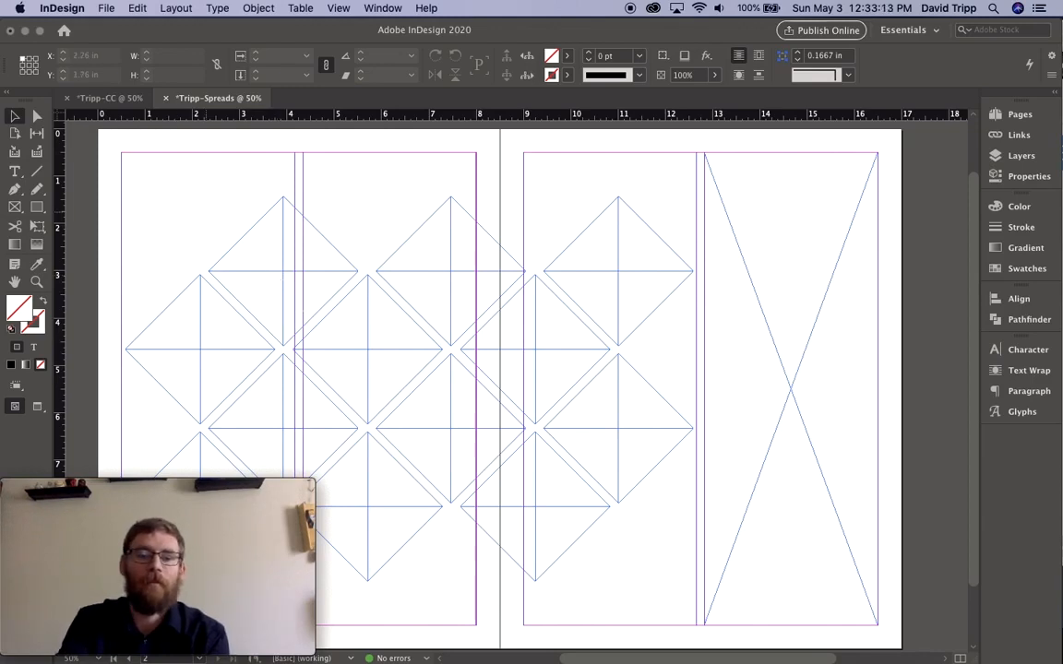
scroll(498, 369, down, 3)
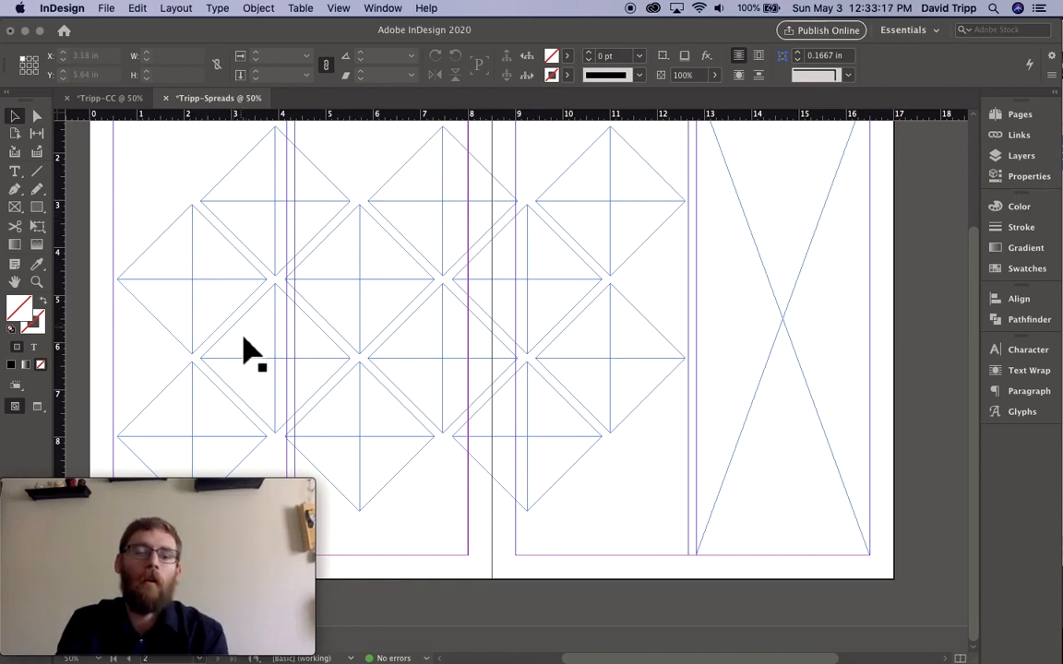
click(223, 325)
click(272, 217)
click(593, 184)
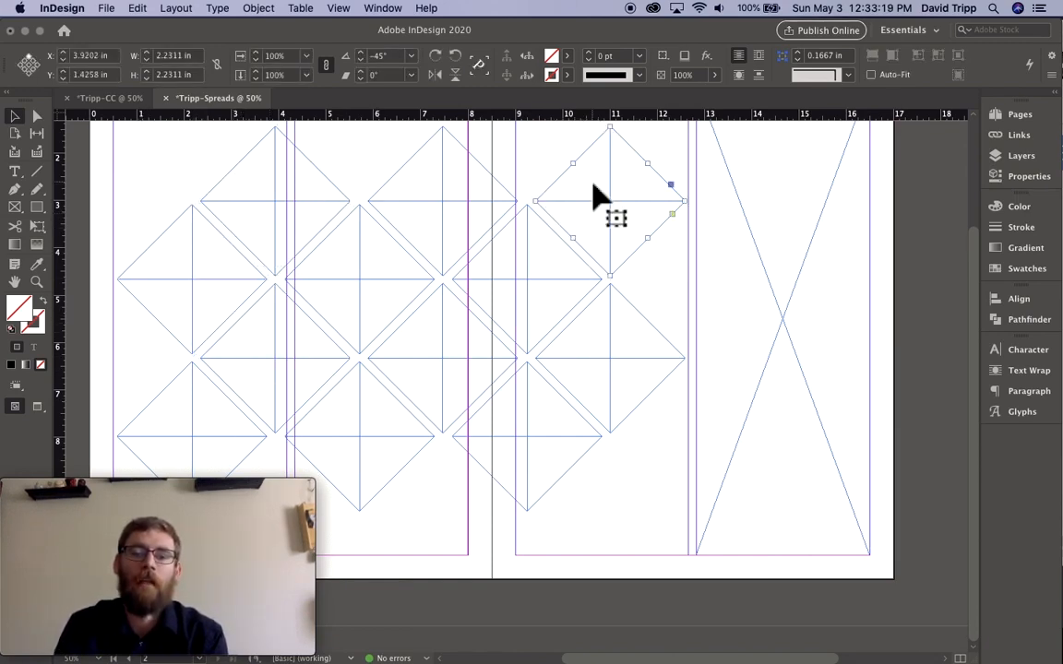
click(522, 245)
click(625, 359)
drag(624, 369, 472, 201)
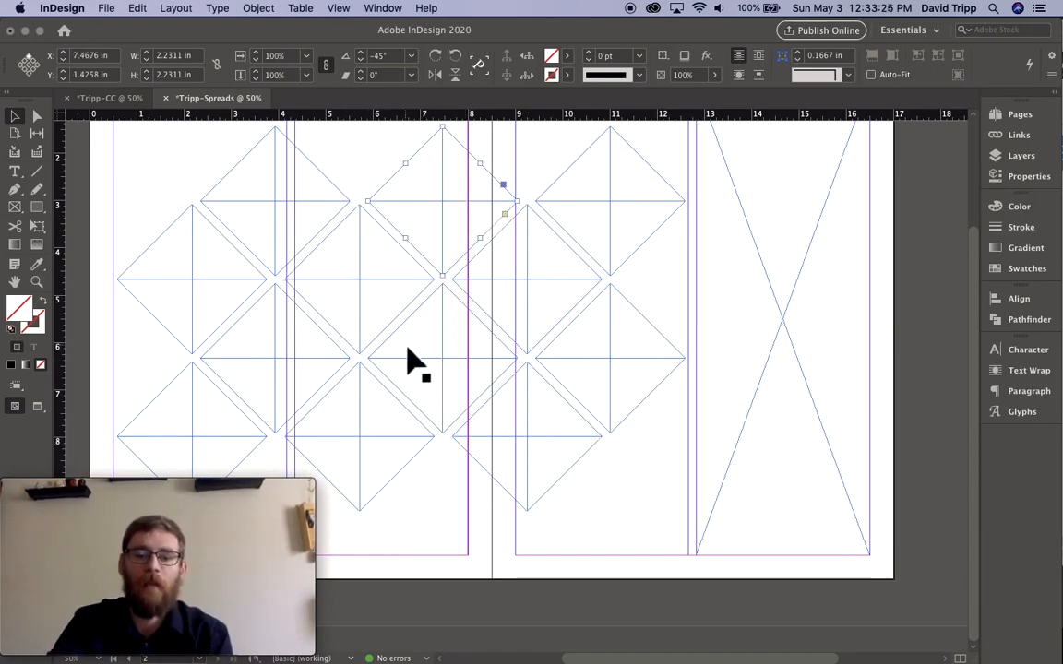
scroll(408, 361, up, 3)
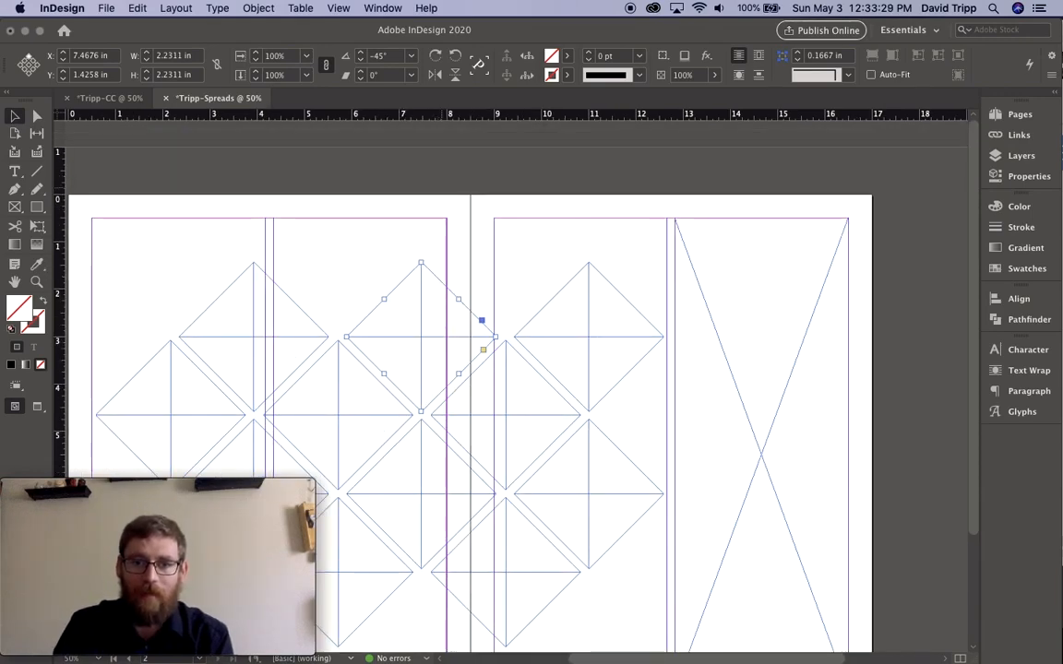
drag(447, 176, 479, 235)
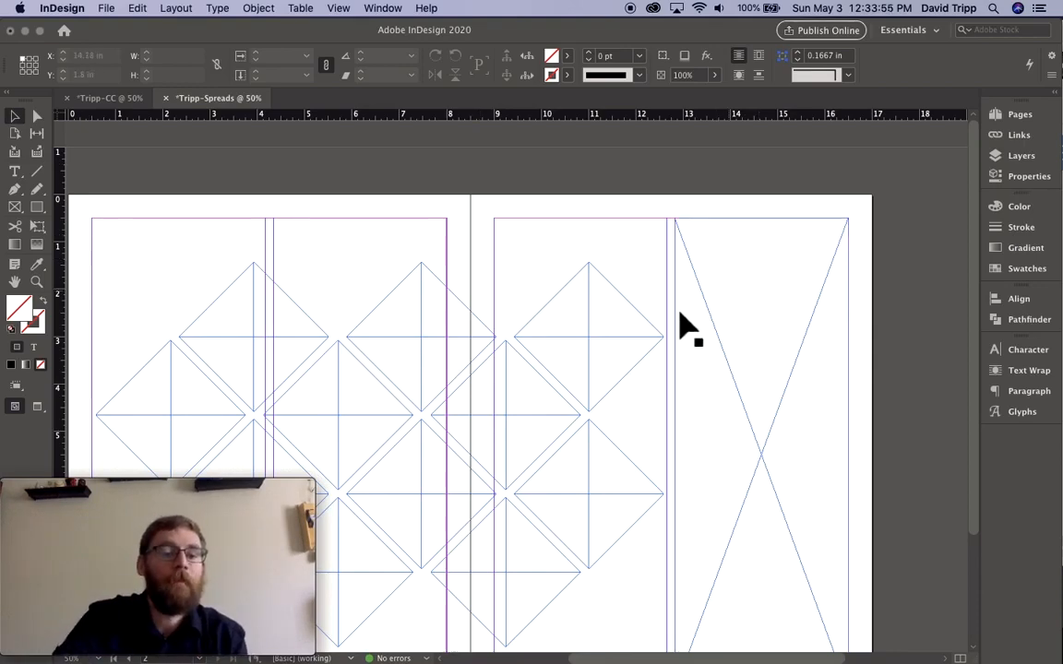
Step: Fill the lowest diamond in the first column of page 1 with [Black] at a 10% tint
scroll(679, 314, down, 3)
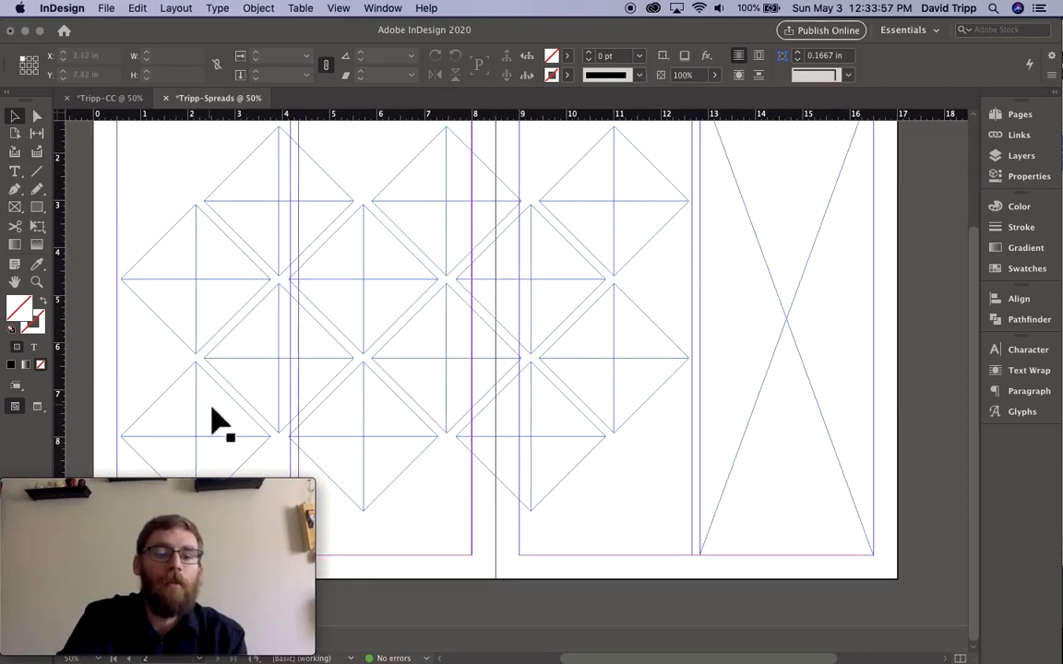
scroll(213, 422, left, 5)
scroll(213, 423, left, 1)
click(379, 435)
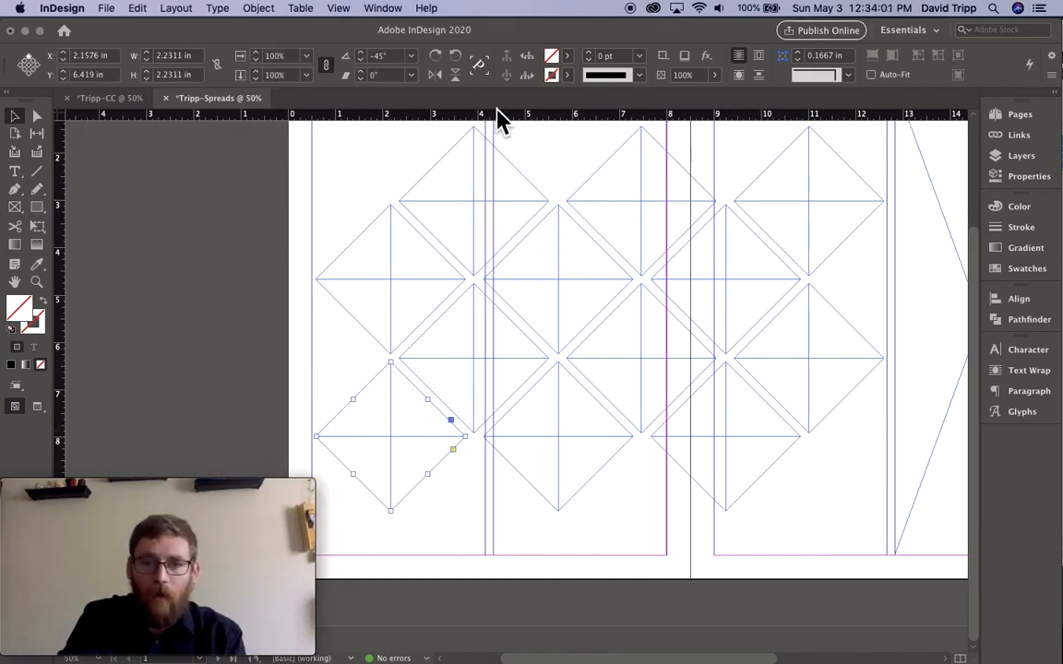
click(568, 59)
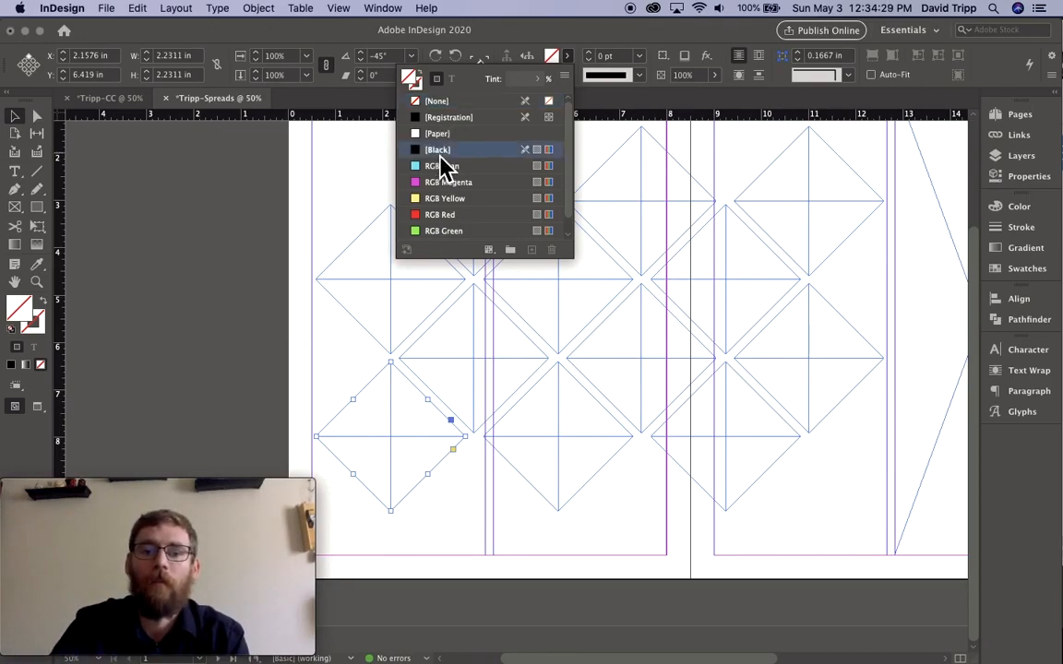
click(437, 150)
click(519, 81)
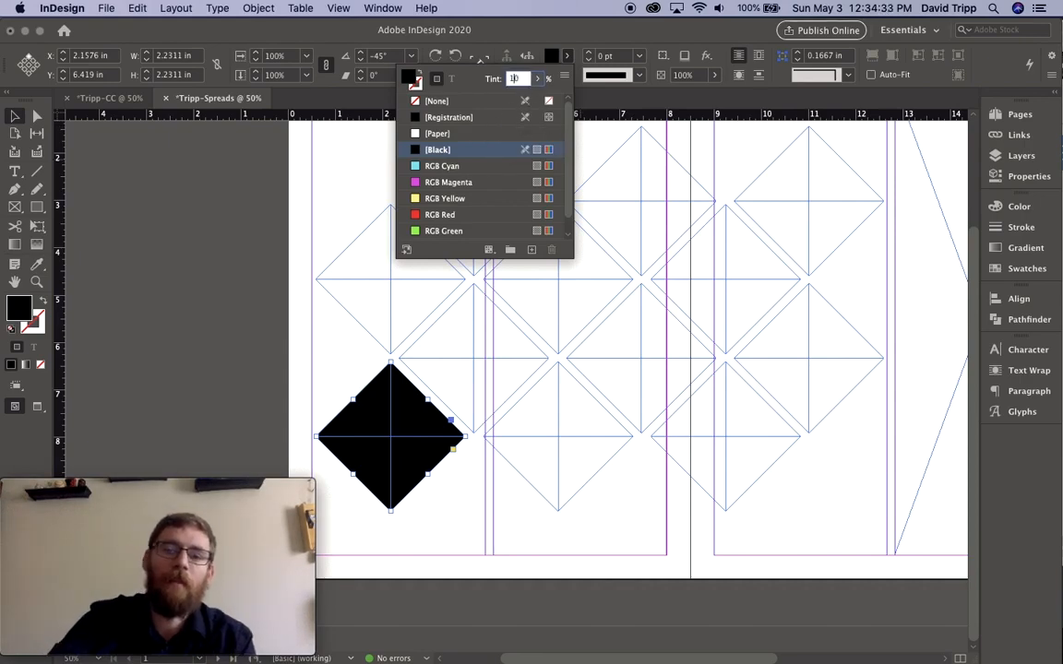
key(Return)
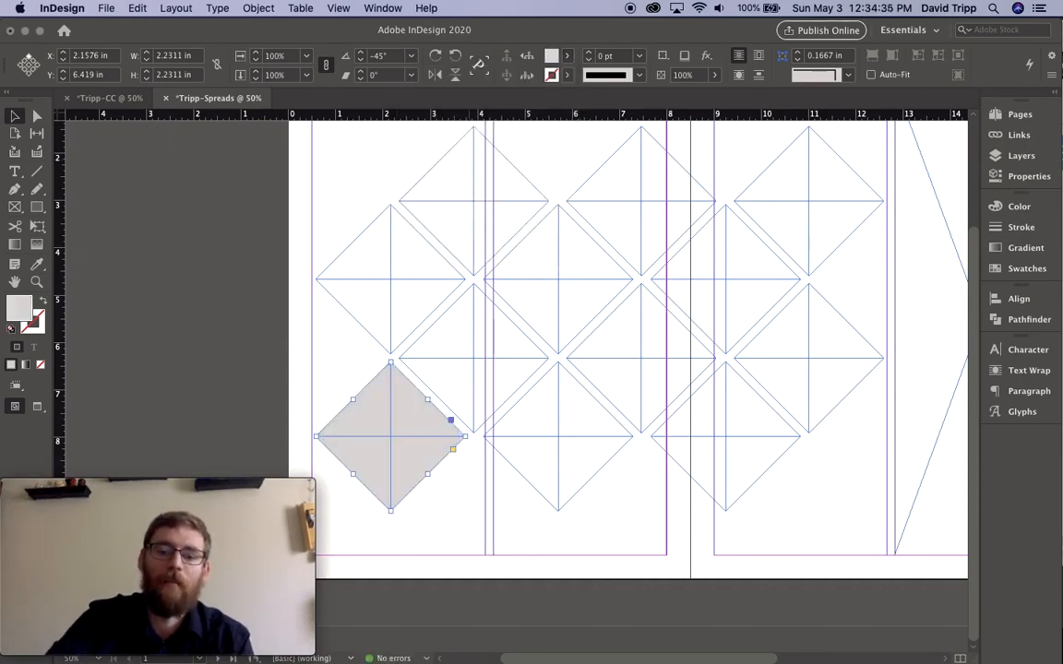
Step: Fill the lower diamond in the second column with [Black] at a 50% tint
click(467, 368)
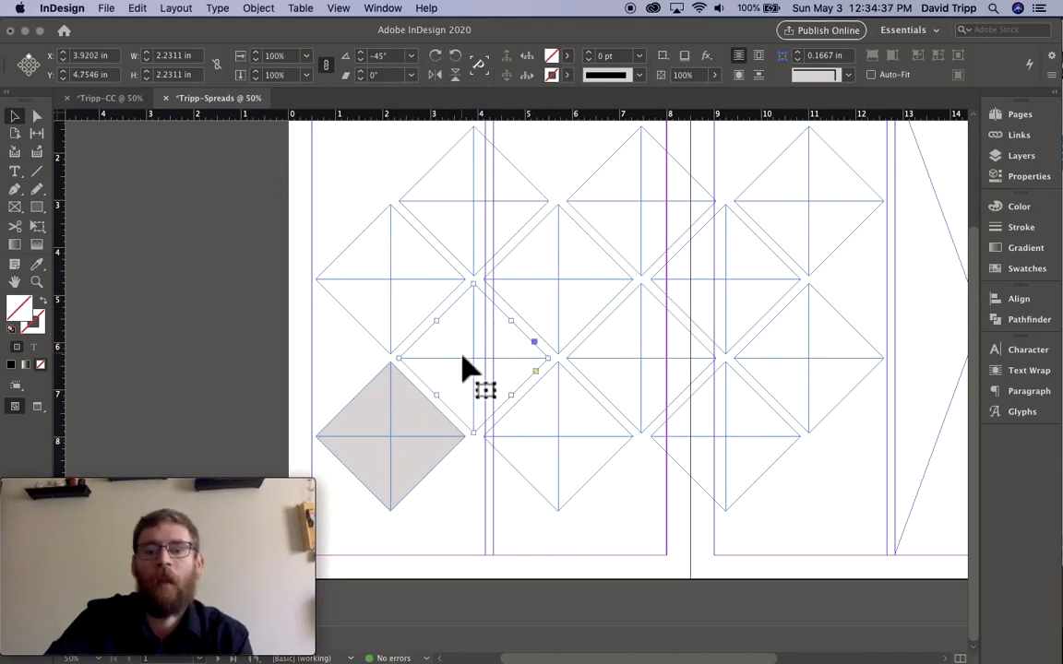
click(569, 55)
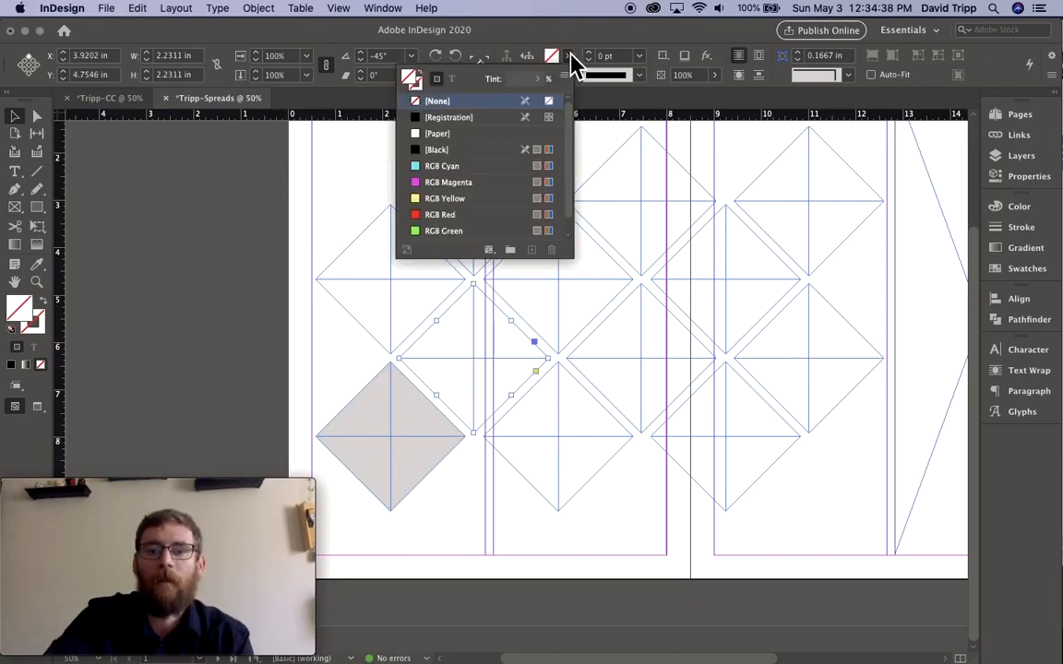
click(474, 150)
click(515, 79)
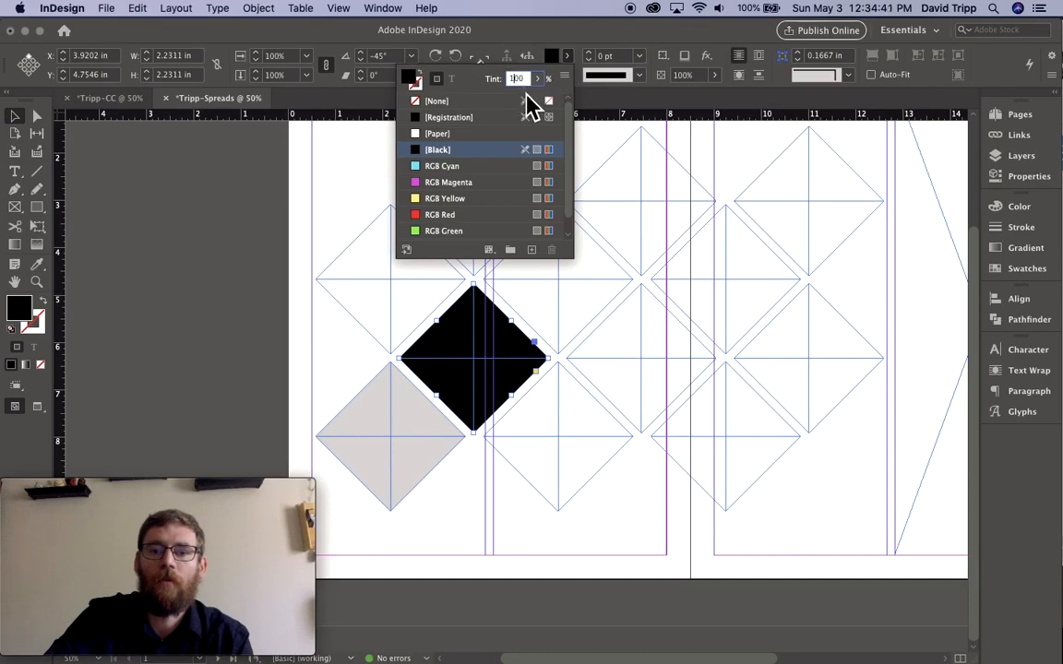
key(BackSpace)
key(BackSpace)
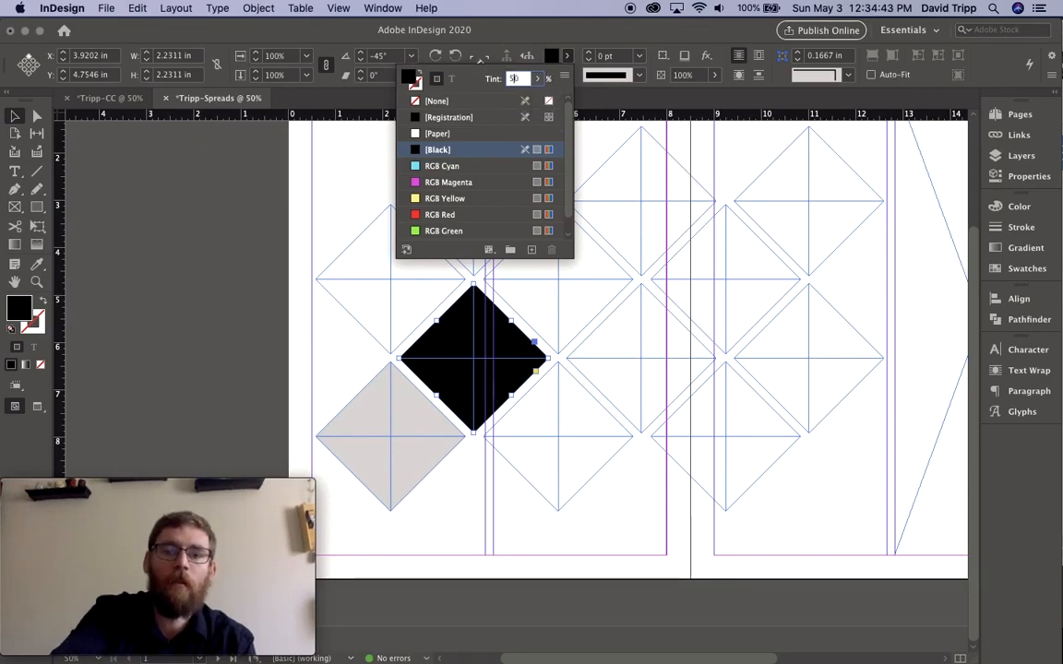
key(Return)
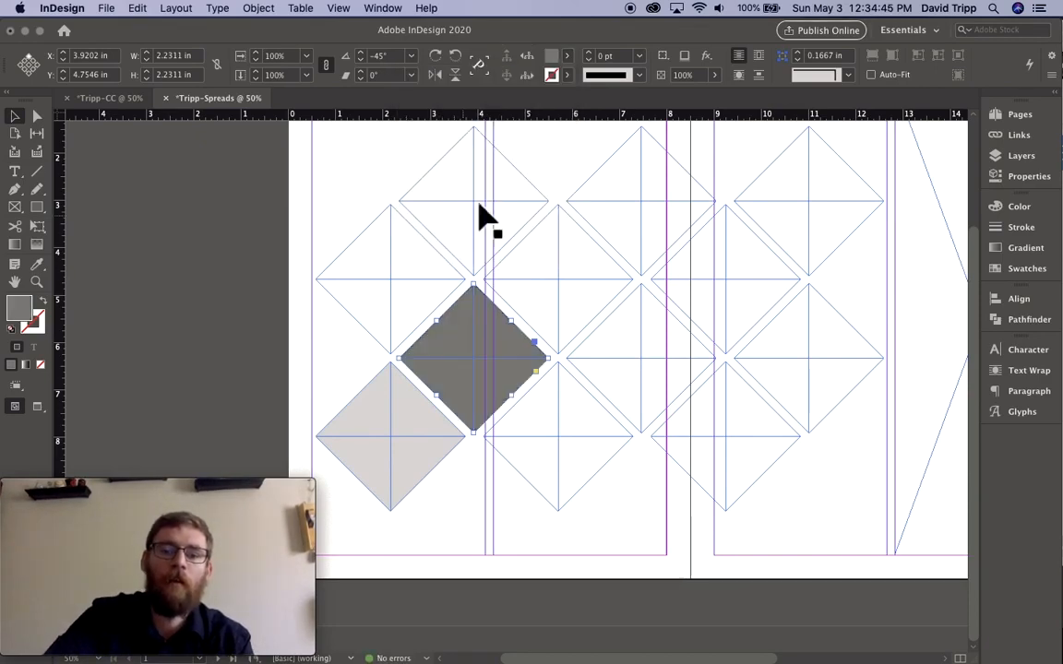
Step: Fill the upper diamond in the second column with [Black] at an 80% tint
click(566, 56)
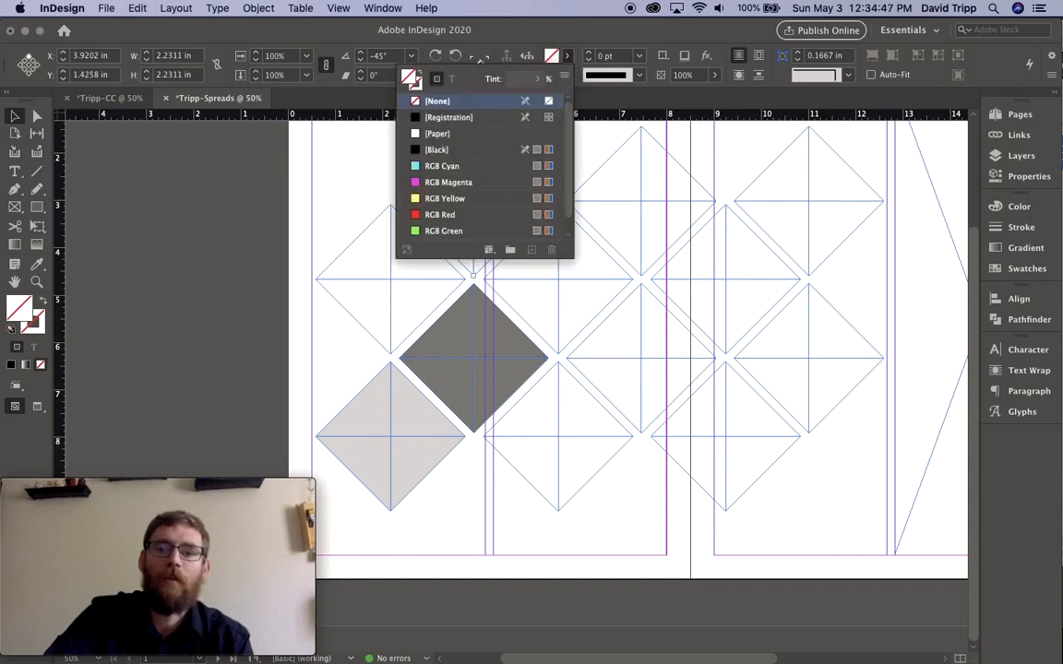
click(441, 149)
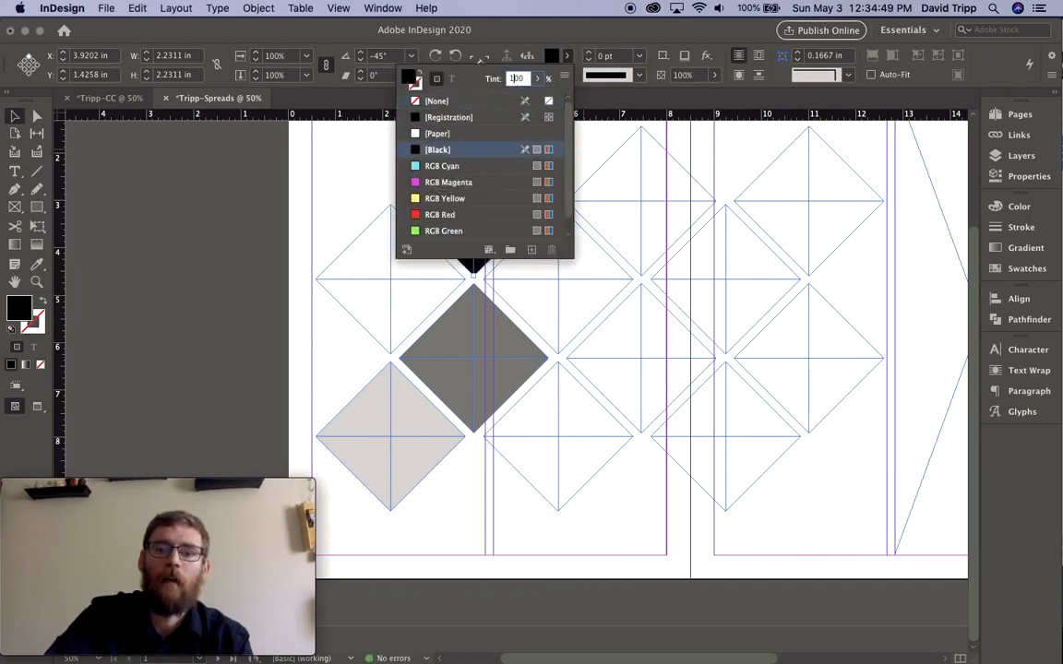
text(80)
key(Return)
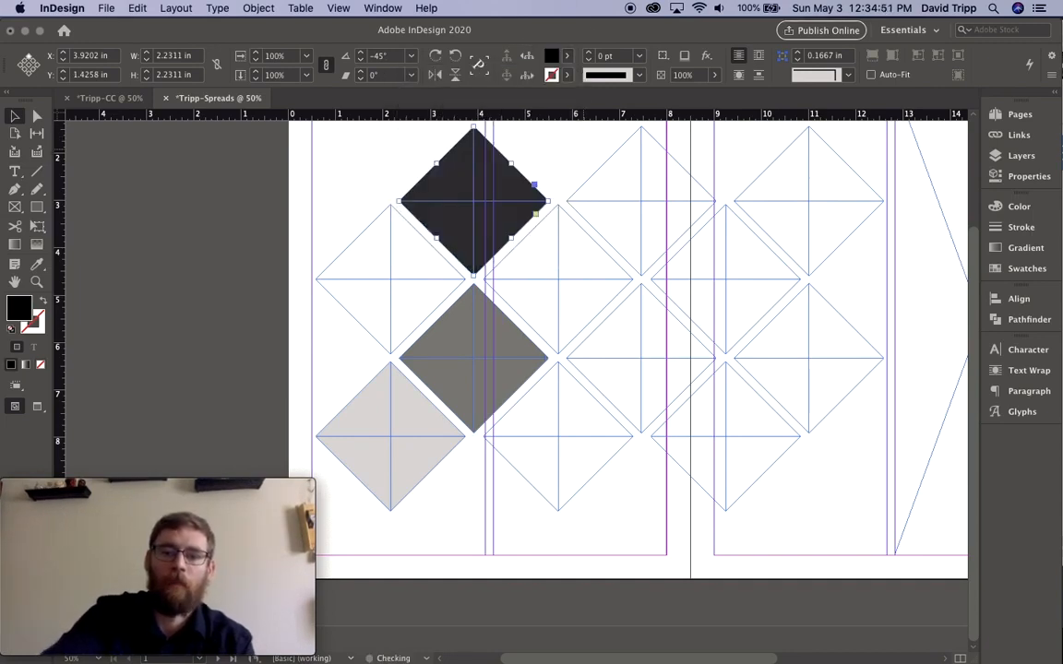
Step: Fill the upper diamond in the first column with an RGB blue mixed from R 63, G 96, B 227
click(394, 298)
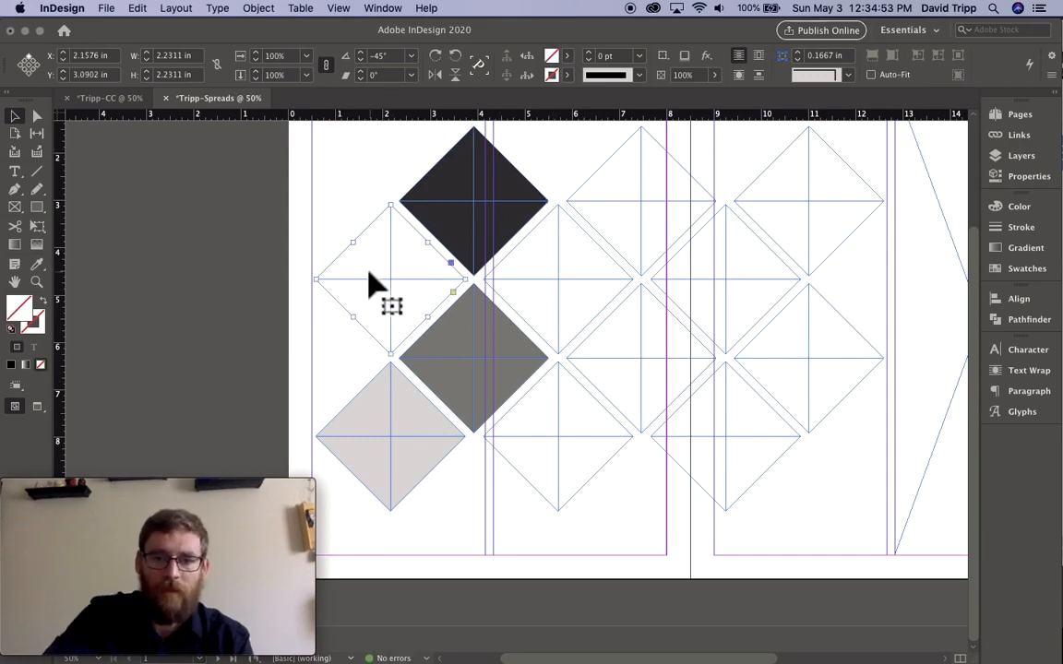
click(570, 58)
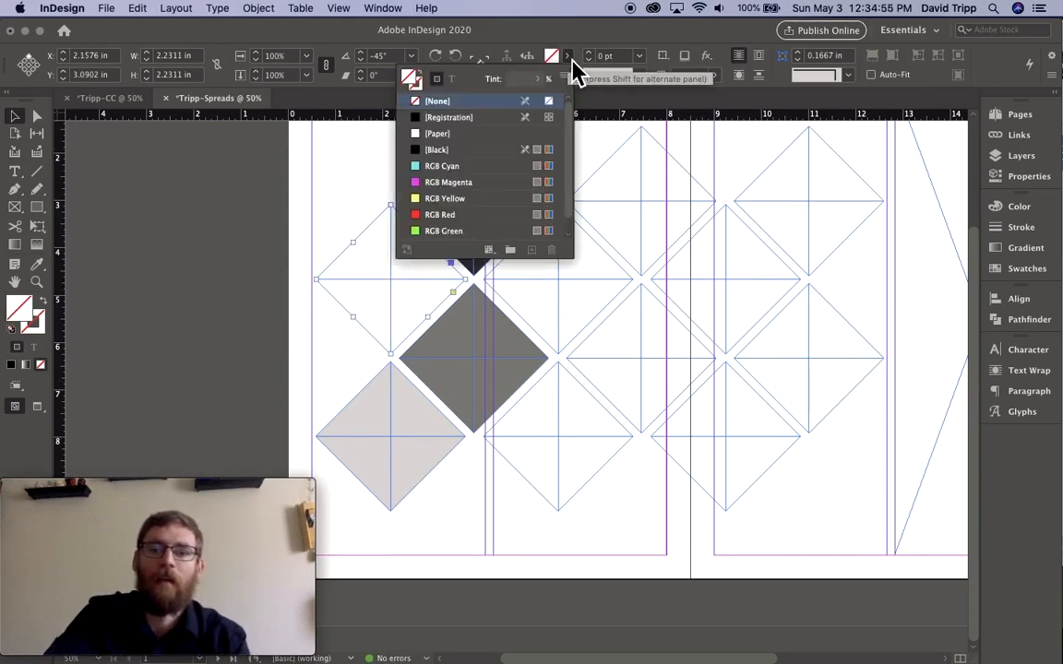
scroll(489, 189, down, 1)
scroll(489, 192, up, 1)
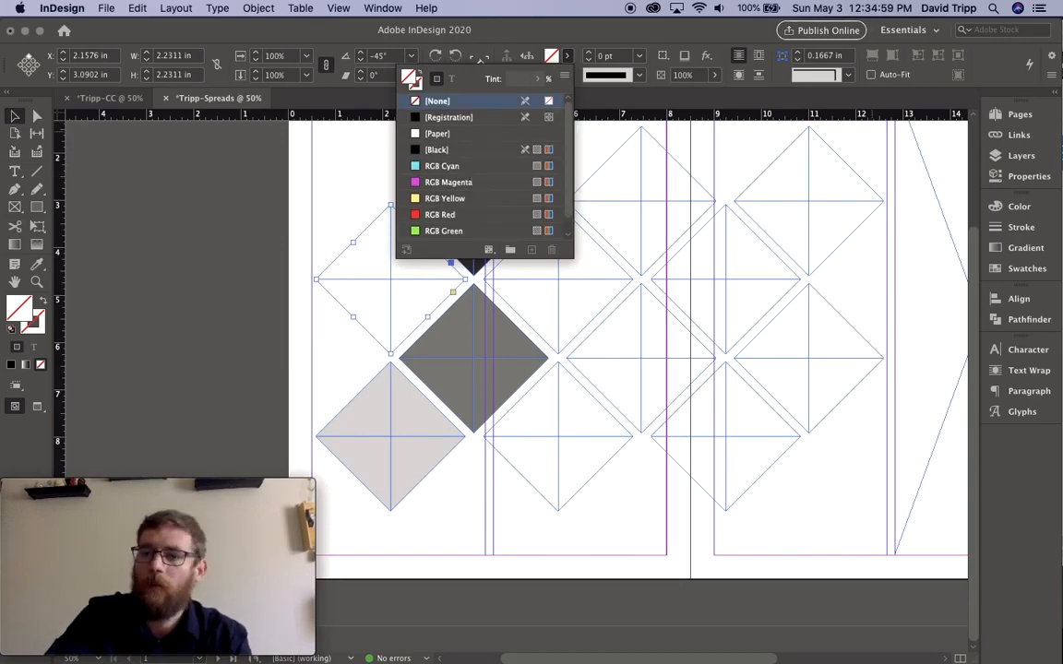
click(1020, 212)
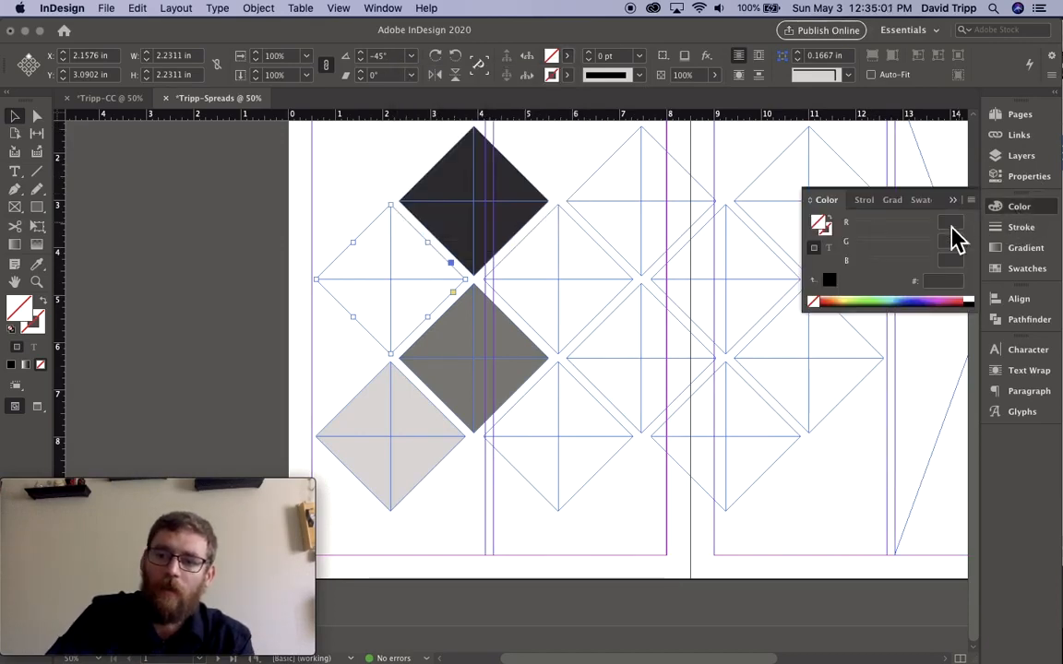
click(882, 236)
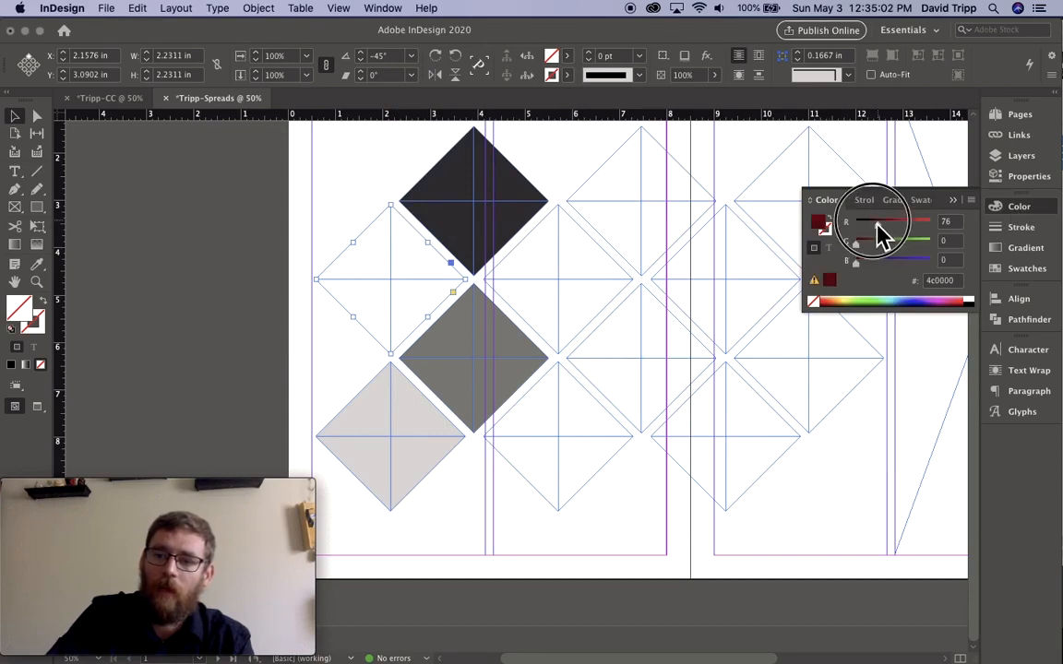
click(915, 264)
click(884, 243)
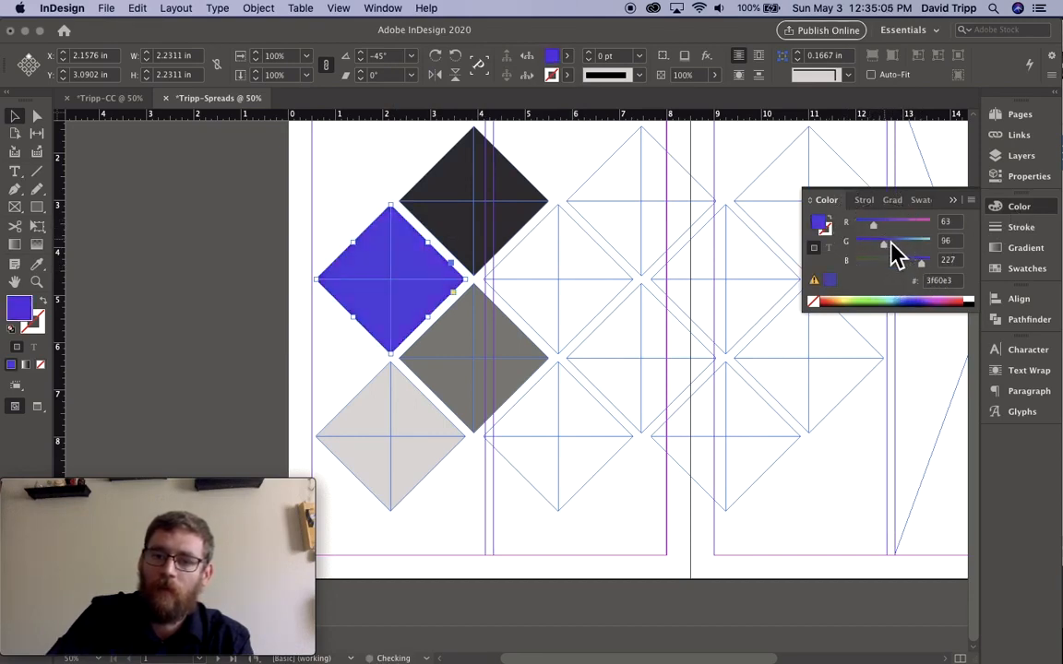
Step: Refine the first column's blue diamond fill in the Color Picker to a lighter blue, R 69, G 164, B 255 (45a4ff)
double_click(24, 308)
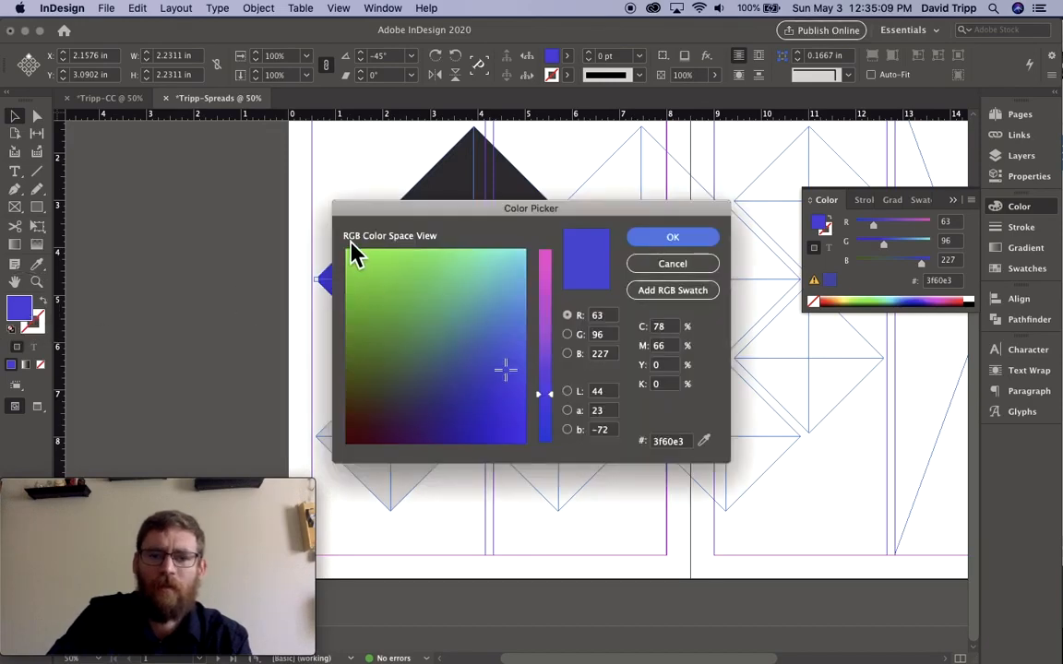
mouse_move(500, 327)
mouse_down()
mouse_move(503, 285)
mouse_move(504, 312)
mouse_up()
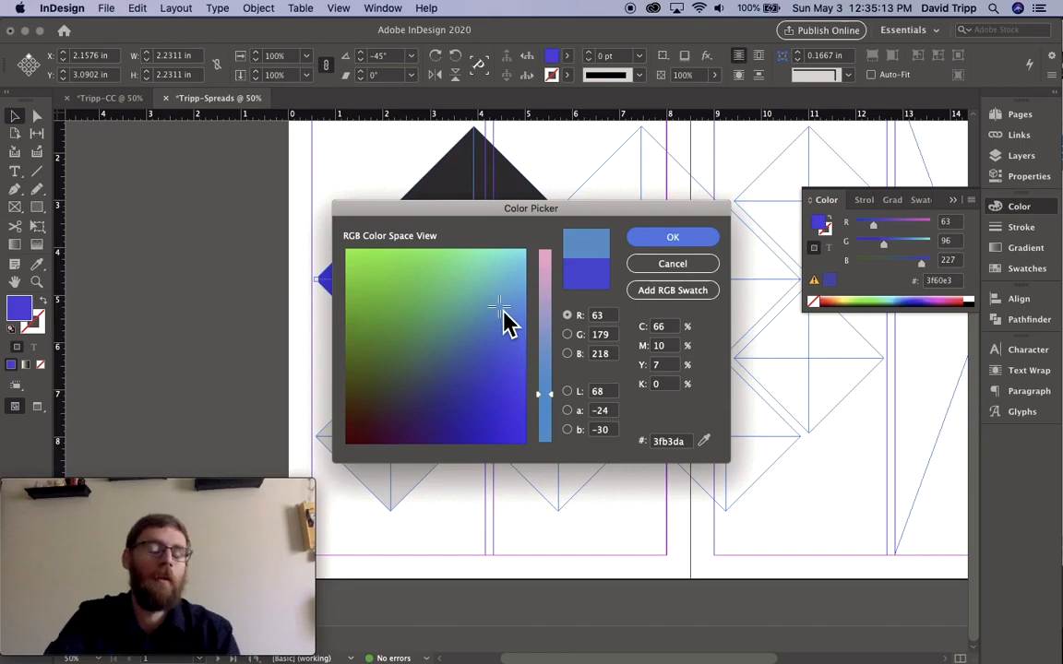
drag(548, 363, 548, 390)
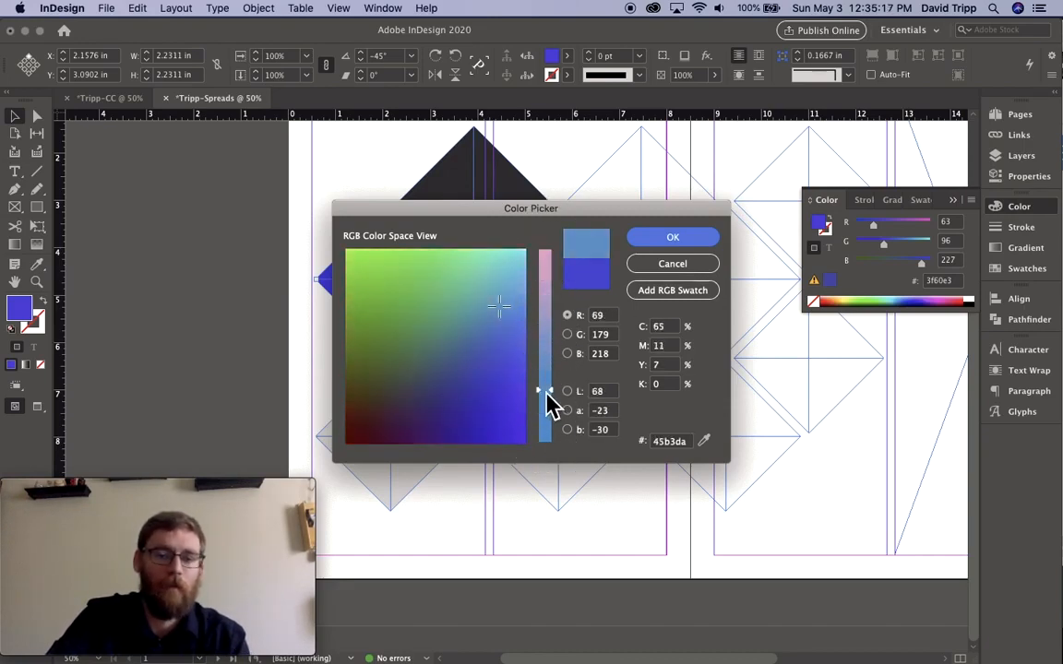
click(513, 318)
drag(511, 316, 536, 332)
click(690, 238)
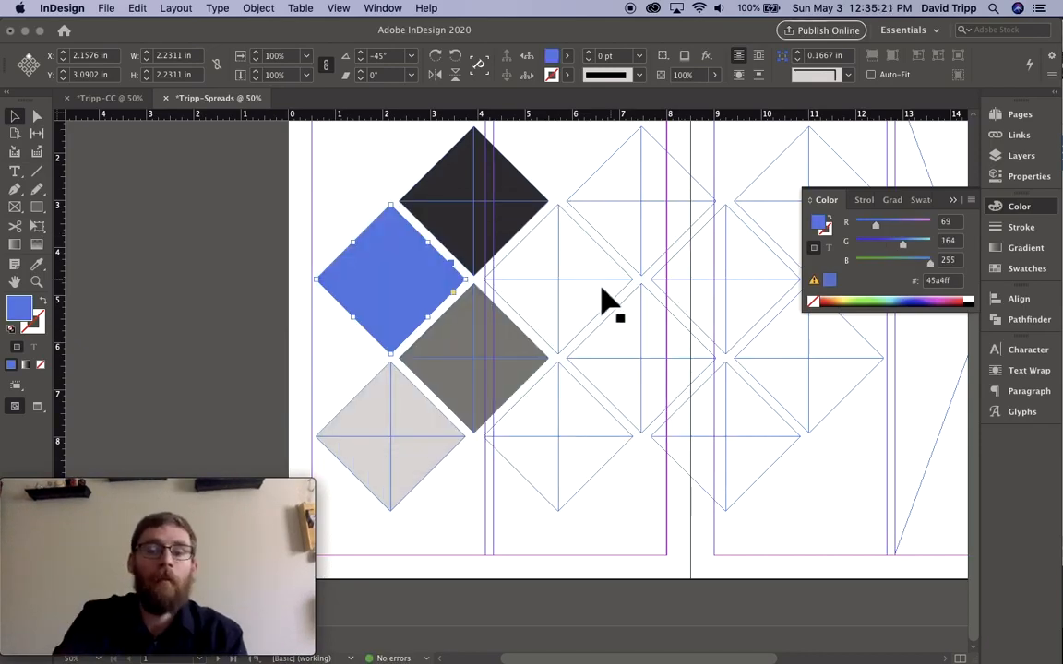
Step: Use the Eyedropper to copy the light 10% black fill from the first column to the upper diamond in the sixth column
scroll(600, 302, right, 5)
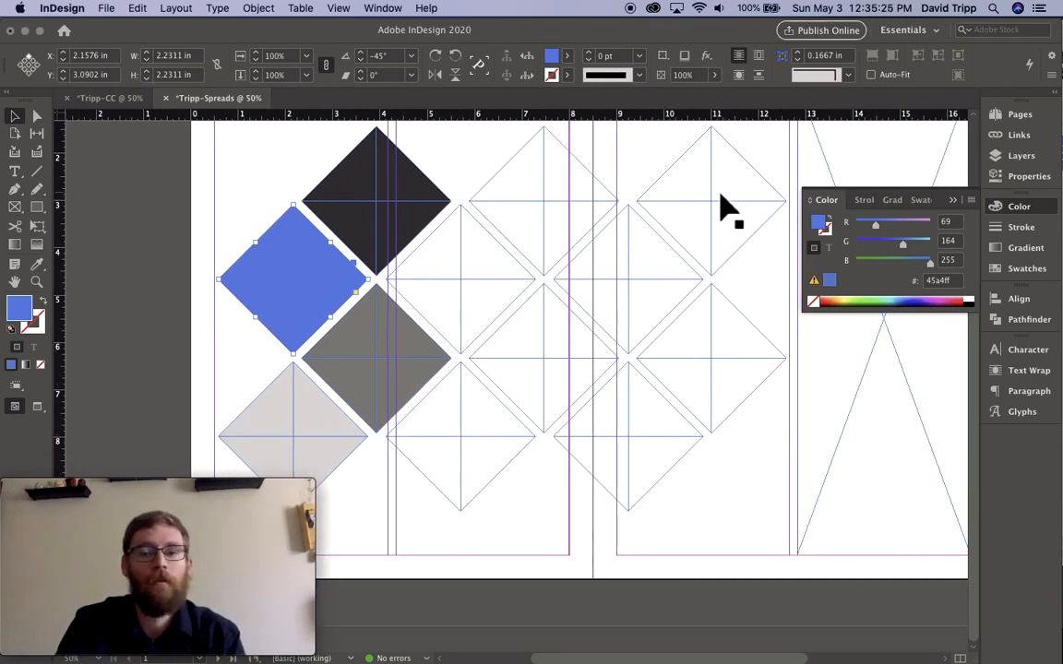
click(710, 220)
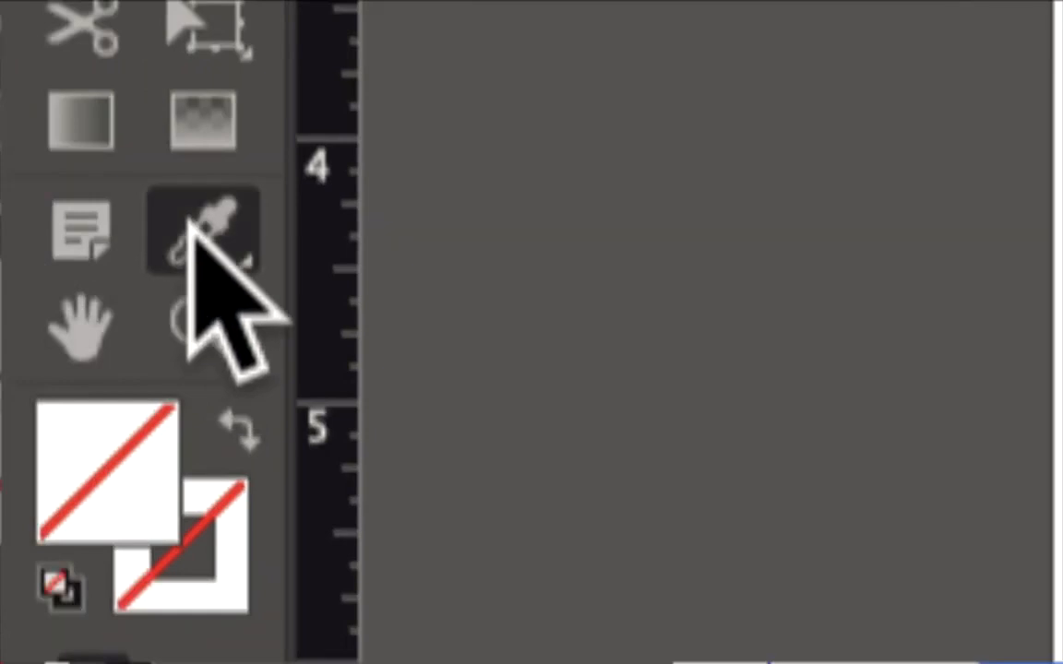
drag(189, 224, 388, 321)
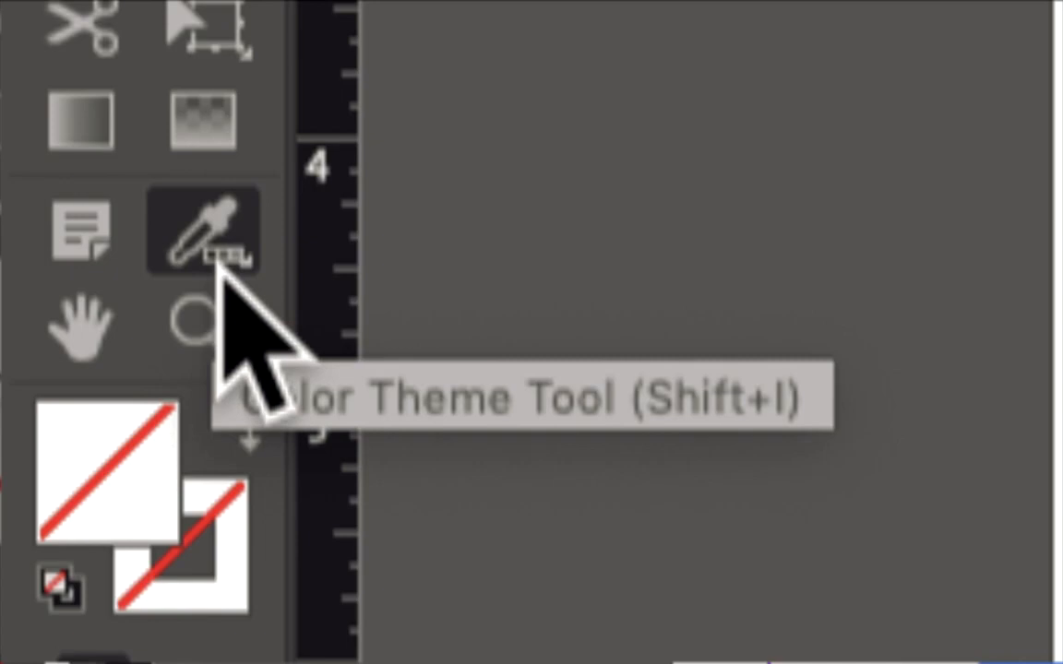
drag(221, 247, 466, 429)
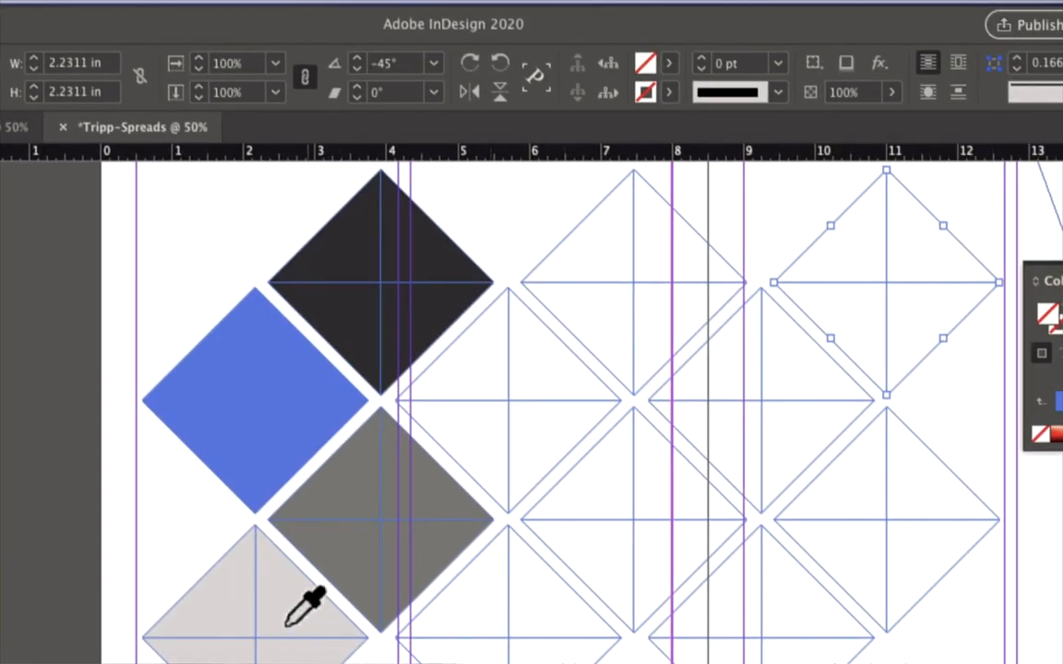
click(240, 589)
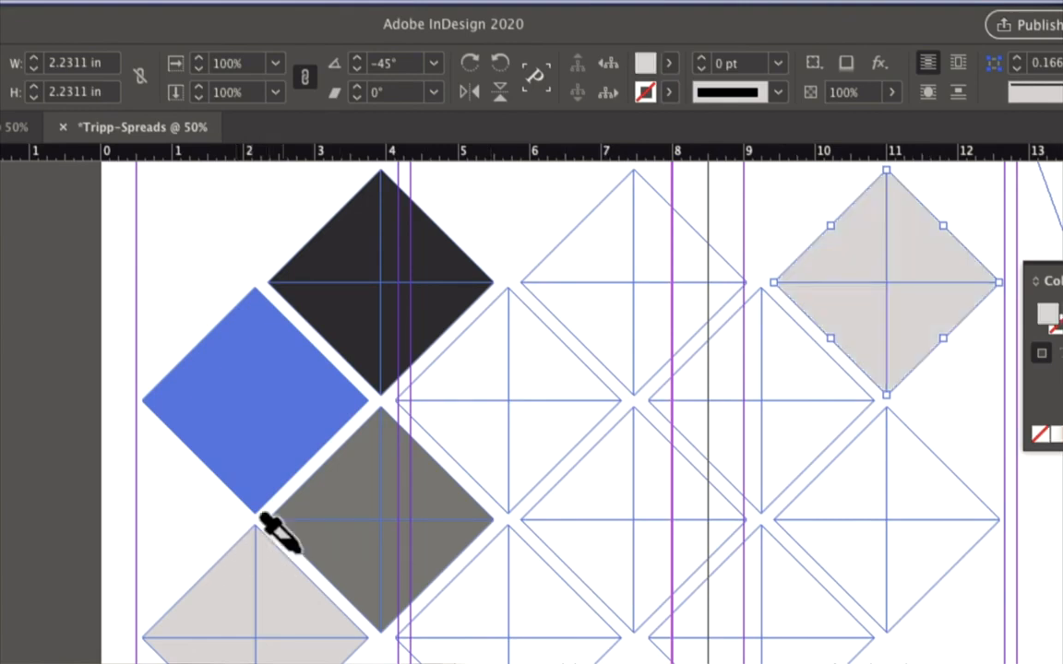
Step: Copy the second column's 50% black fill to the upper diamond in the fifth column with the Eyedropper
click(775, 387)
key(i)
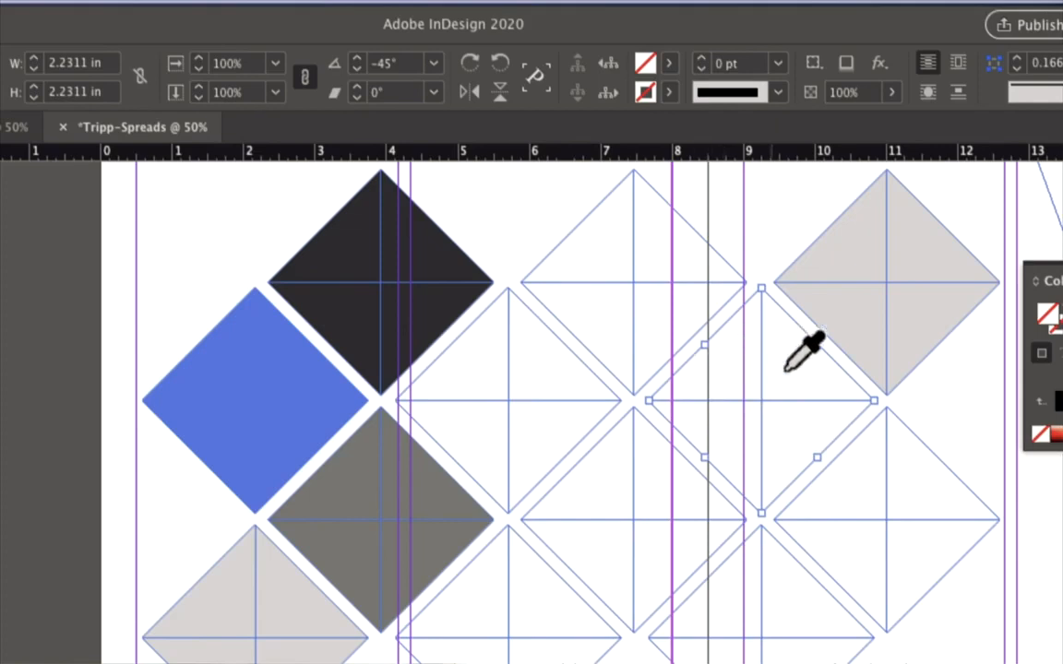
click(398, 517)
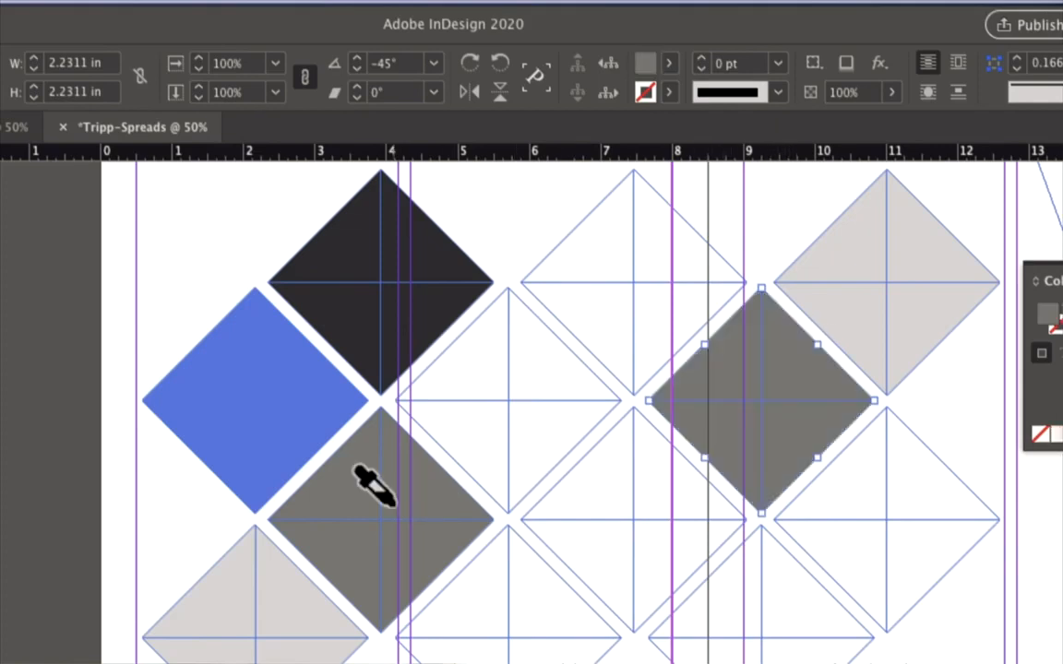
key(v)
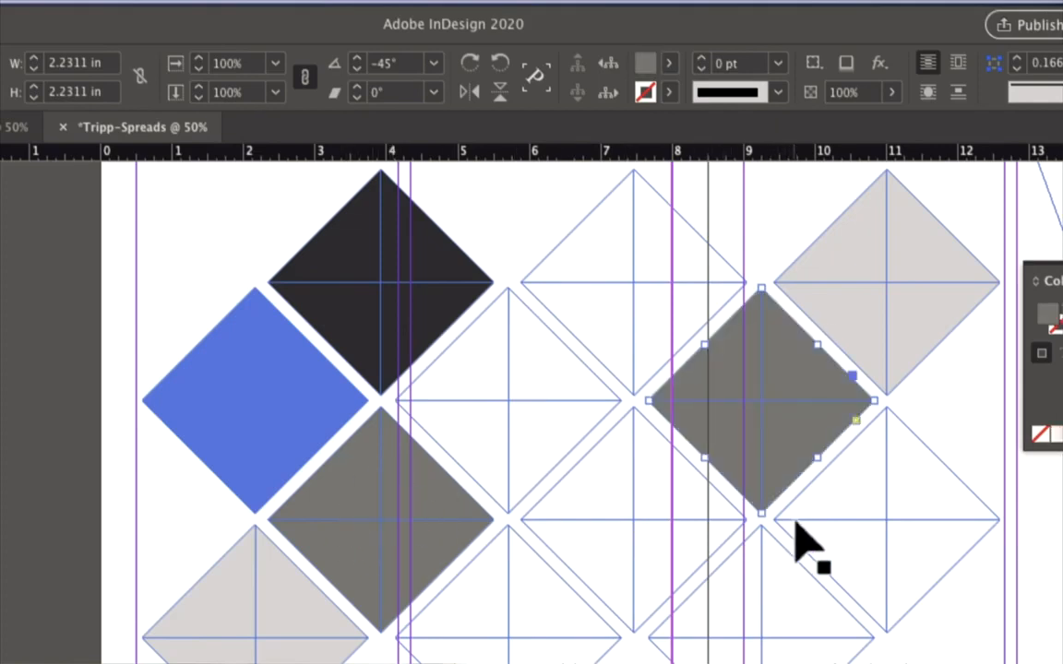
Step: Copy the first column's blue fill to the lower diamond in the sixth column with the Eyedropper
click(862, 535)
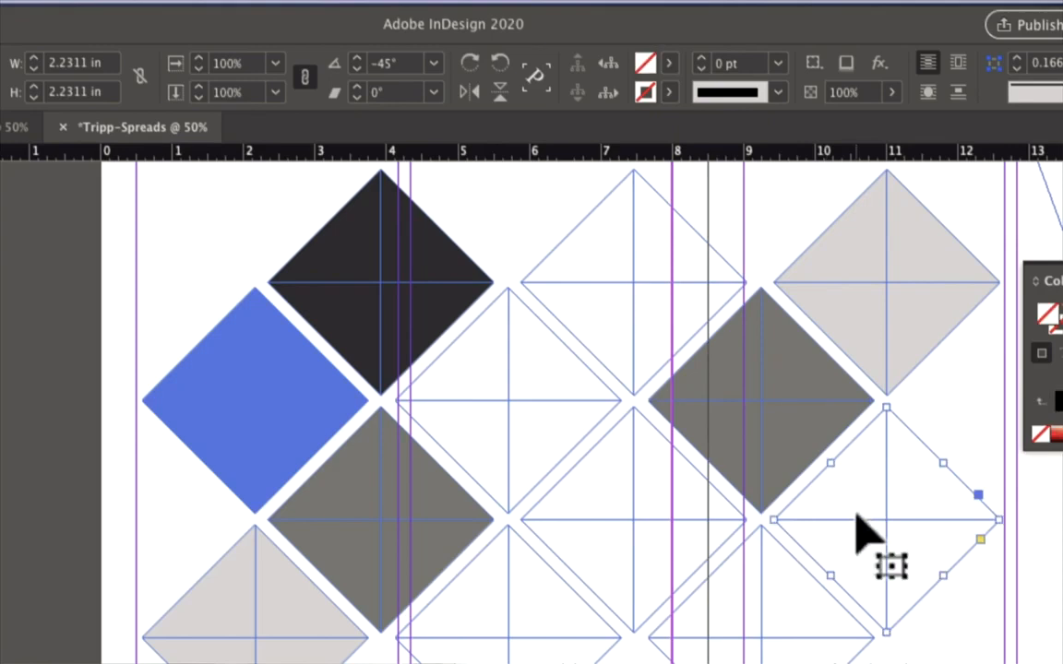
key(i)
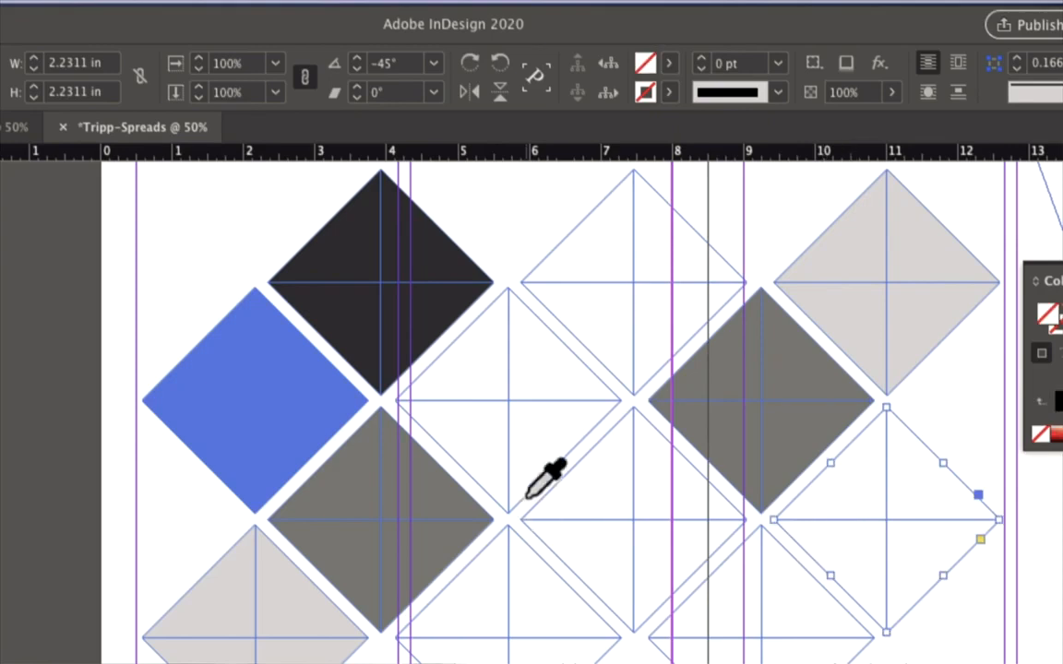
click(266, 369)
key(v)
Step: Copy the second column's 80% black fill to the lower diamond in the fifth column with the Eyedropper
click(780, 617)
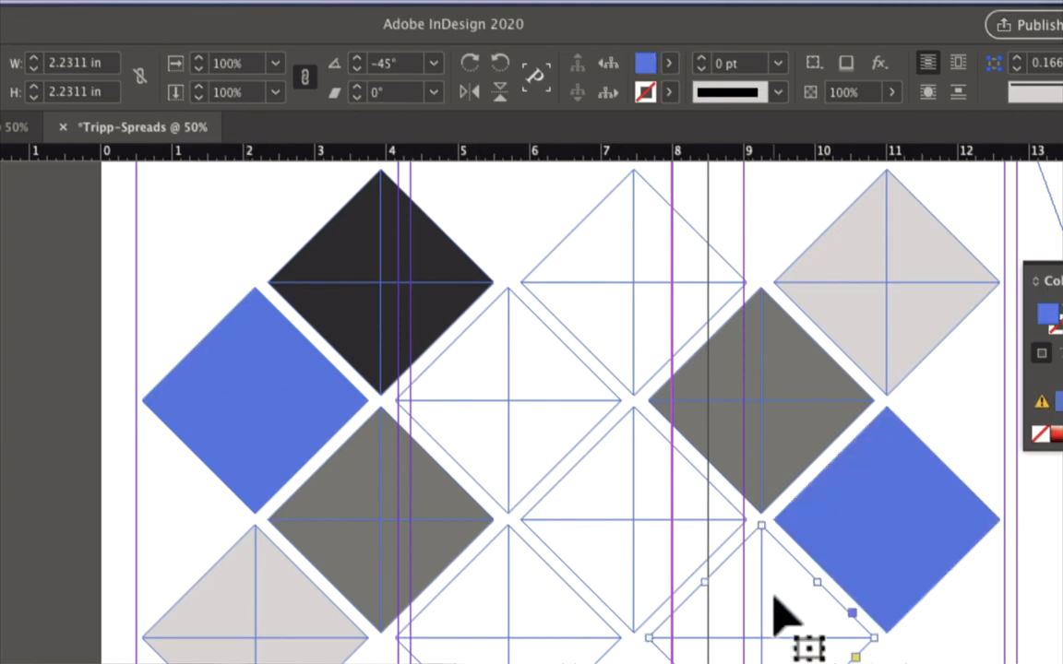
key(i)
click(355, 277)
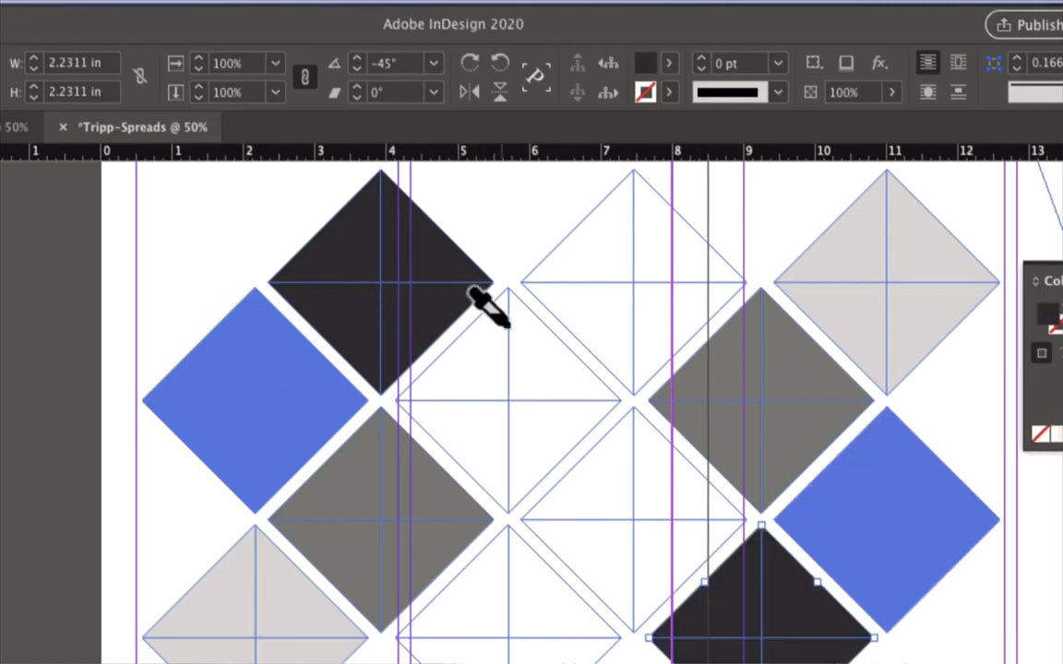
key(v)
scroll(802, 472, right, 2)
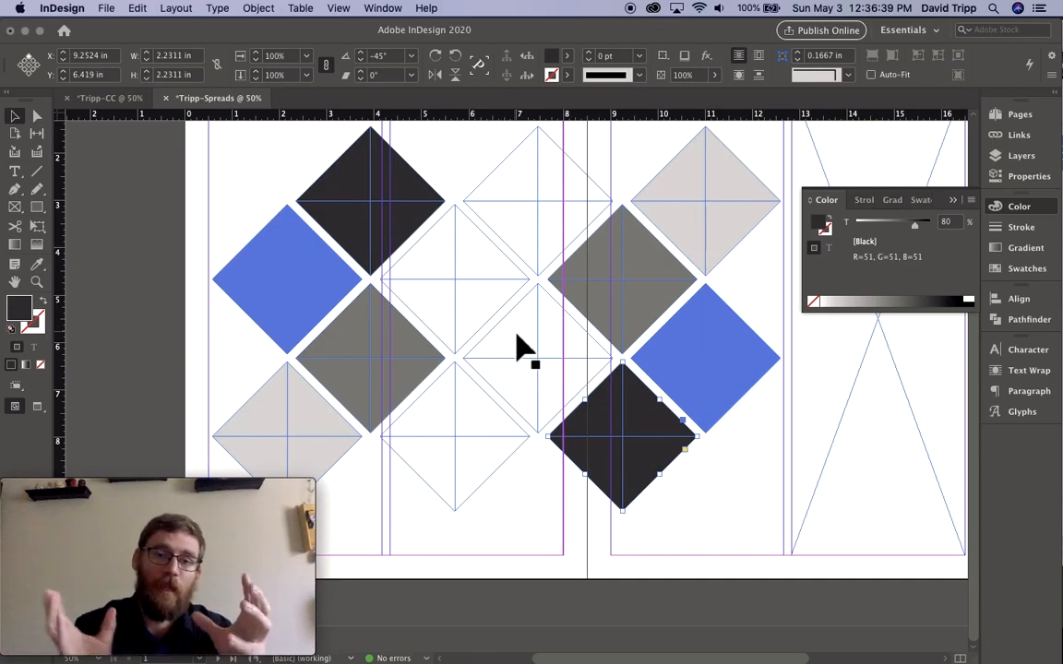
click(505, 214)
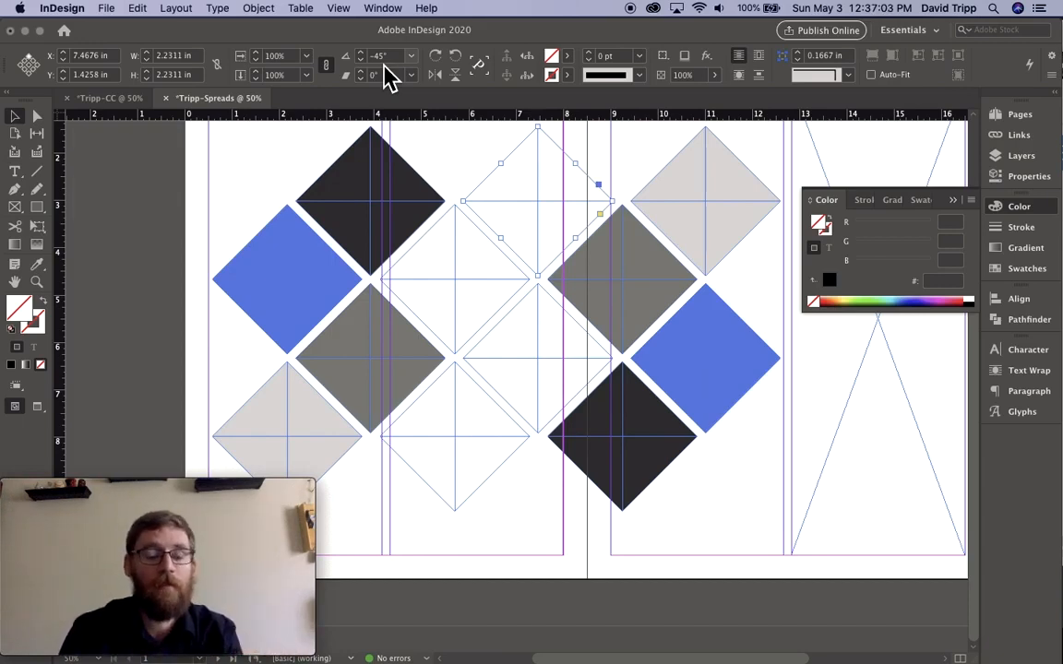
click(107, 8)
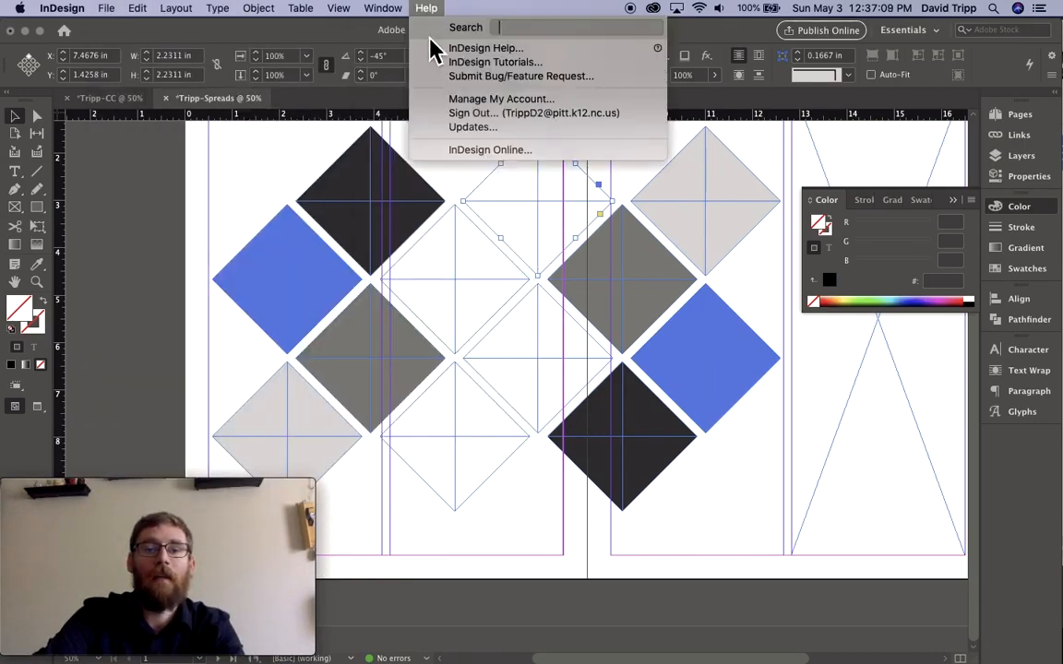
click(333, 38)
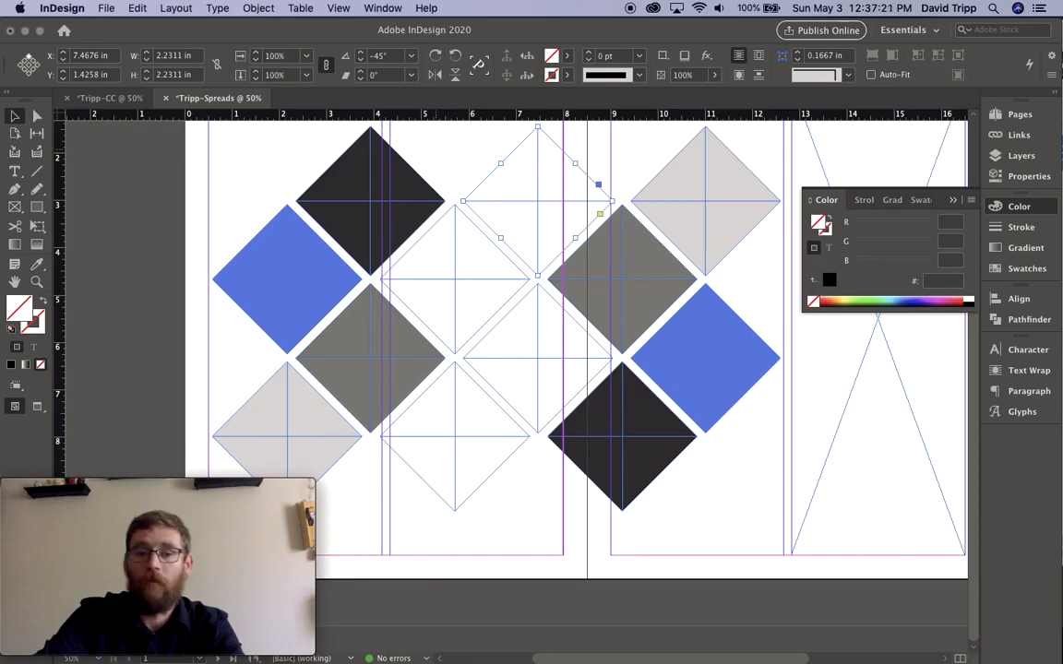
key(super+shift+a)
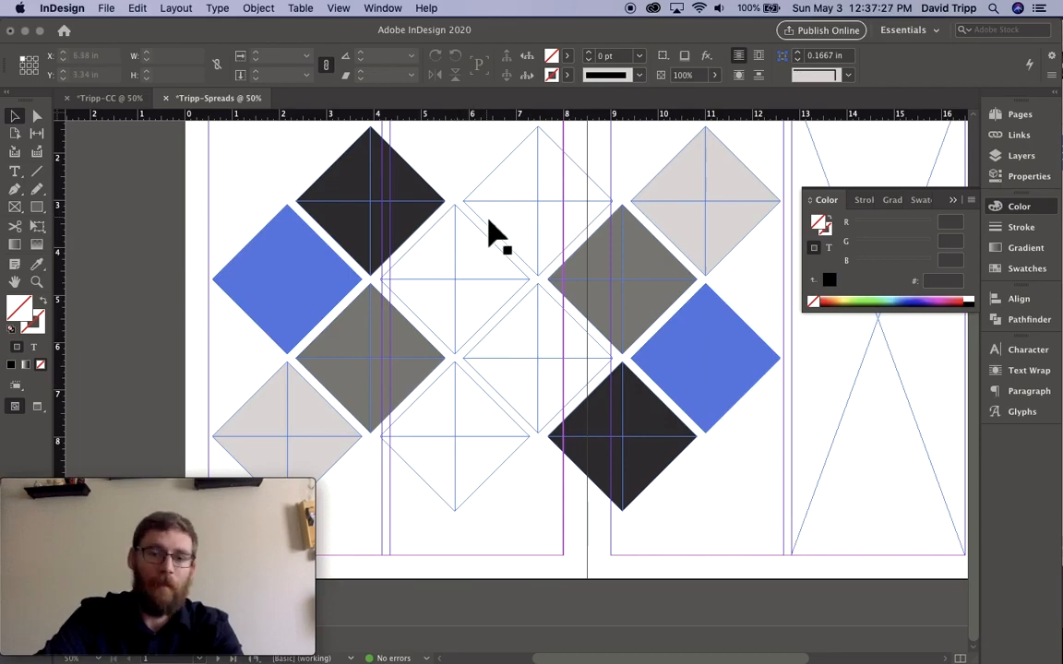
Step: Open the Place dialog on the Greece folder and preview its photos to decide which ones suit the diamond frames
key(super+d)
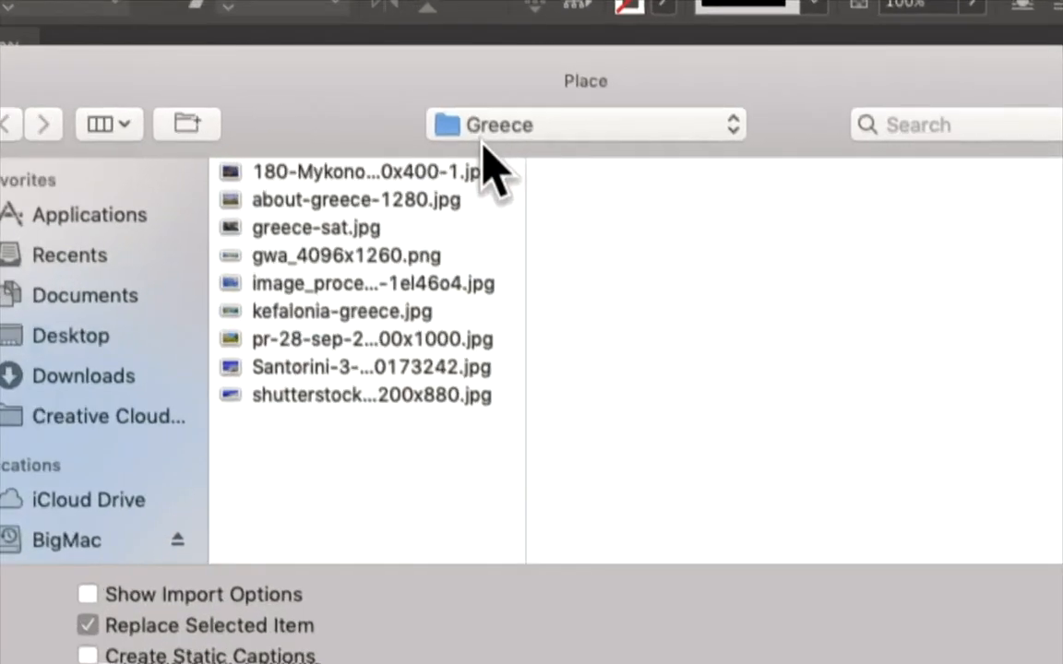
click(449, 167)
click(417, 199)
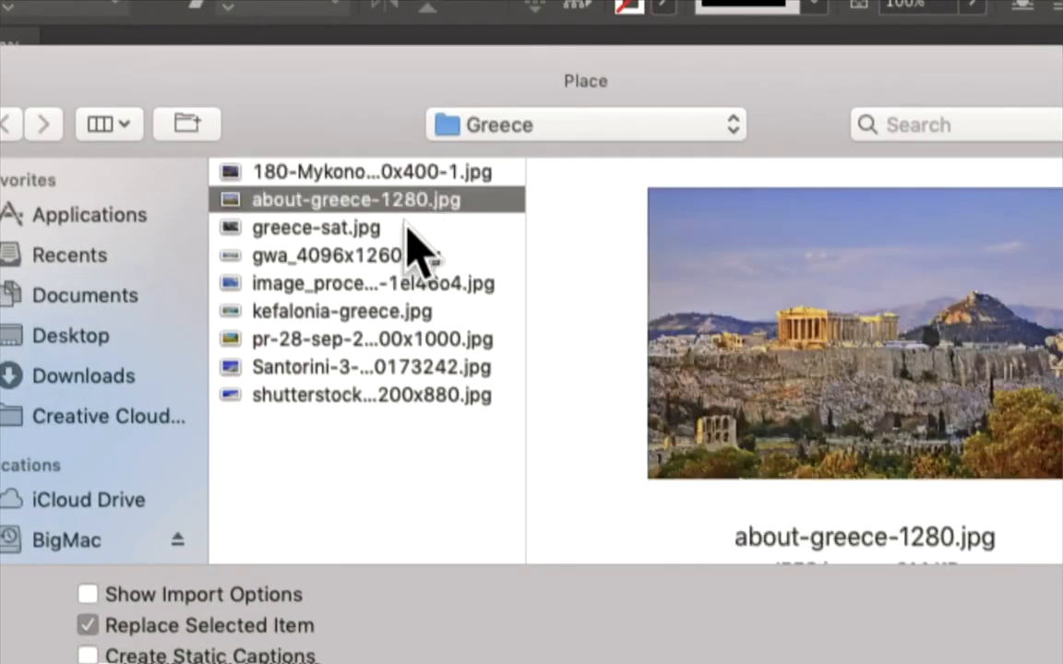
click(406, 229)
click(397, 256)
click(392, 284)
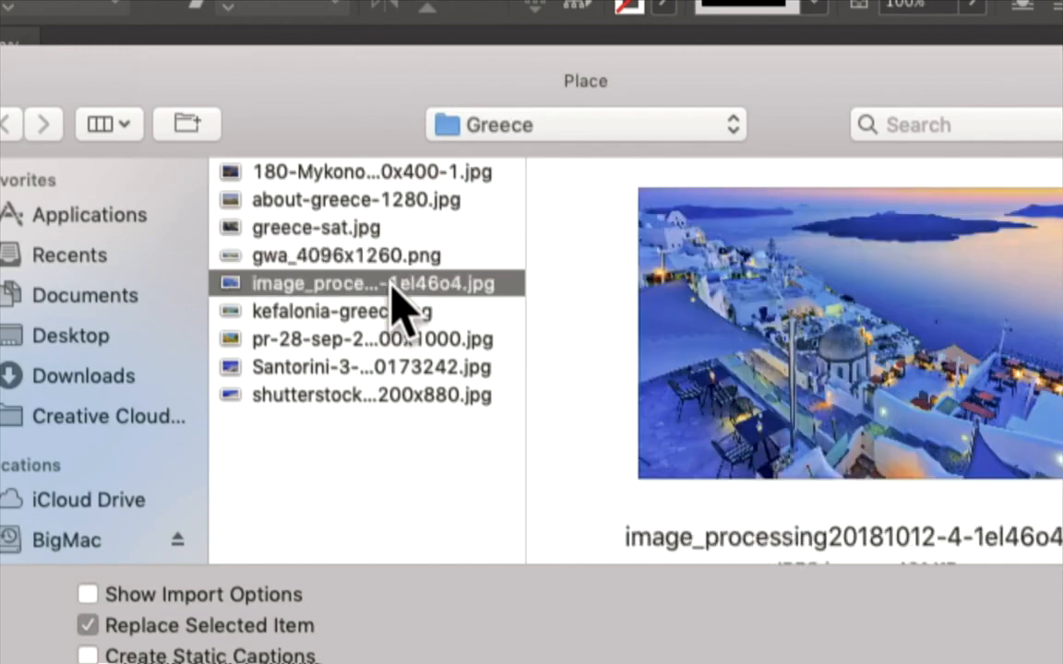
click(391, 312)
click(386, 340)
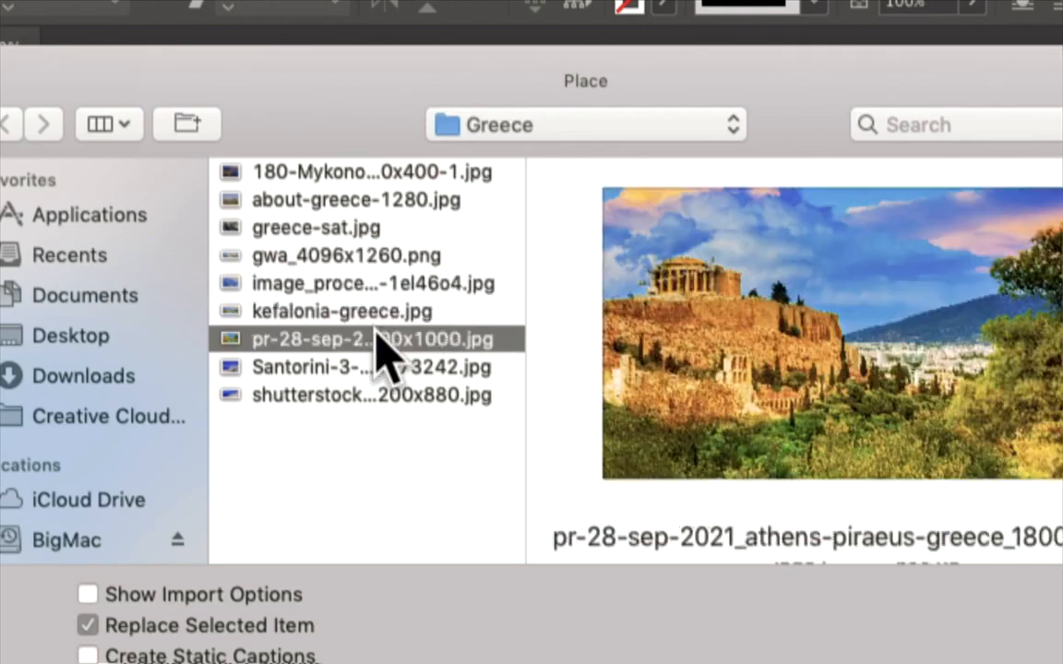
click(374, 367)
click(369, 395)
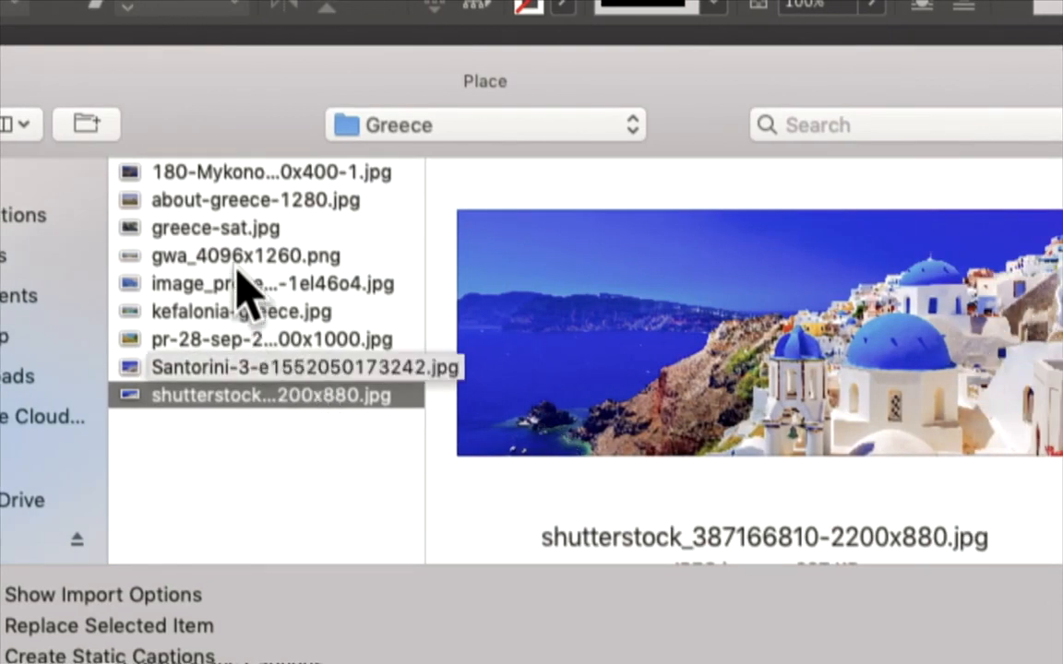
click(221, 173)
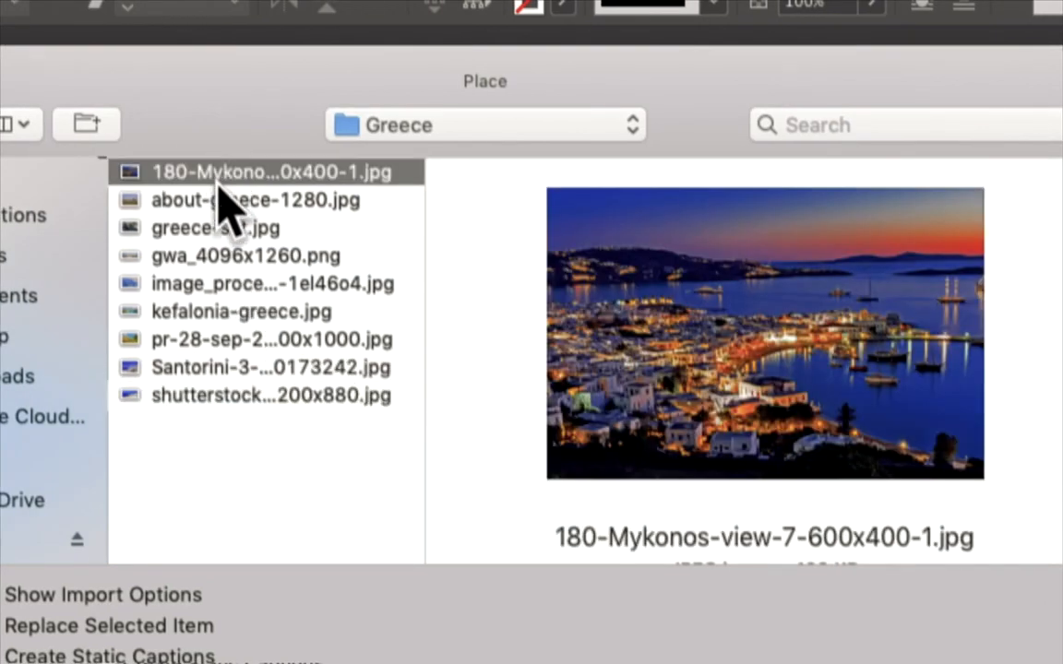
click(211, 201)
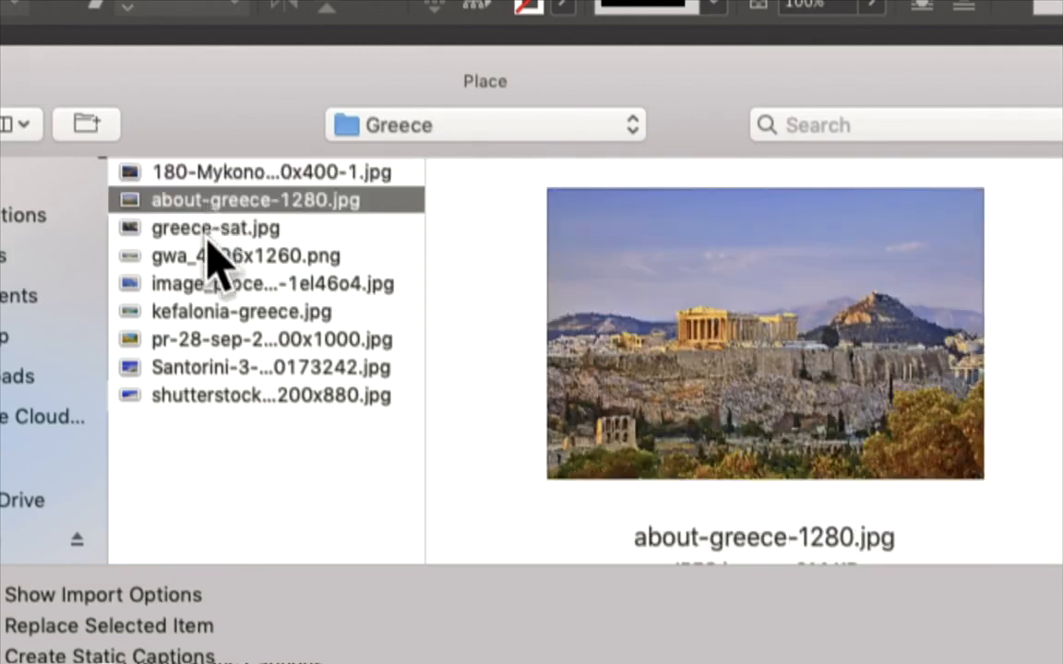
click(212, 228)
click(211, 257)
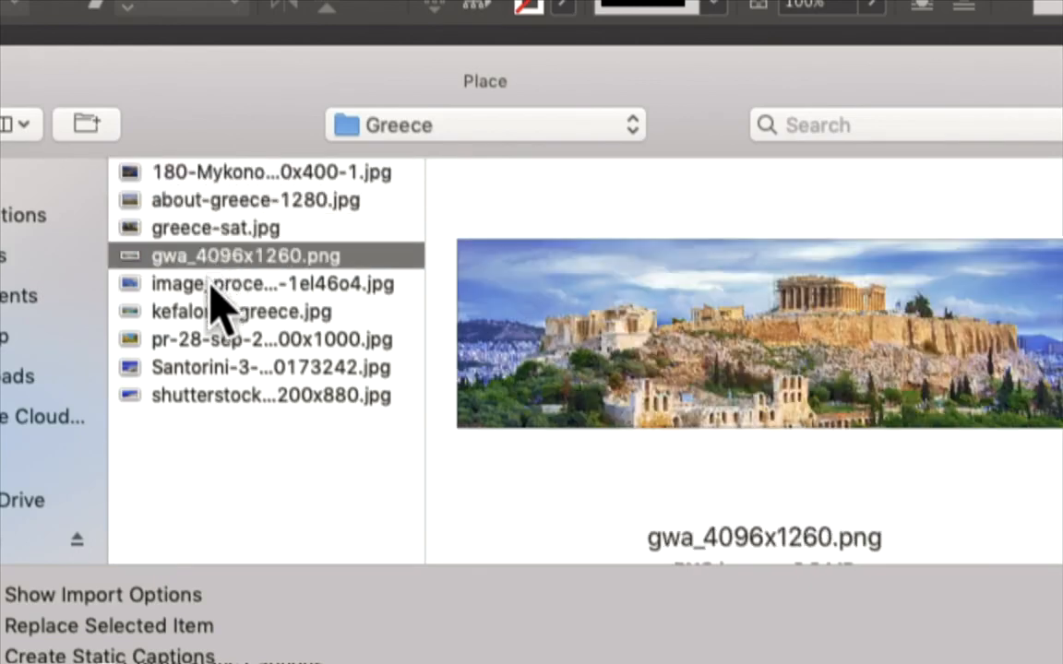
click(211, 285)
click(204, 313)
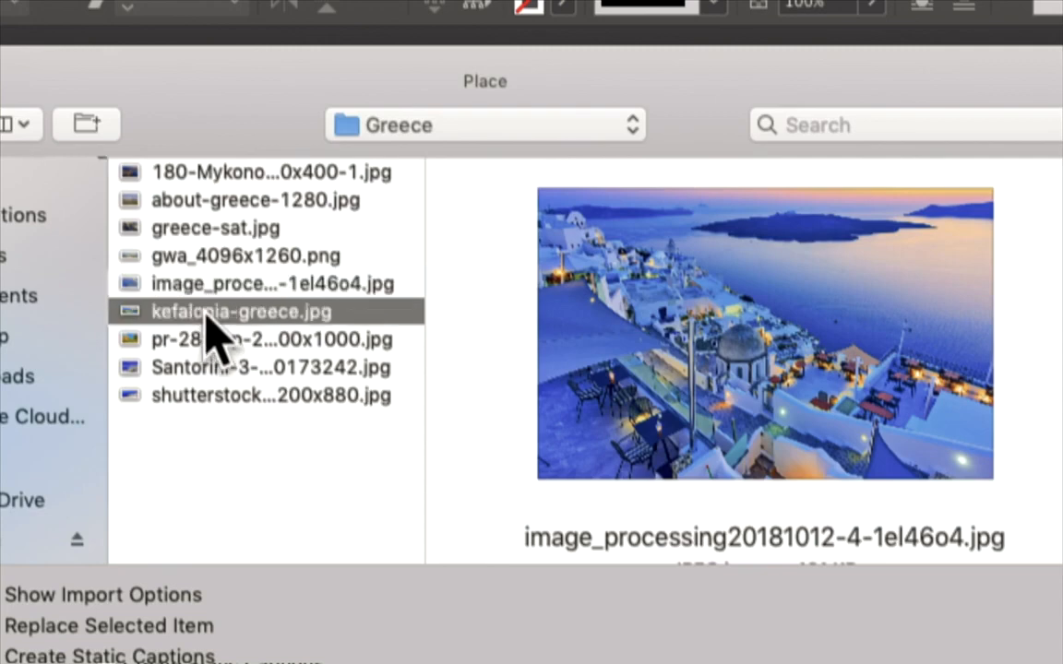
click(204, 339)
Step: Load the Santorini-3, gwa_4096x1260.png, about-greece-1280.jpg and 180-Mykonos images together for placing
click(205, 365)
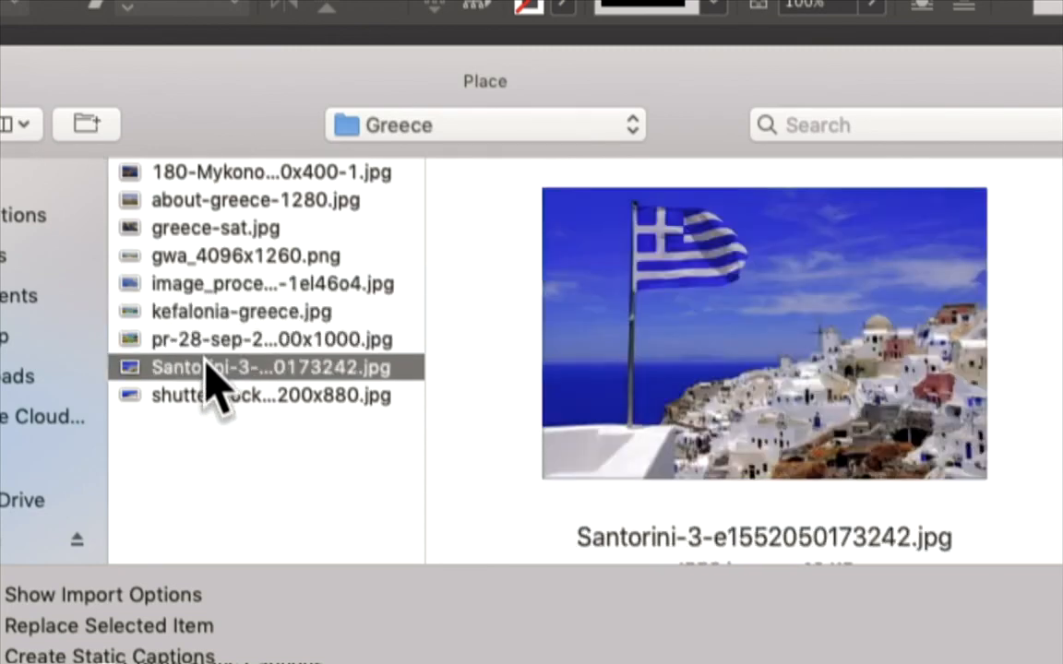
super+click(200, 262)
super+click(198, 201)
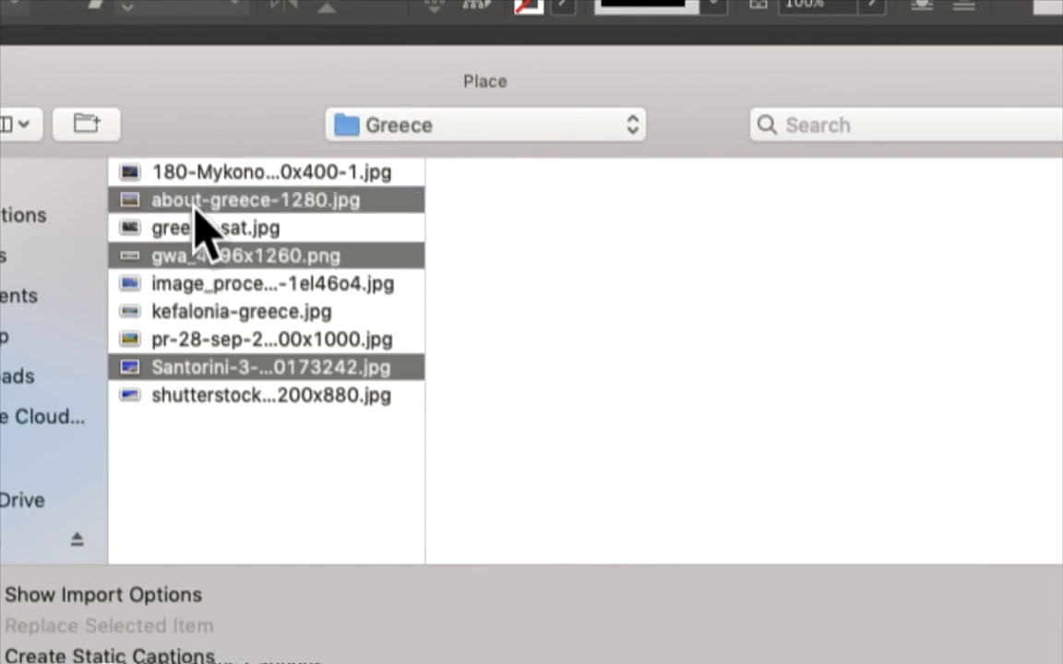
super+click(198, 173)
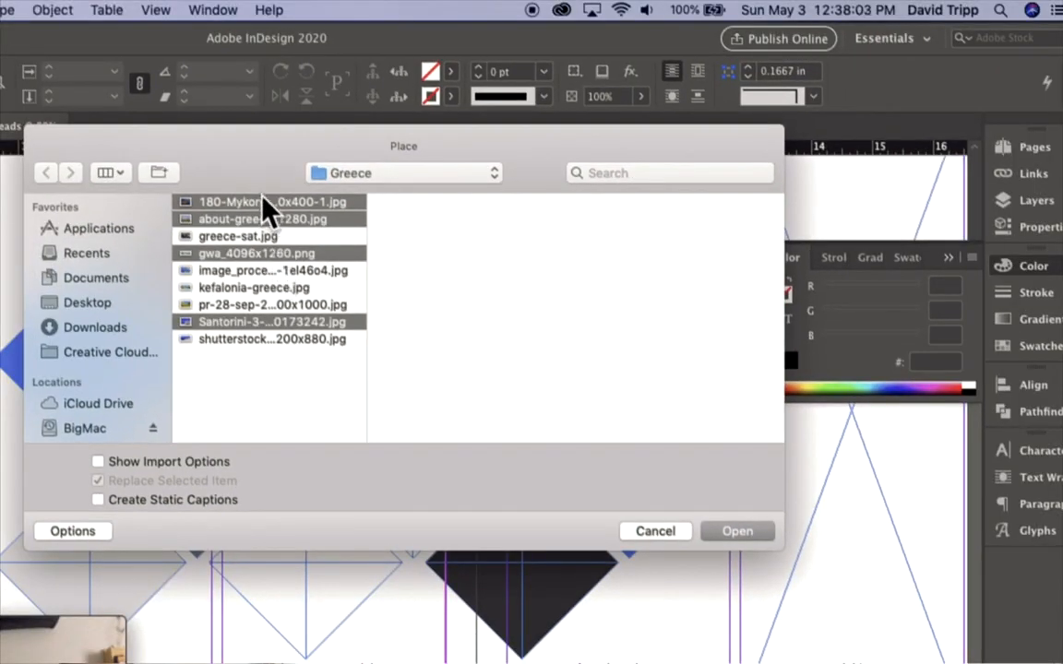
click(738, 531)
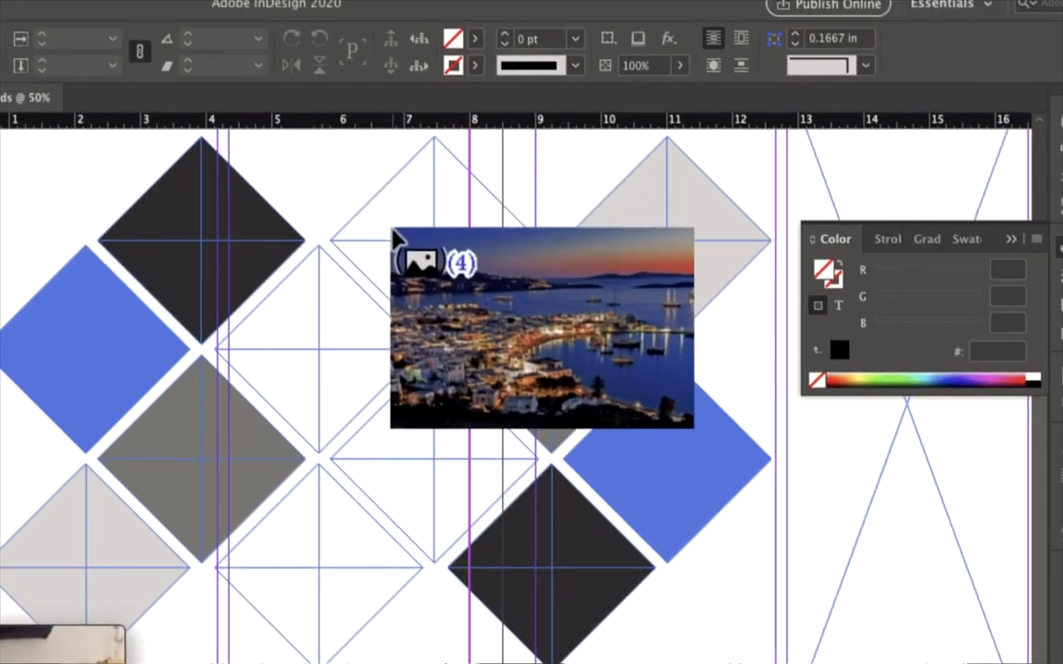
Step: Place the four loaded images in the empty diamonds, with Mykonos in the upper fourth-column frame and Santorini in the upper third-column frame
click(391, 225)
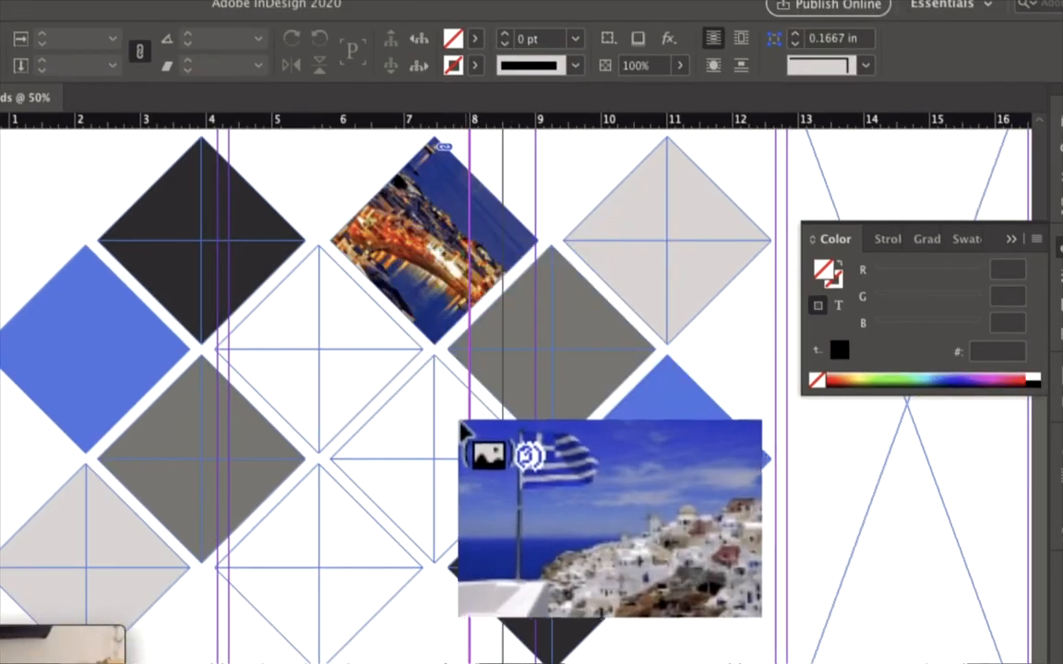
click(312, 349)
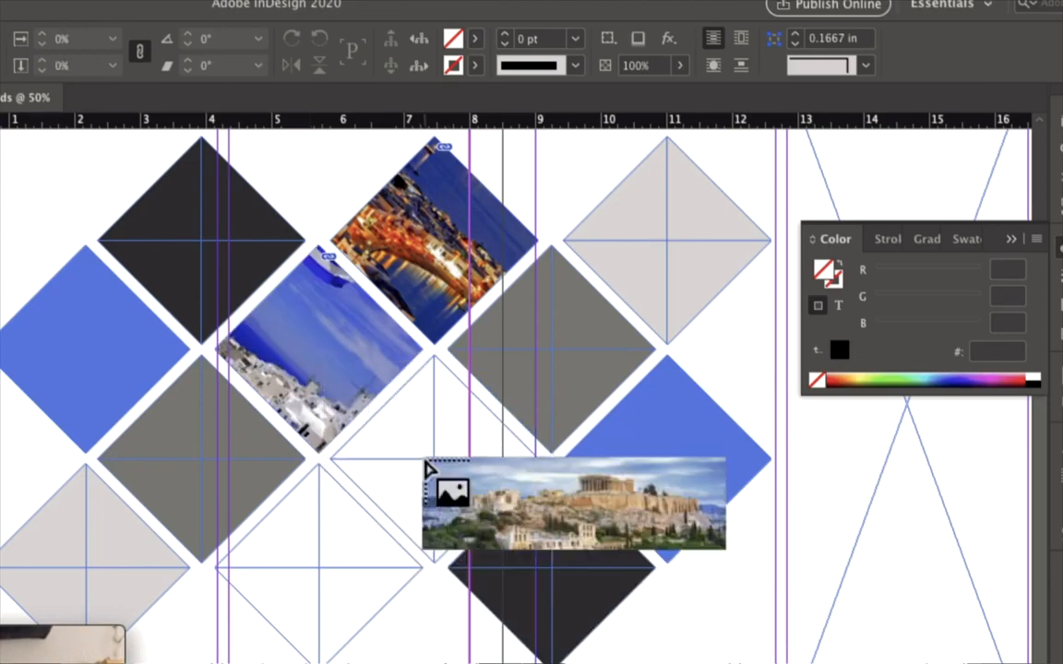
click(429, 467)
click(312, 546)
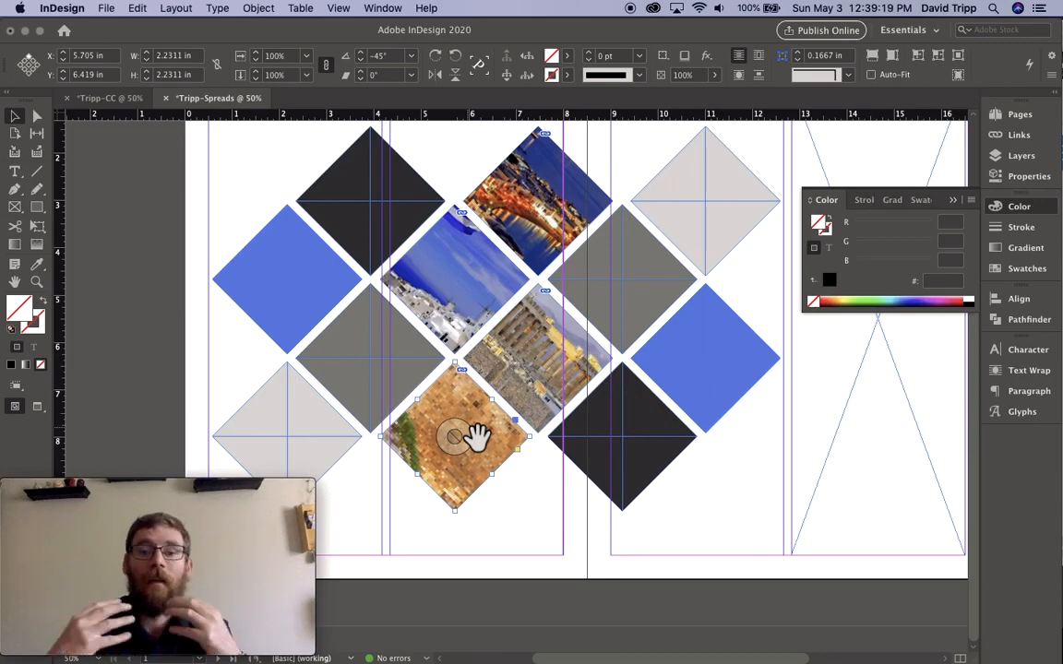
scroll(475, 436, right, 3)
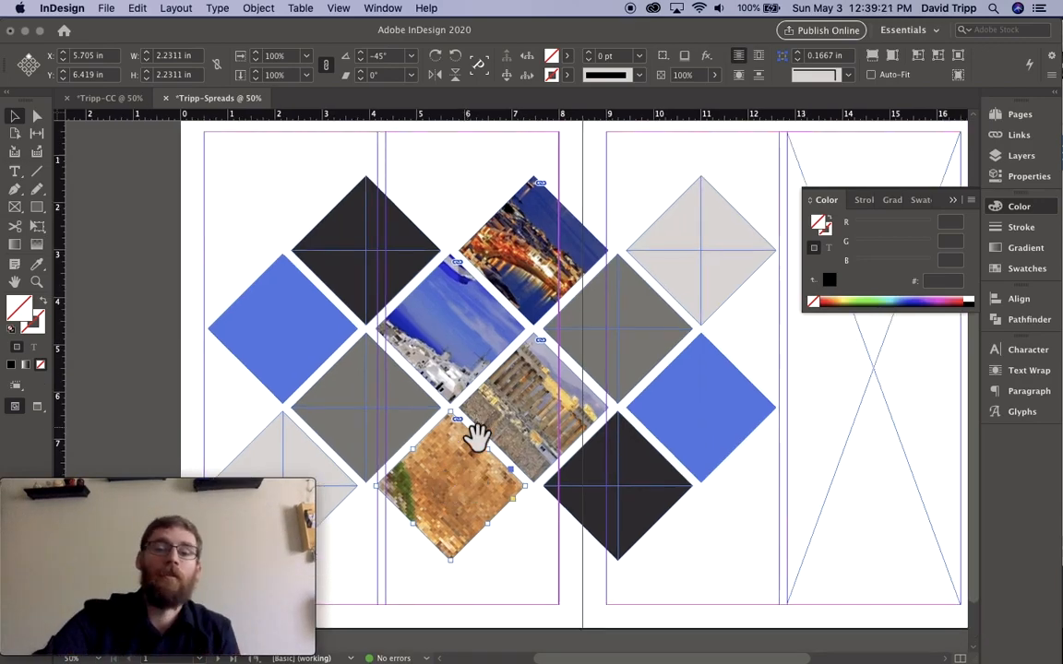
scroll(475, 436, up, 4)
scroll(475, 436, down, 4)
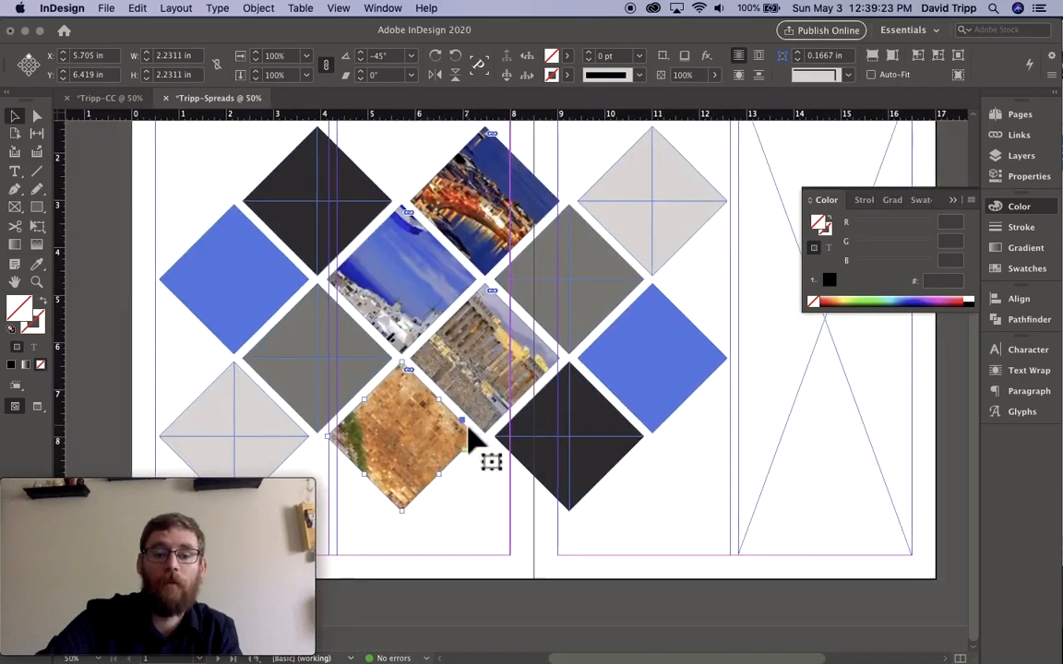
scroll(475, 436, up, 4)
scroll(475, 436, down, 4)
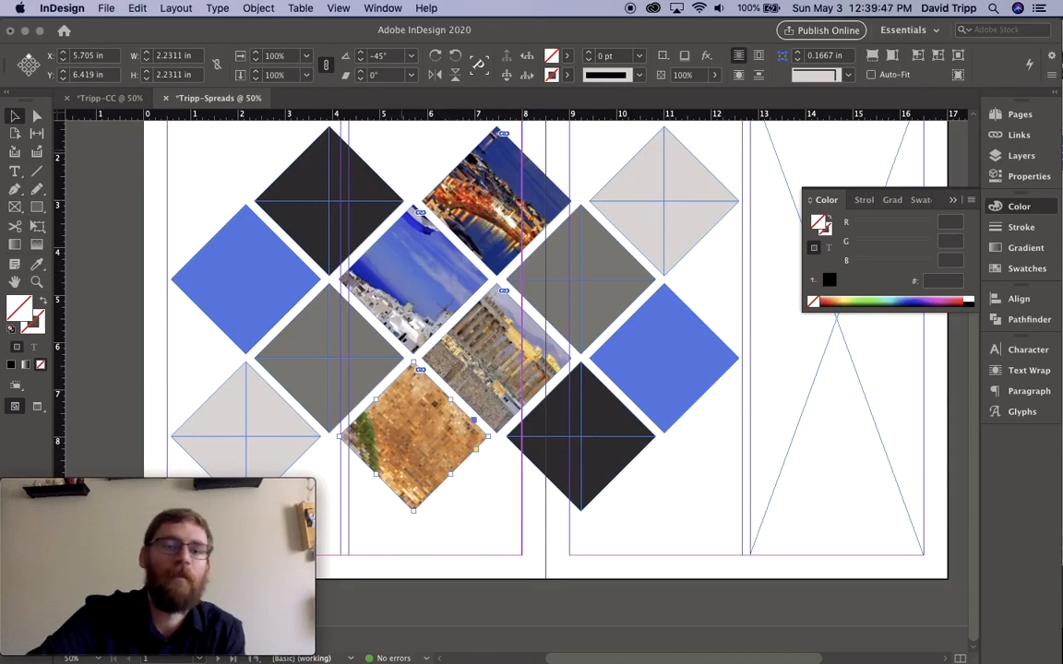
Step: Set the document's display performance to High Quality Display
click(339, 9)
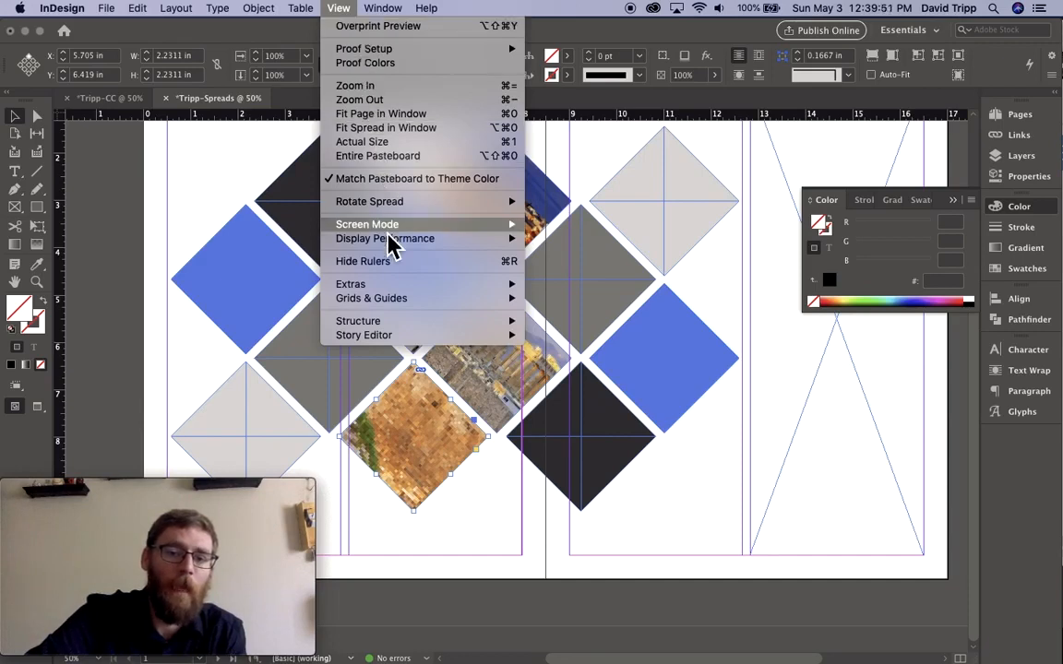
mouse_move(389, 240)
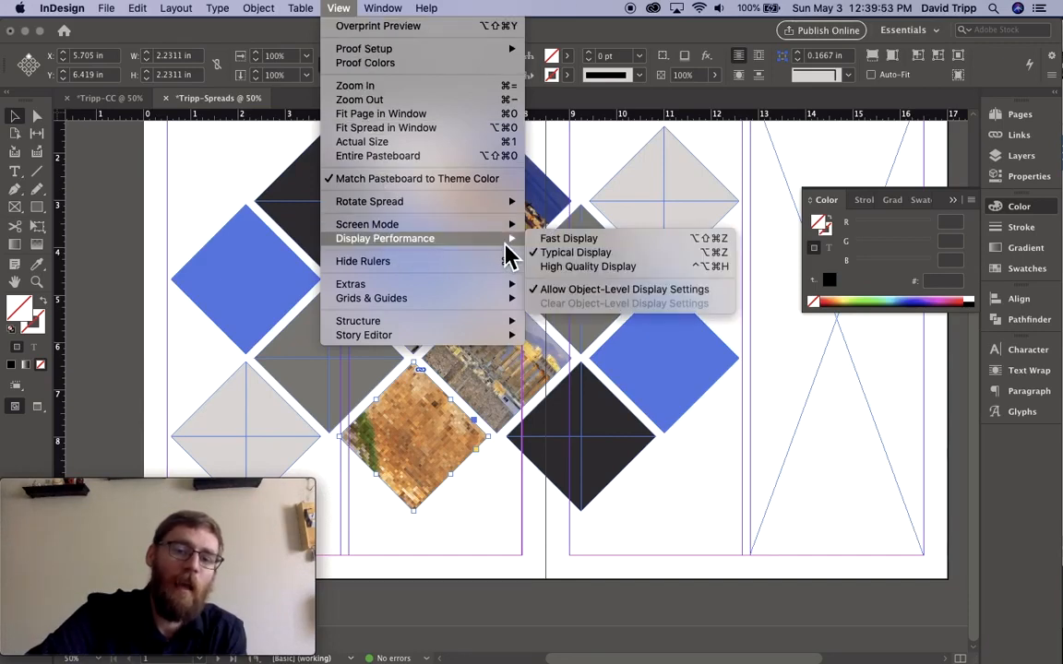
click(581, 272)
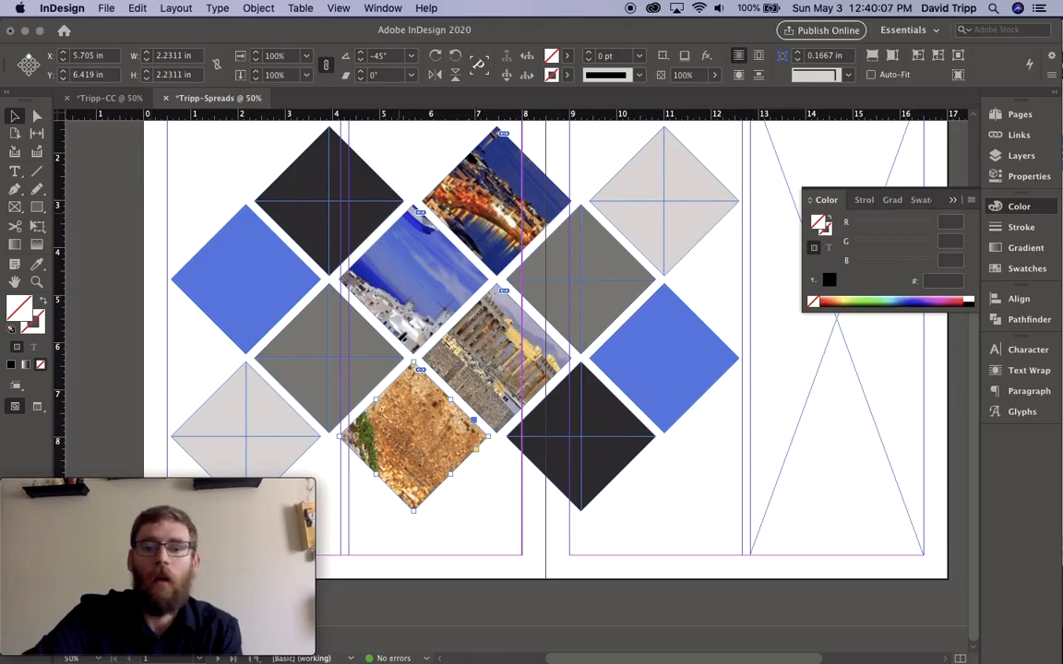
Step: Use Direct Selection to select the Mykonos image inside its diamond frame and scale it down proportionally from opposite corners
scroll(481, 388, up, 2)
scroll(481, 389, up, 3)
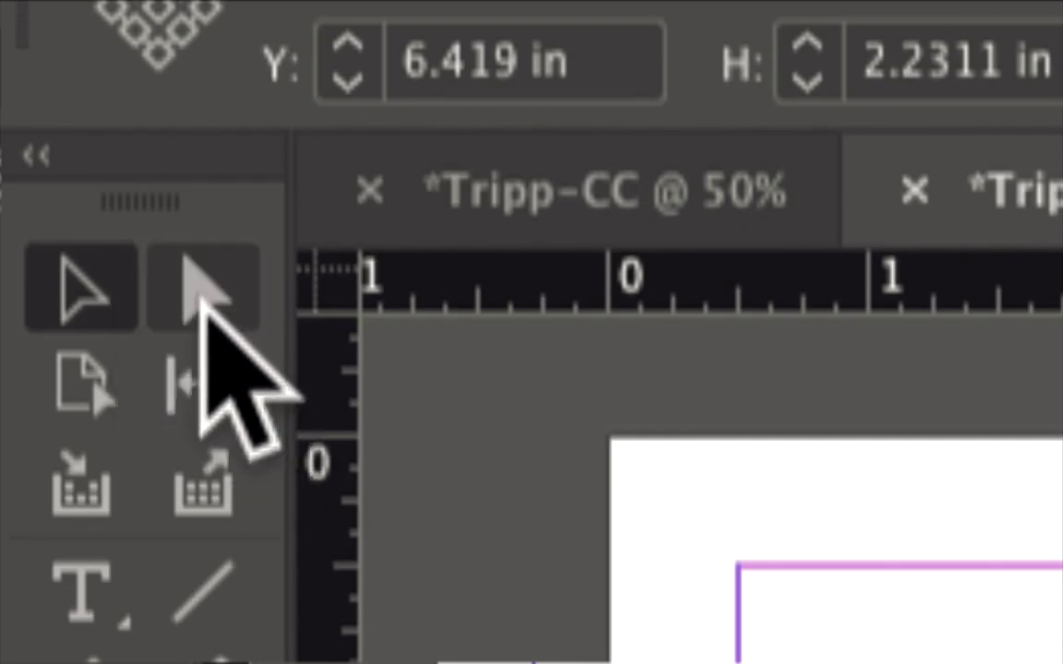
click(192, 274)
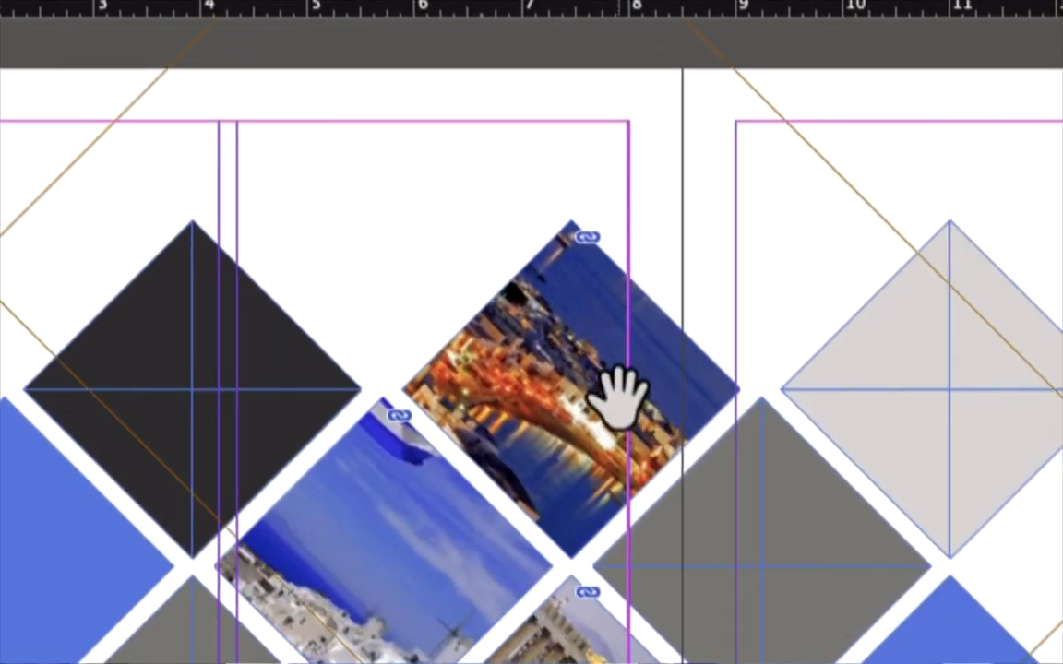
click(532, 392)
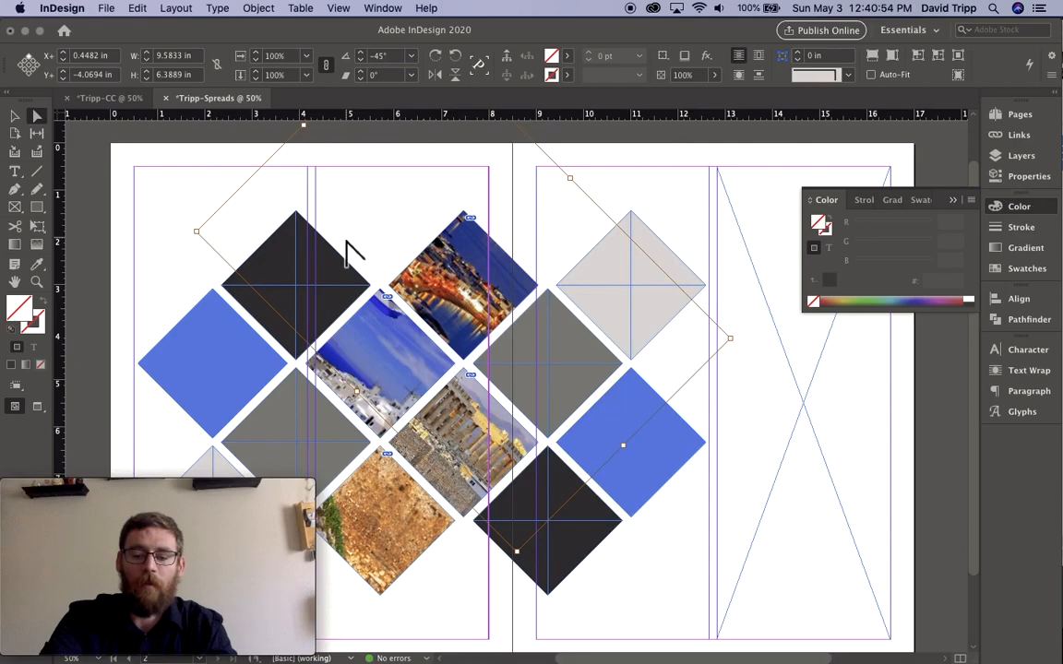
key(super+equal)
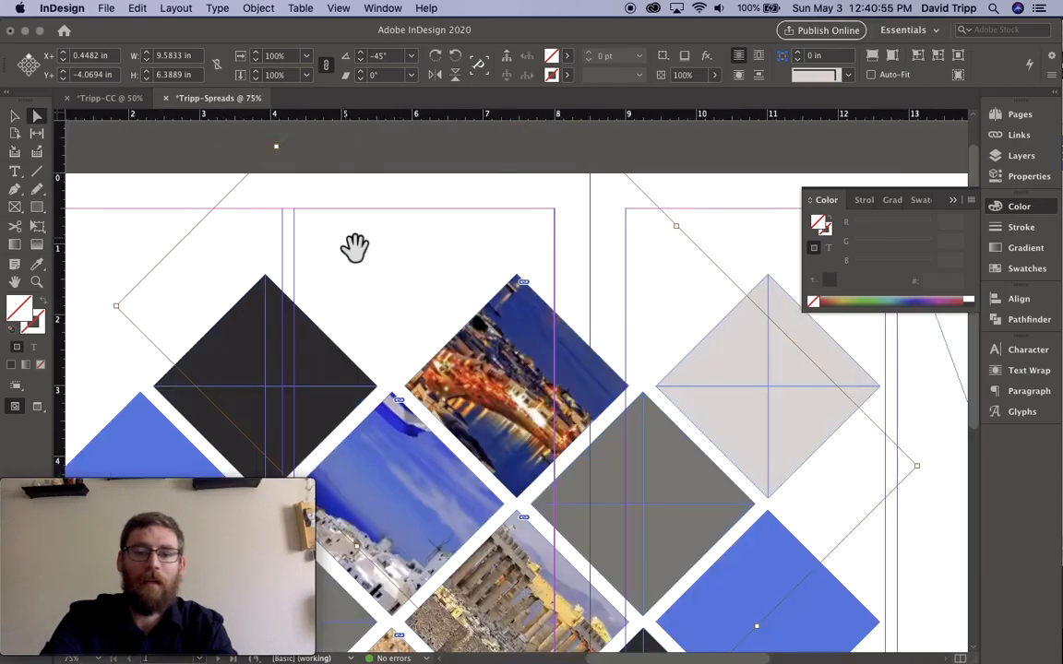
key(super+minus)
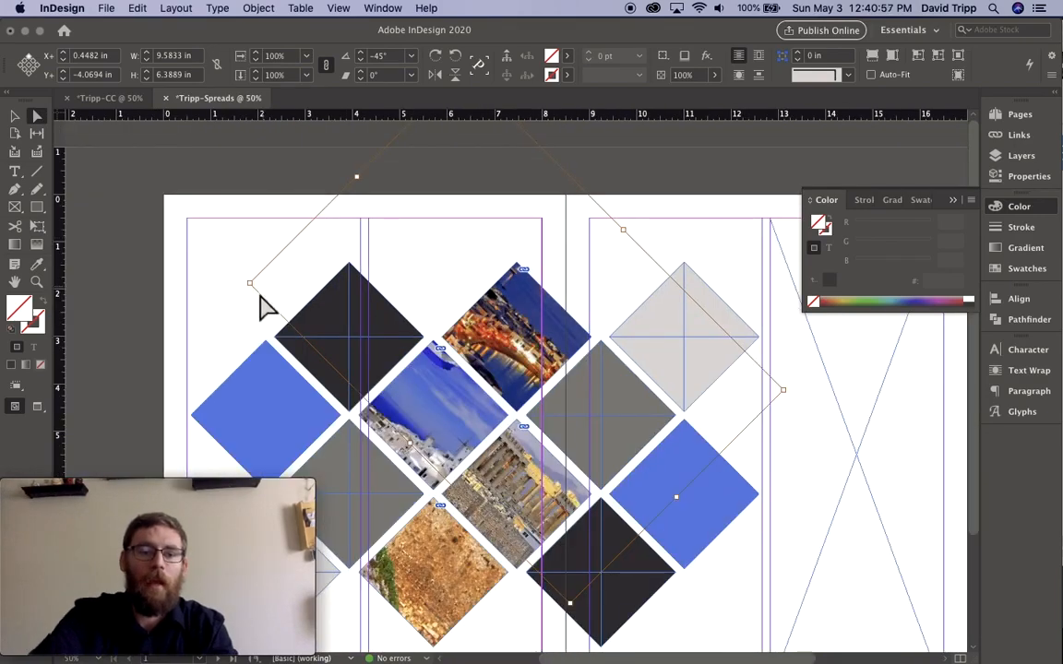
drag(263, 288, 403, 334)
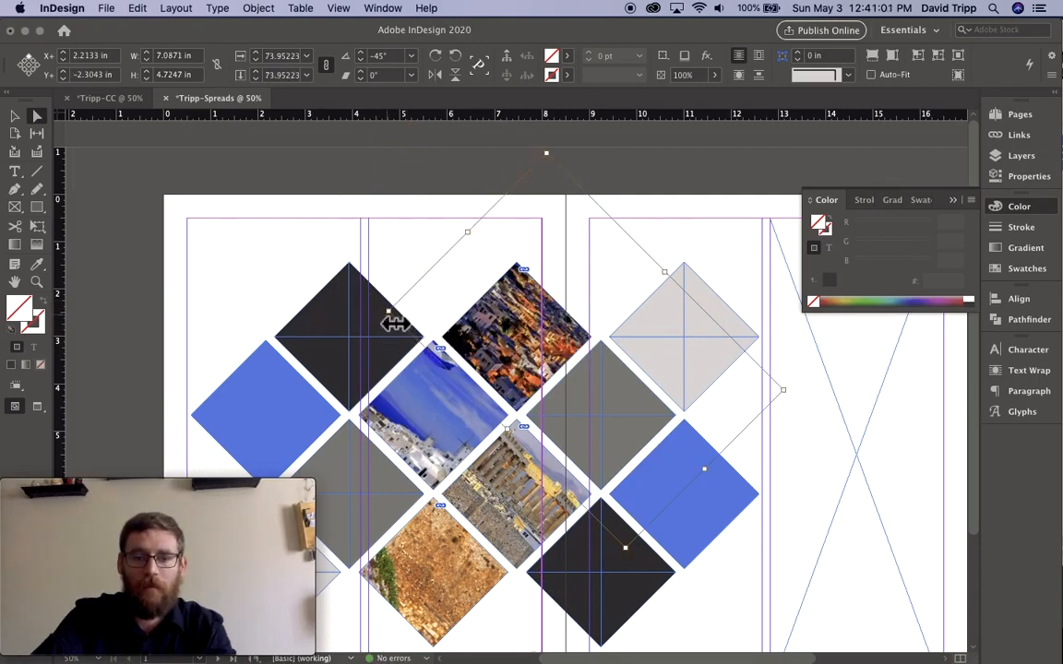
click(389, 312)
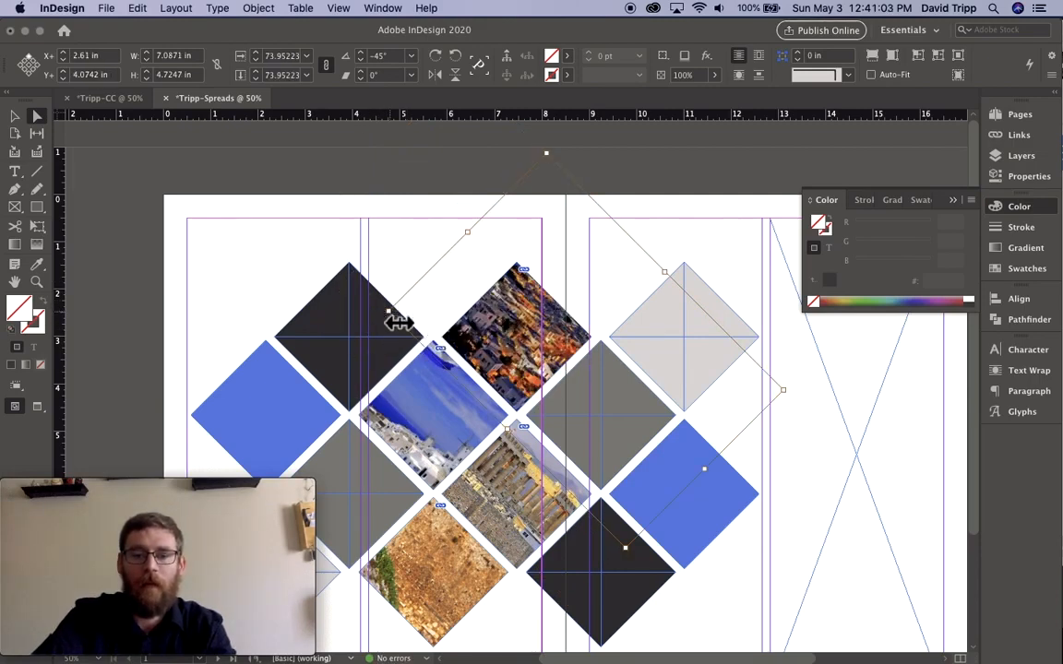
drag(785, 391, 705, 399)
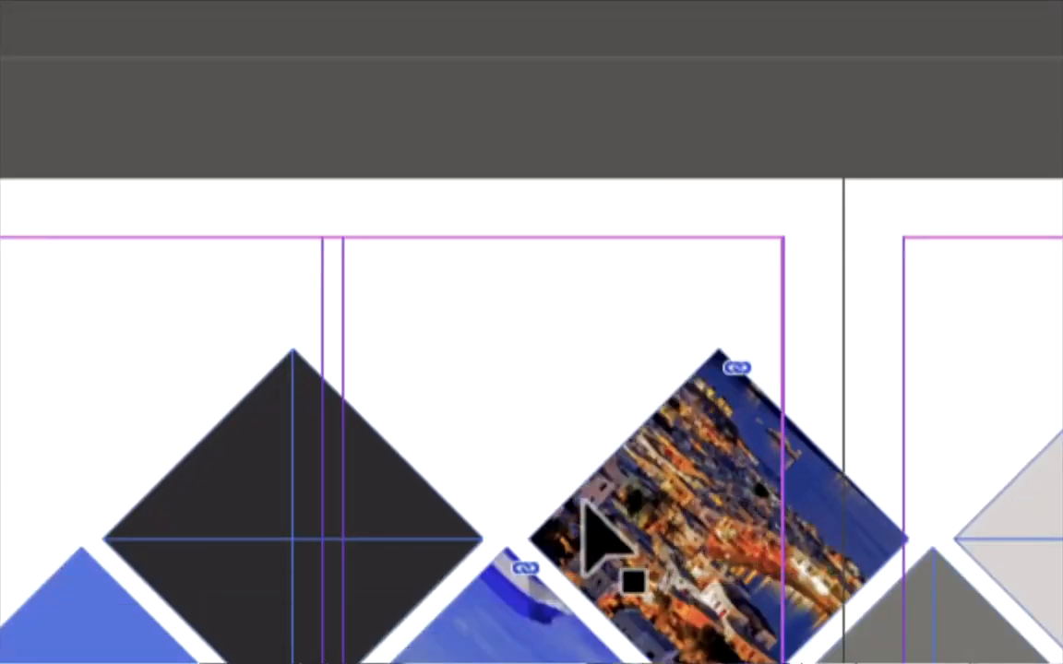
Step: Try setting the rotation of the whole Mykonos frame to 0°, and undo the rotation
click(583, 505)
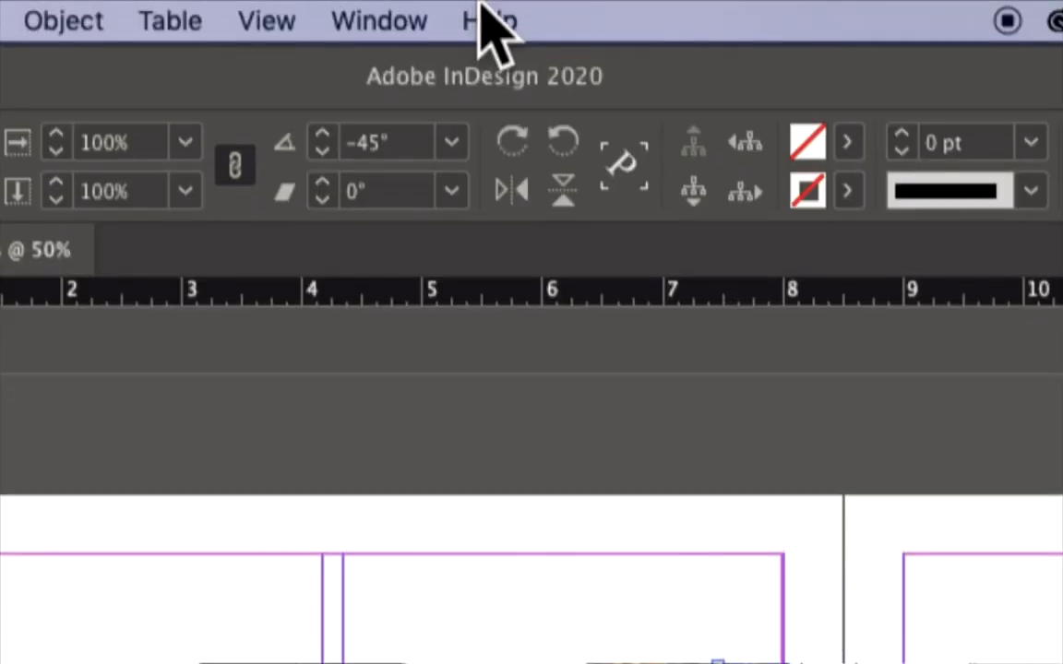
click(391, 142)
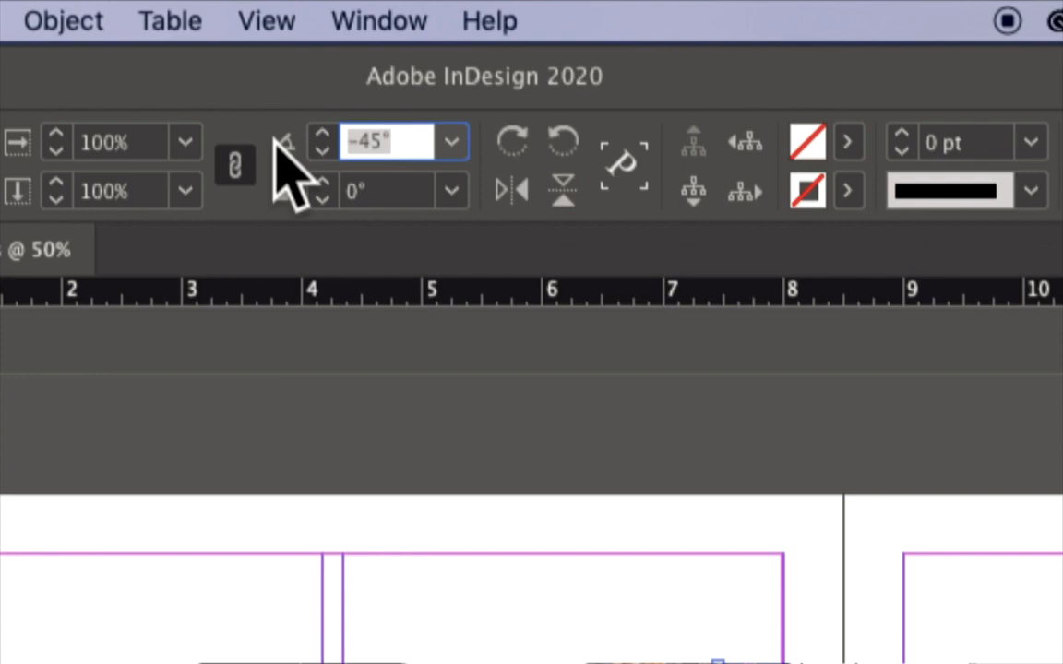
text(0)
key(Return)
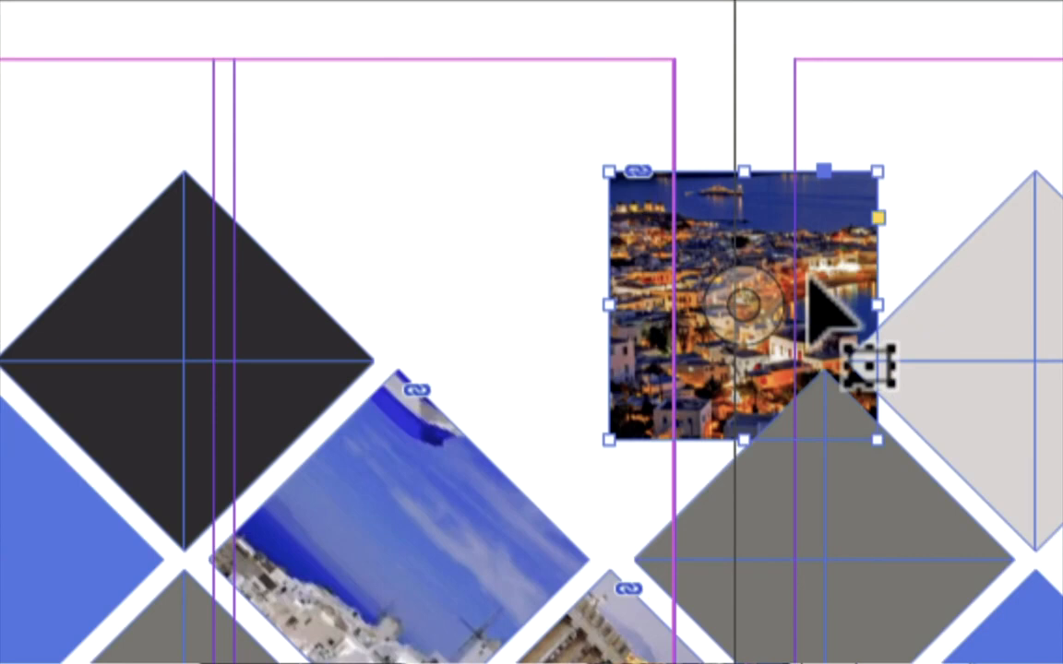
key(super+z)
Step: Select the Mykonos image inside its diamond frame and set only the image's rotation to 0°
key(a)
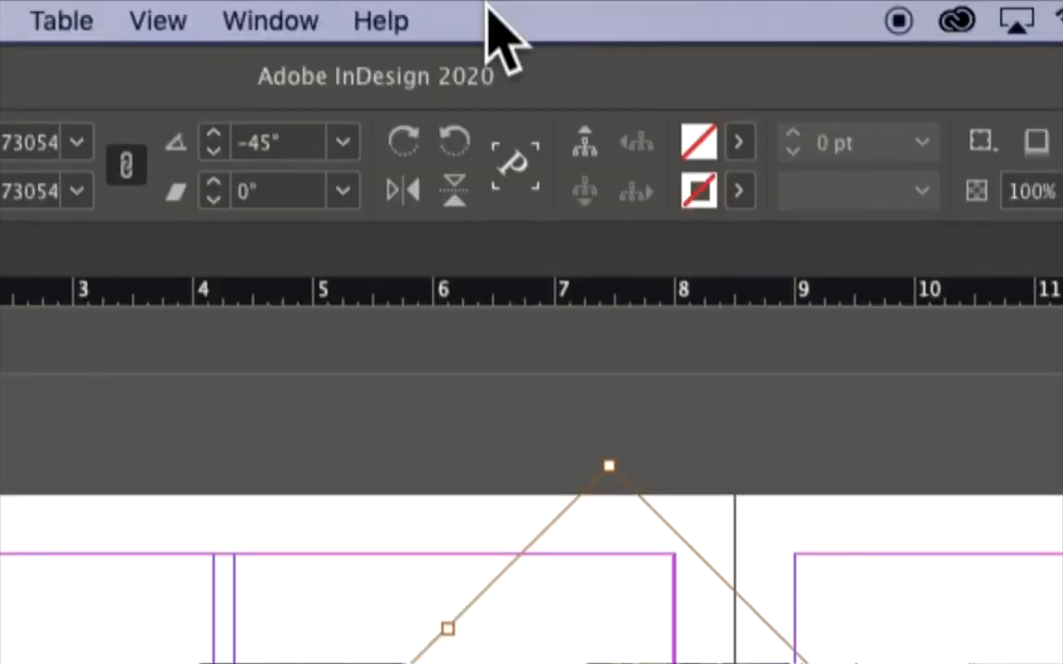
click(282, 143)
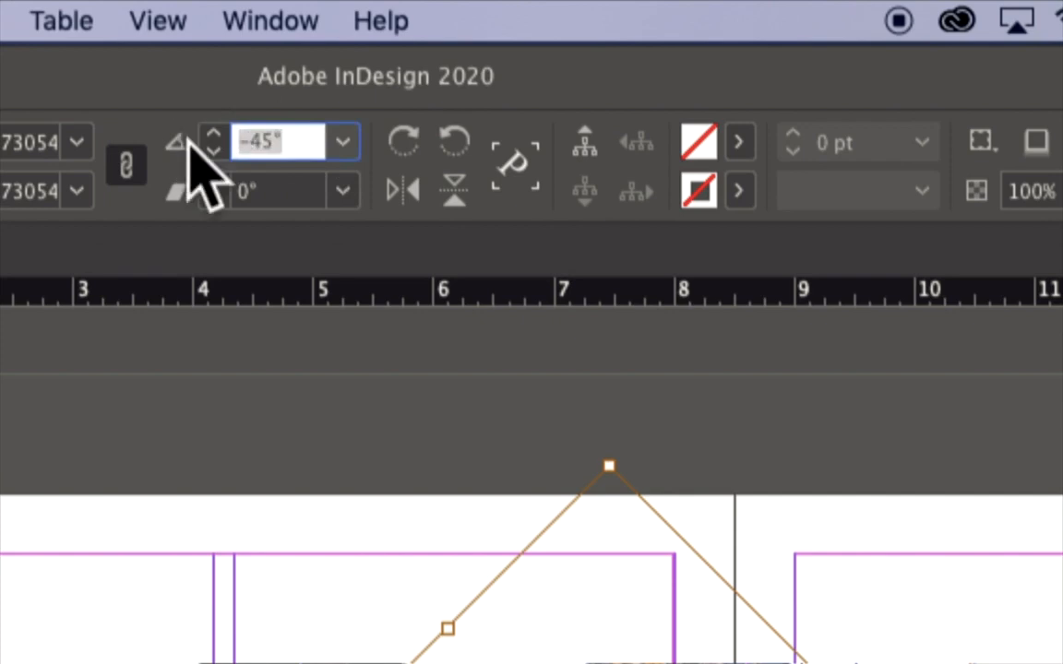
text(0)
key(Return)
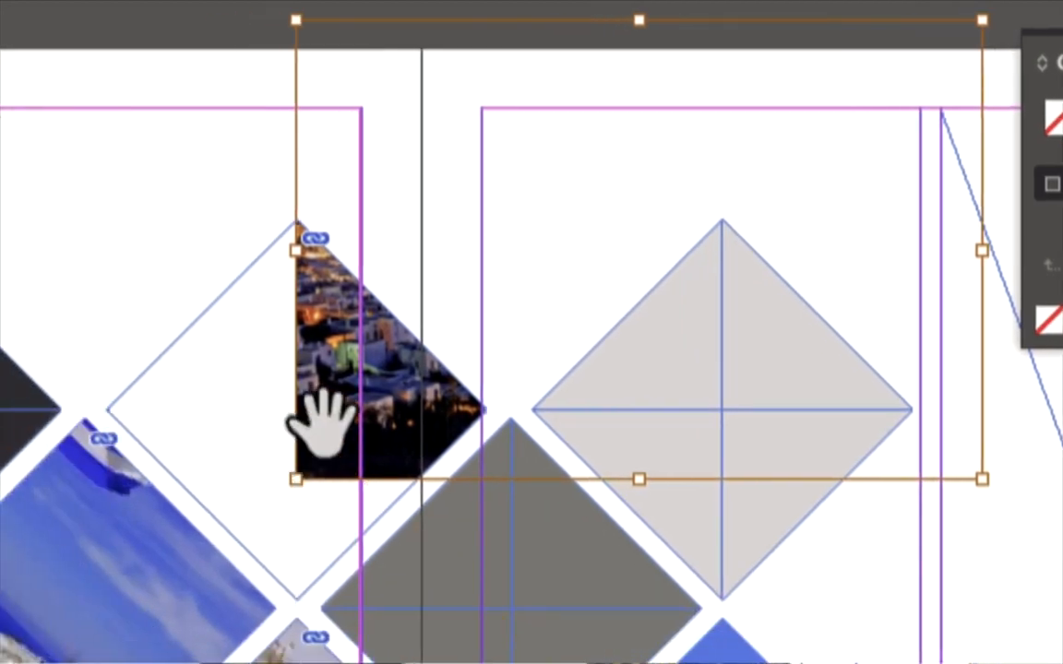
Step: Reposition the upright Mykonos image and scale it proportionally until the sky, bay and town fill the diamond, and deselect it
drag(353, 386, 159, 564)
drag(315, 387, 247, 387)
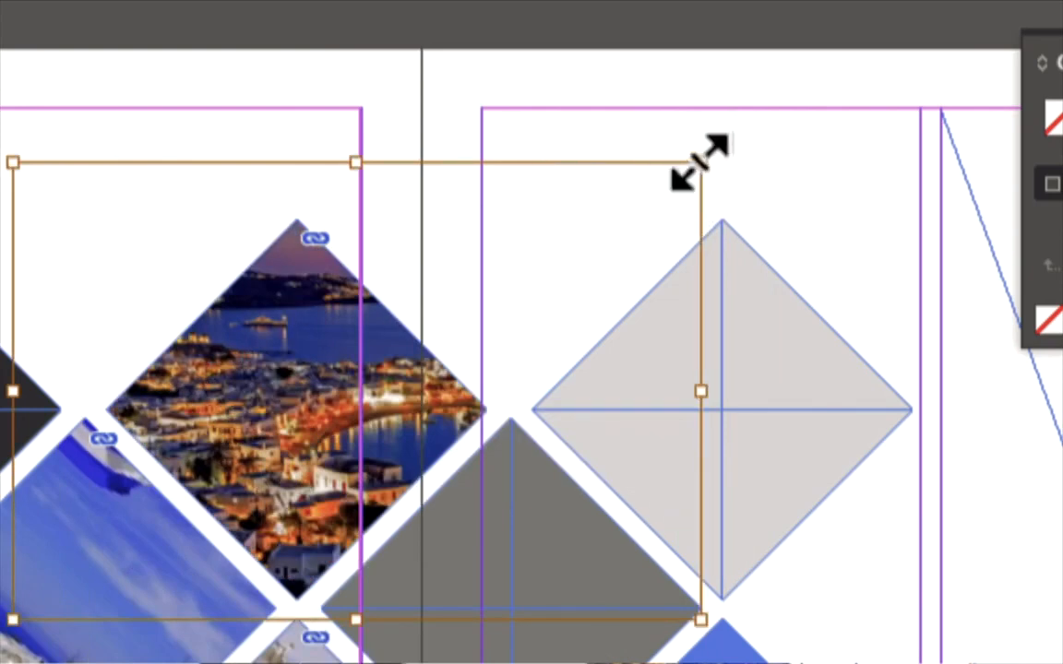
drag(699, 164, 638, 204)
drag(350, 378, 325, 406)
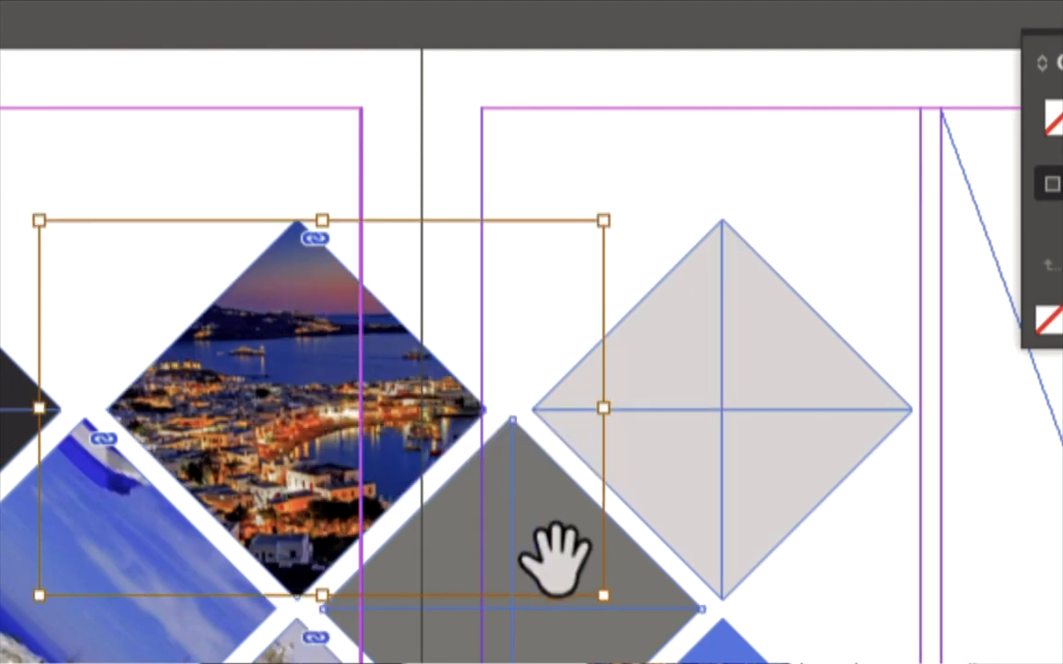
drag(602, 596, 622, 608)
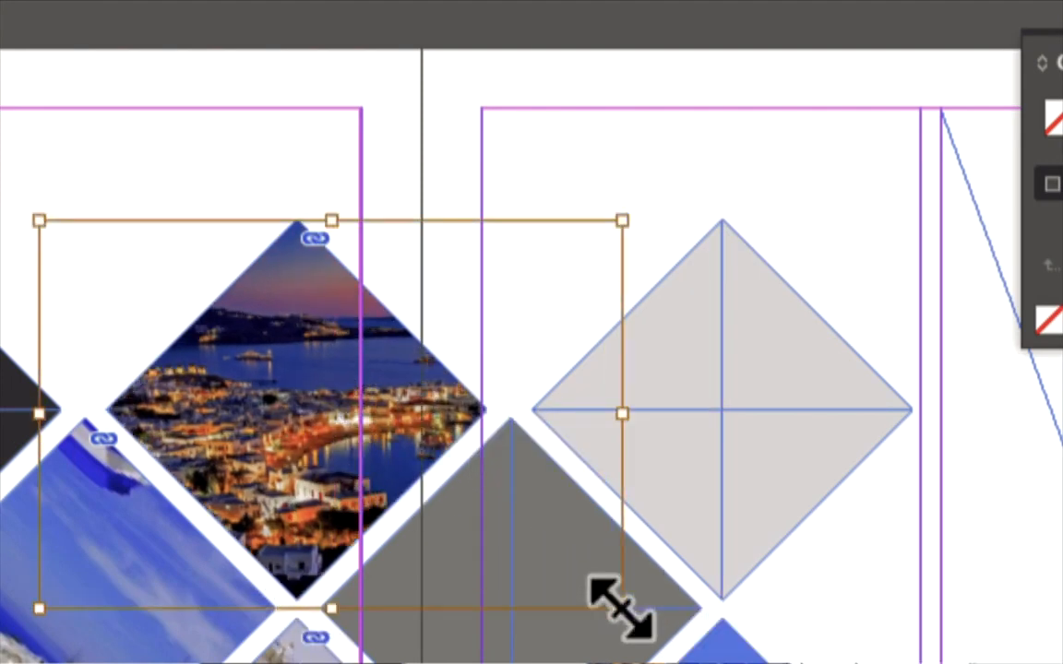
click(489, 194)
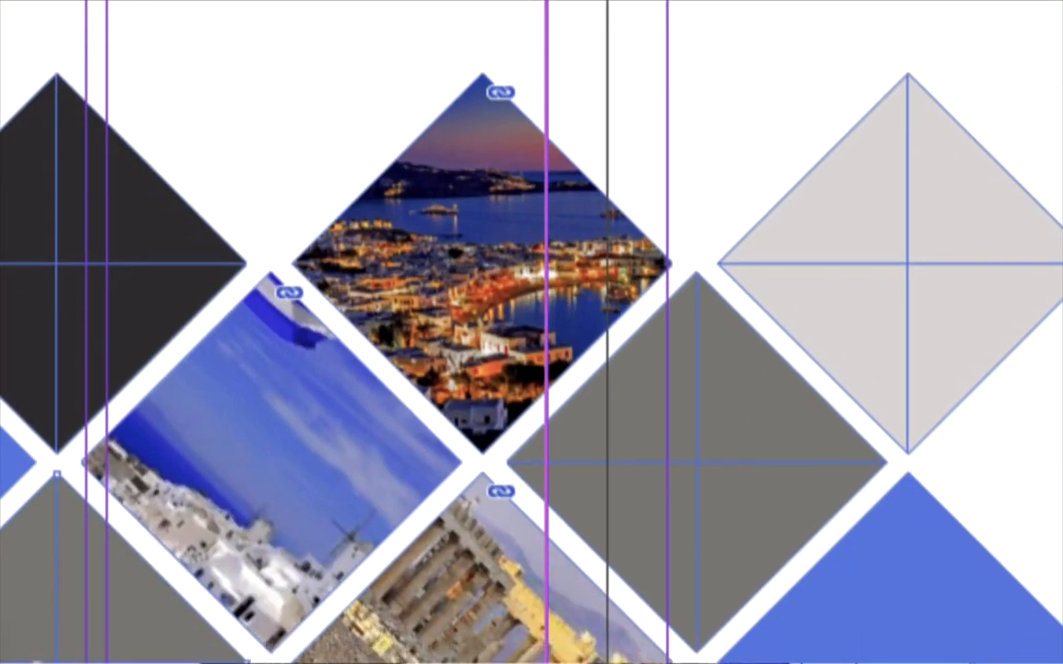
Step: Rotate the Santorini image inside its diamond to 0°, and scale and reposition it to show the Greek flag above the white town
click(257, 434)
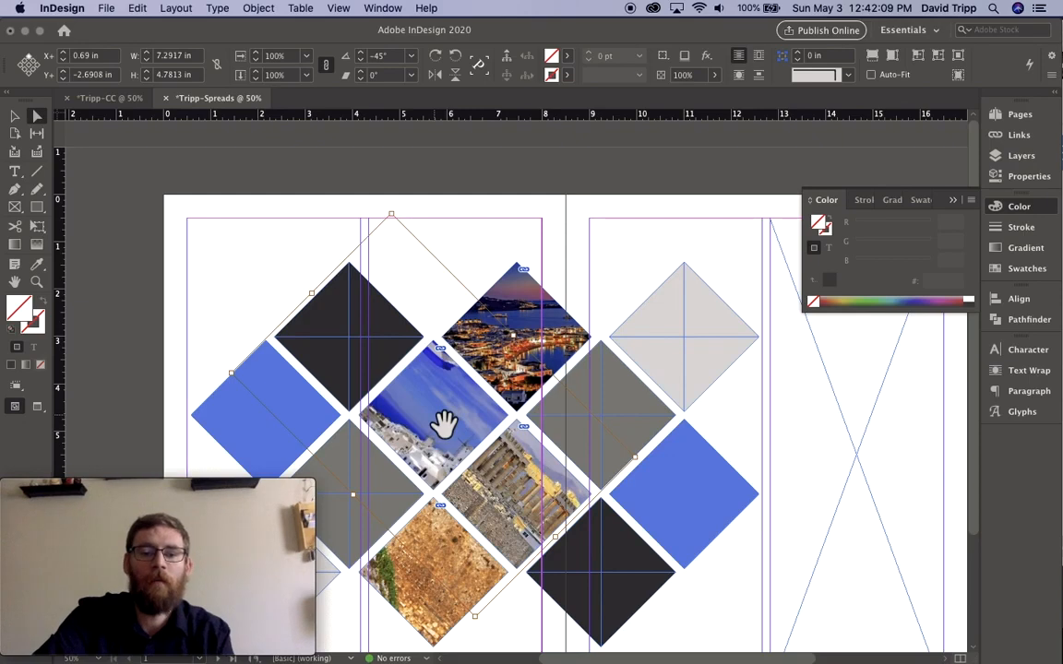
drag(392, 55, 307, 62)
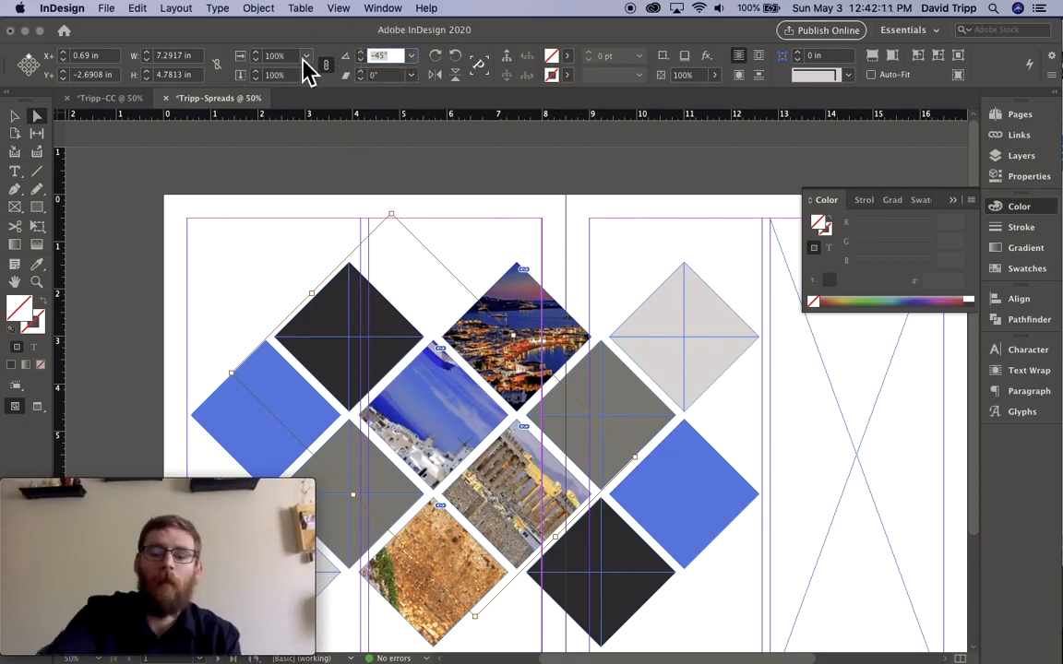
key(Return)
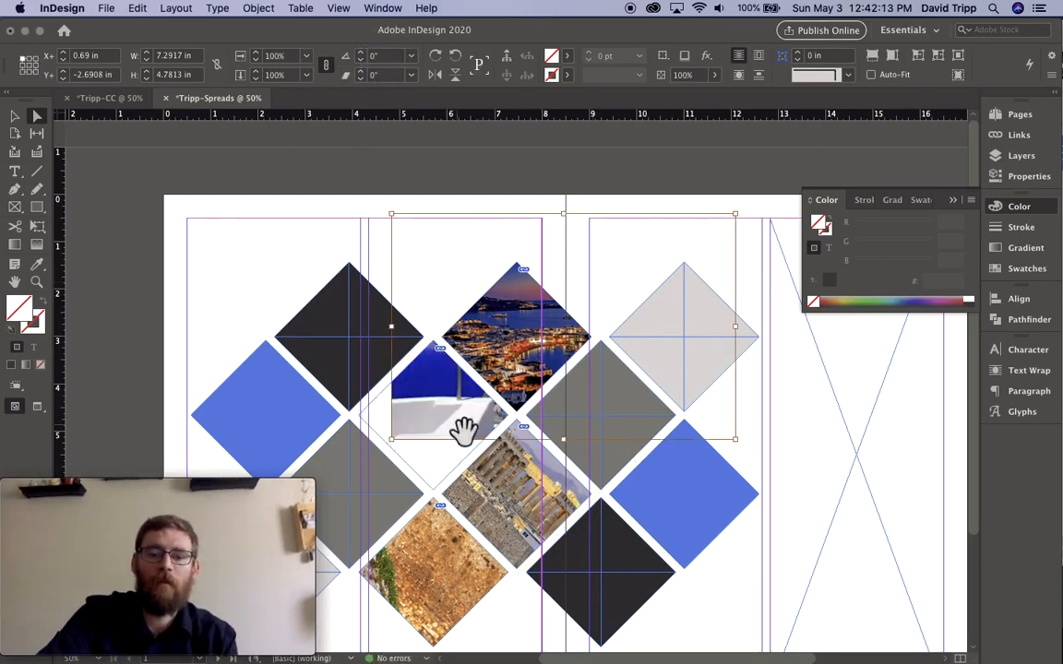
drag(463, 429, 407, 493)
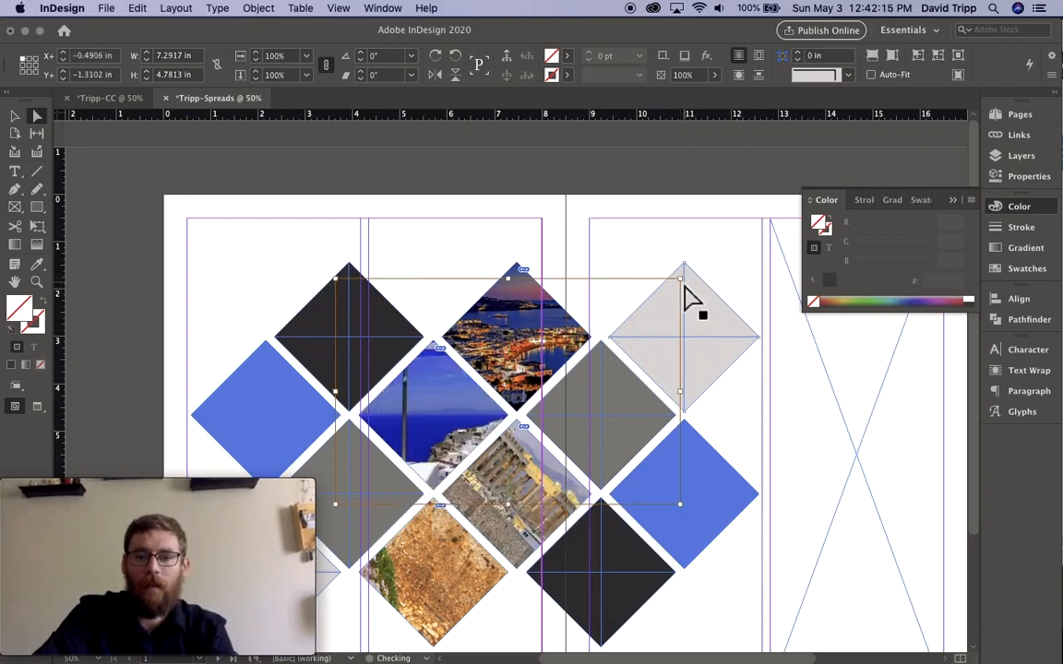
drag(688, 286, 595, 358)
mouse_move(439, 417)
mouse_down()
mouse_move(433, 425)
mouse_move(425, 408)
mouse_up()
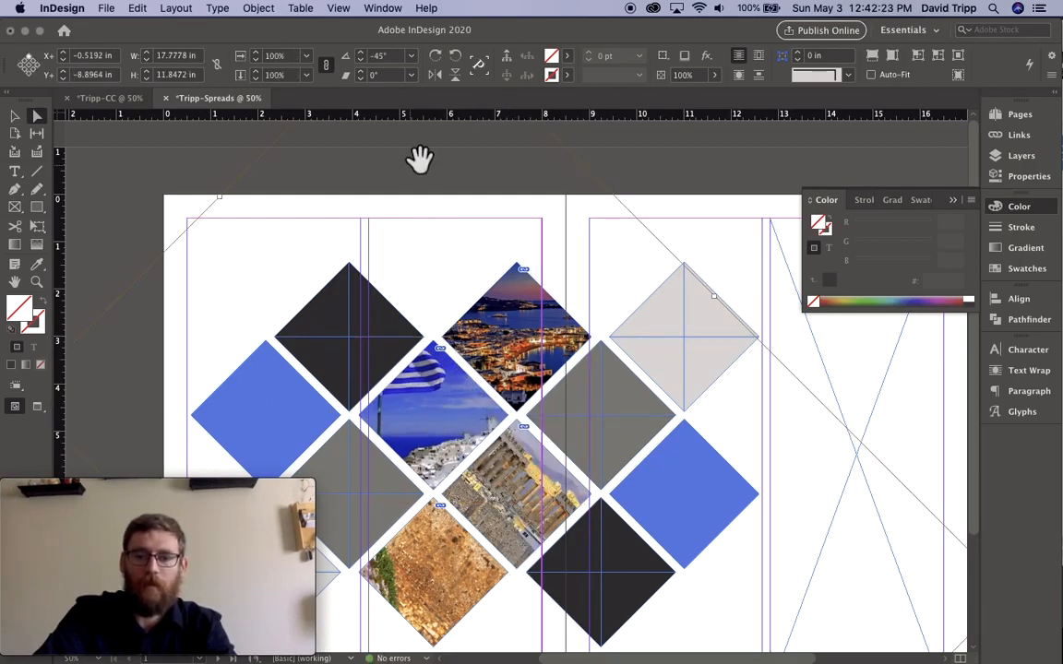
Step: Set the rotation of the ruins image below Mykonos to 0°, and scale it to about 36.8%, positioned with the temple inside the diamond
click(346, 58)
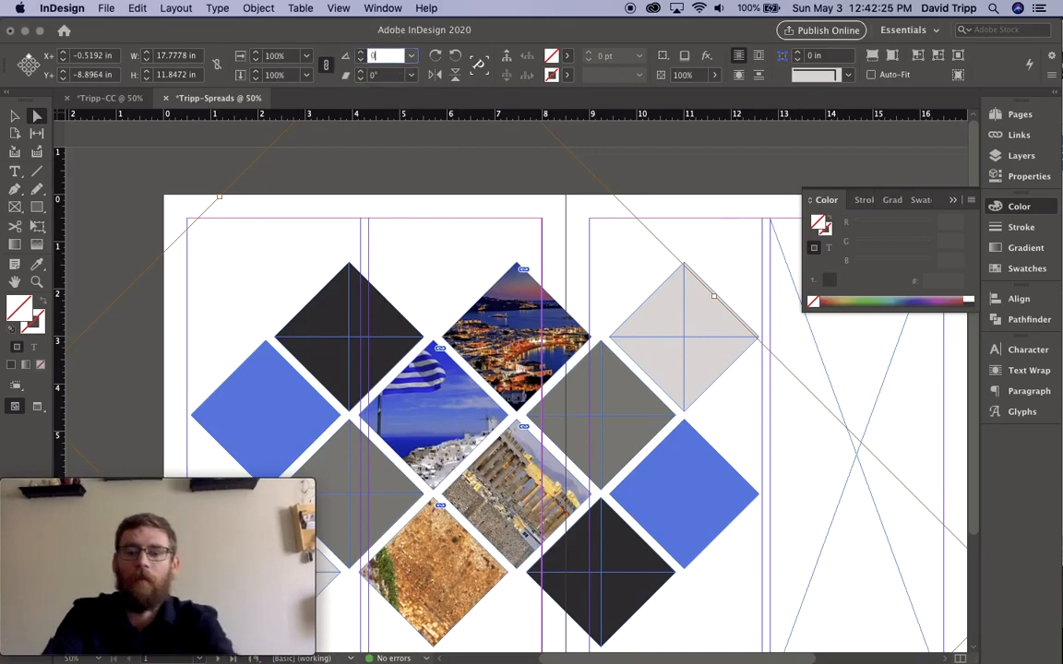
key(Return)
drag(533, 503, 506, 527)
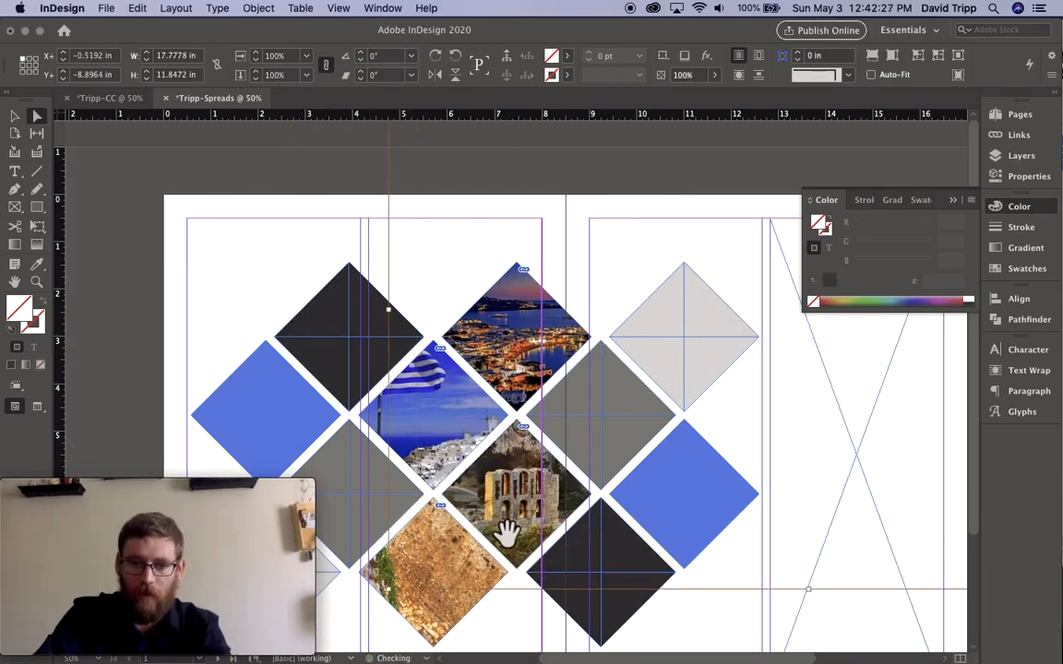
drag(403, 598, 507, 503)
drag(542, 465, 341, 620)
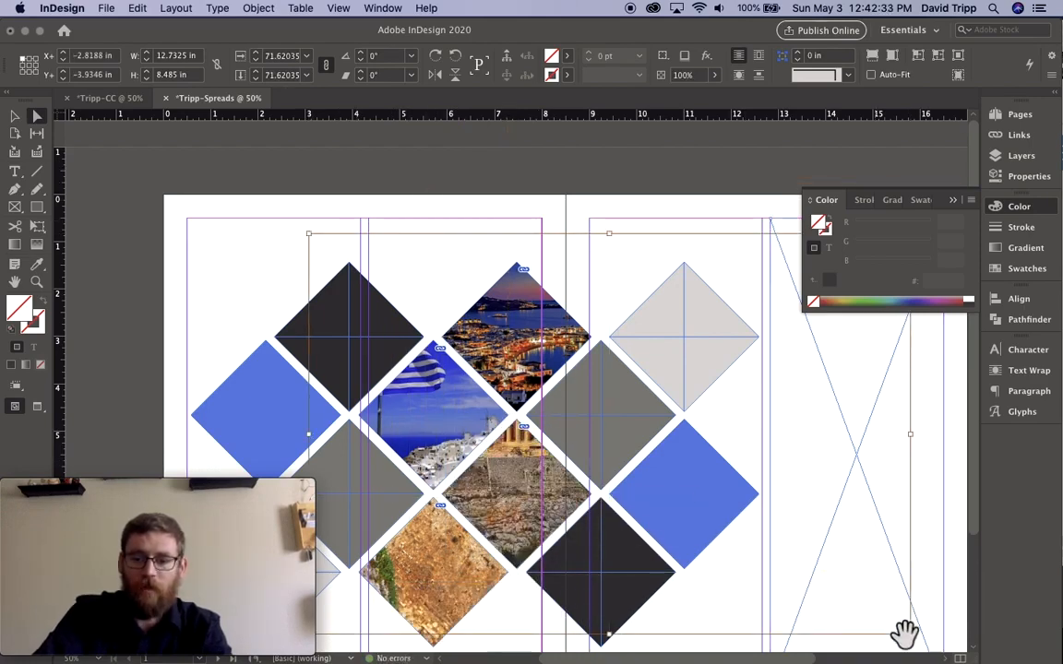
drag(918, 644, 711, 536)
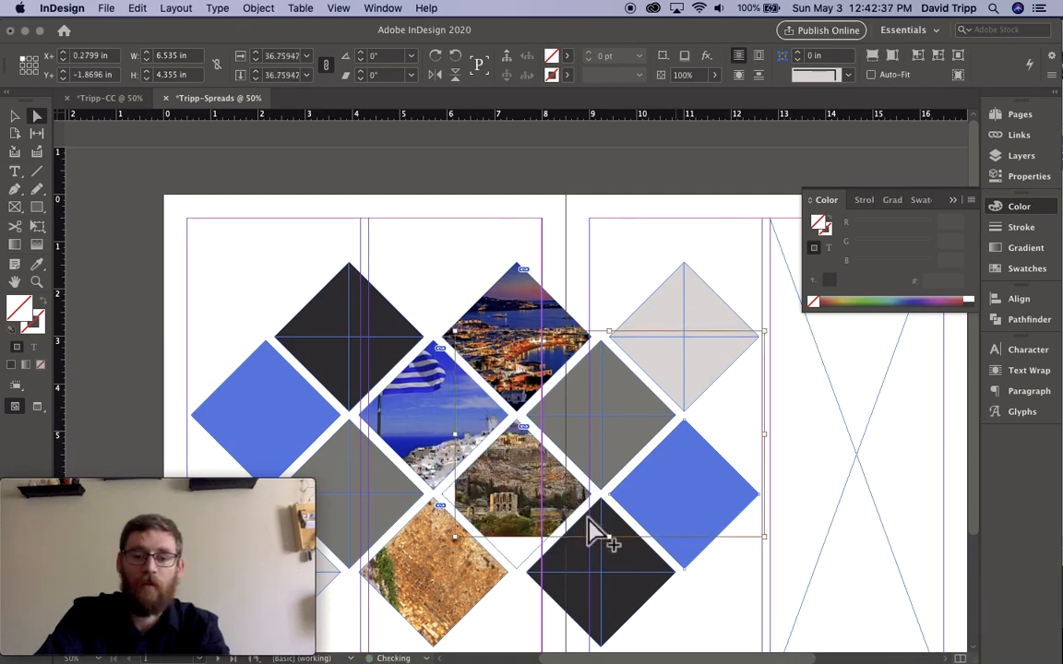
drag(530, 487, 473, 542)
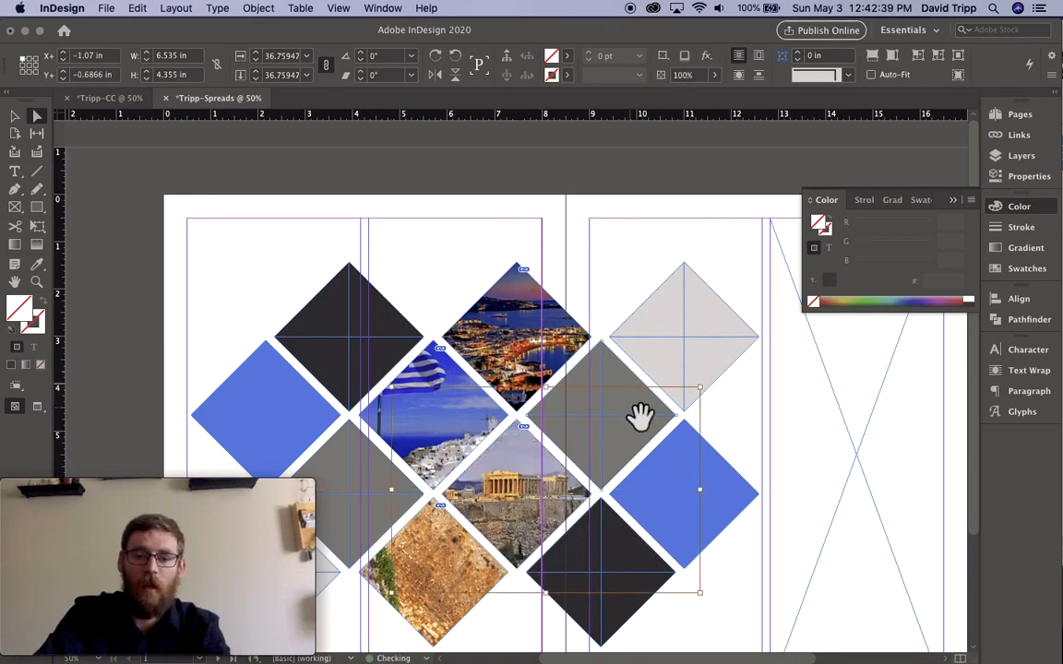
Step: Select the oversized image inside the lowest photo diamond and scale it down proportionally to about 26.2%
click(439, 623)
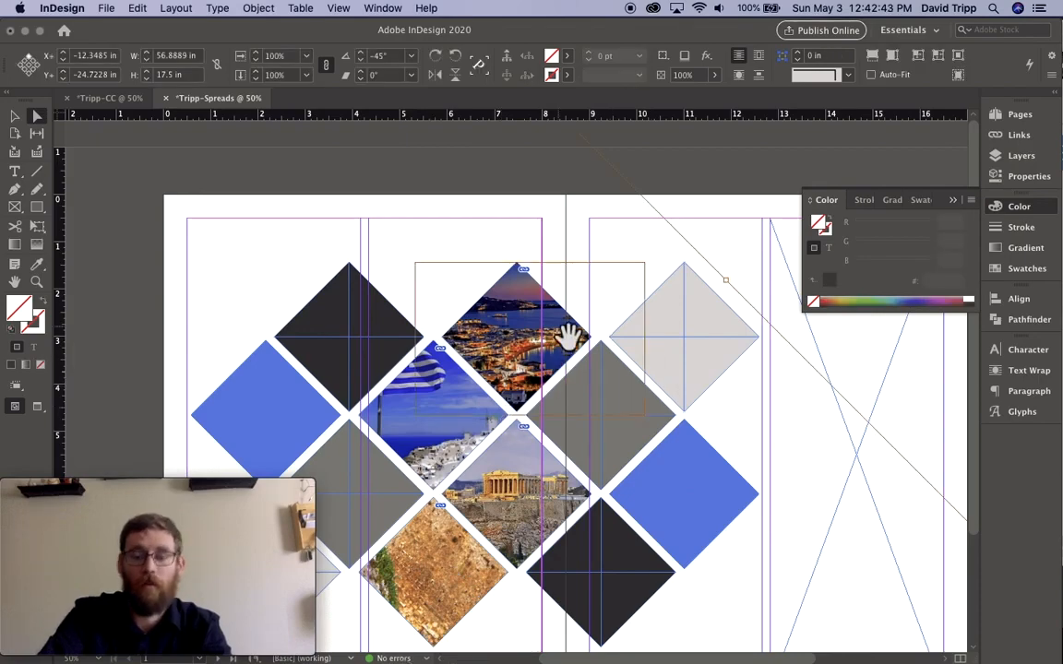
key(super+minus)
key(super+minus)
key(super+minus)
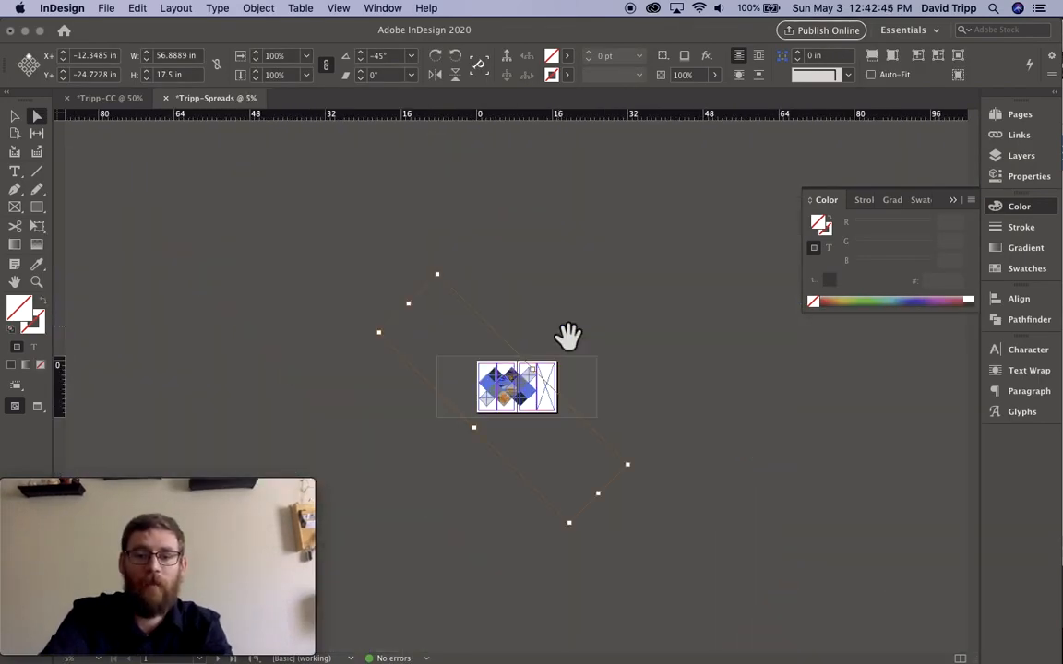
key(super+equal)
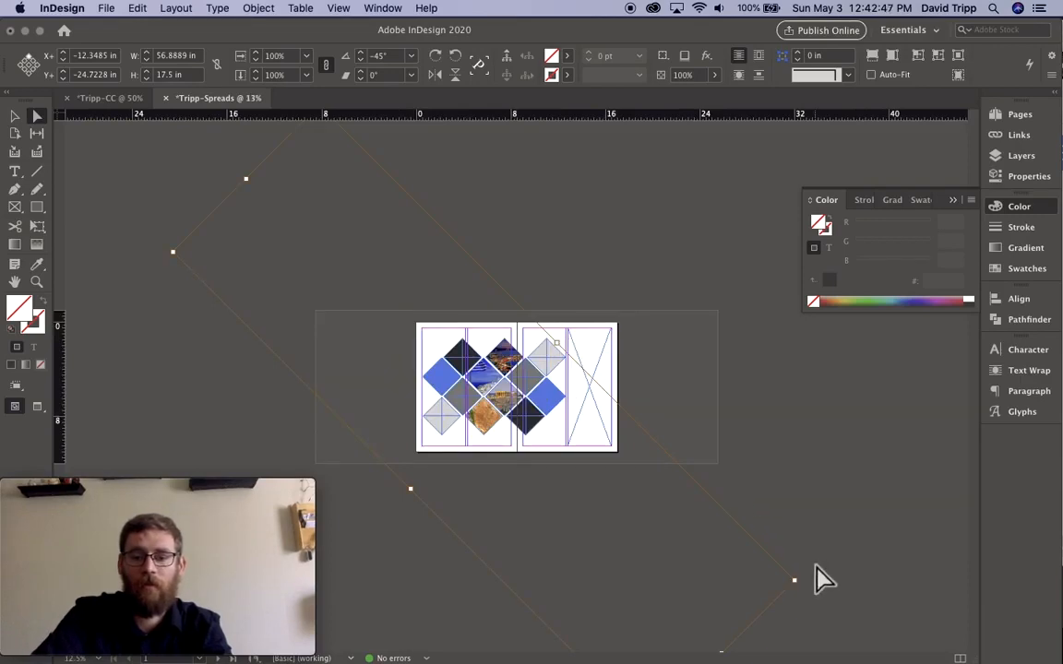
drag(805, 590, 595, 473)
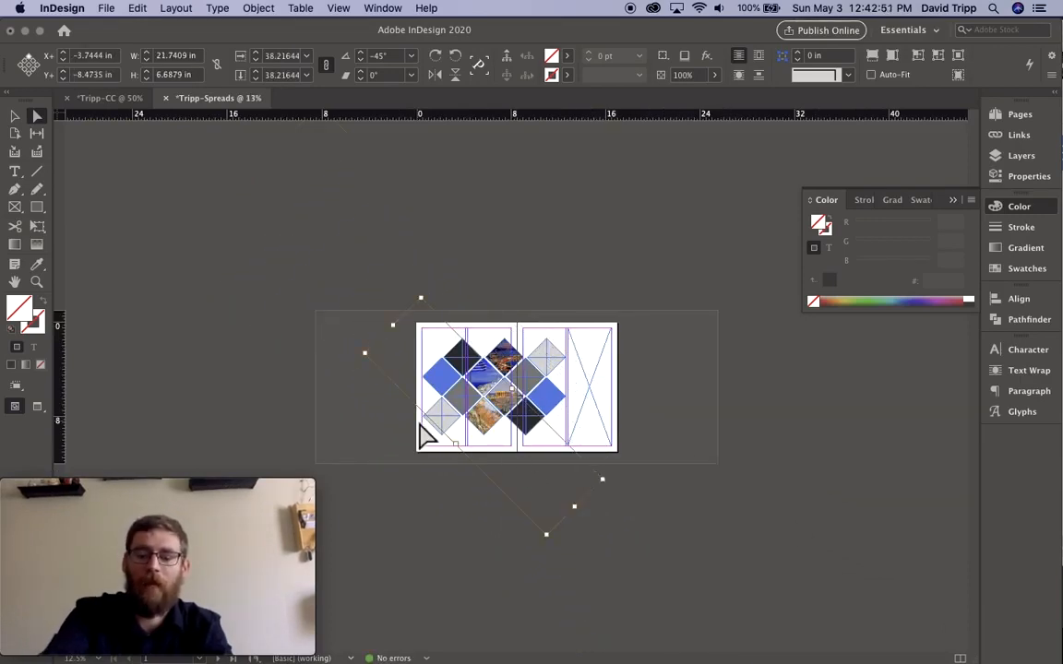
key(super+equal)
key(super+equal)
key(super+minus)
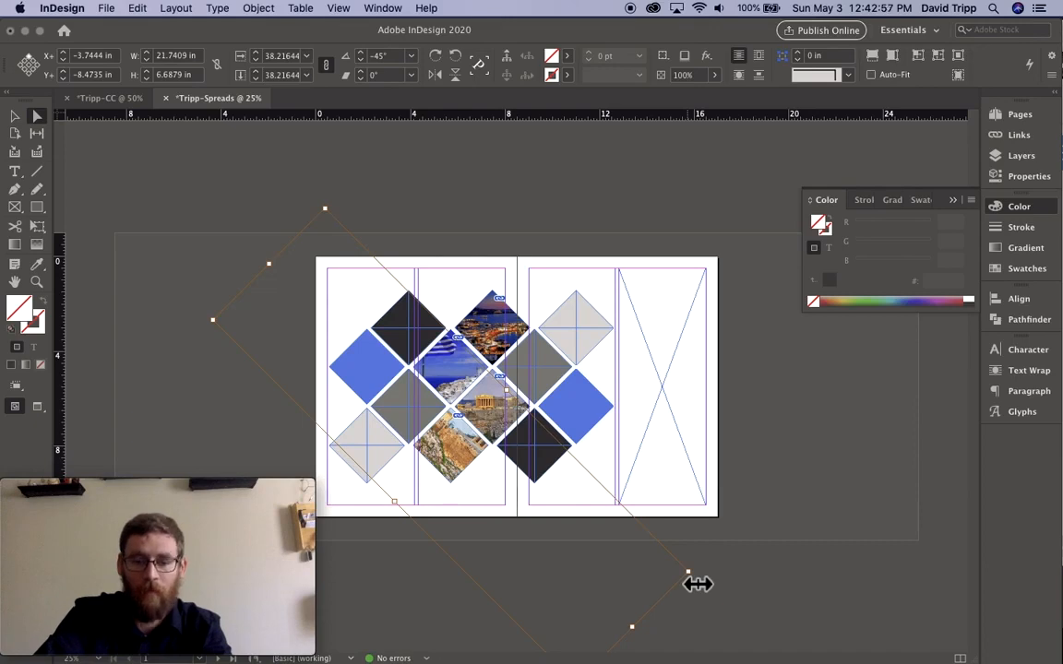
drag(697, 583, 613, 532)
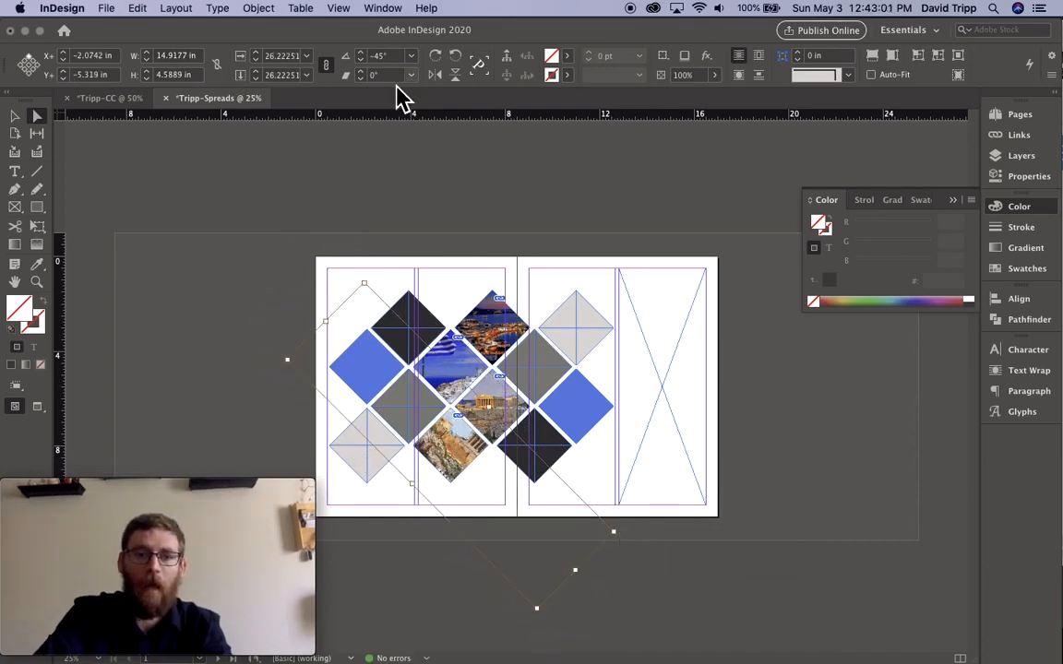
Step: Set the rotation of the lowest diamond's image to 0°
drag(393, 58, 300, 54)
text(0)
key(Return)
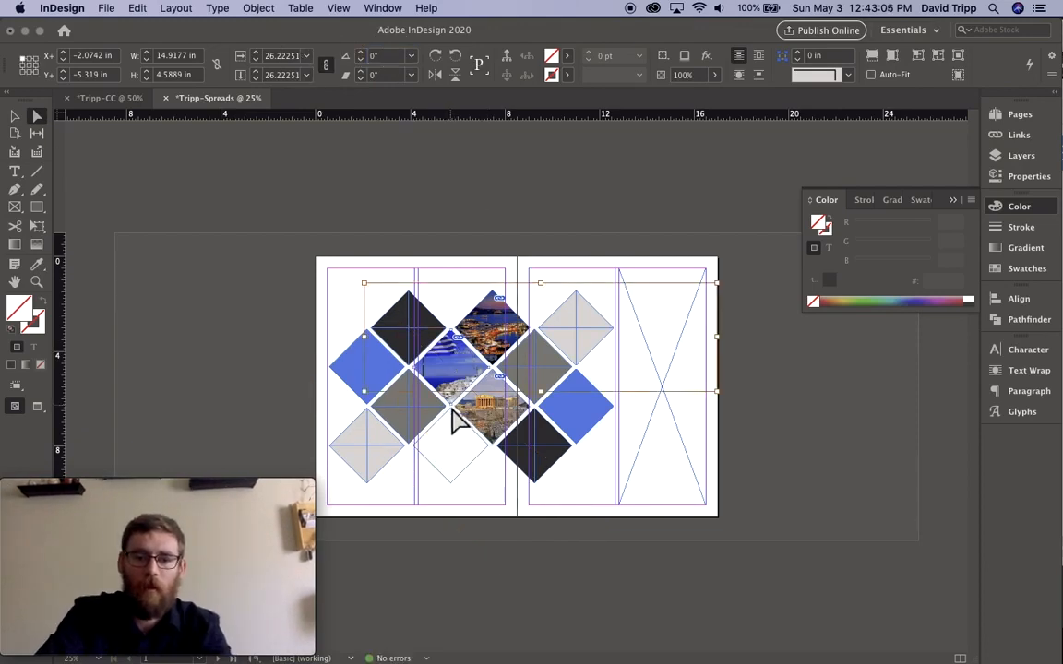
Step: Move the upright image down and to the left until it covers the lowest photo diamond
key(Down)
key(Down)
key(Down)
key(Down)
key(Down)
key(Down)
key(Down)
key(Down)
key(Down)
key(Down)
key(Down)
key(Down)
key(Down)
key(Down)
key(Down)
key(Down)
key(Down)
key(Down)
key(Down)
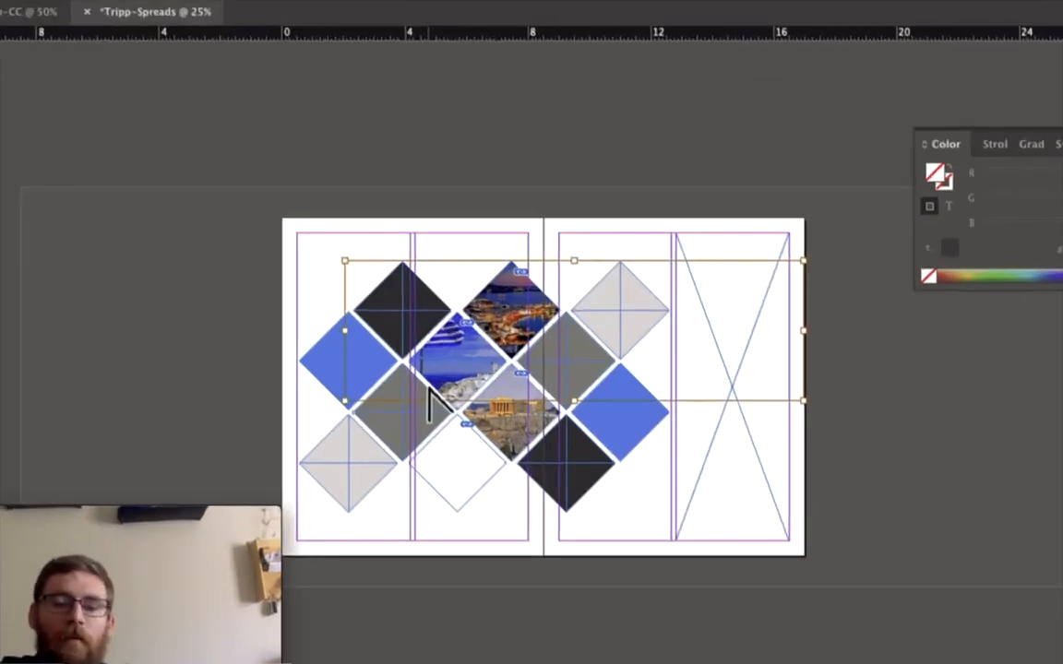
key(super+=)
scroll(473, 352, down, 5)
scroll(473, 353, left, 3)
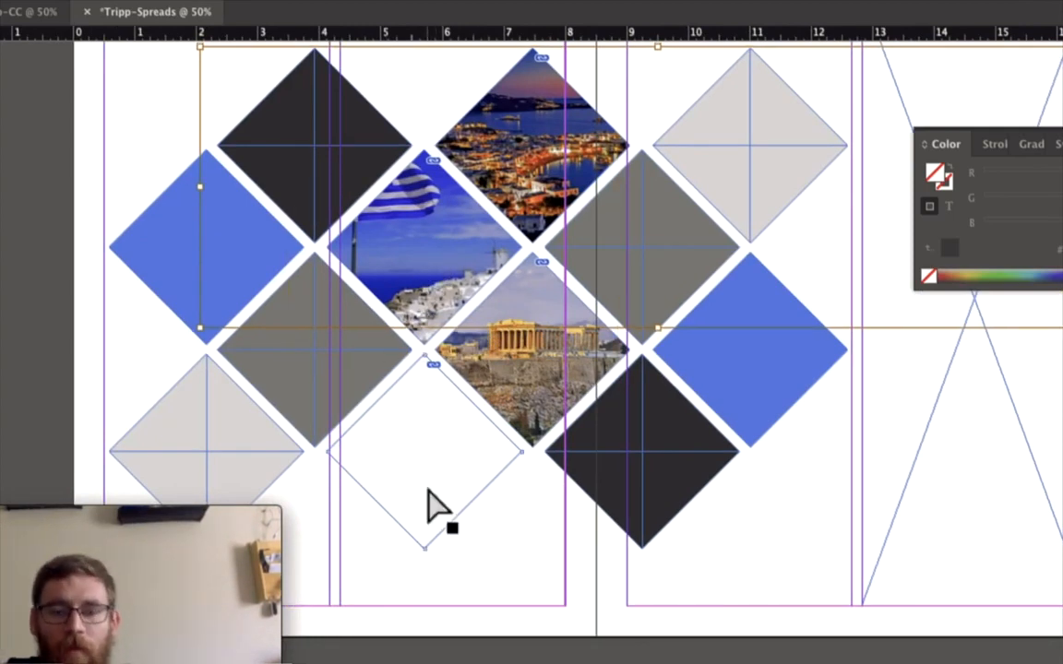
key(Down)
key(Down)
key(Down)
key(Down)
key(Down)
key(Down)
key(Down)
key(Down)
key(Down)
key(Down)
key(Down)
key(Down)
key(Down)
key(Down)
key(Down)
key(Down)
key(Down)
key(Down)
key(Down)
key(Down)
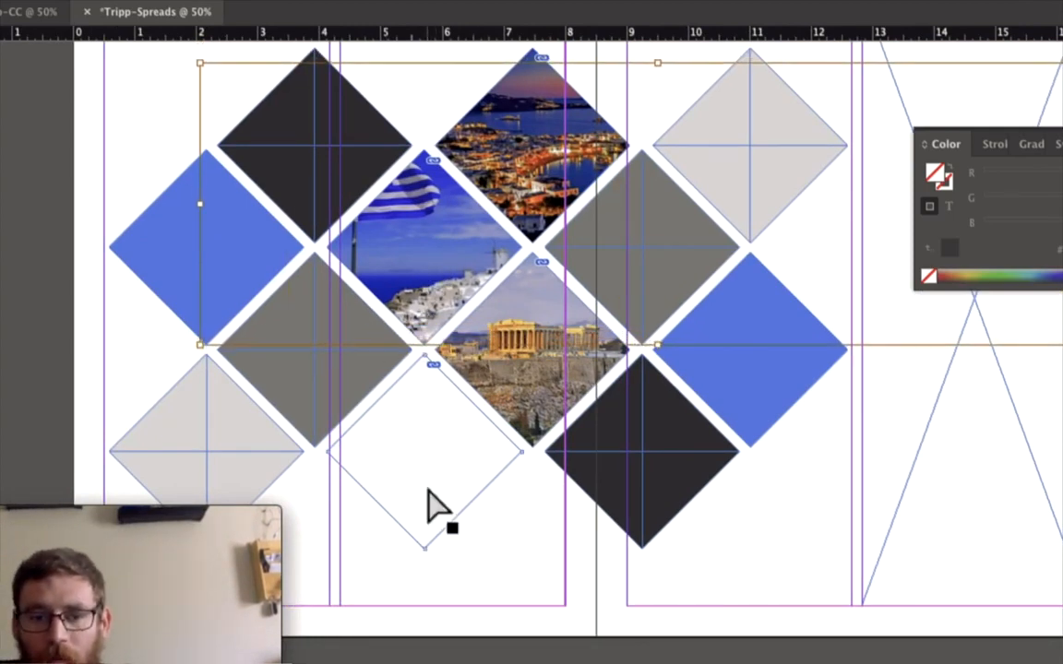
key(Down)
key(Down)
key(Down)
key(Down)
key(Down)
key(Down)
key(Down)
key(Down)
key(Down)
key(Down)
key(Down)
key(Down)
key(Down)
key(Down)
key(Down)
key(Down)
key(Down)
key(Down)
key(Down)
key(Down)
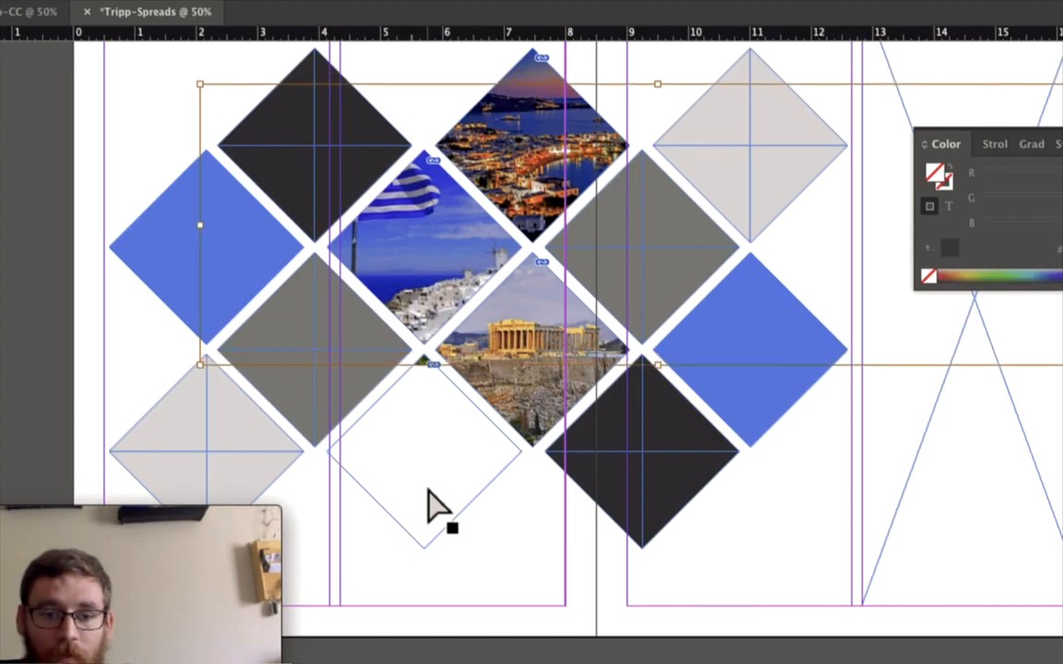
key(Down)
key(Down)
key(Down)
key(Down)
key(Down)
key(Down)
key(Down)
key(Down)
key(Down)
key(Down)
key(Down)
key(Down)
key(Down)
key(Down)
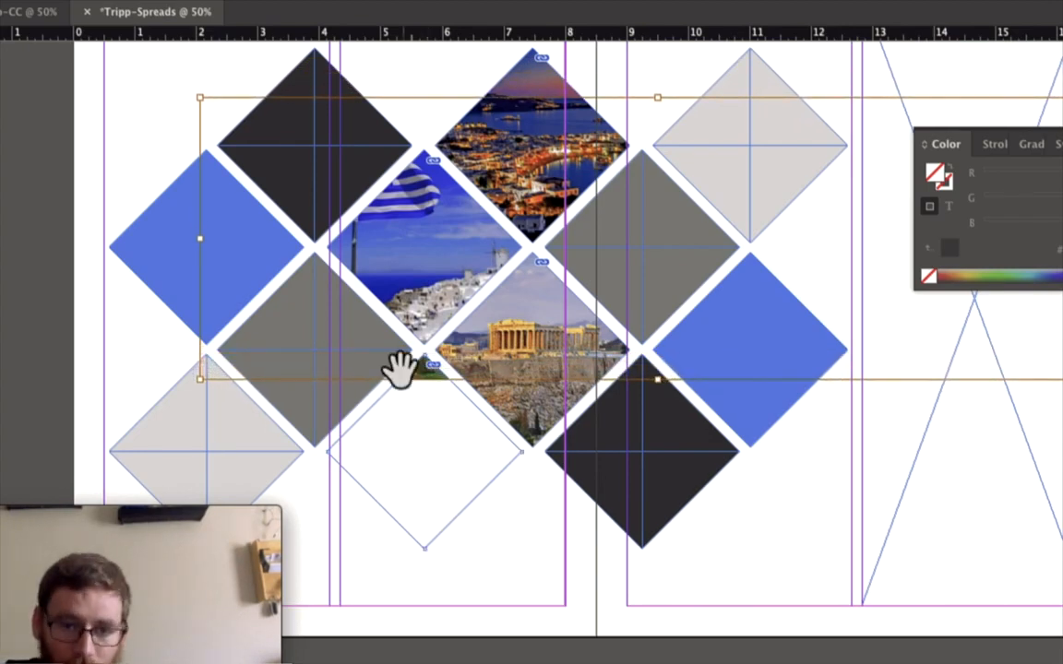
drag(417, 378, 346, 520)
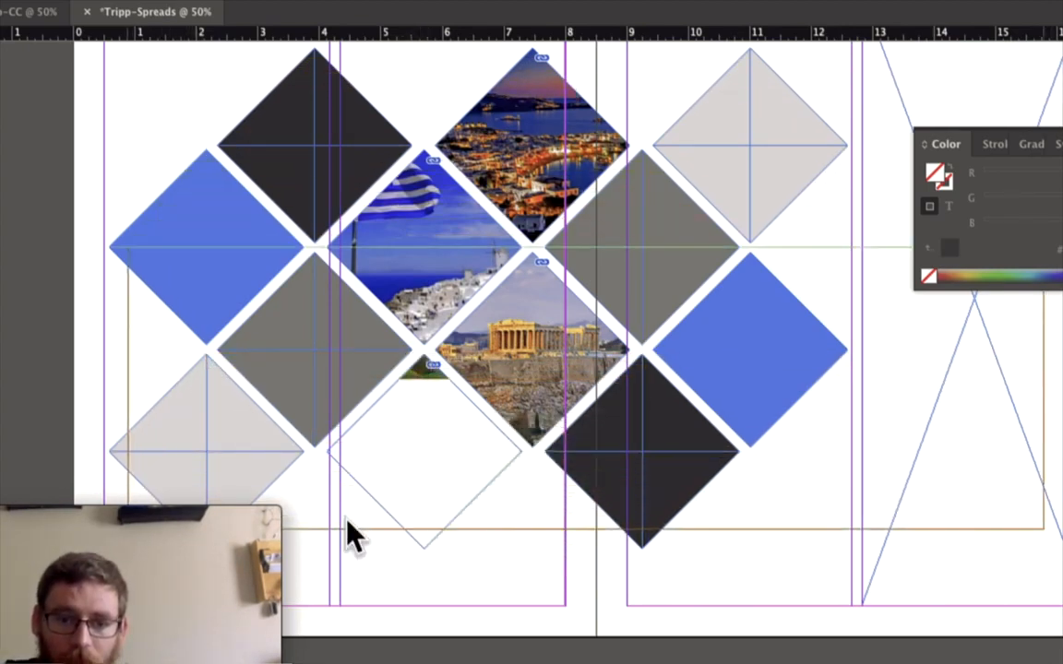
drag(432, 473, 403, 498)
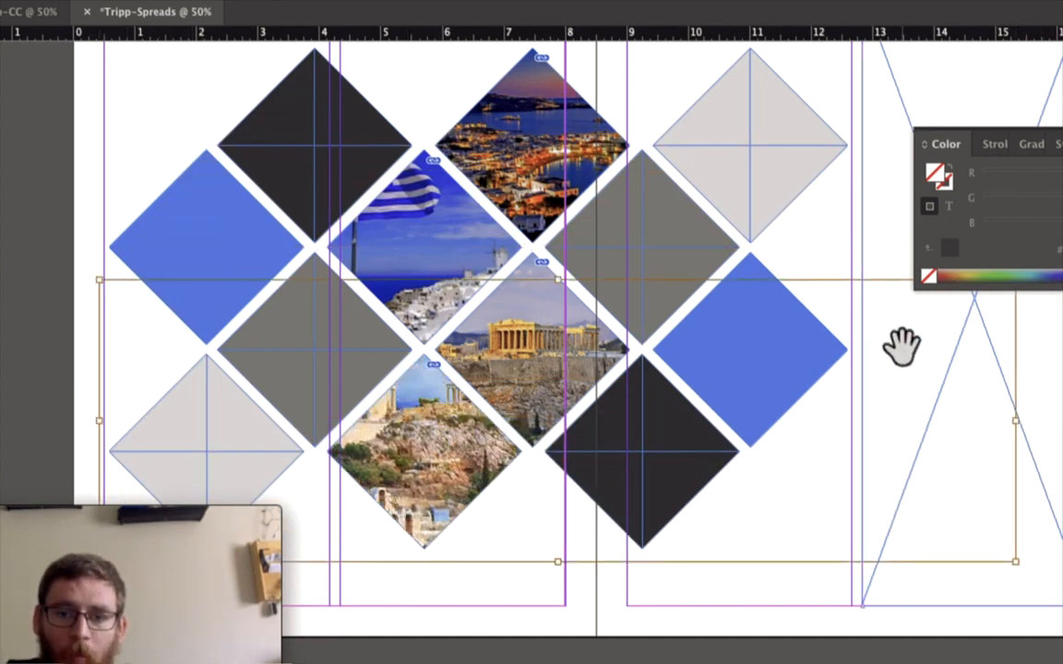
Step: Scale the lowest diamond's image down to about 23.9%, reposition it to show the temple on the hill, and deselect it
drag(1015, 561, 935, 535)
drag(466, 452, 451, 505)
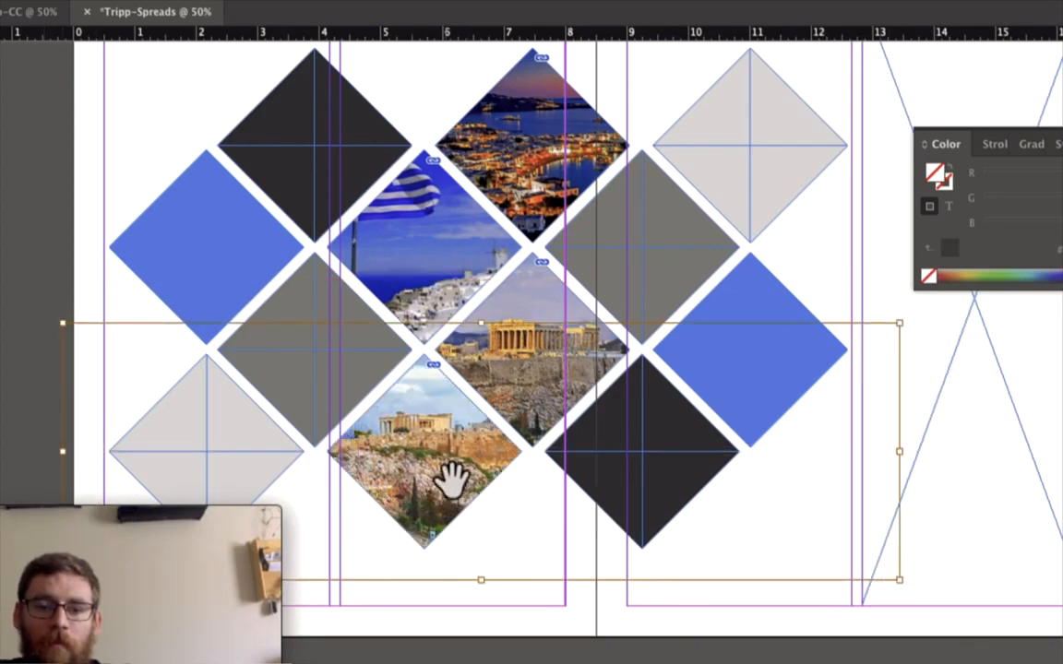
key(super+minus)
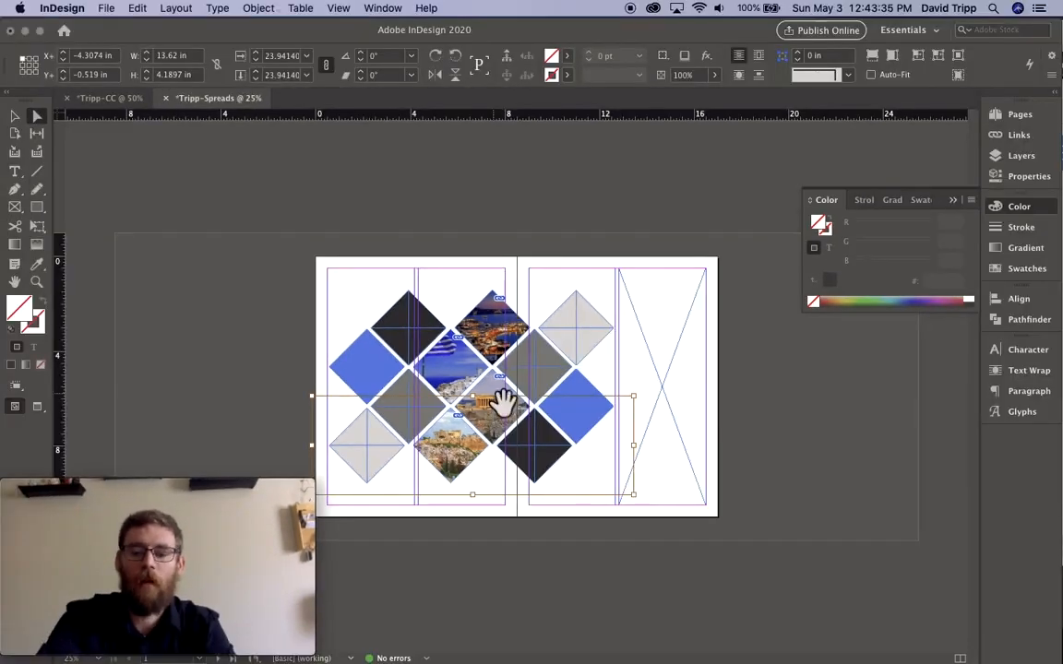
key(super+equal)
scroll(494, 408, right, 5)
scroll(494, 408, down, 2)
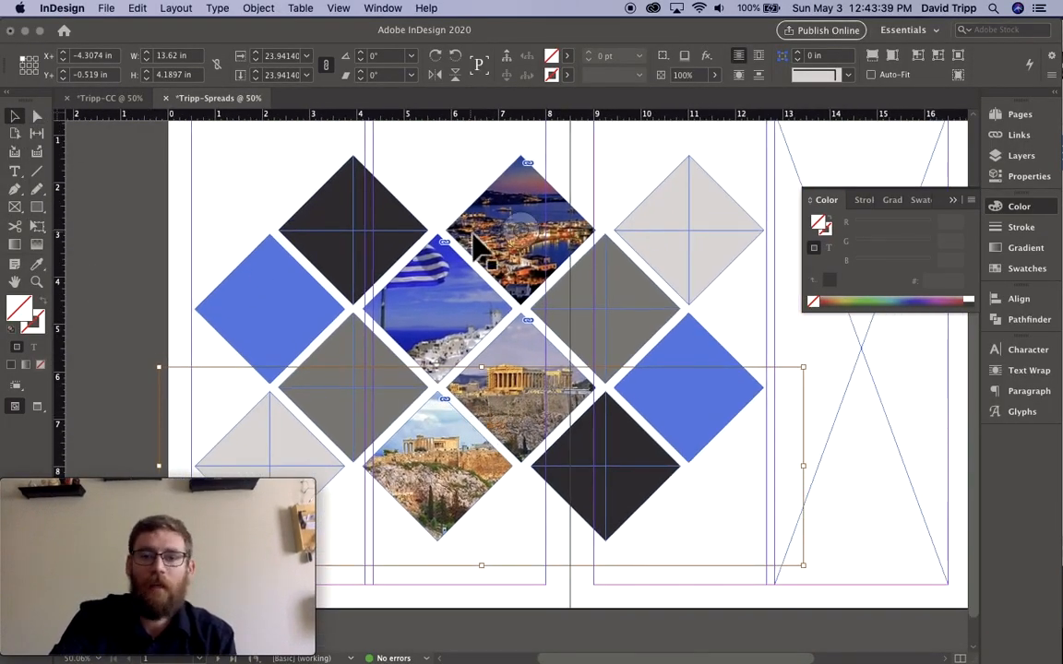
scroll(471, 232, right, 5)
scroll(471, 233, up, 2)
click(470, 232)
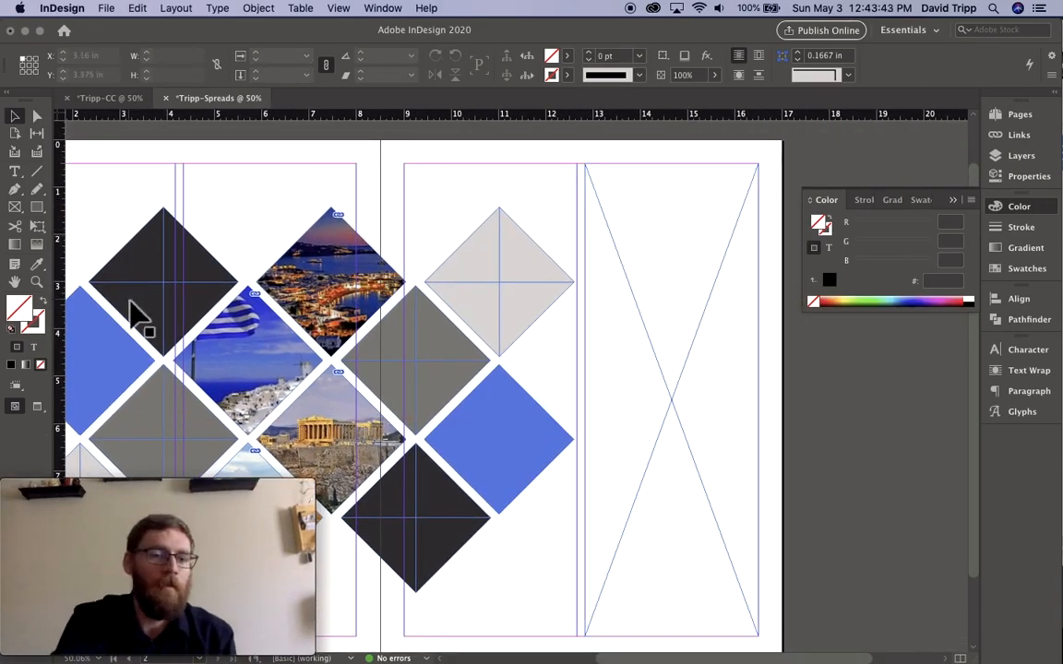
Step: Enter the heading TRAVEL TO GREECE in the empty frame in the spread's rightmost column and select the heading
key(t)
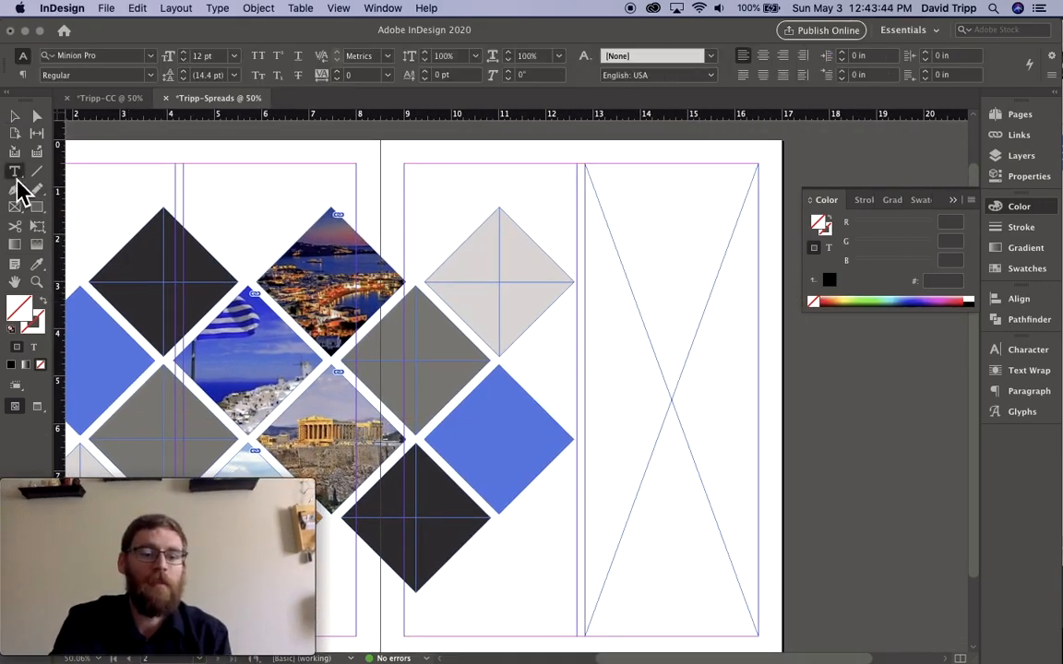
click(610, 242)
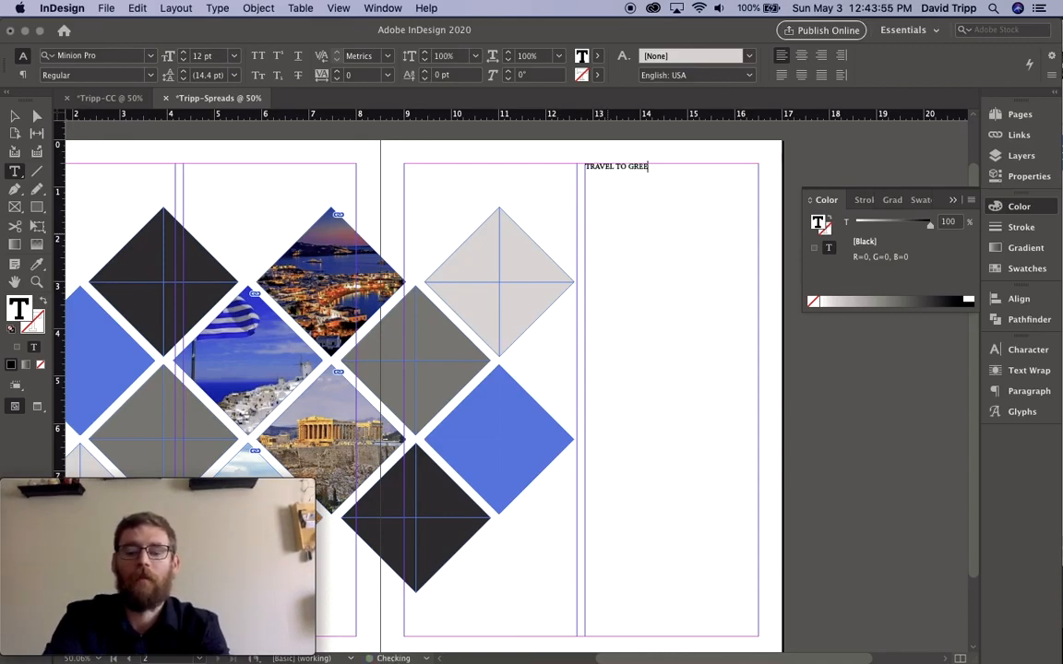
key(super+a)
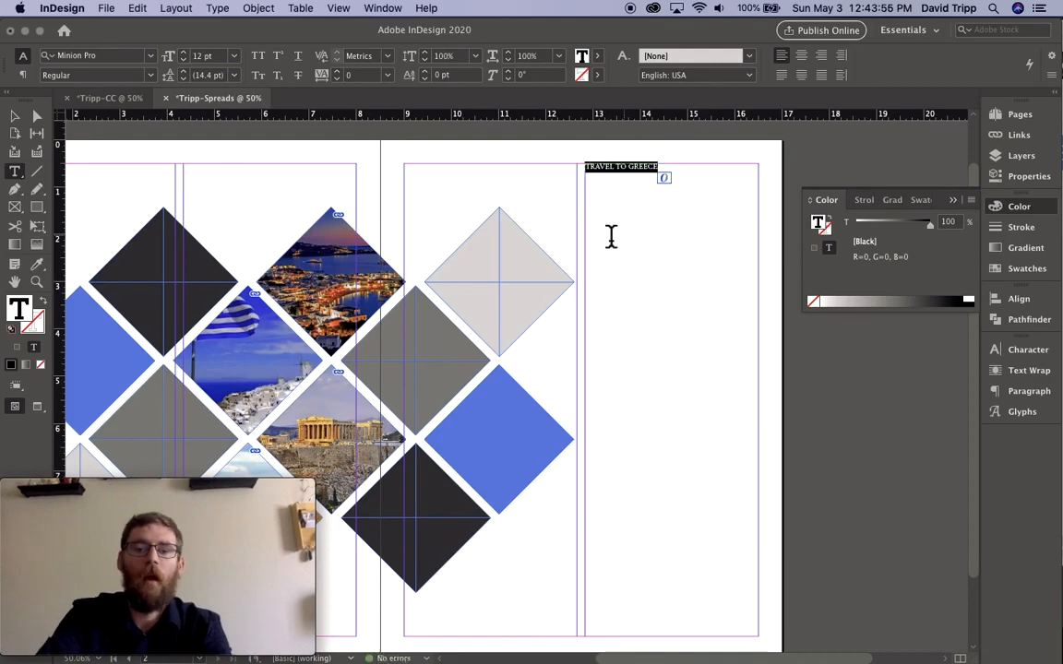
Step: Browse the installed fonts and set the selected heading in Rockwell Extra Bold
click(152, 76)
click(108, 96)
click(152, 57)
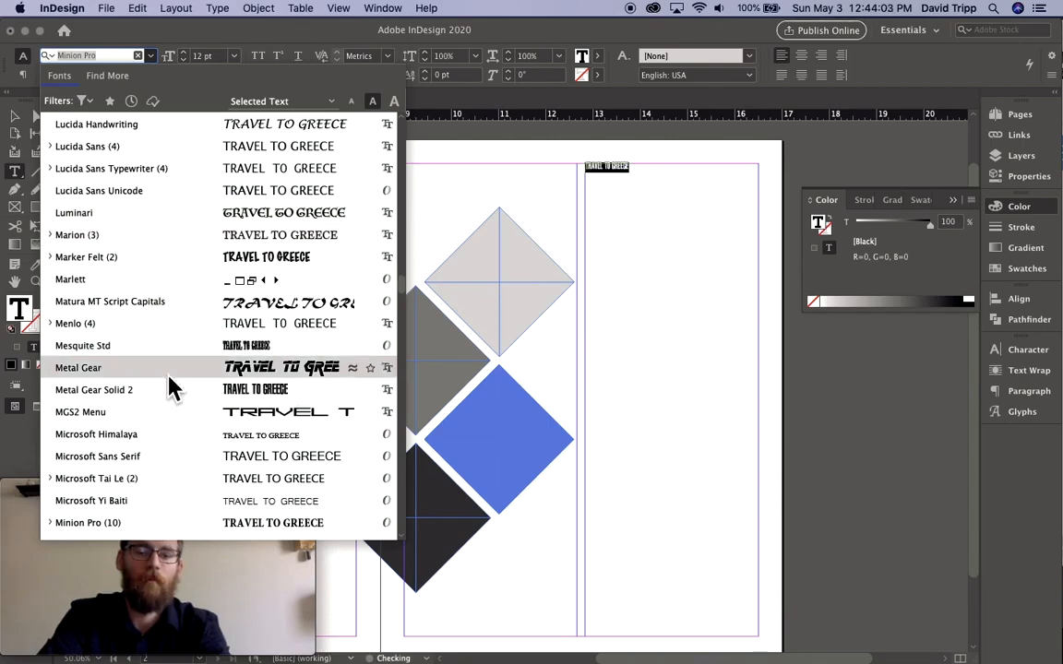
scroll(171, 388, down, 3)
scroll(171, 388, down, 8)
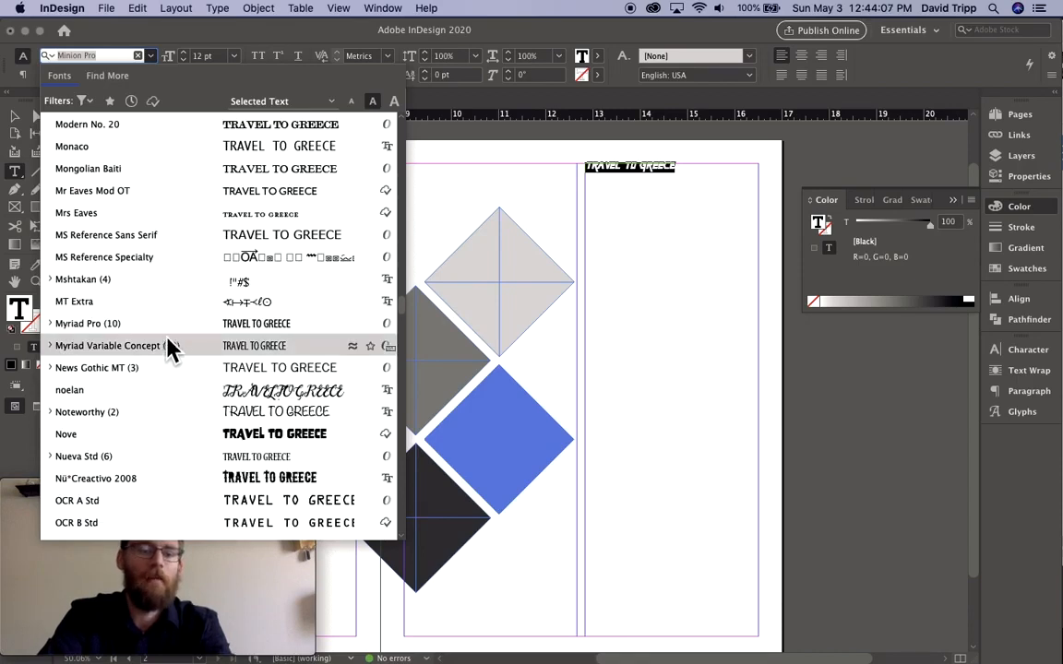
scroll(171, 424, down, 2)
scroll(170, 424, down, 3)
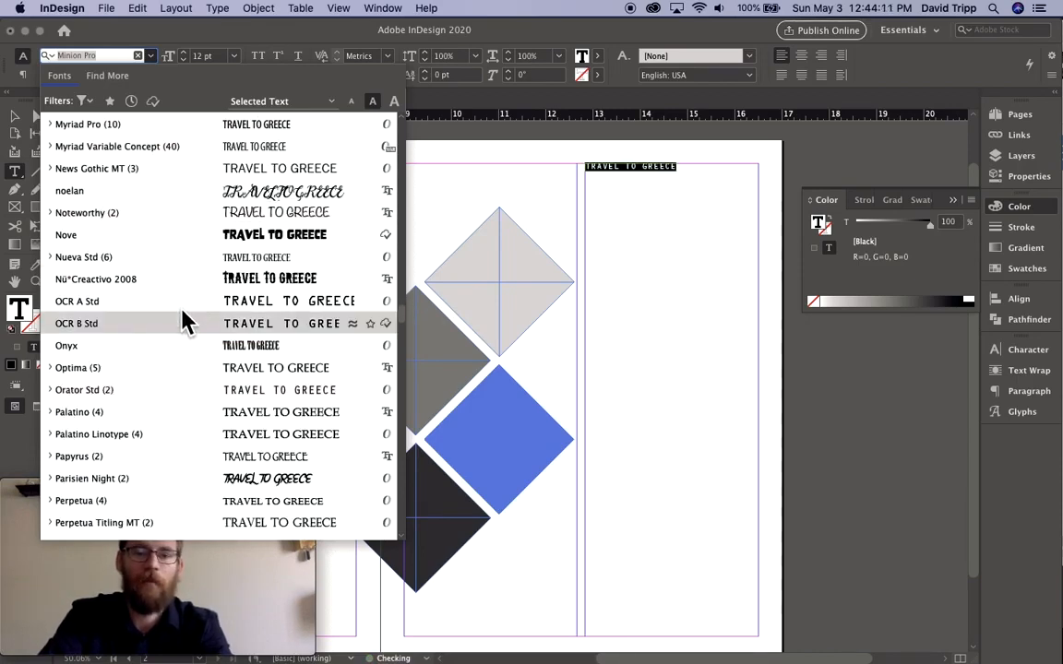
scroll(184, 330, down, 3)
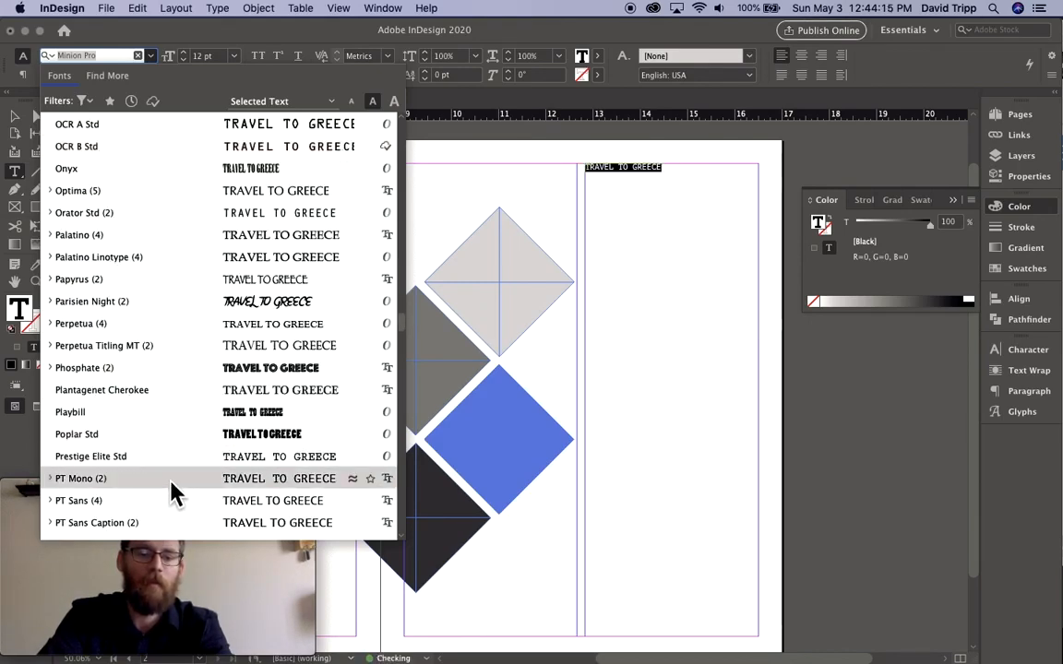
scroll(171, 451, down, 2)
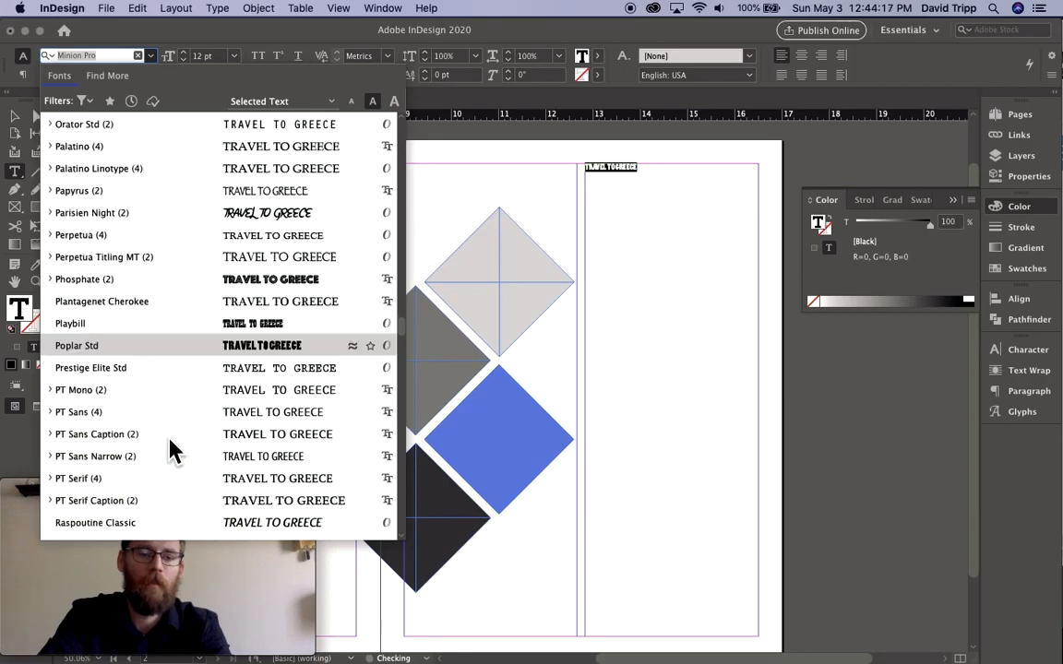
scroll(171, 451, down, 5)
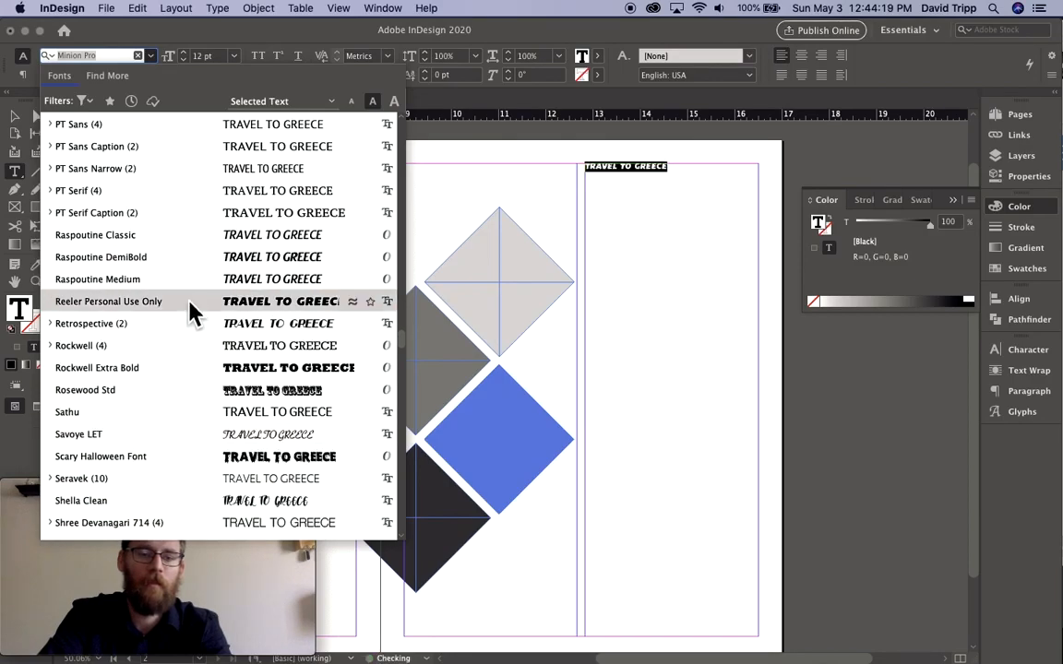
click(199, 367)
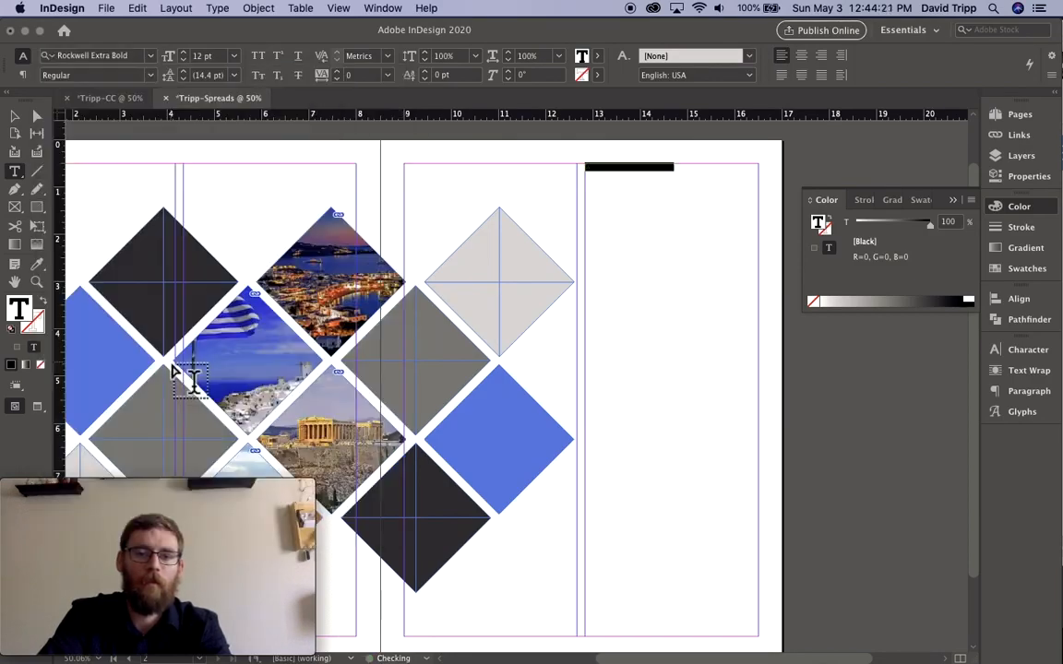
Step: Enlarge the TRAVEL TO GREECE heading to 23 pt so that it spans the column width
click(189, 54)
click(189, 54)
click(189, 54)
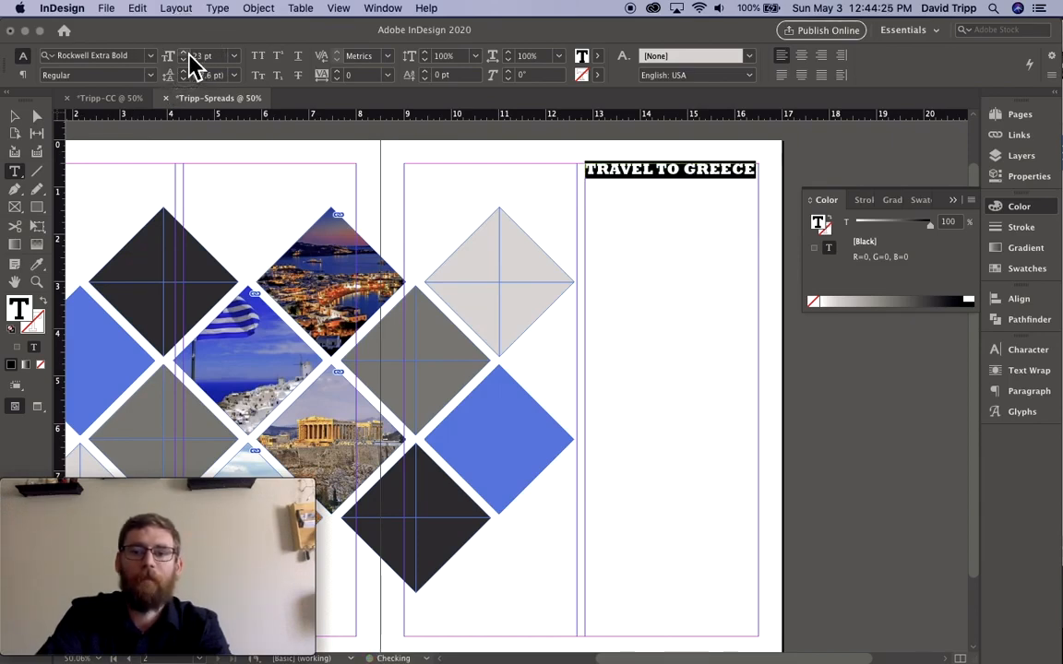
click(189, 54)
click(183, 61)
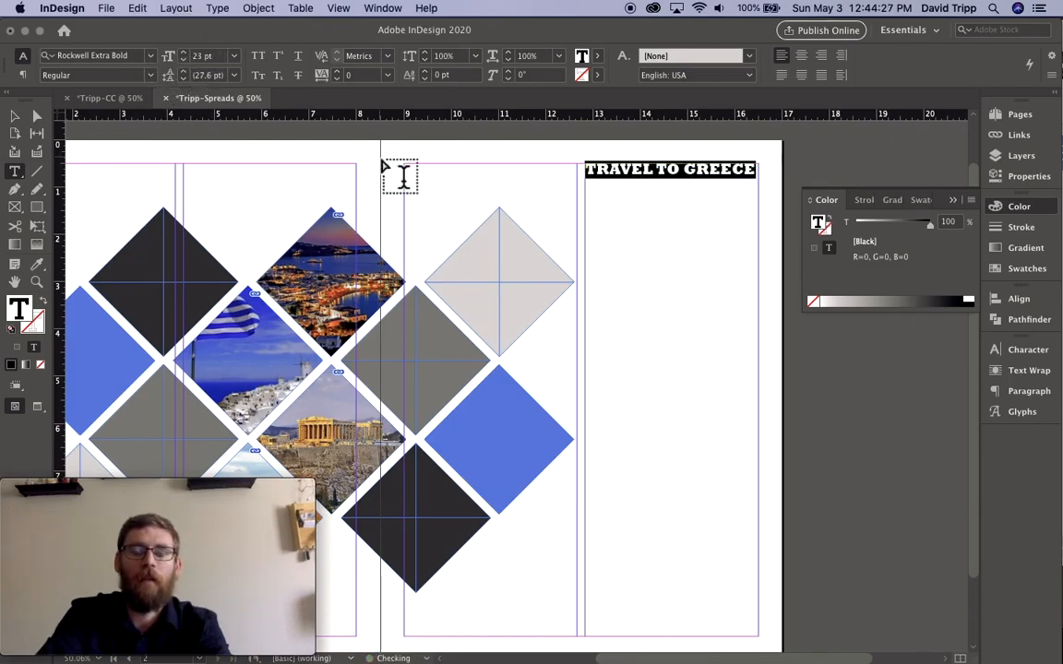
Step: Copy the paragraphs under "Why visit Greece?" from the greeka.com page in Chrome and paste them on a new line below the heading in InDesign
click(708, 300)
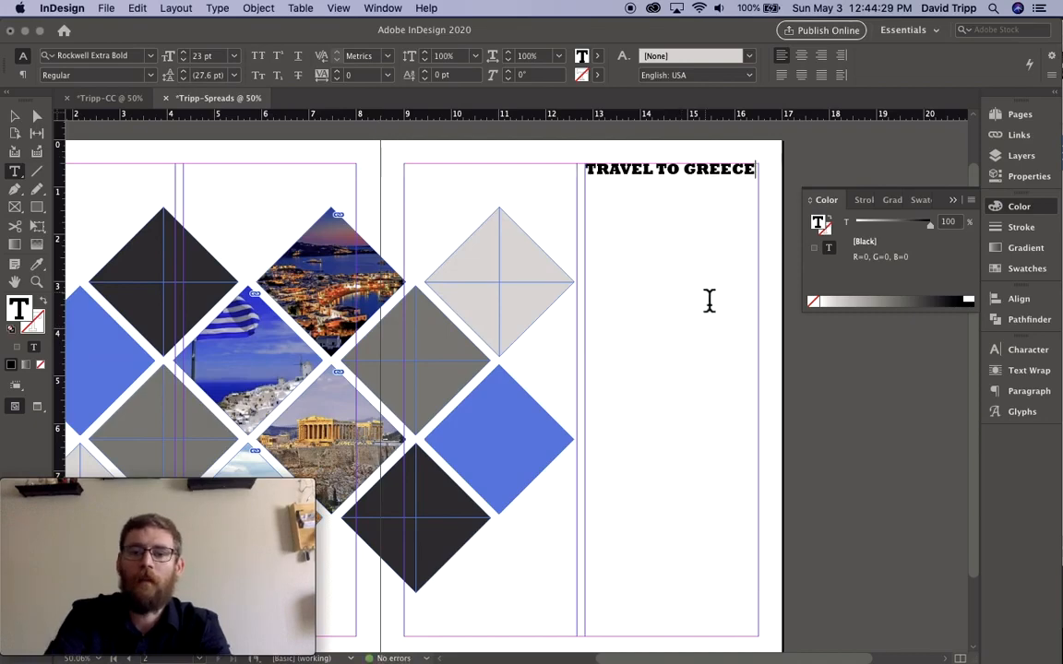
key(Return)
mouse_move(598, 660)
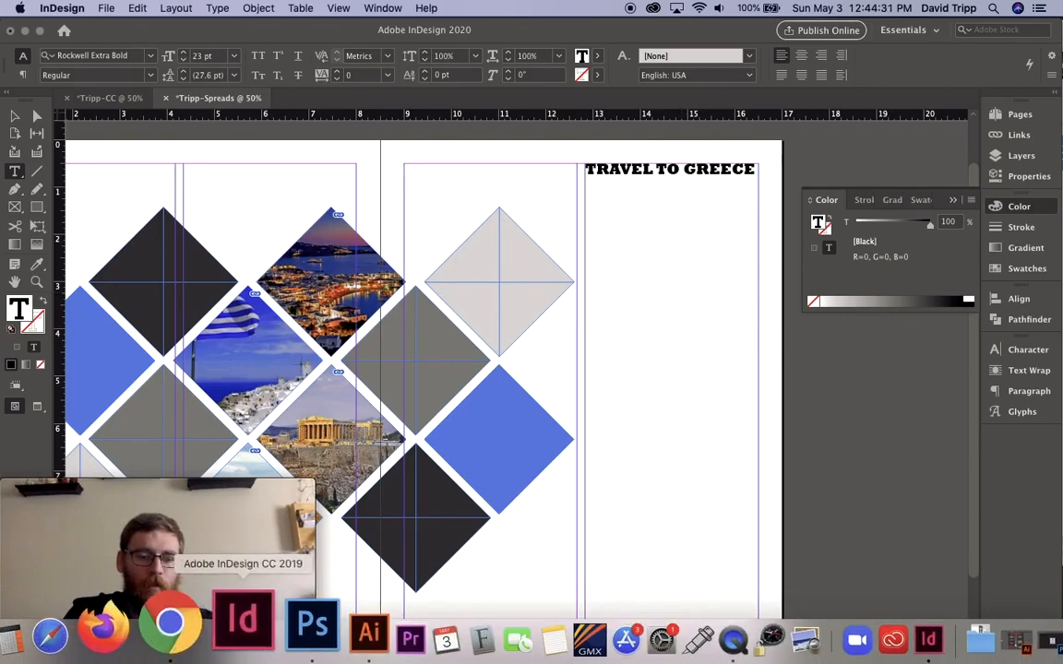
click(168, 623)
click(274, 355)
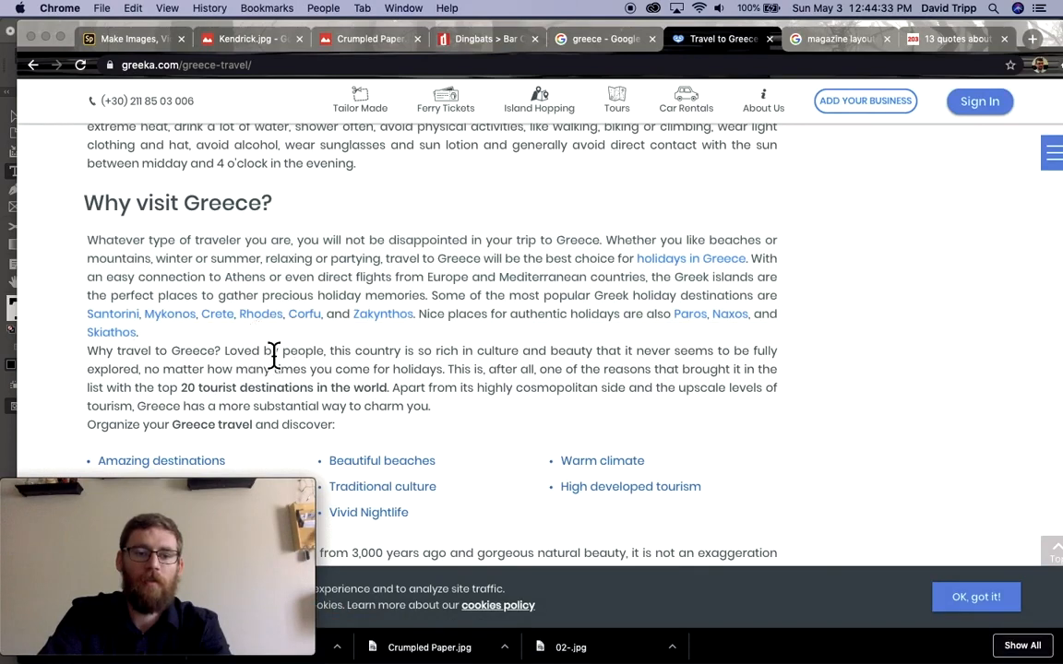
drag(360, 434, 88, 240)
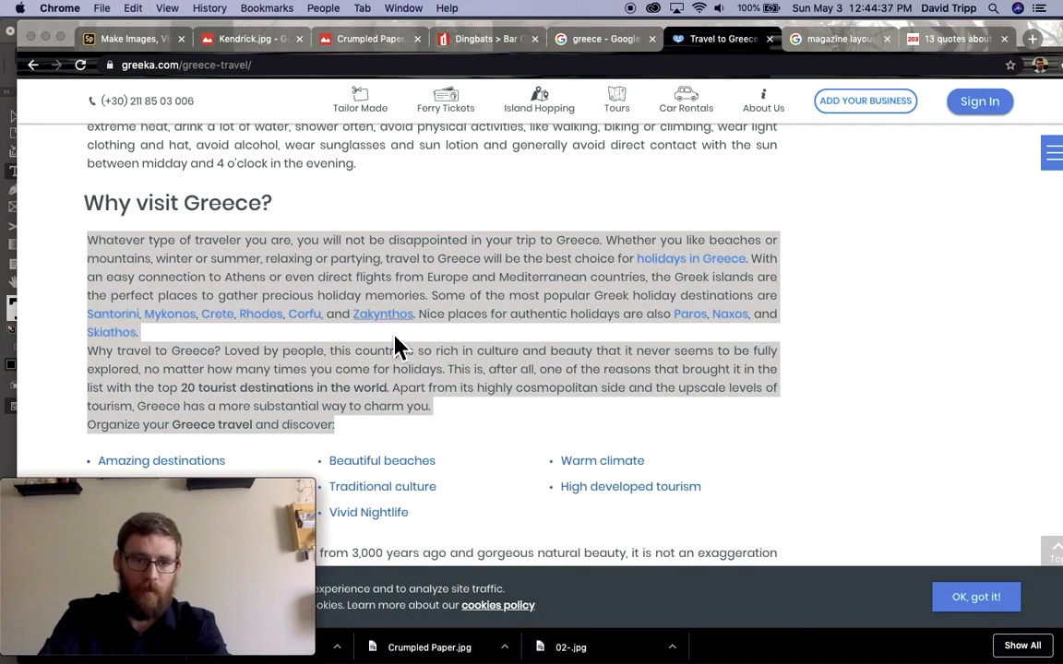
mouse_move(394, 660)
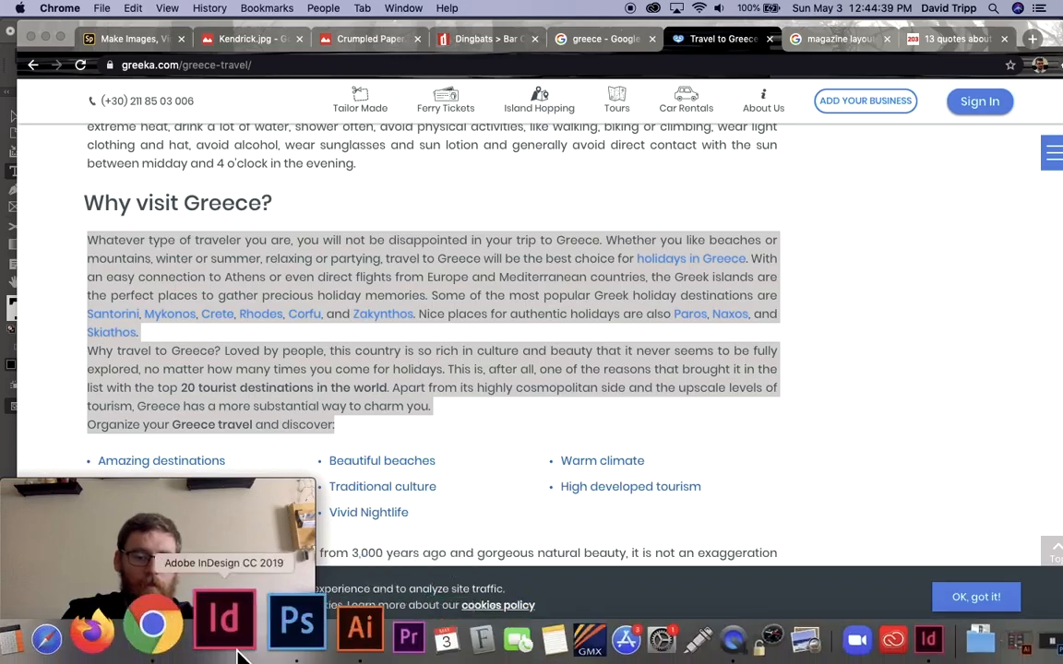
click(868, 638)
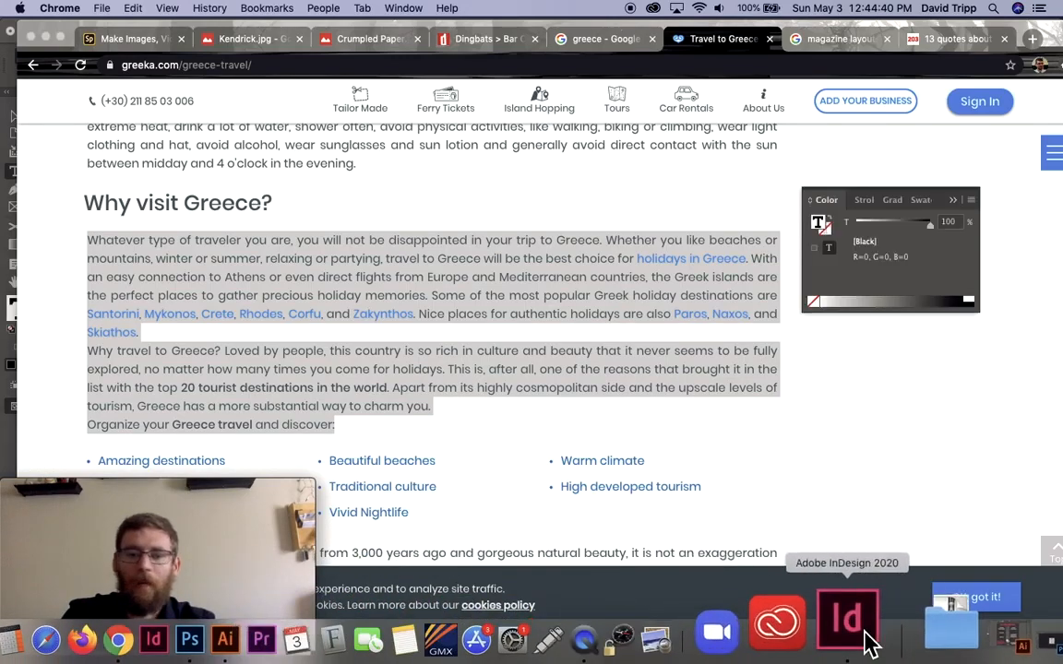
key(super+v)
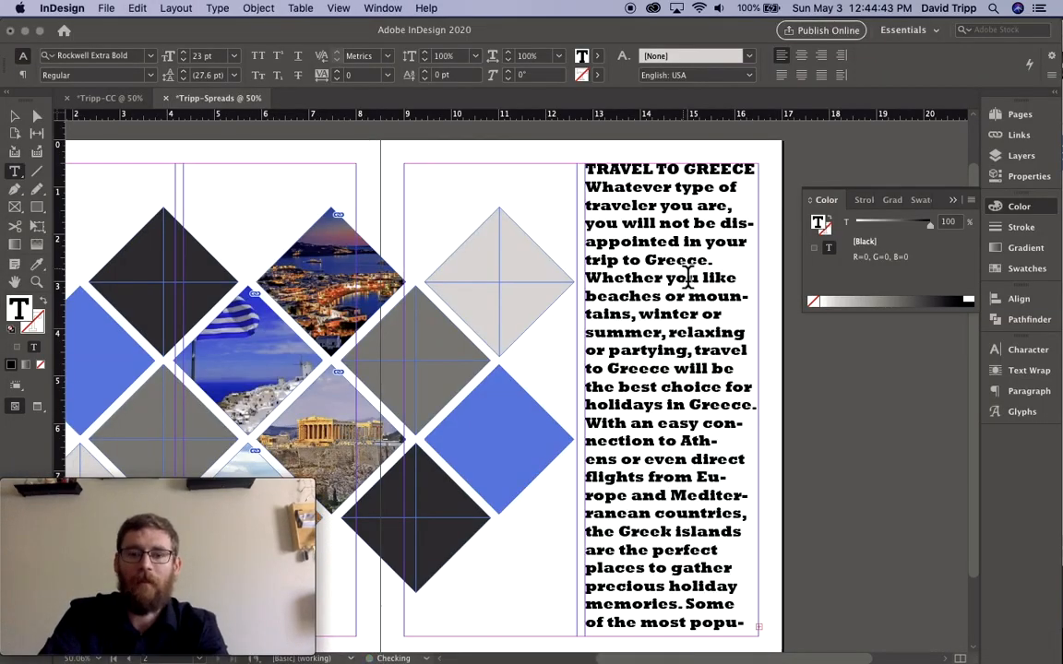
Step: Try to shrink the body text by selecting its last visible lines and reducing them to 8 pt
click(585, 177)
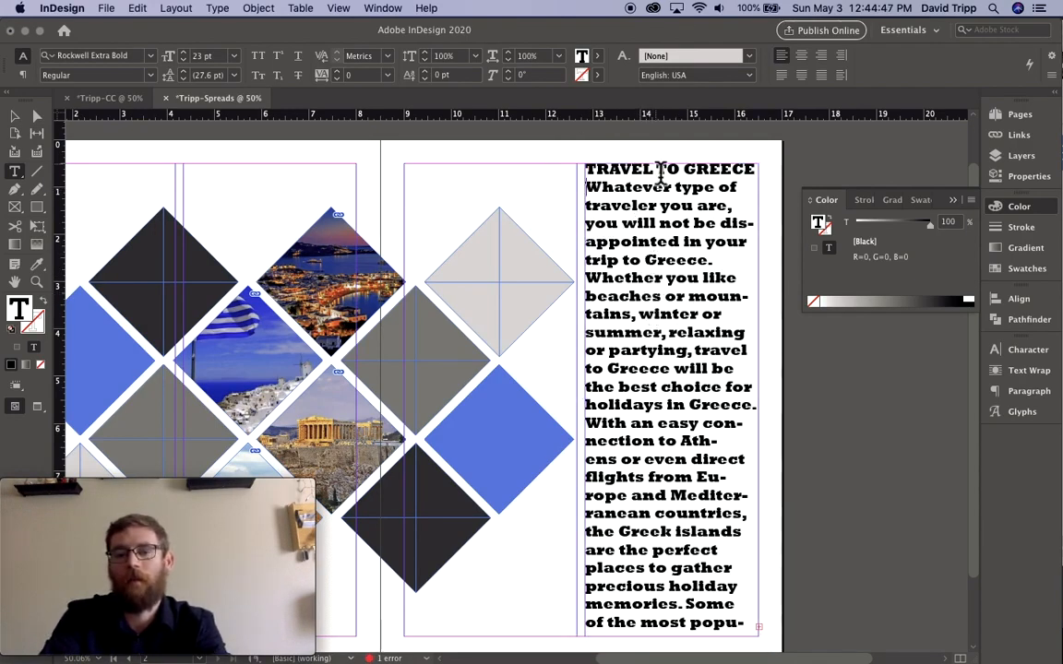
double_click(612, 171)
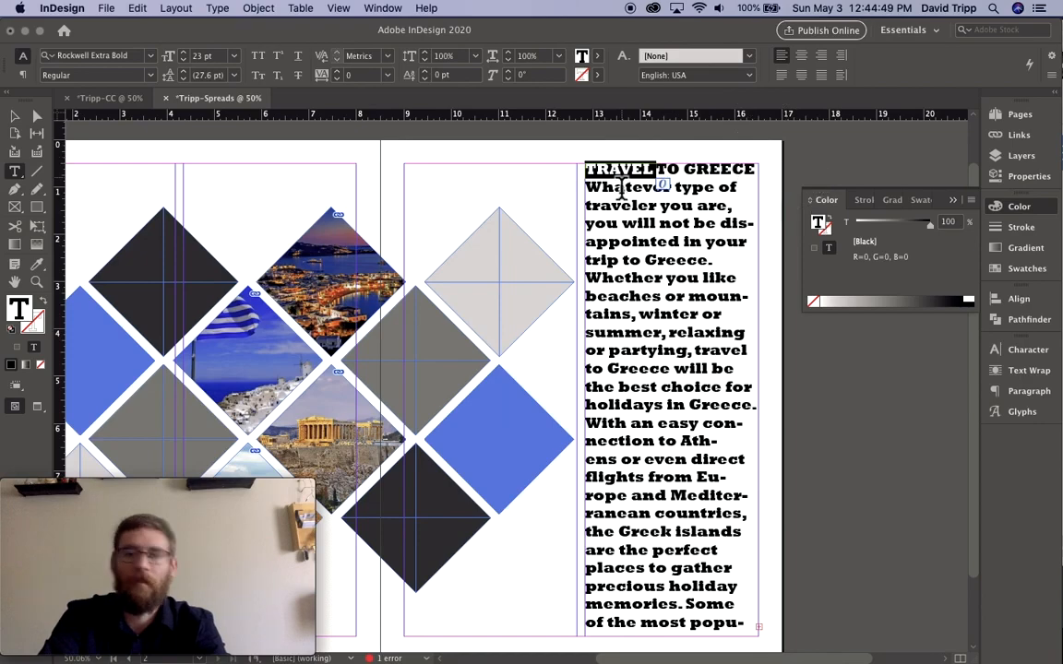
click(588, 181)
drag(585, 181, 761, 636)
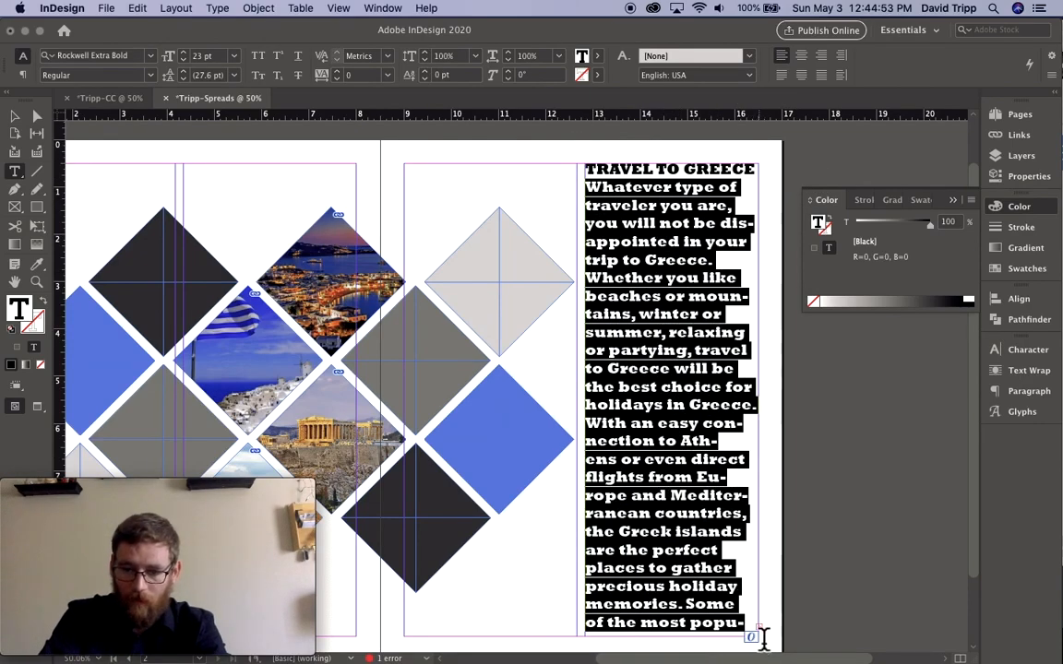
click(684, 572)
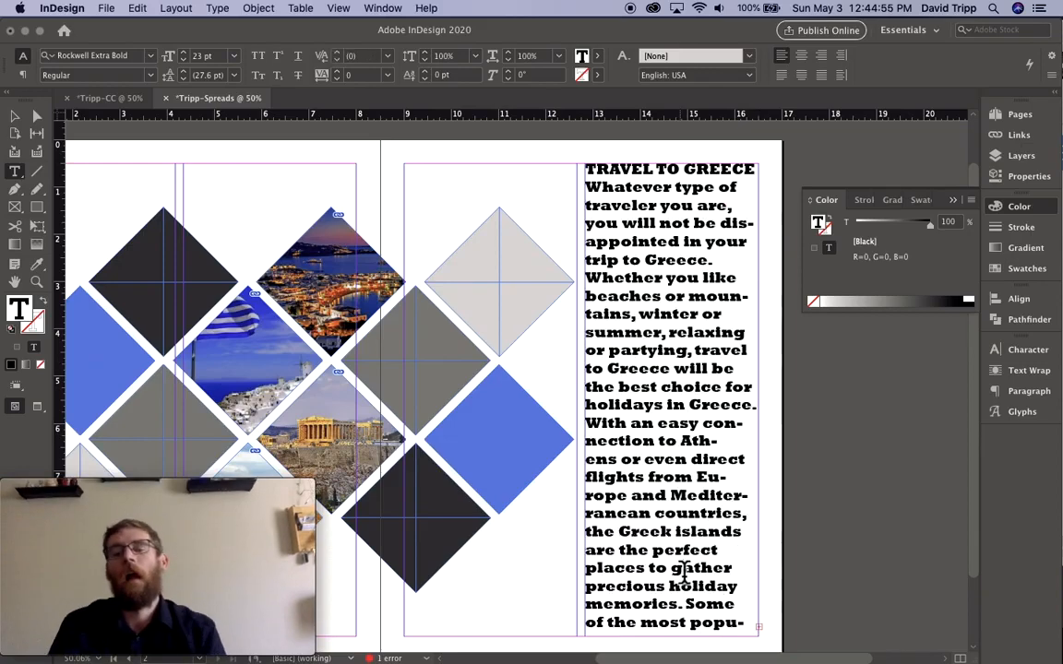
drag(584, 506, 818, 636)
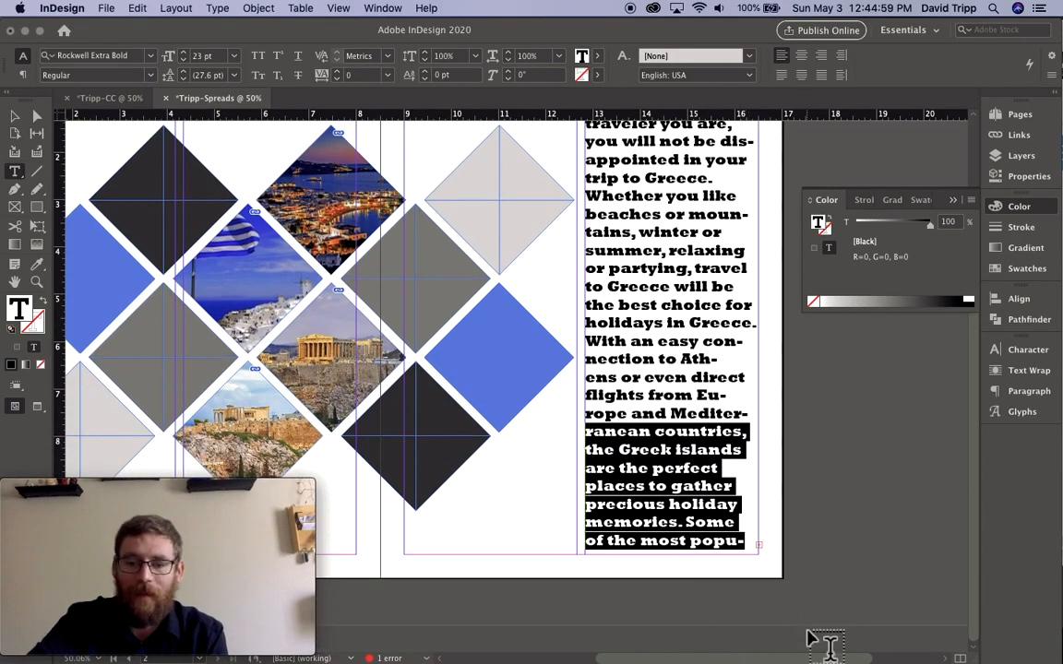
click(183, 60)
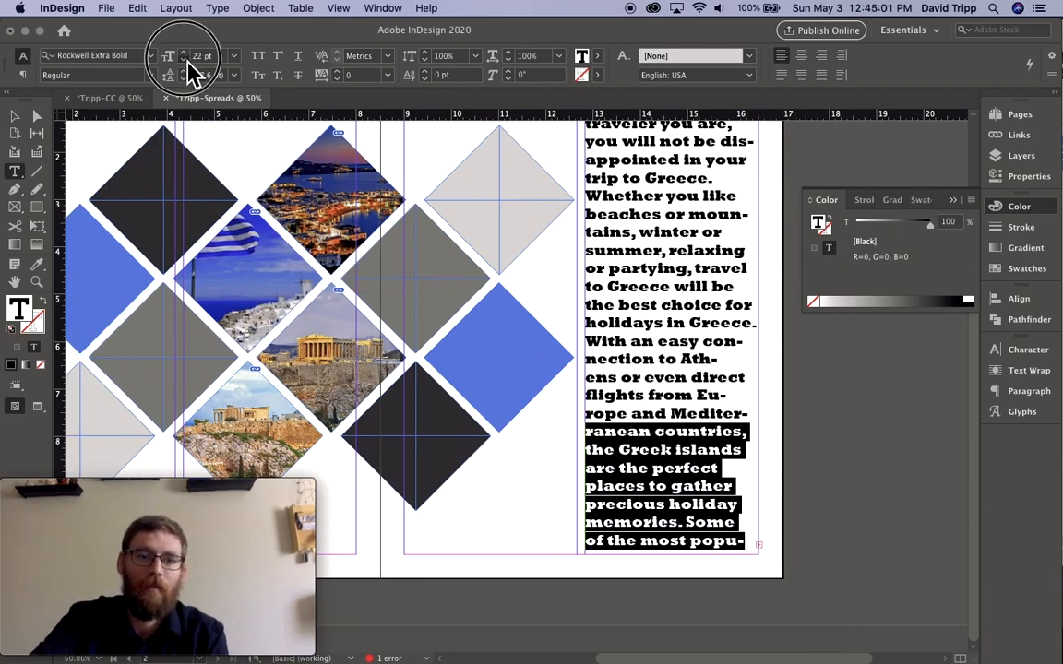
click(183, 60)
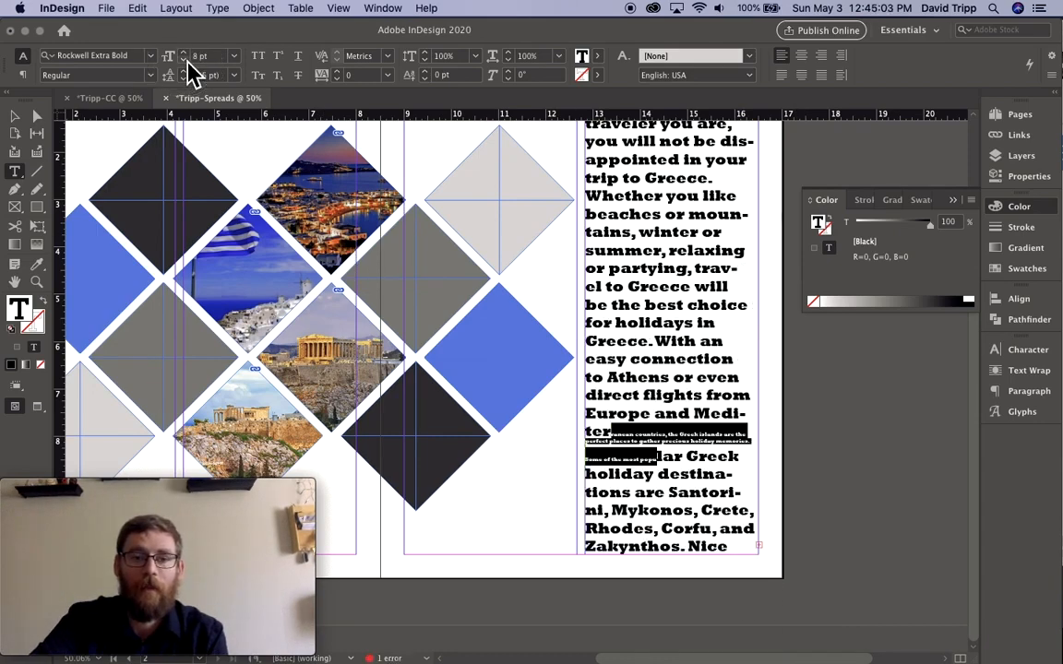
click(688, 544)
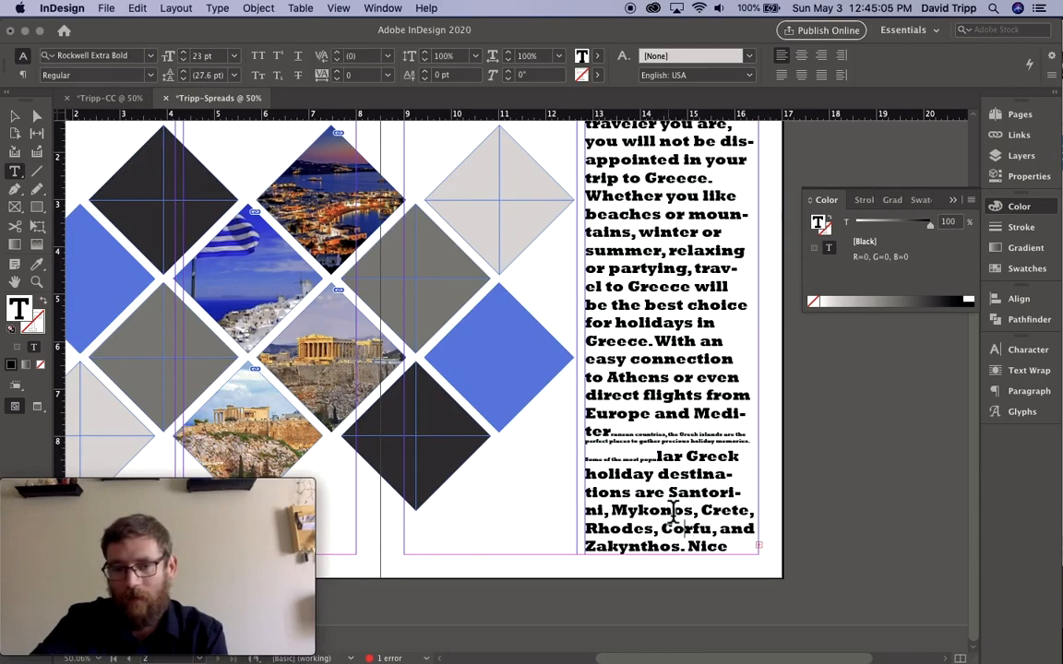
Step: Select all the text in the column, including the overset part, and set its size to 12 pt
triple_click(674, 511)
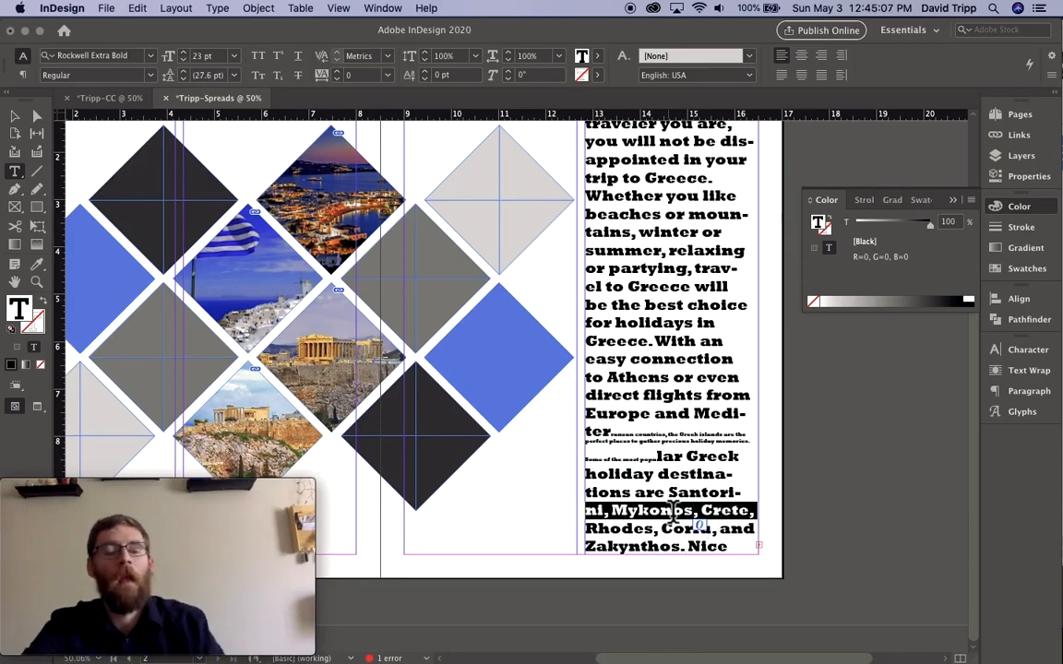
key(super+a)
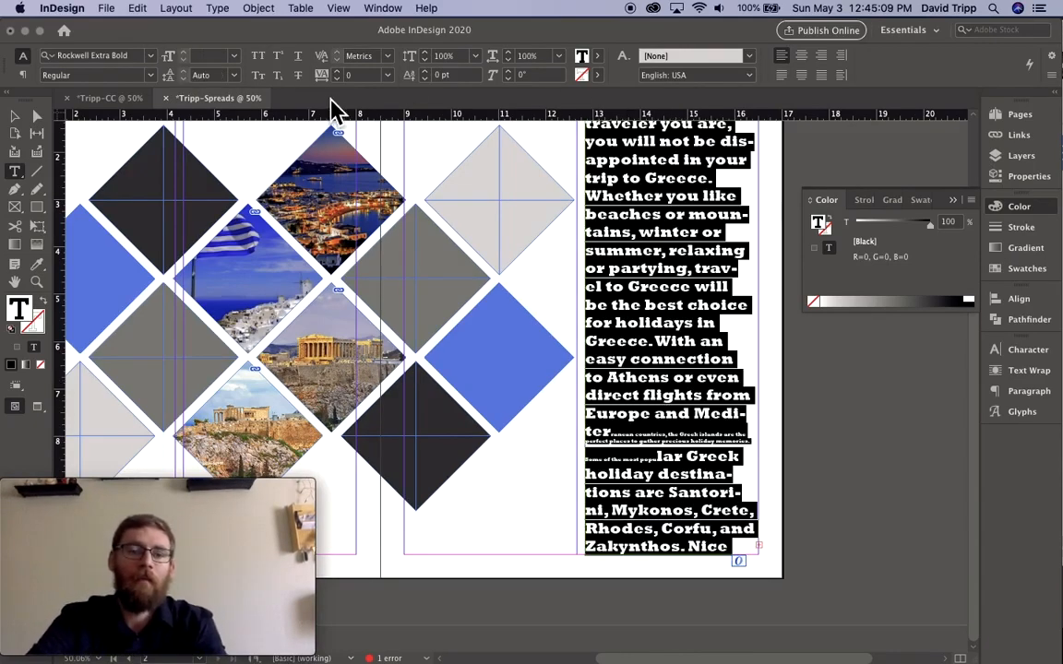
click(201, 56)
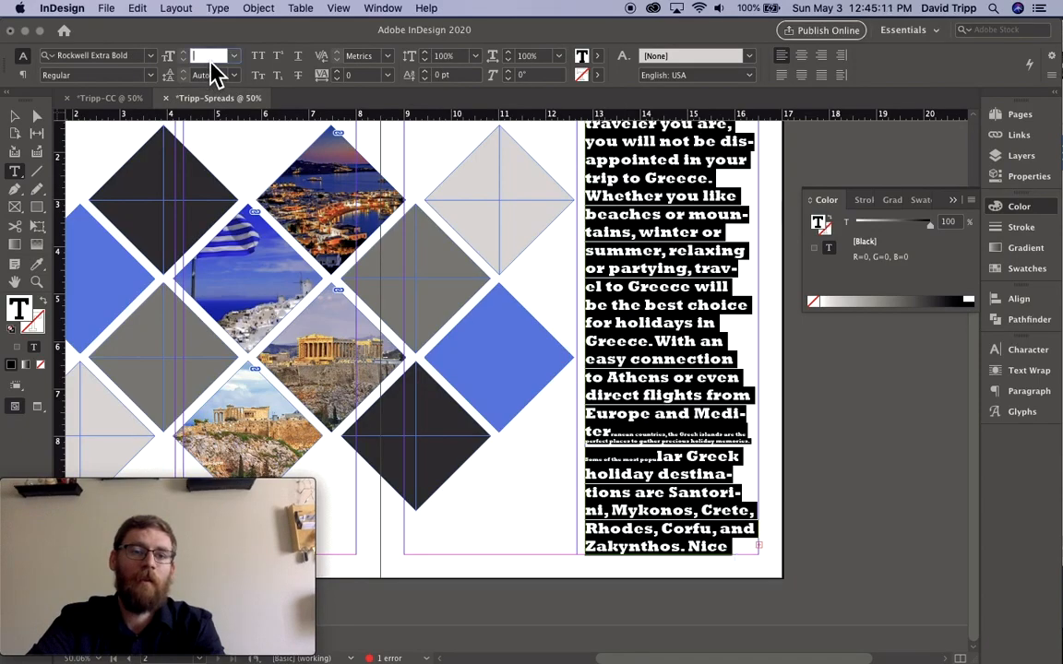
text(12)
key(Return)
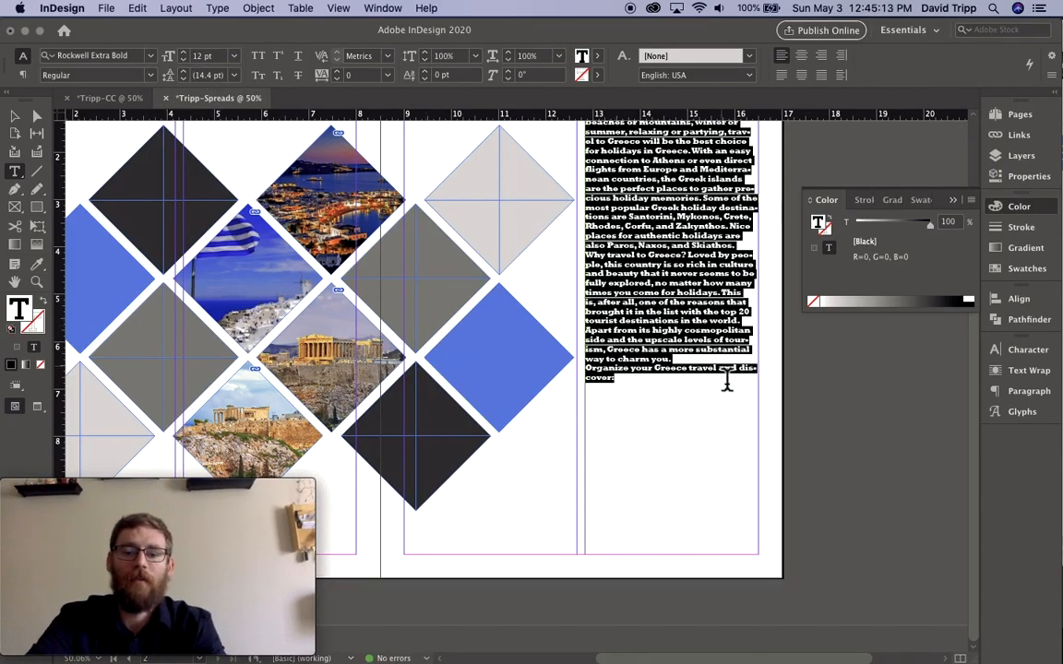
Step: Select only the TRAVEL TO GREECE heading line and set its size to 23 pt
scroll(726, 380, up, 5)
click(685, 295)
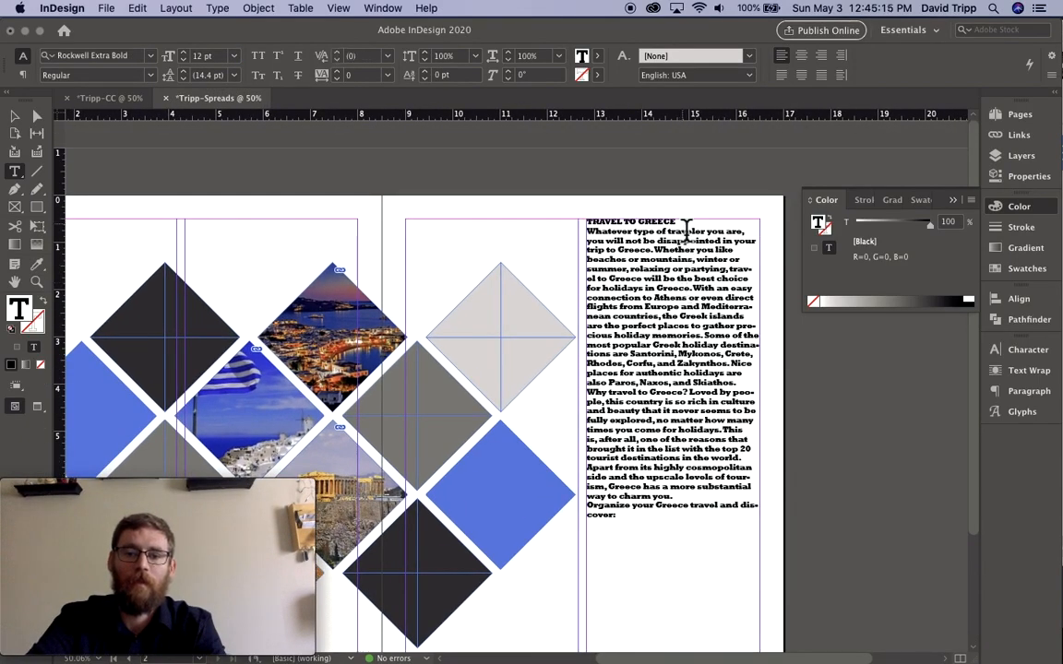
drag(681, 222, 562, 221)
click(196, 56)
text(22)
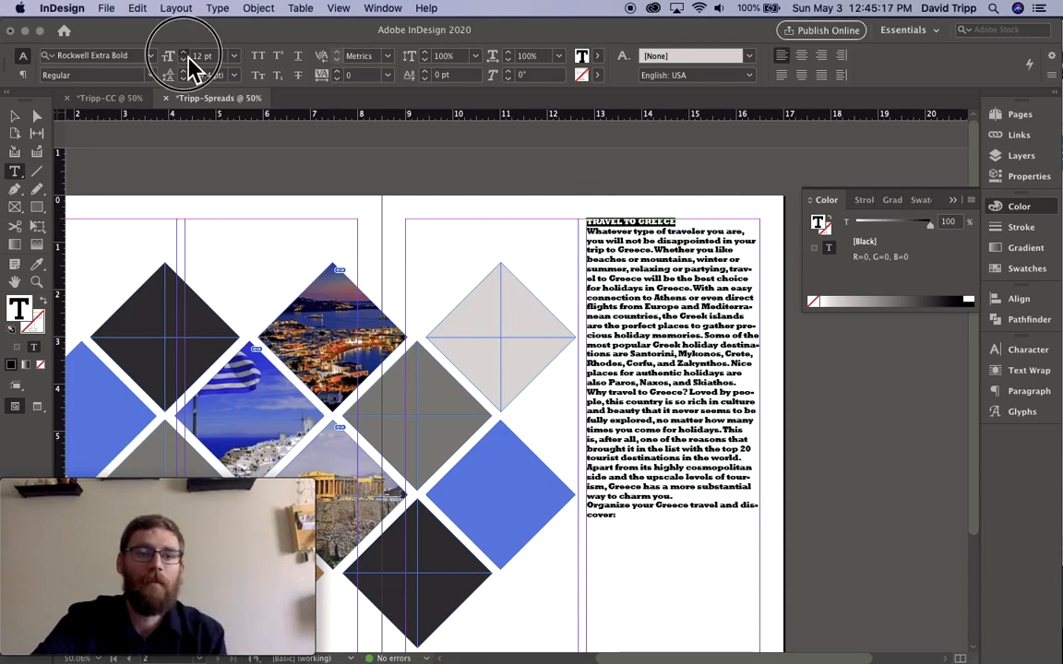
key(Return)
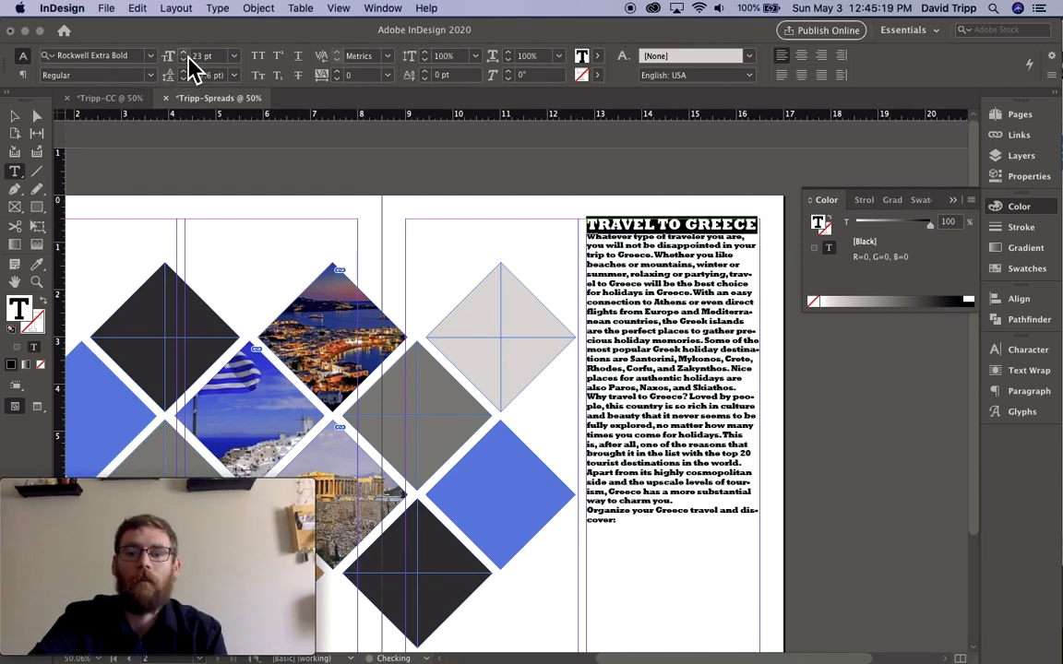
Step: Select all the body text below the TRAVEL TO GREECE heading and set its font to Minion Pro Regular
drag(650, 535, 522, 240)
click(120, 57)
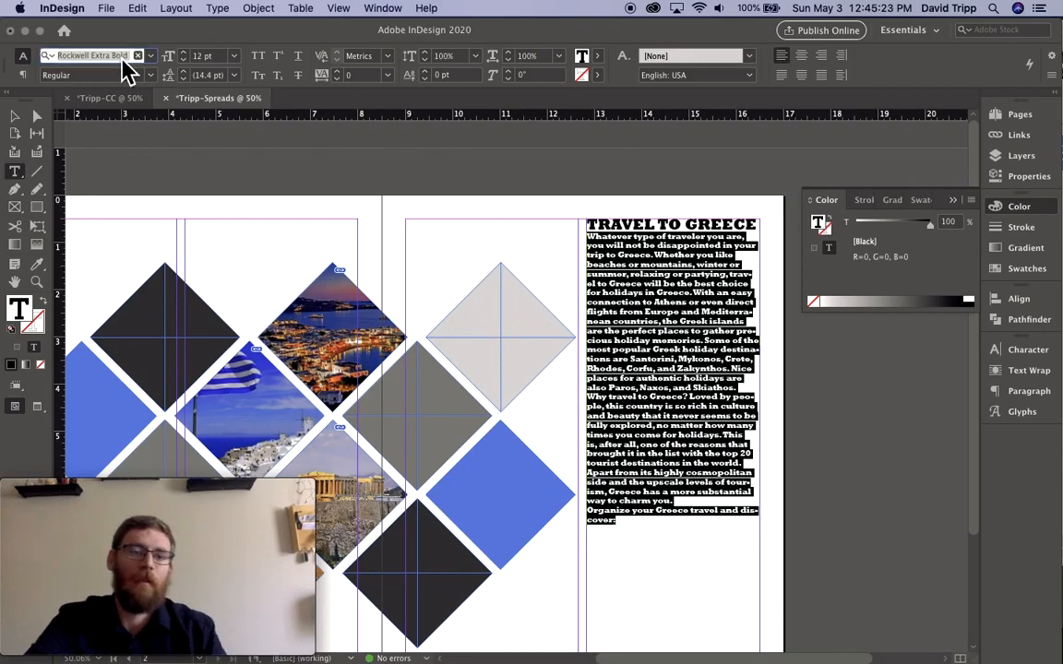
text(myria)
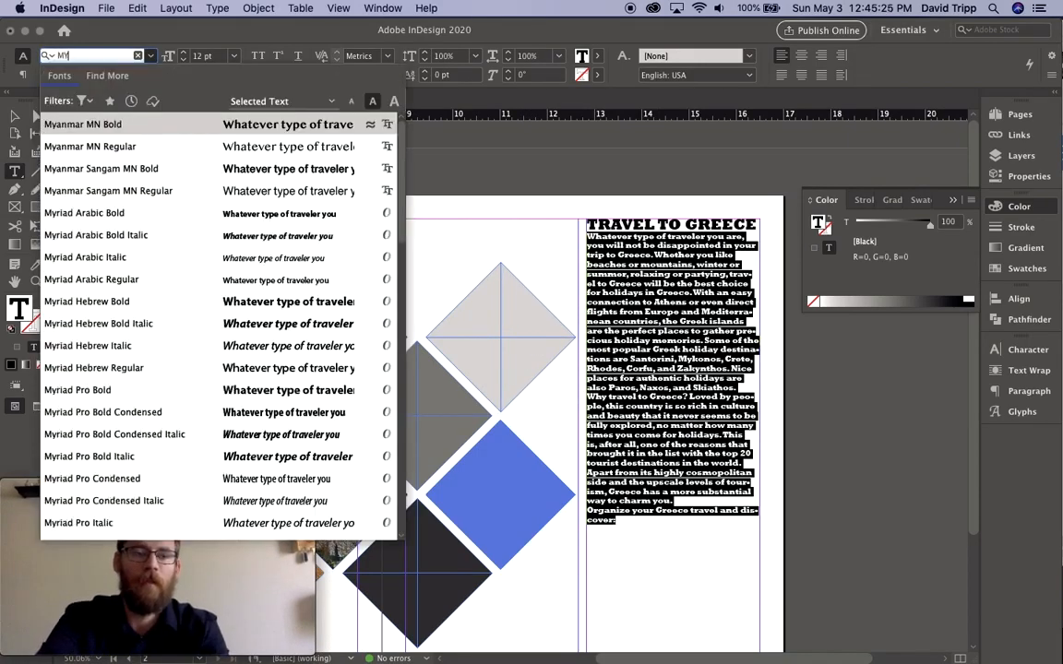
key(BackSpace)
key(BackSpace)
key(BackSpace)
key(BackSpace)
key(BackSpace)
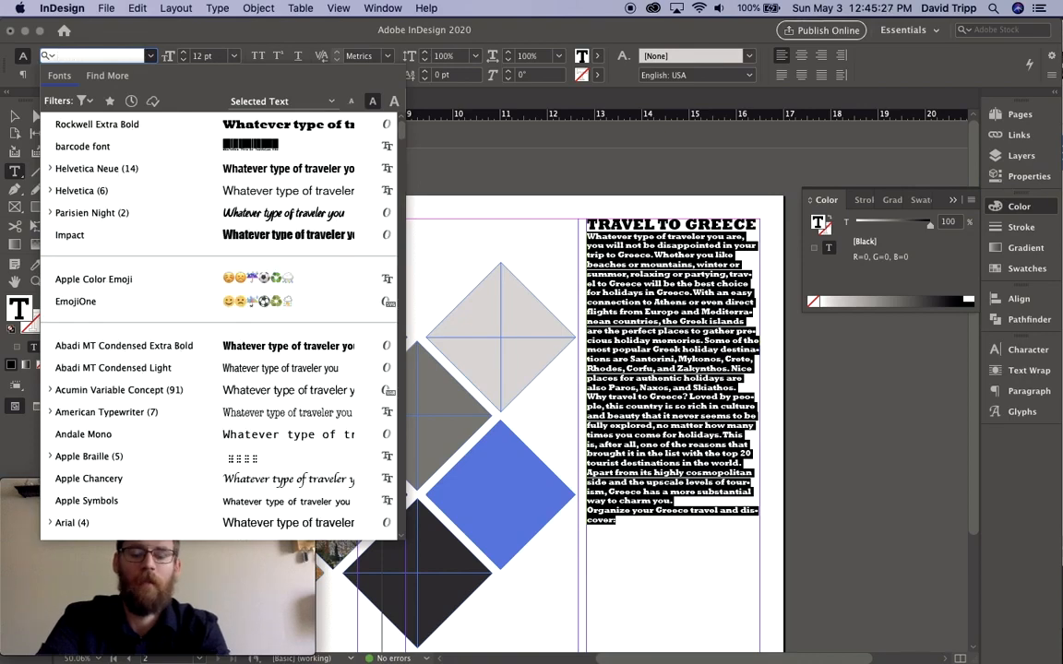
text(mini)
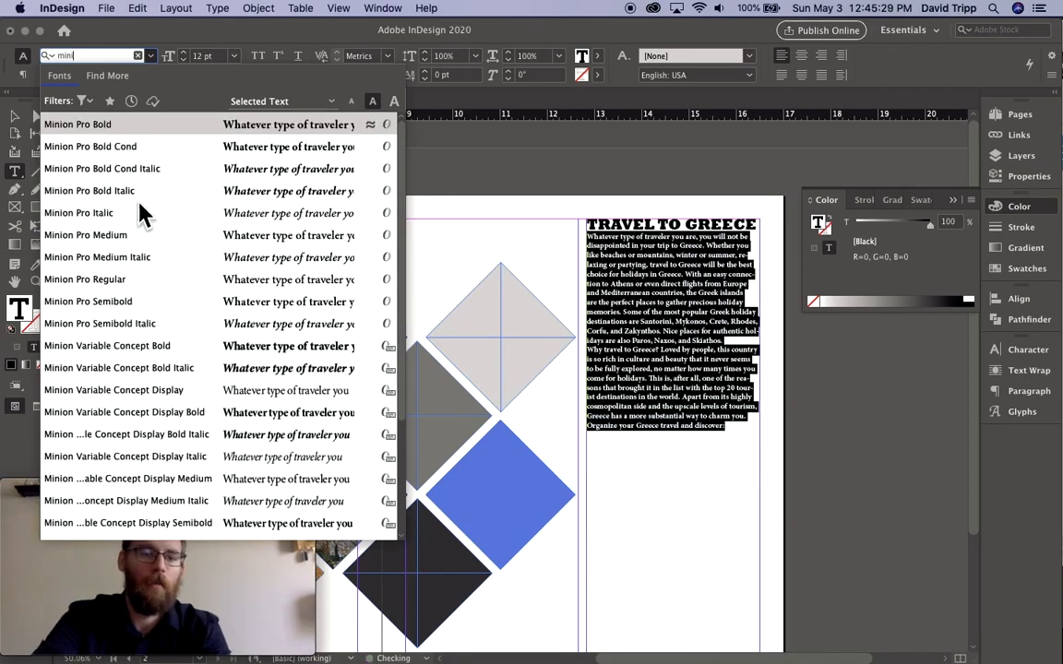
click(118, 281)
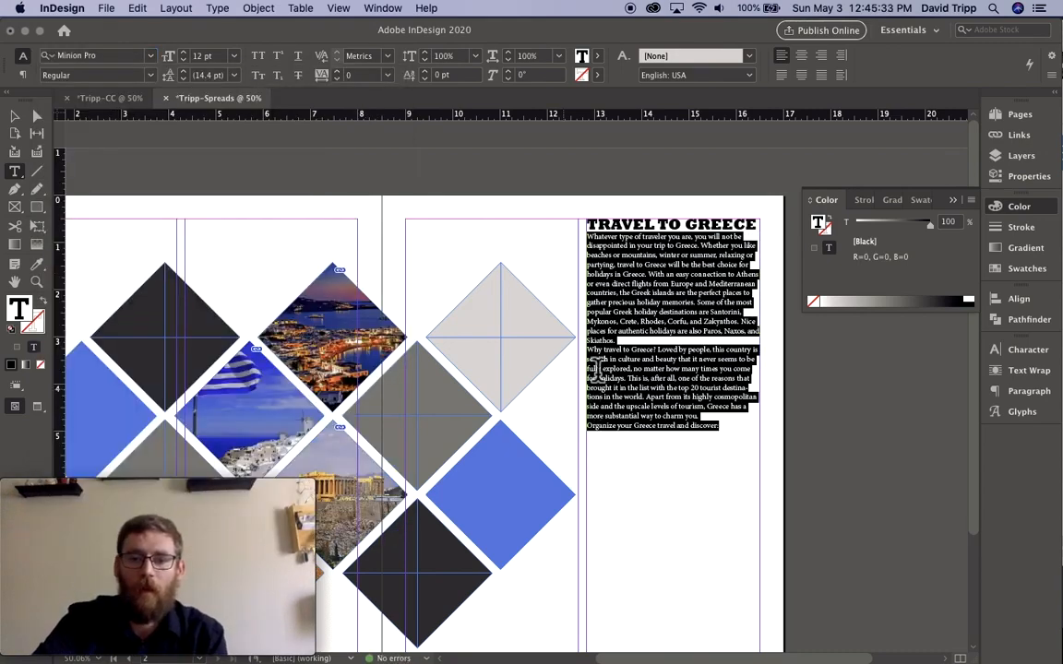
Step: Add three blank lines between the two body paragraphs and one blank line between the heading and the first paragraph
click(635, 343)
key(Return)
key(Return)
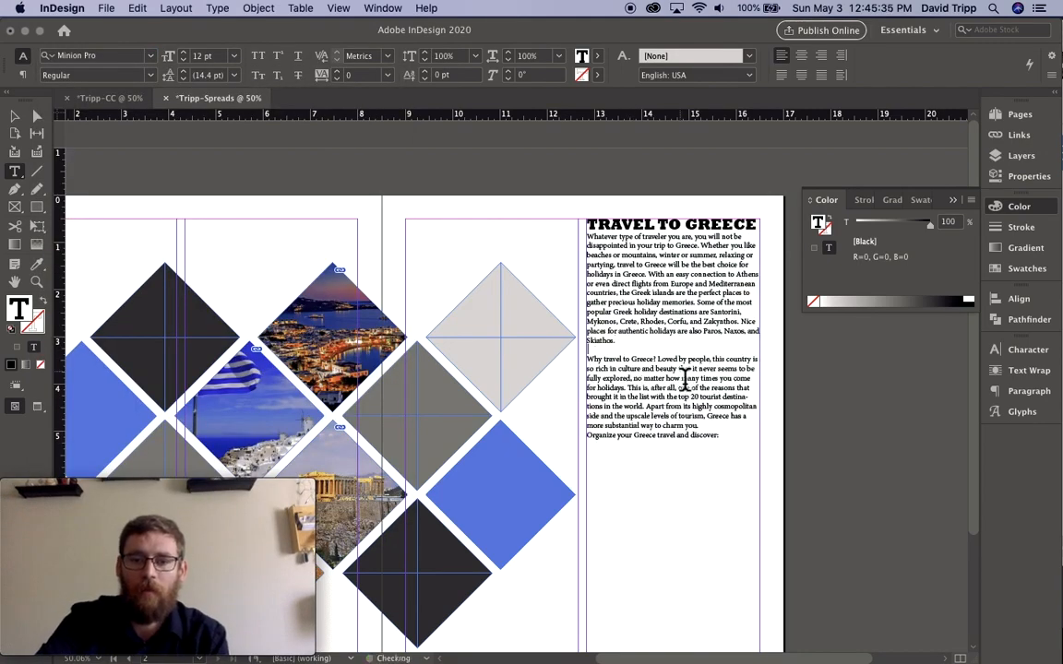
key(Return)
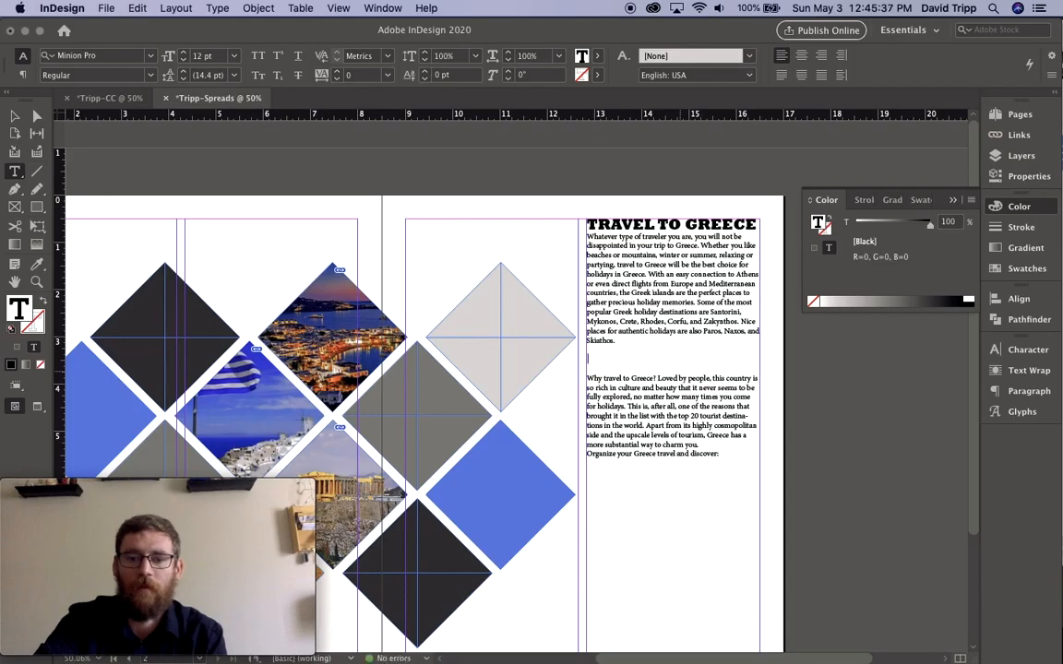
click(590, 242)
key(Return)
Step: Select all the text below the heading and set it to 14 pt with 23 pt leading
drag(740, 489, 553, 247)
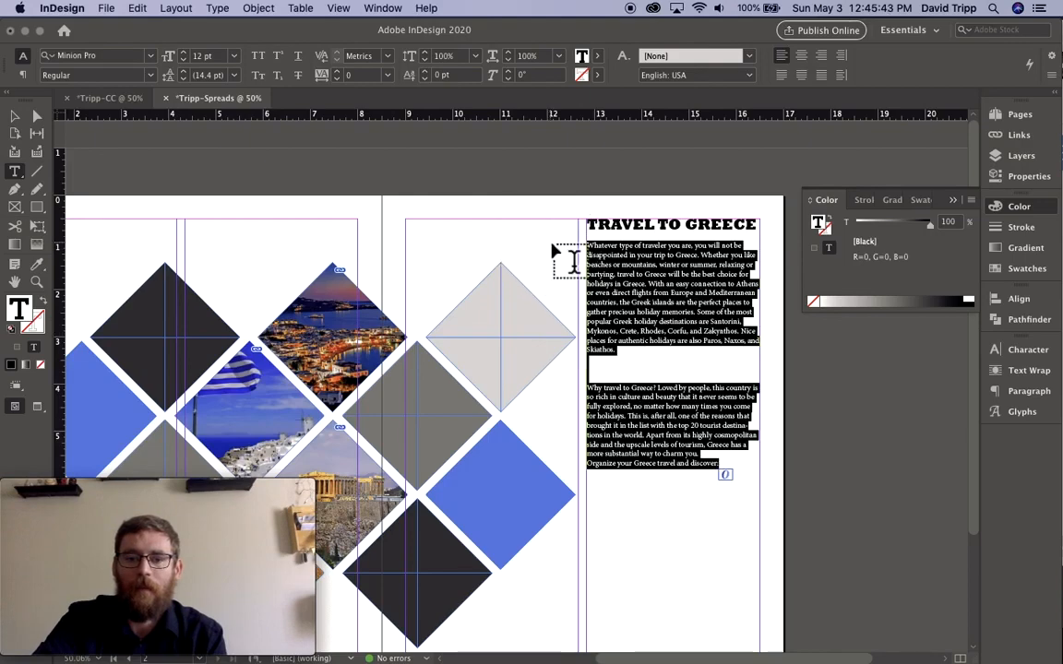
click(184, 52)
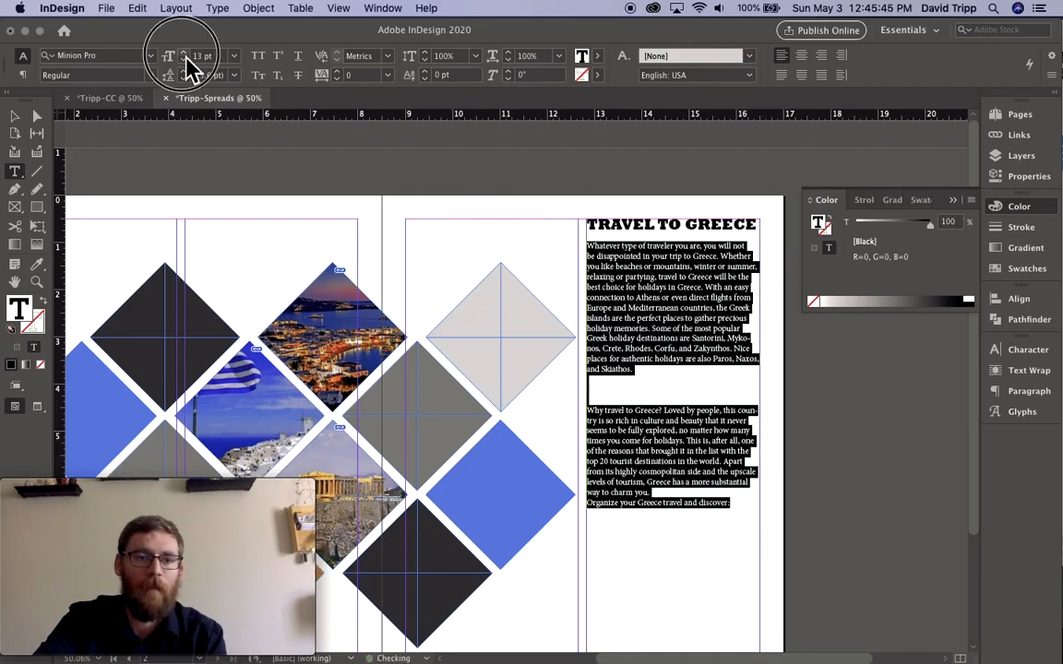
click(184, 52)
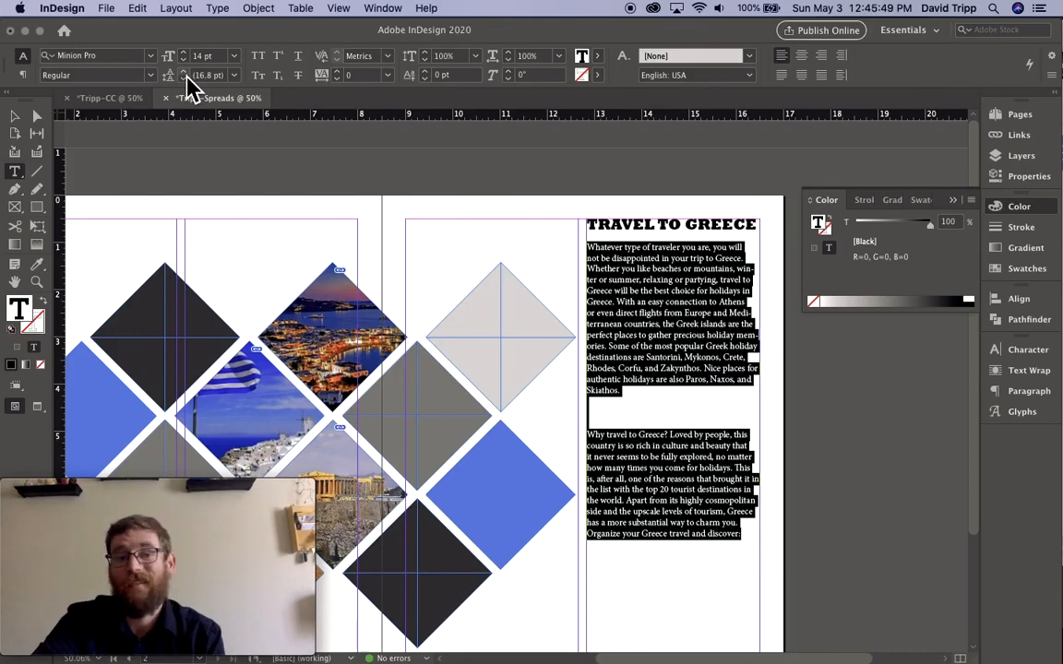
click(184, 71)
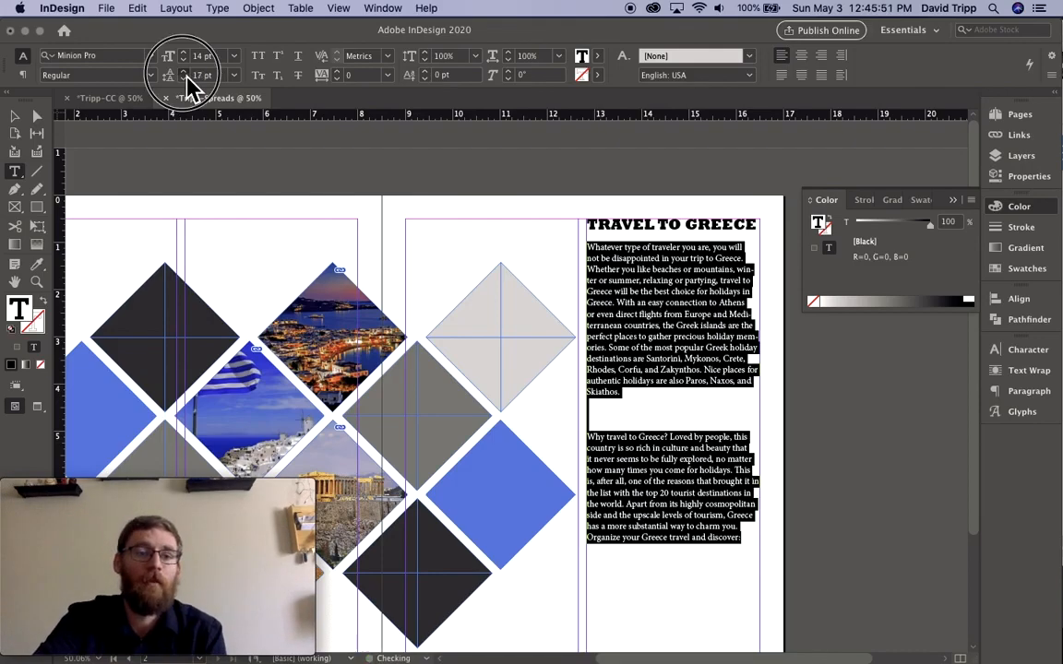
click(184, 71)
click(184, 71)
click(183, 71)
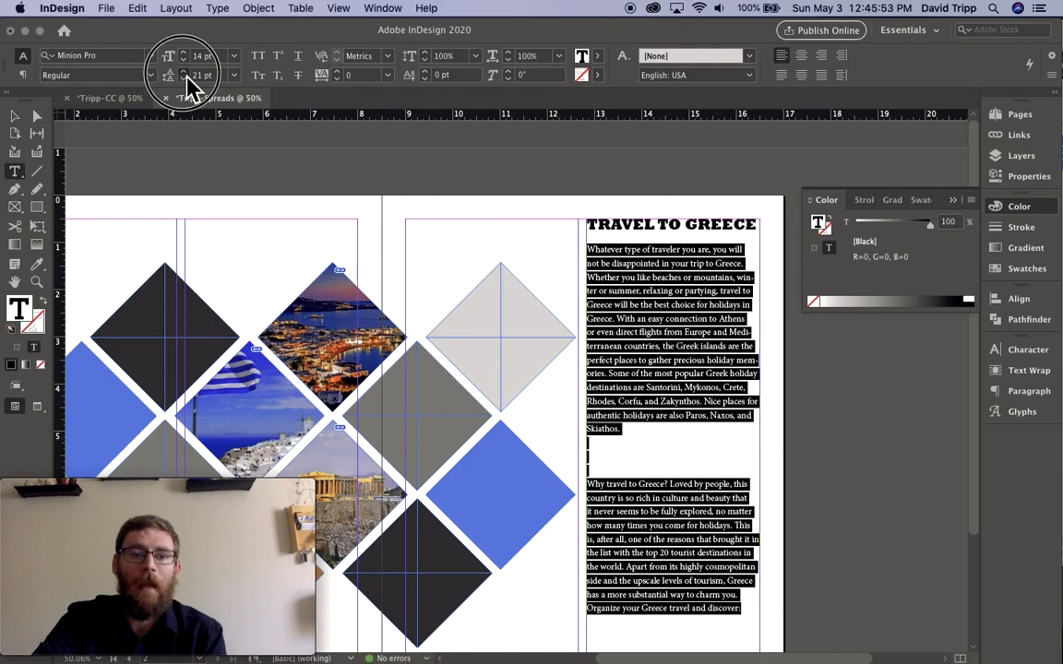
click(184, 71)
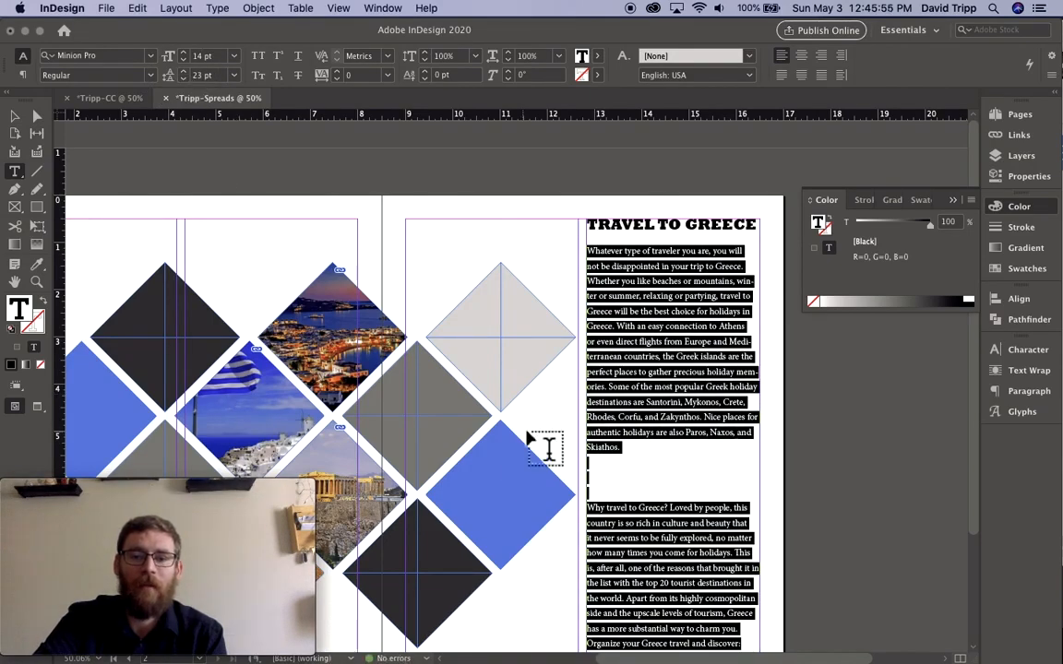
scroll(539, 441, down, 5)
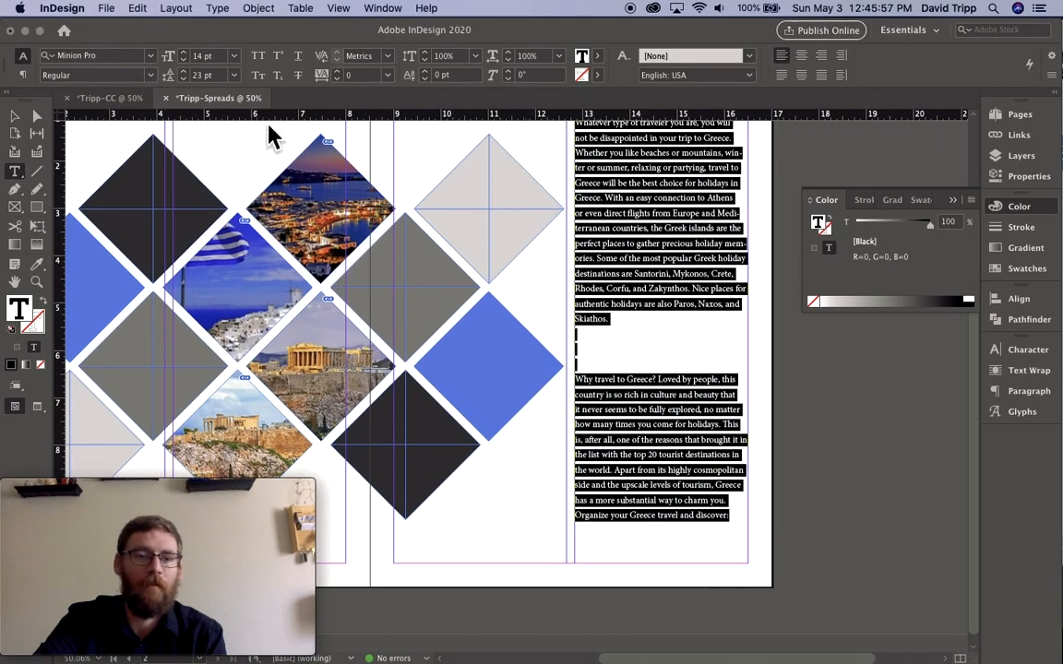
scroll(645, 242, up, 3)
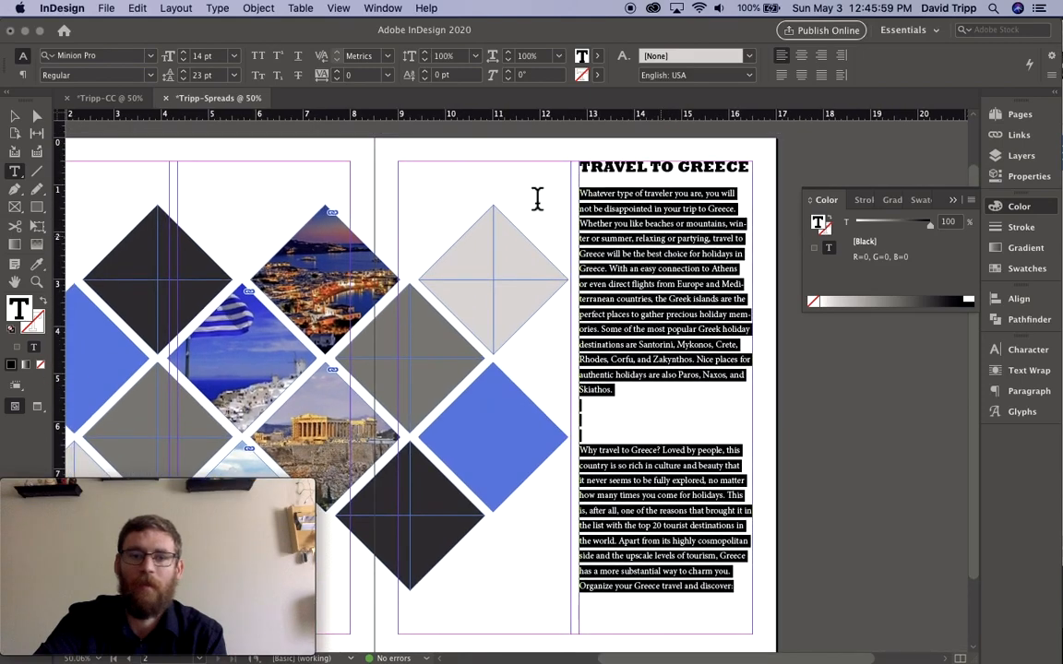
Step: Set the selected body text to 12 pt with 25 pt leading
click(183, 60)
click(183, 60)
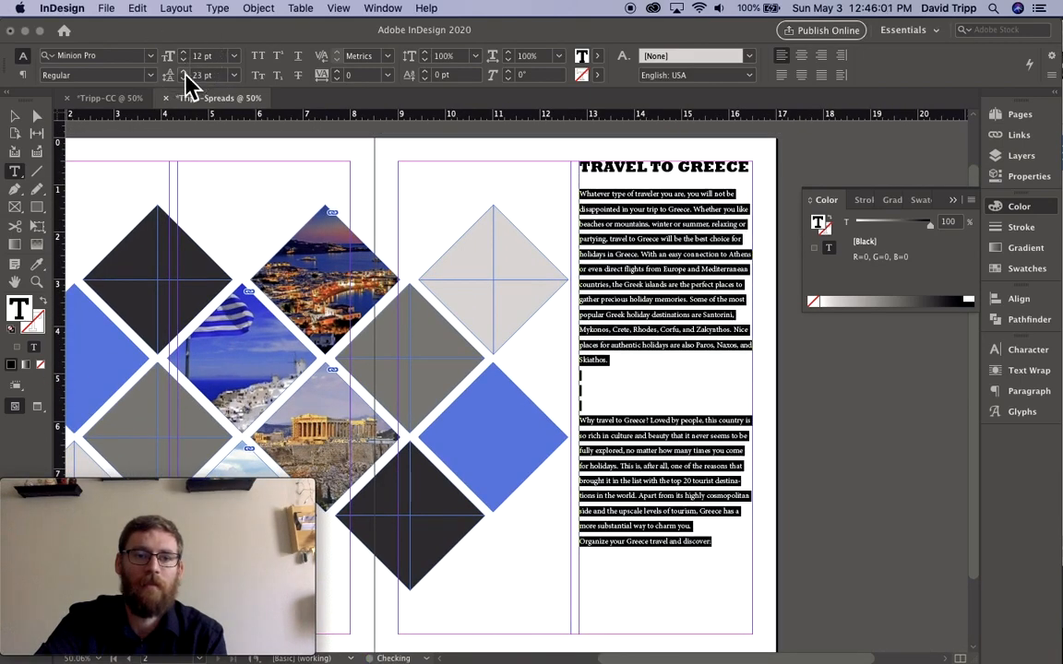
click(183, 71)
click(183, 71)
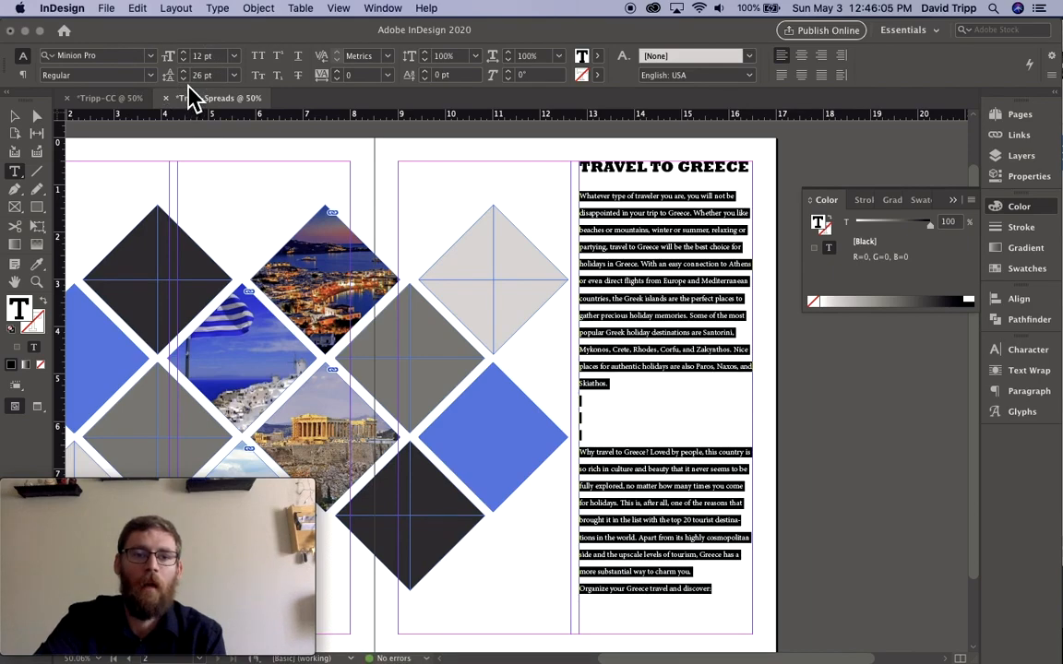
click(184, 79)
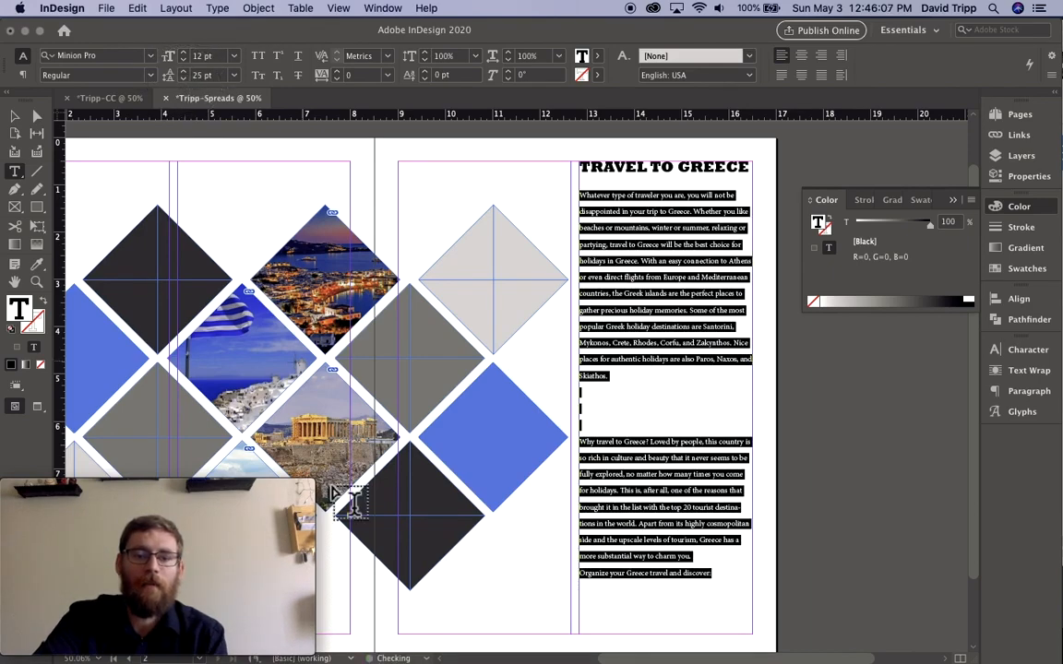
Step: Copy the Socrates and Plato quote with its attribution from the 203challenges.com page in Chrome and paste it between the two body paragraphs in InDesign
mouse_move(244, 657)
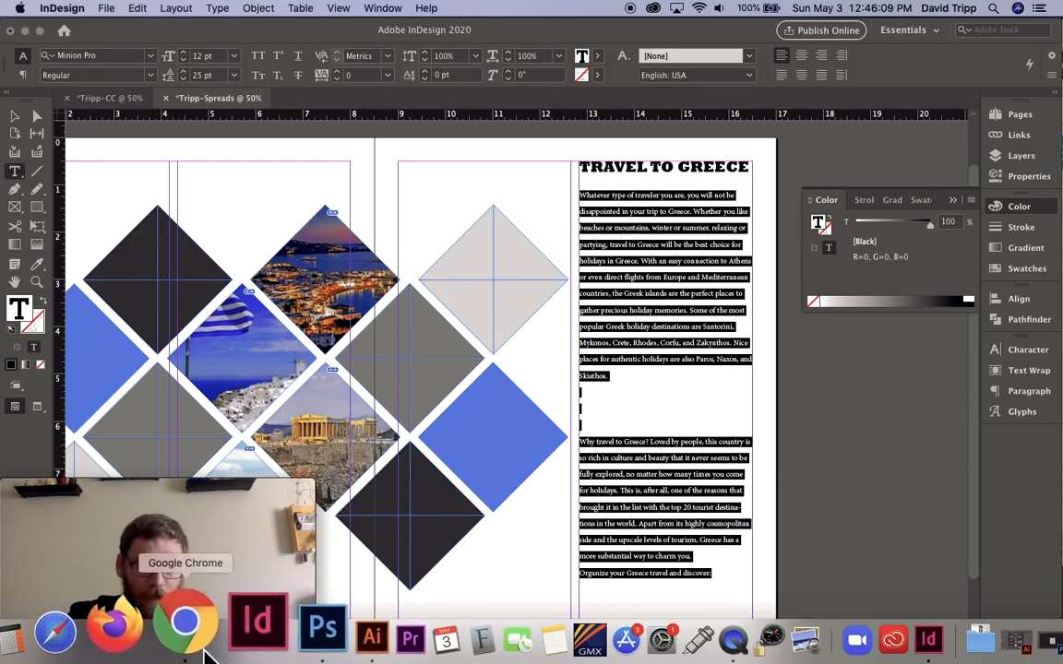
click(145, 631)
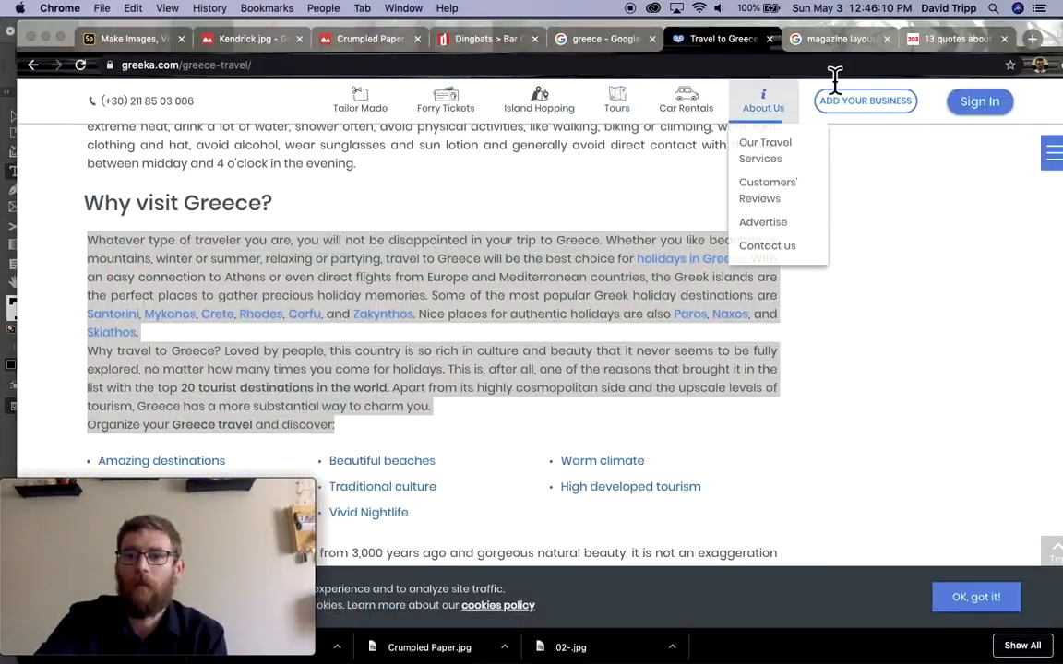
click(964, 44)
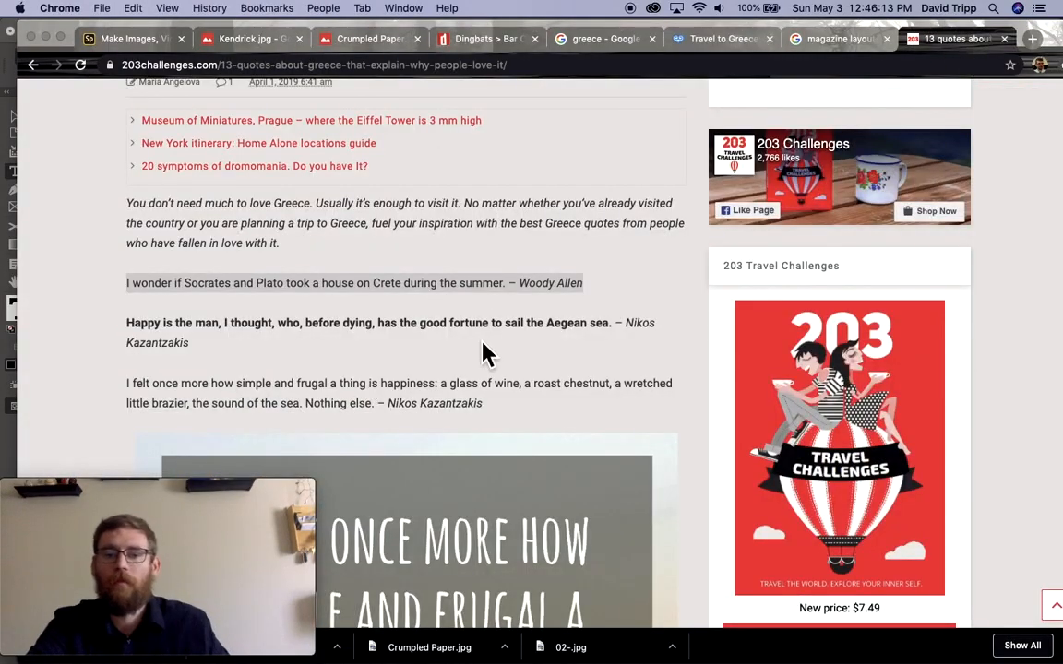
click(486, 308)
scroll(598, 287, up, 1)
drag(598, 287, 133, 289)
key(super+c)
mouse_move(288, 660)
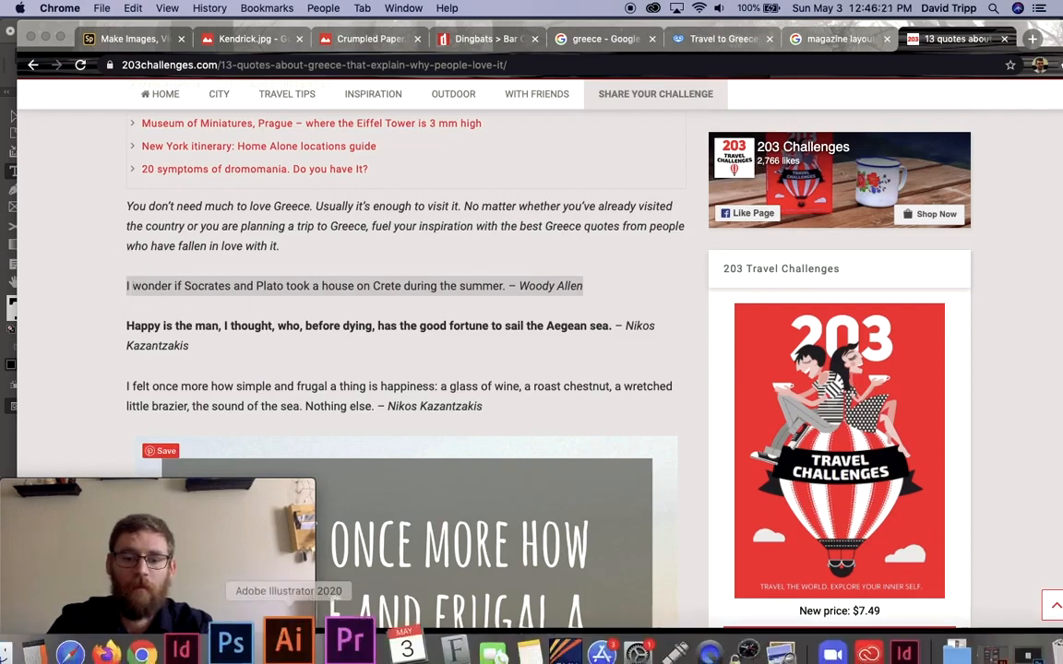
click(853, 658)
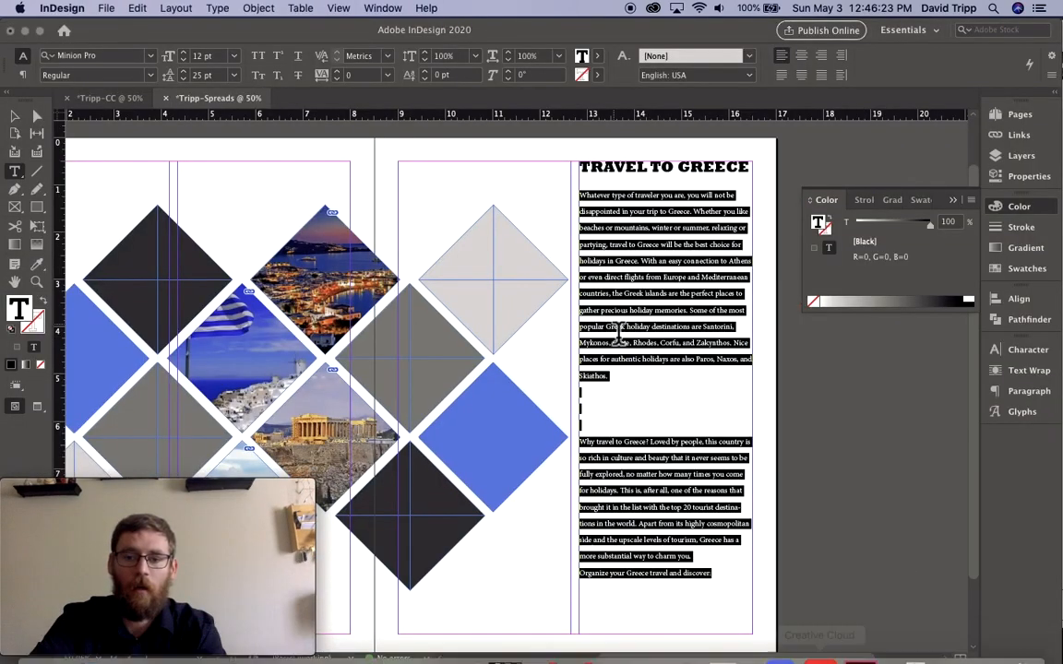
key(super+v)
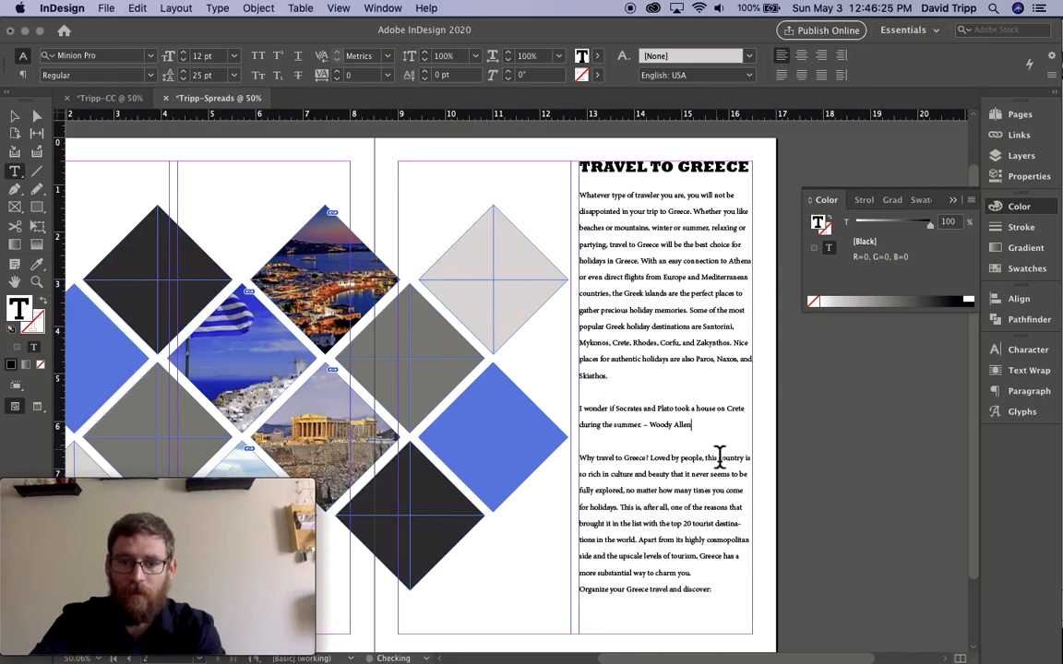
Step: Select the pasted two-line quote and set its font to Rockwell Extra Bold
drag(715, 439, 528, 420)
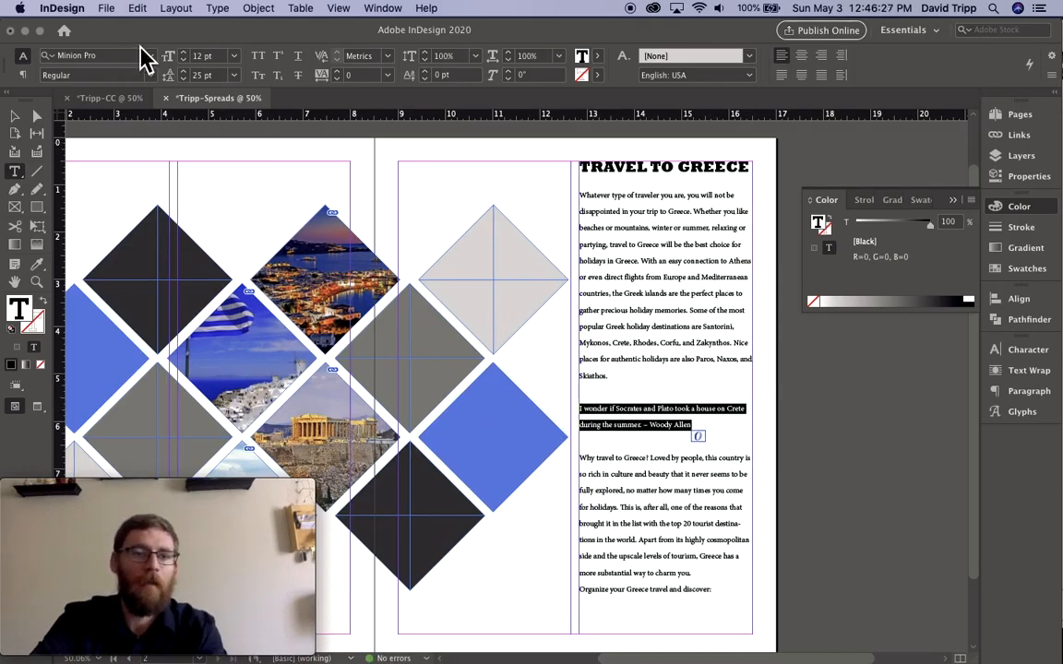
click(150, 75)
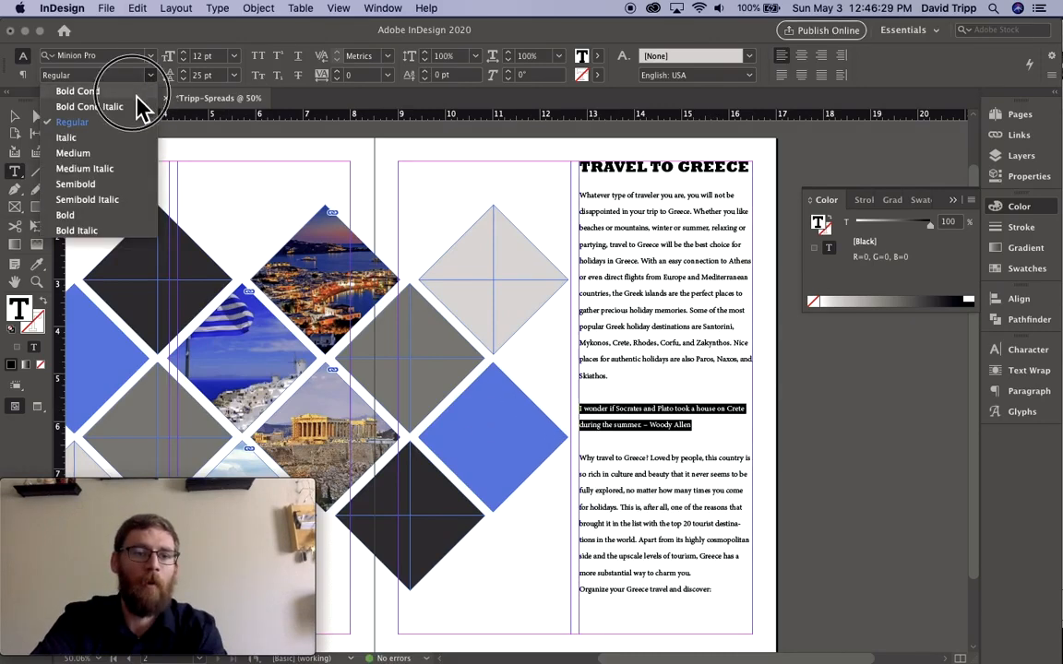
click(137, 93)
click(101, 56)
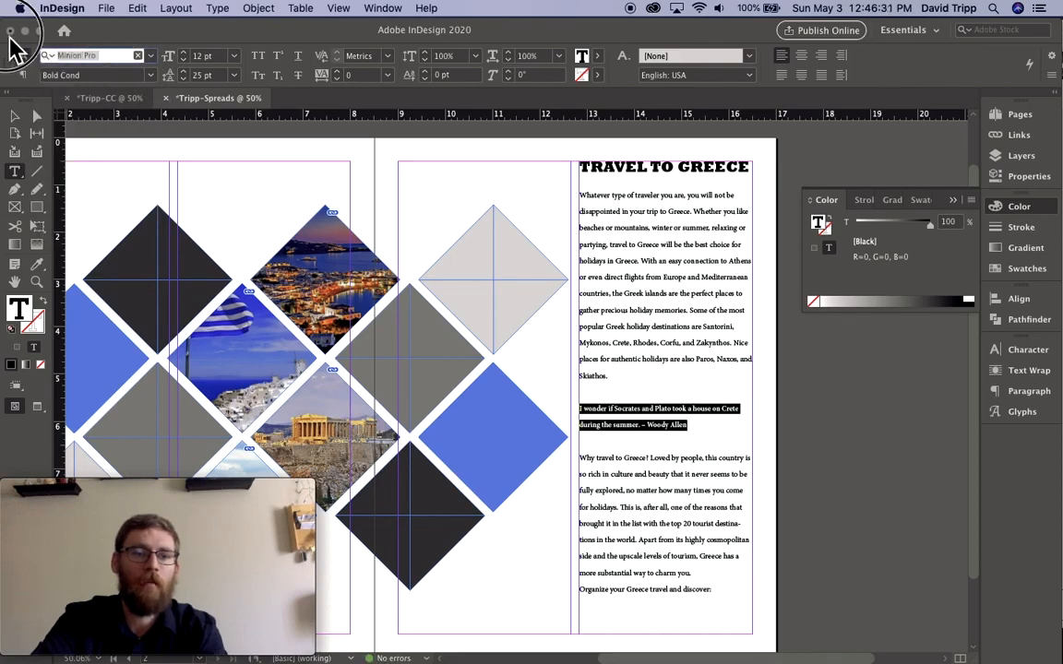
text(rock)
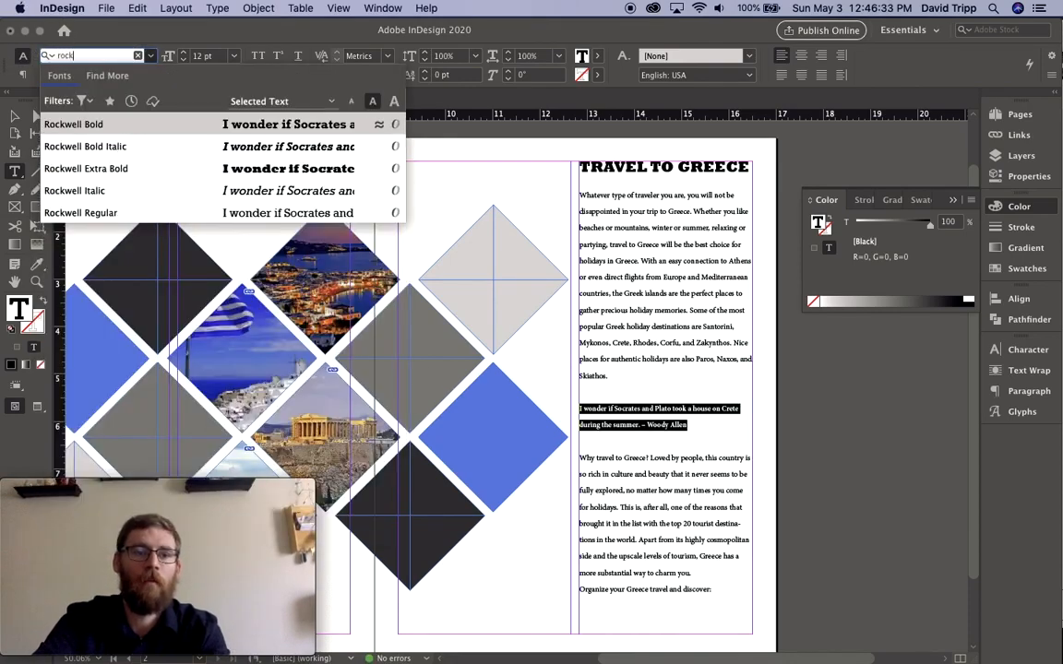
click(125, 170)
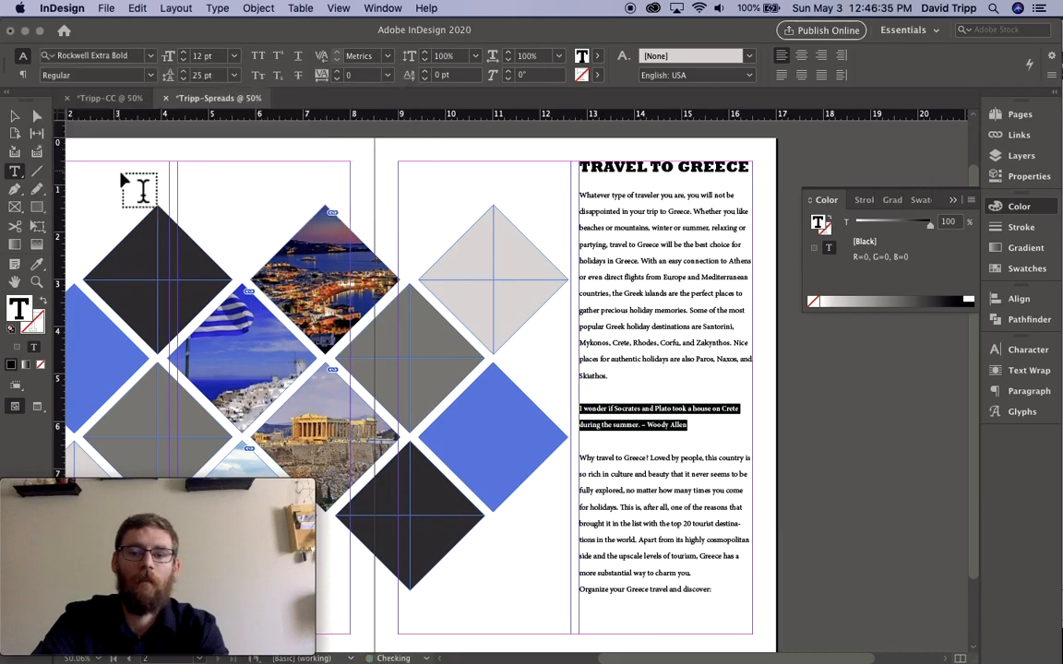
Step: Set the selected quote to 19 pt with 23 pt leading
click(185, 52)
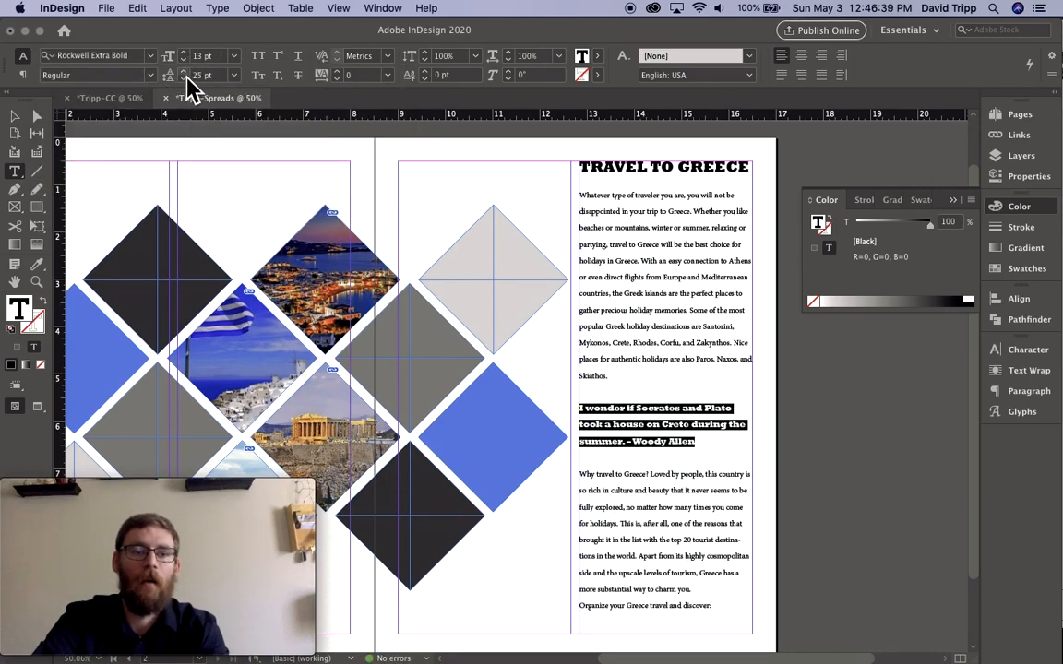
click(185, 53)
click(185, 52)
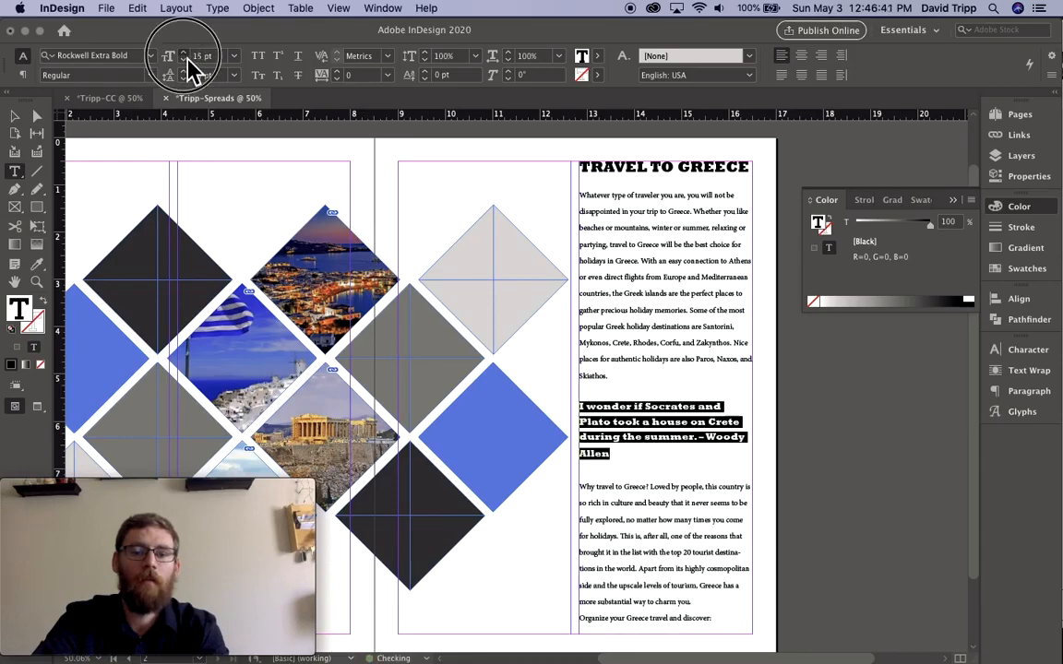
click(185, 53)
click(185, 52)
click(185, 53)
click(184, 52)
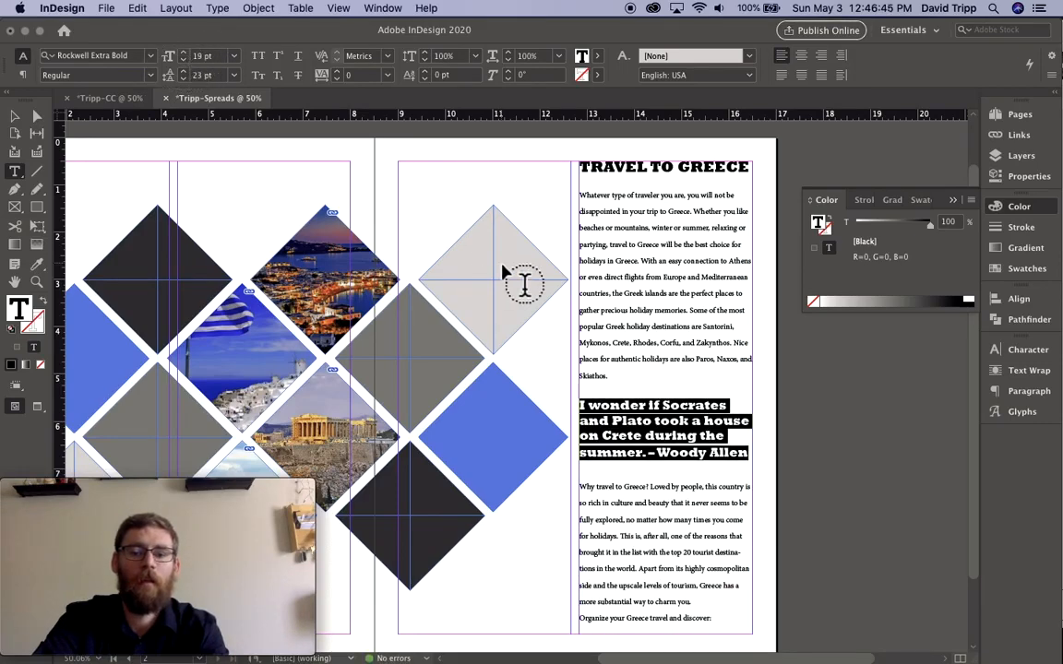
Step: Select the entire Socrates and Plato quote, including its attribution, and set its leading to 23 pt
click(665, 435)
scroll(604, 472, left, 3)
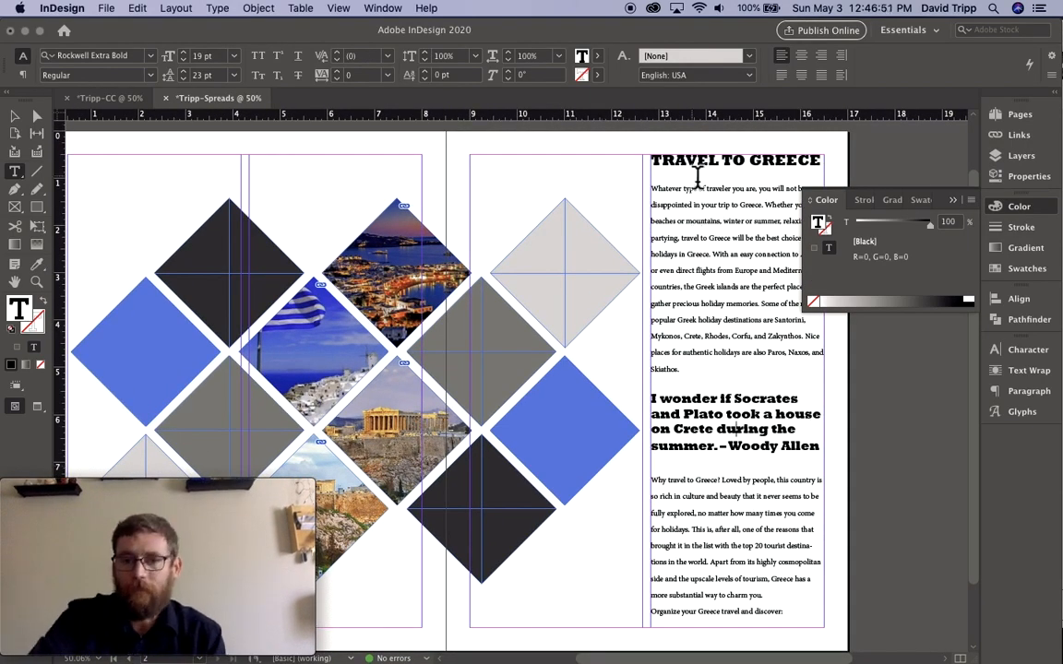
drag(674, 166, 787, 175)
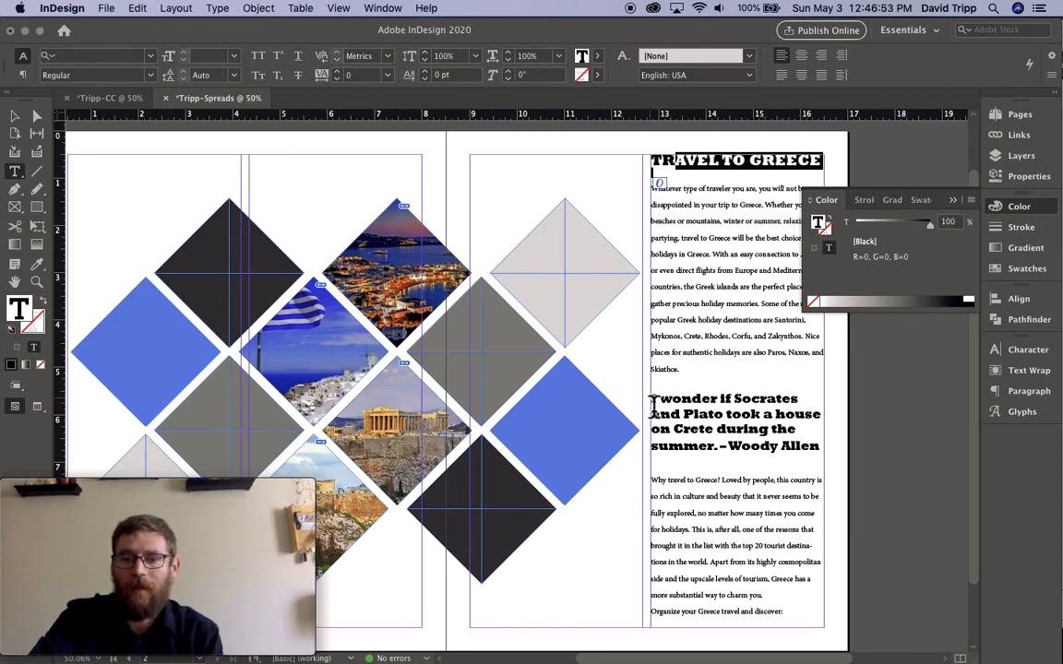
drag(653, 404, 824, 459)
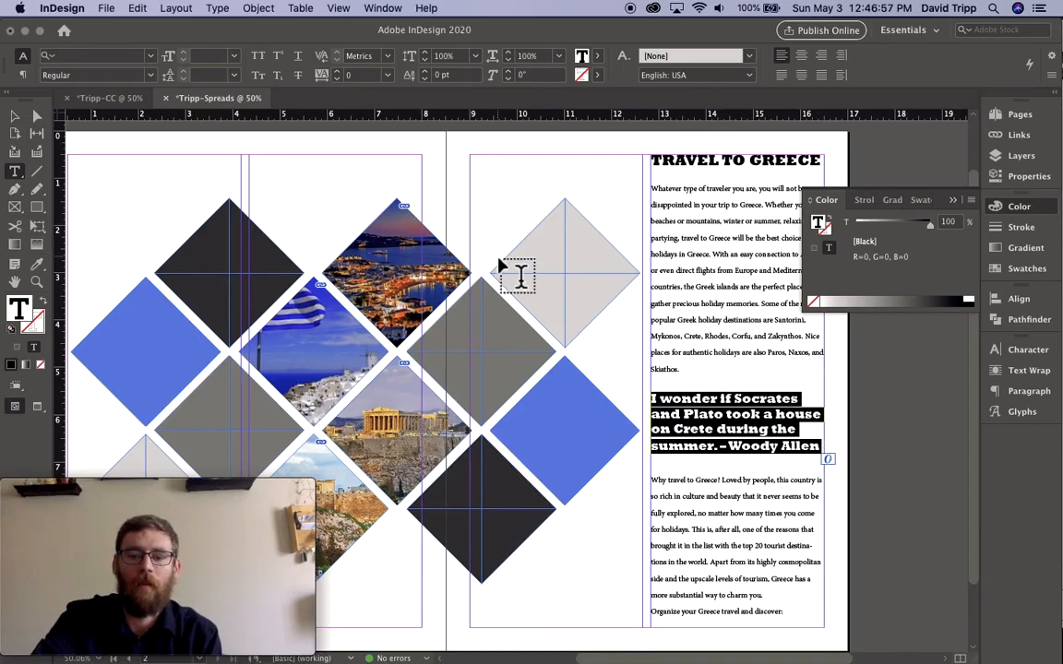
click(213, 76)
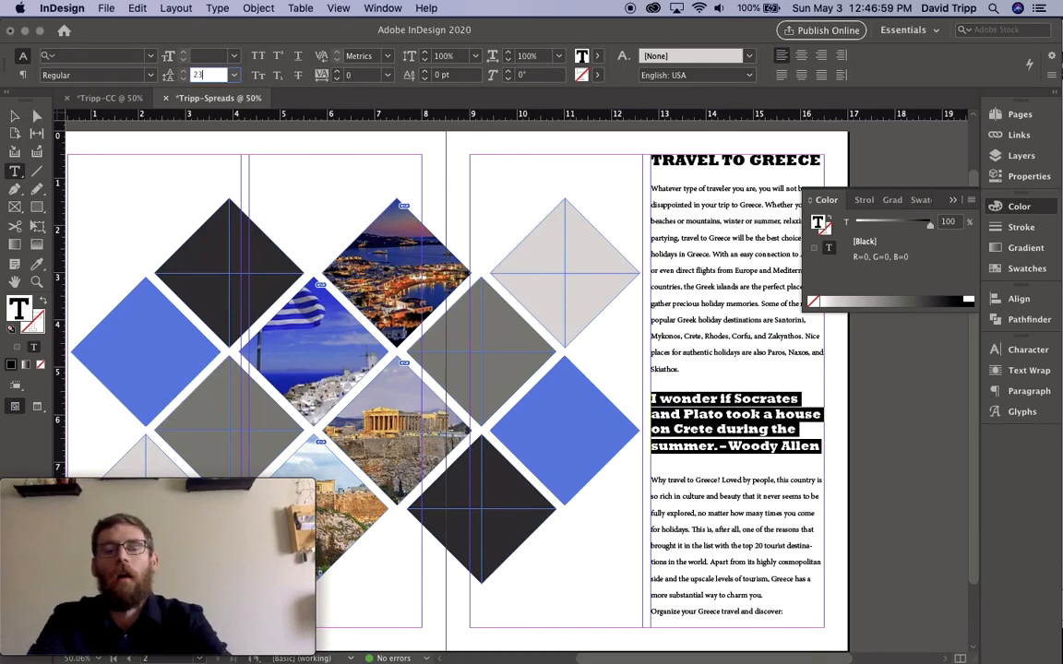
text(23)
key(Return)
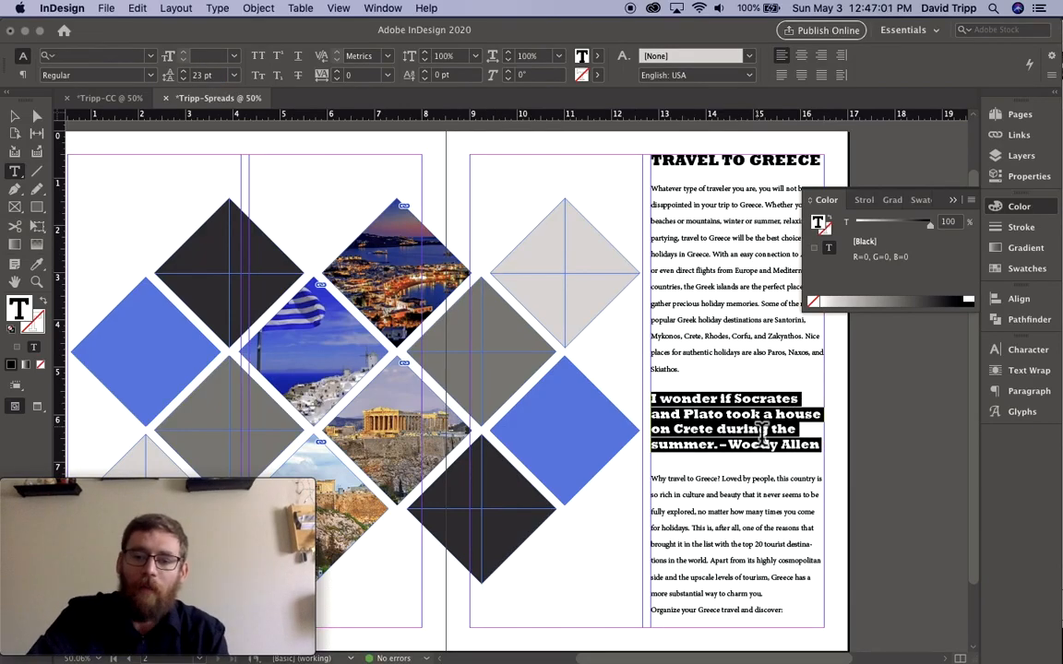
click(754, 417)
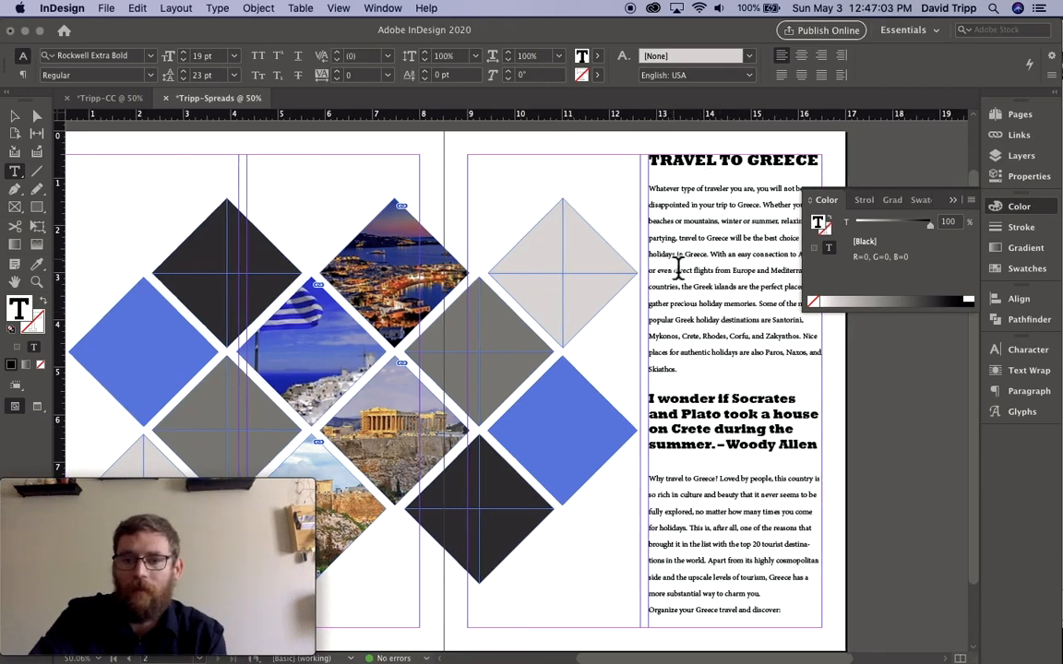
Step: Delete the closing line "Organize your Greece travel and discover:" from the end of the body text
scroll(678, 267, right, 3)
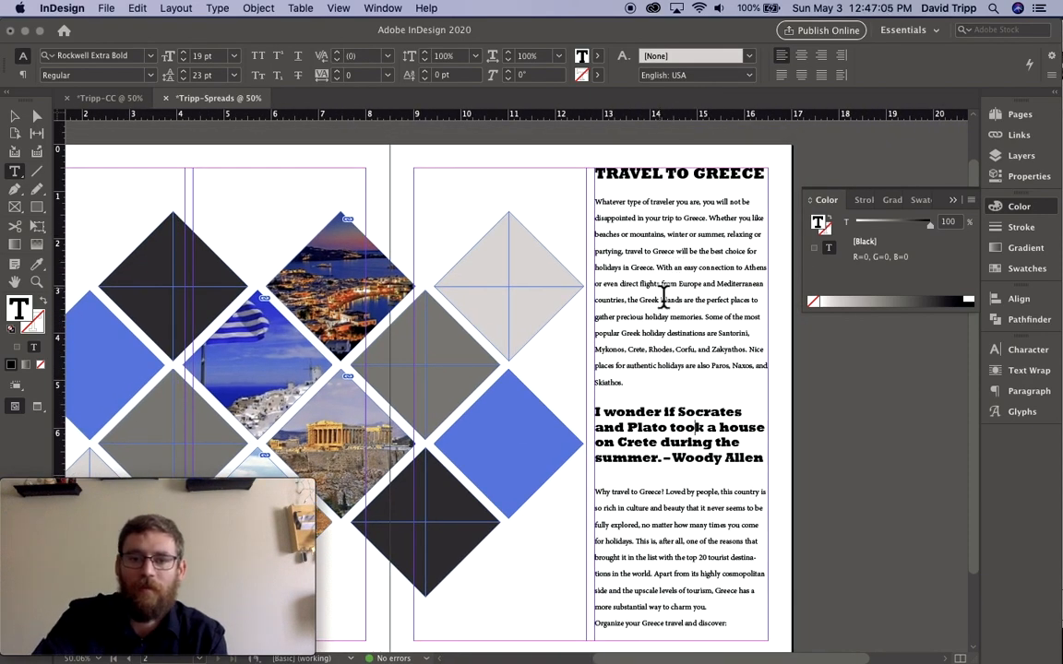
scroll(662, 300, down, 3)
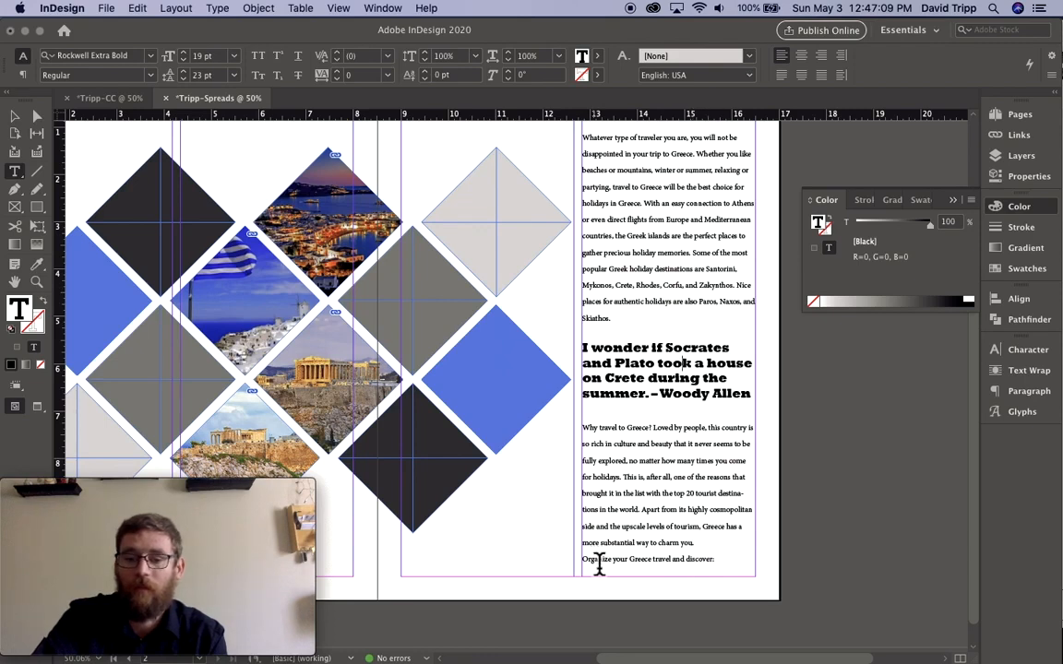
drag(735, 572, 549, 570)
key(BackSpace)
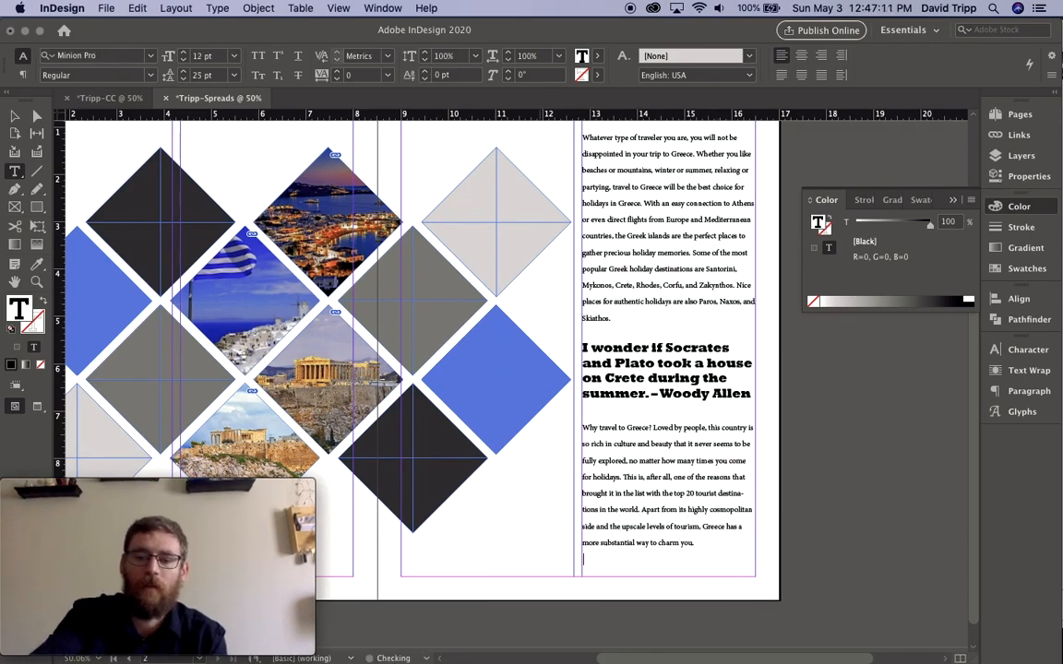
Step: Set the leading of both body paragraphs, above and below the quote, to 26 pt
drag(720, 554, 560, 434)
click(184, 71)
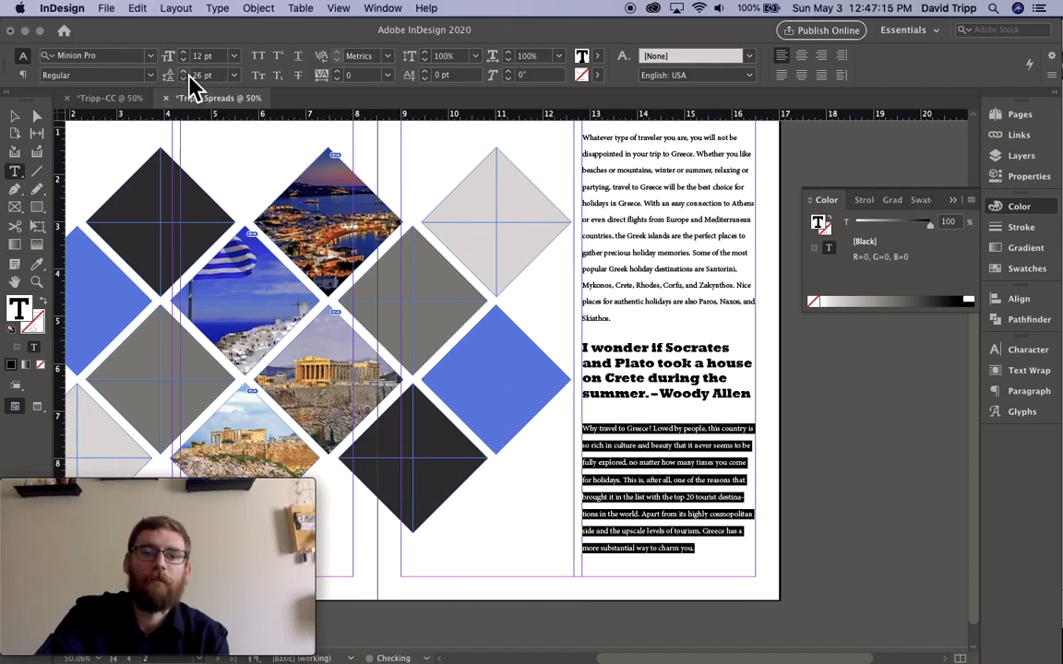
click(609, 317)
drag(598, 304, 562, 196)
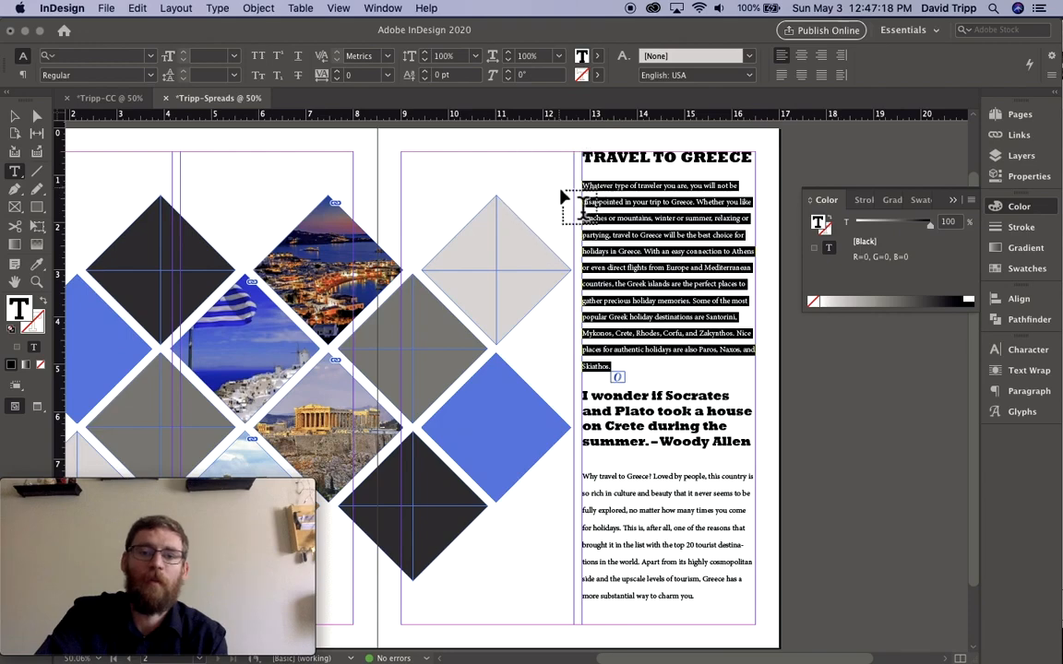
click(184, 71)
click(183, 71)
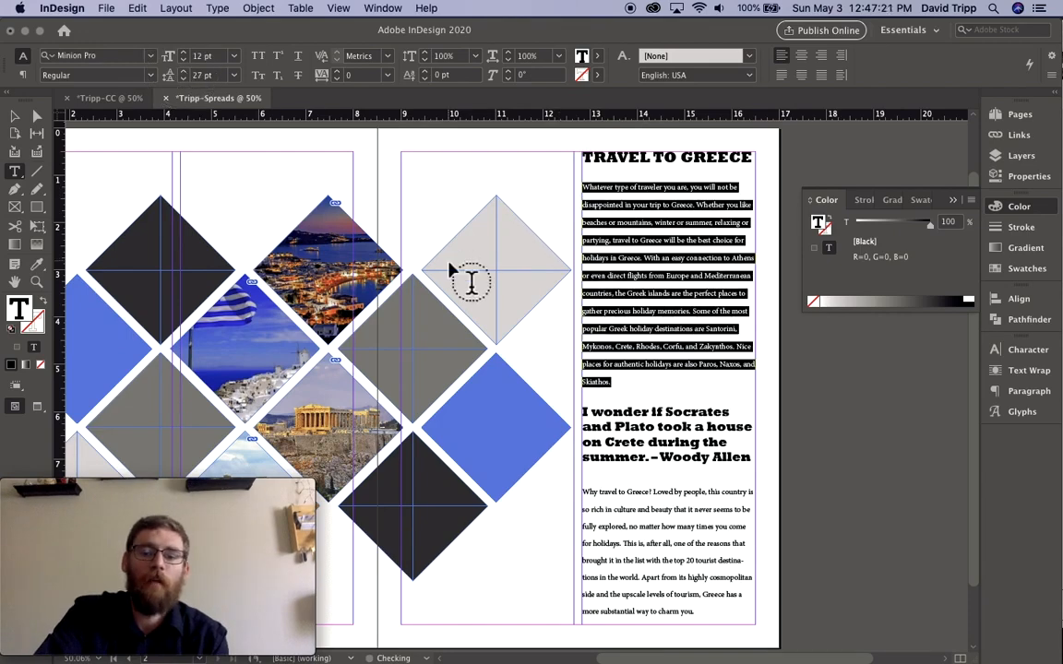
click(183, 80)
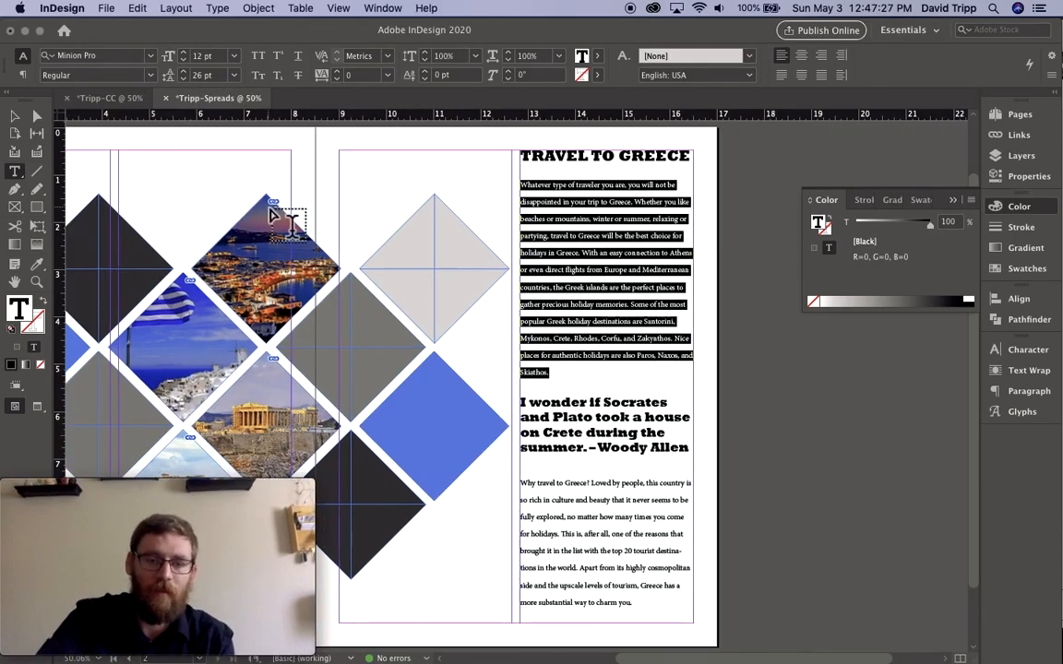
Step: Look over both pages of the spread to check the text column against the diamond photo grid
scroll(272, 215, left, 5)
scroll(272, 215, down, 1)
scroll(272, 215, left, 4)
scroll(272, 215, up, 1)
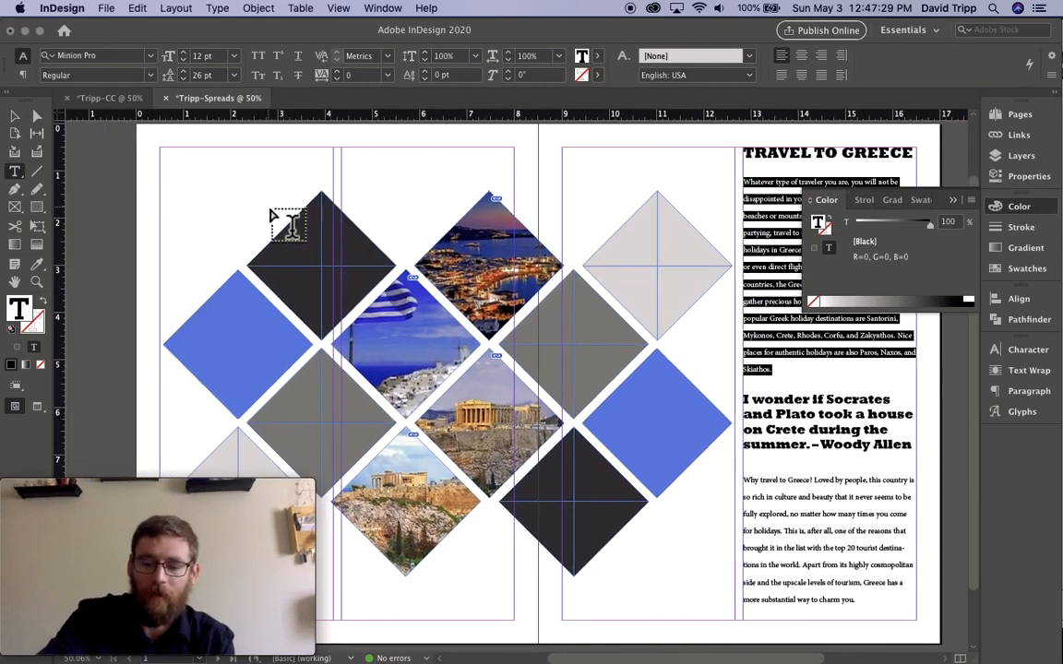
scroll(272, 215, right, 17)
scroll(272, 215, up, 4)
scroll(271, 215, left, 15)
scroll(270, 215, down, 4)
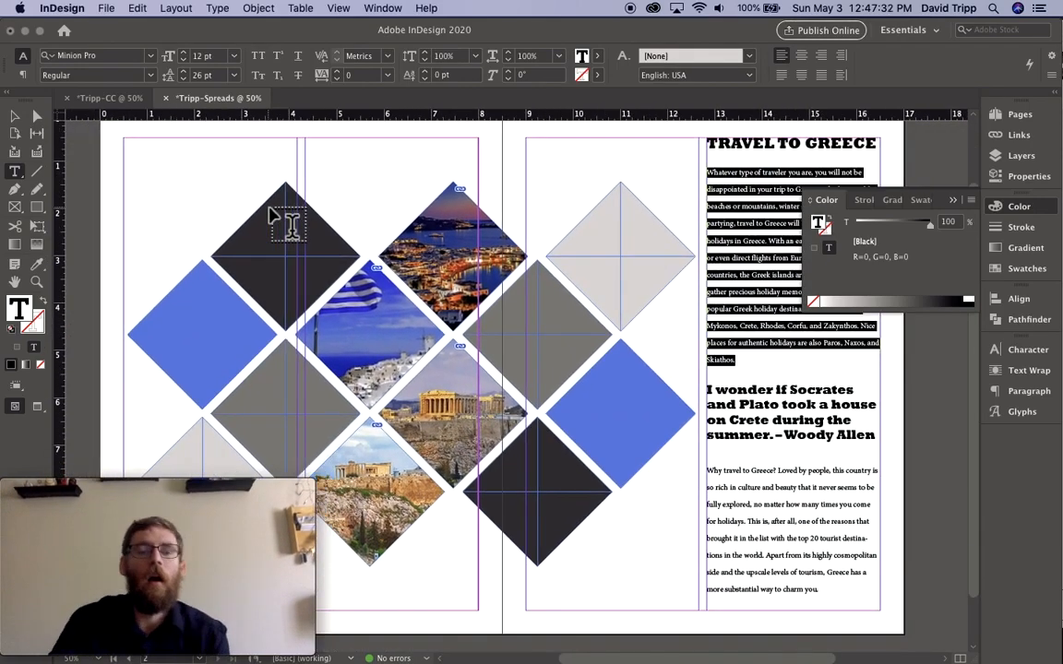
Step: Deselect the text and preview the spread without guides and frame edges to review the finished layout
click(15, 115)
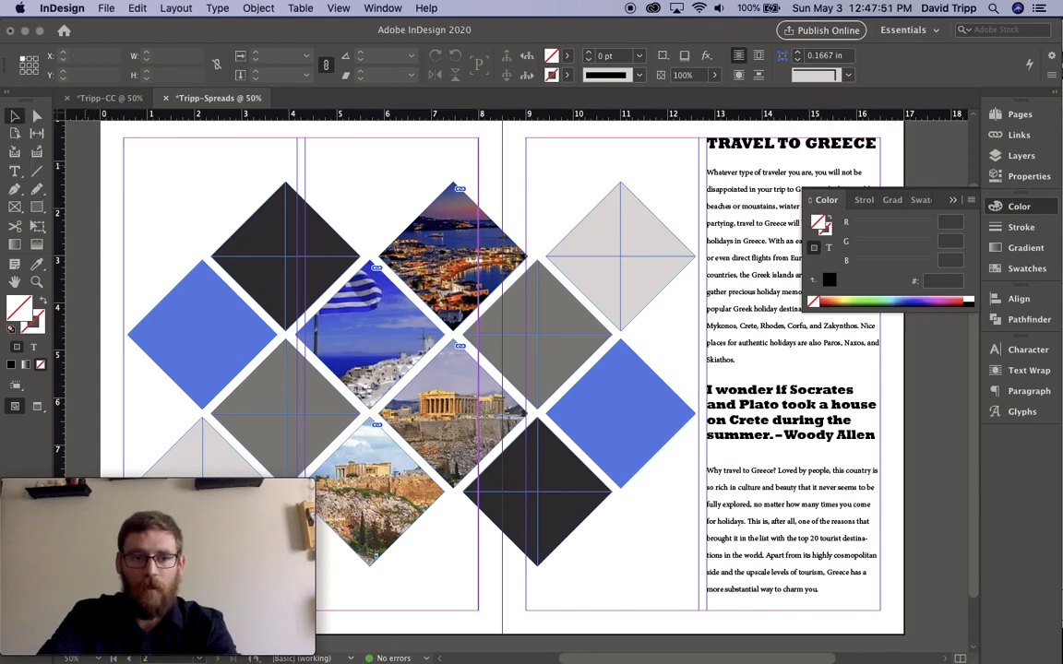
key(w)
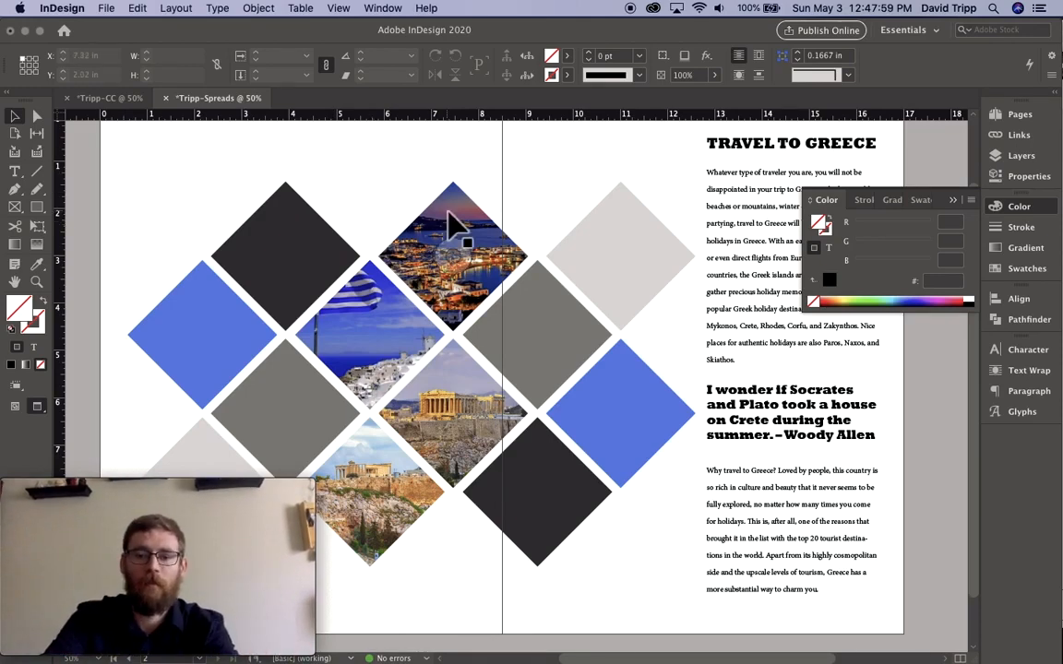
scroll(498, 273, down, 2)
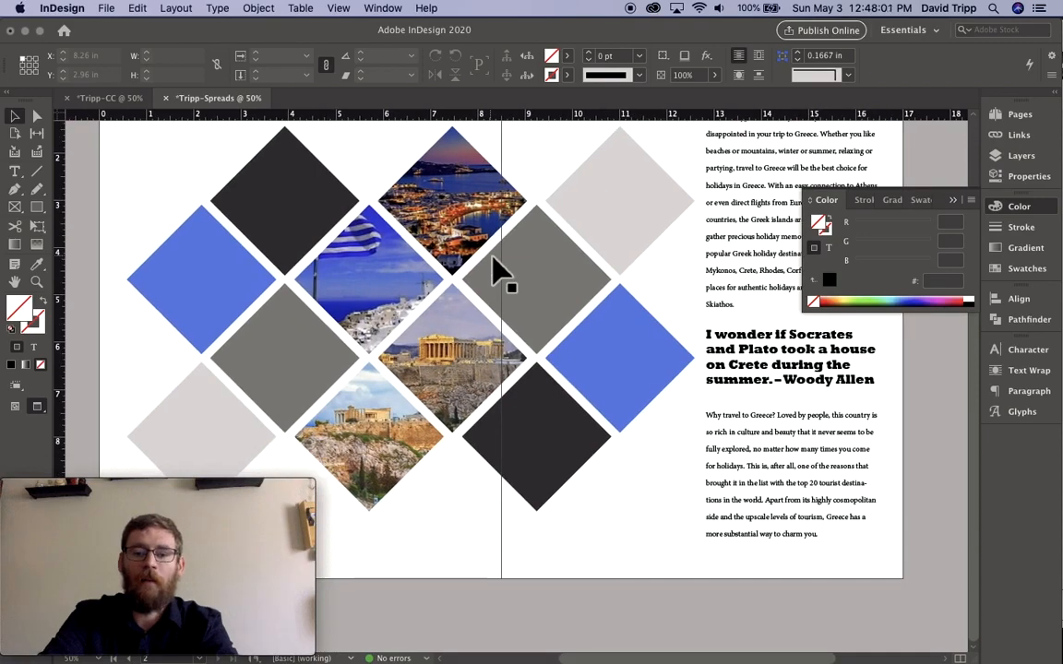
scroll(499, 273, up, 2)
scroll(498, 273, left, 1)
scroll(498, 273, up, 1)
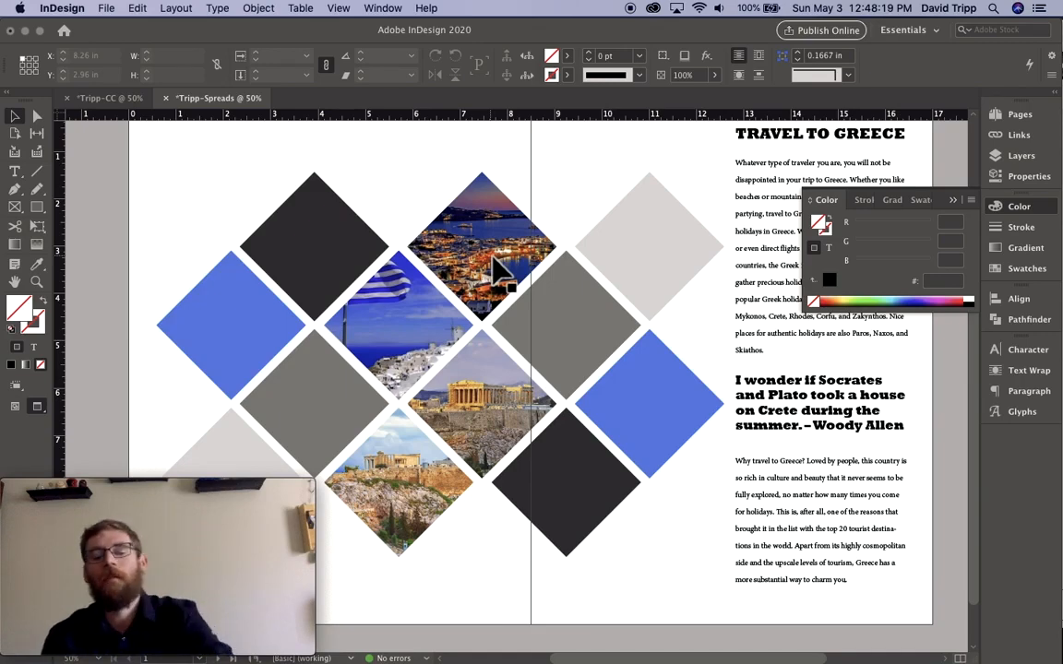
key(w)
key(w)
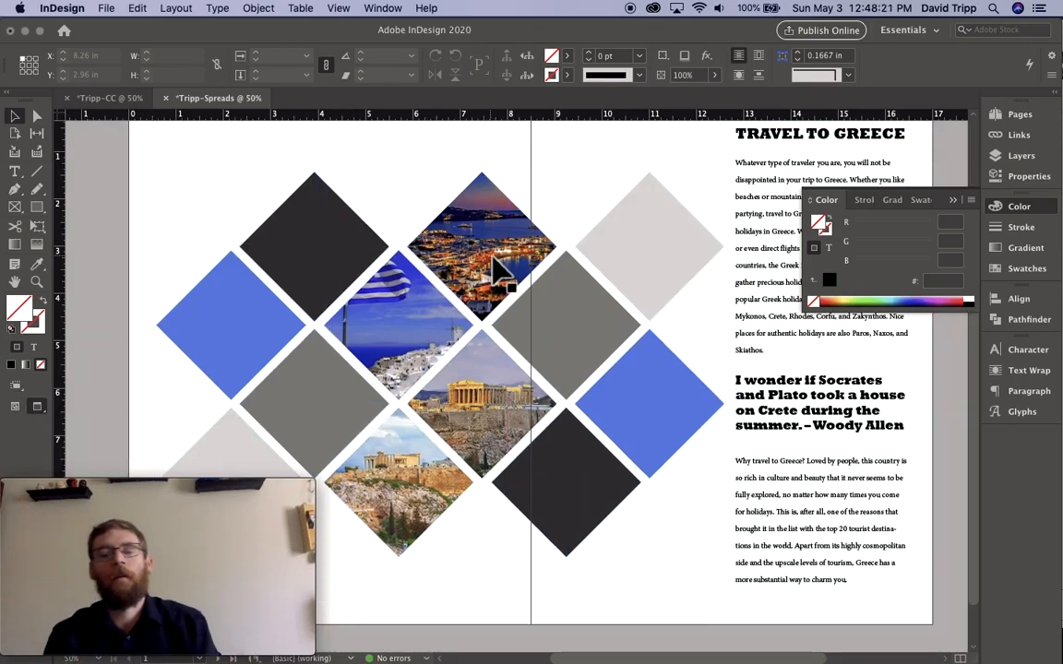